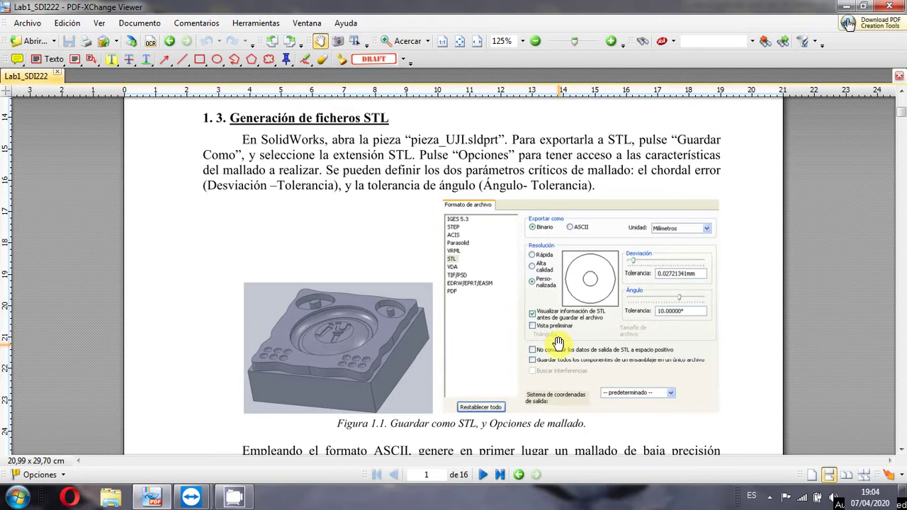
# Step: Switch from the lab guide to the remote SolidWorks session and display the part shaded with edges
pyautogui.hotkey('alt', 'Tab')
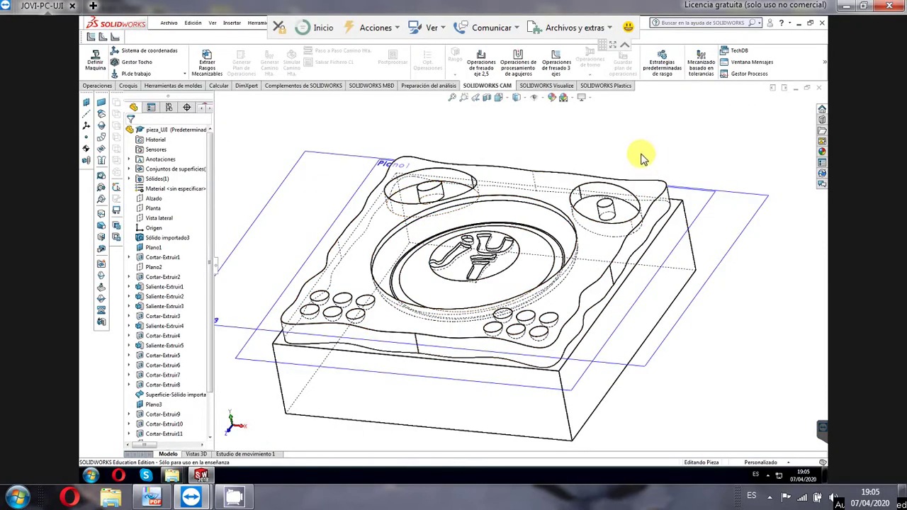
pyautogui.hotkey('alt', 'Tab')
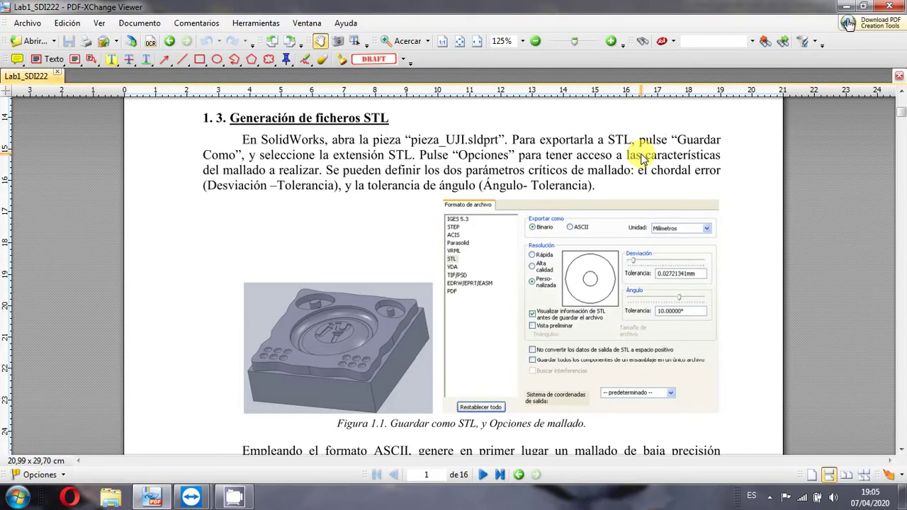
pyautogui.hotkey('alt', 'Tab')
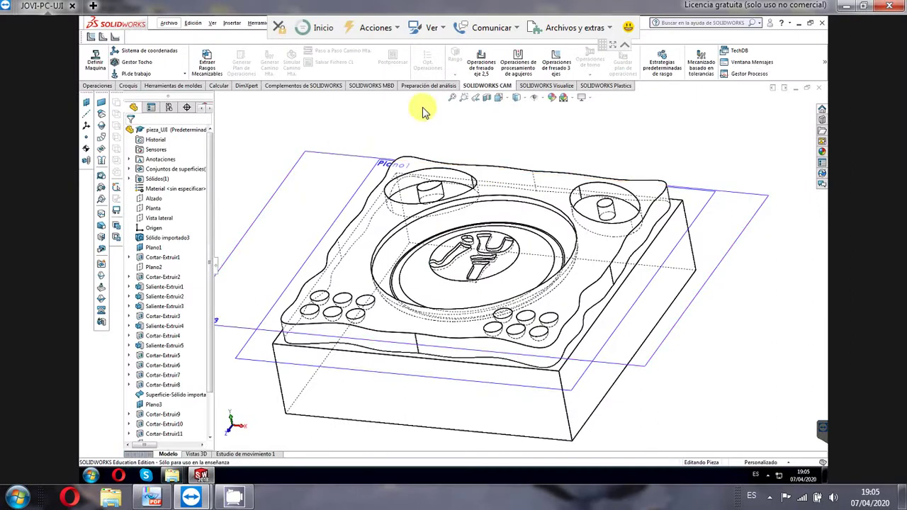
pyautogui.click(520, 102)
pyautogui.click(518, 112)
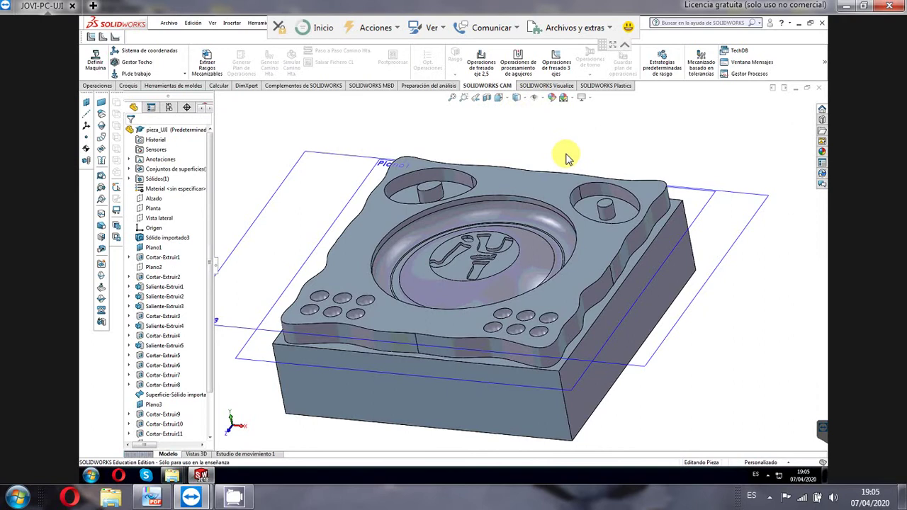
# Step: Start saving a copy of the part in the Nueva carpeta folder inside Lab1, with STL as the file type
pyautogui.click(171, 25)
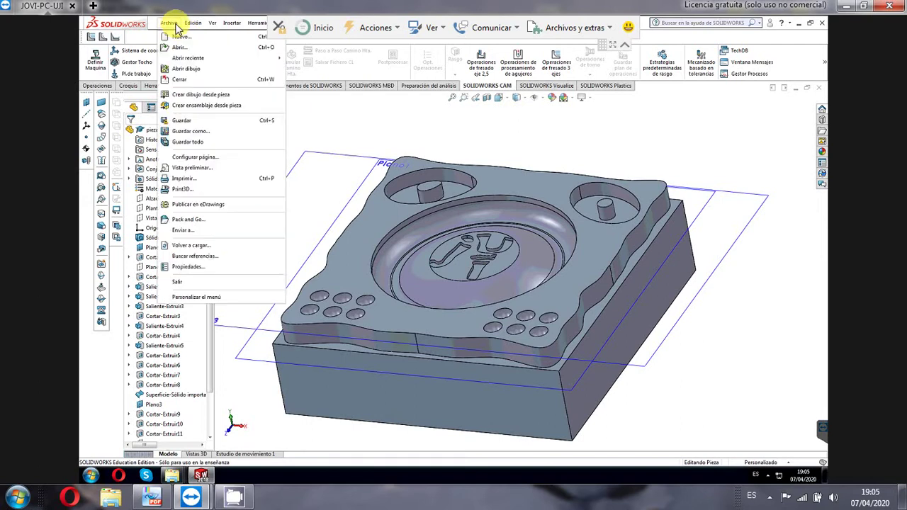
pyautogui.click(196, 135)
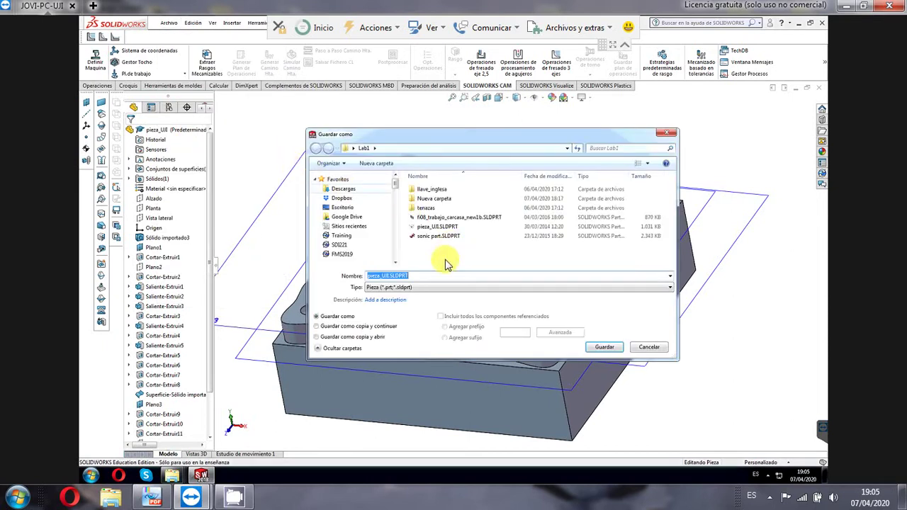
pyautogui.doubleClick(441, 200)
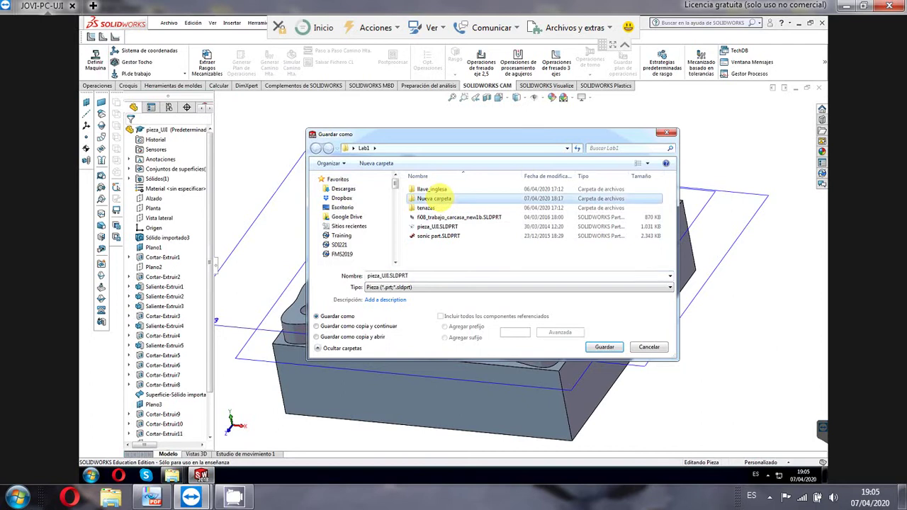
pyautogui.click(410, 287)
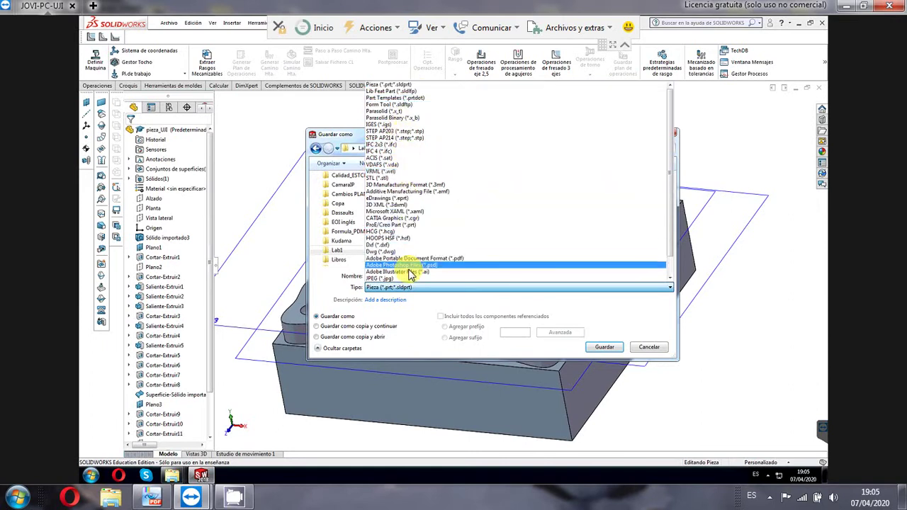
pyautogui.click(388, 179)
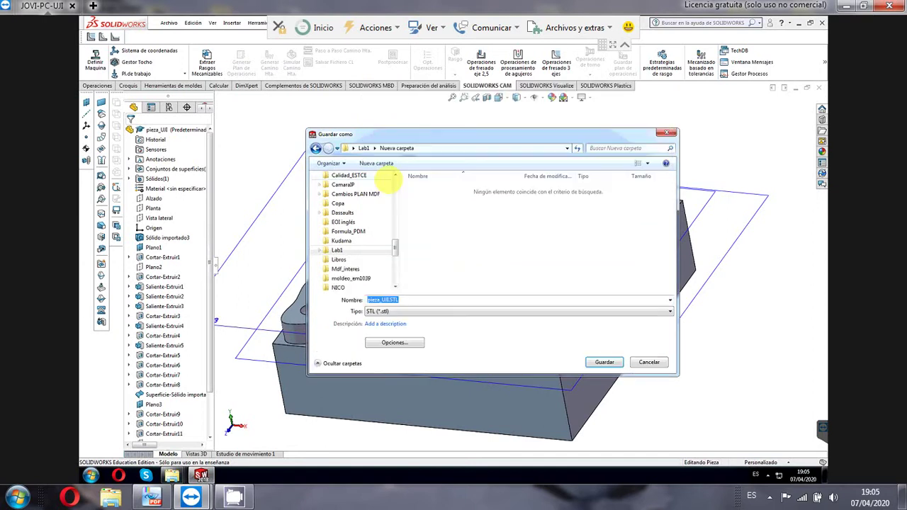
# Step: Open the STL export options and set the output format to Binario, comparing it with ASCII
pyautogui.click(393, 344)
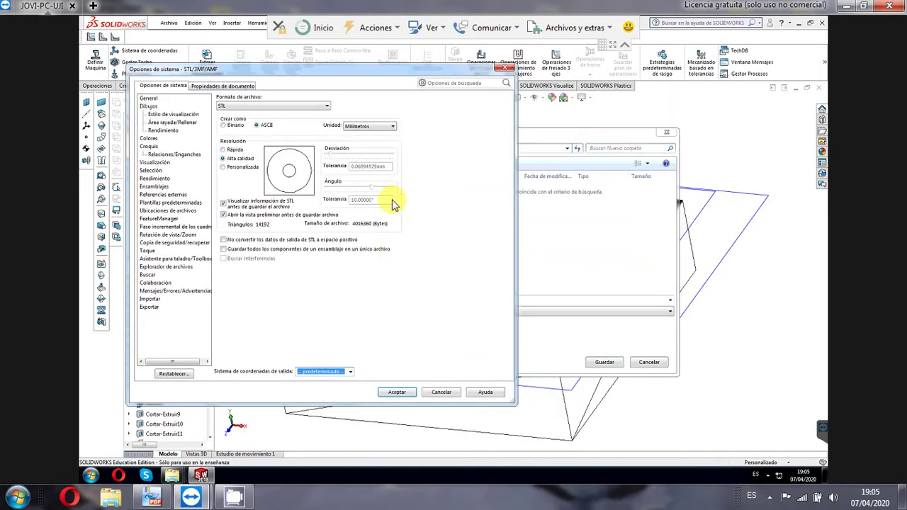
pyautogui.moveTo(440, 74)
pyautogui.mouseDown()
pyautogui.moveTo(471, 78)
pyautogui.moveTo(448, 78)
pyautogui.mouseUp()
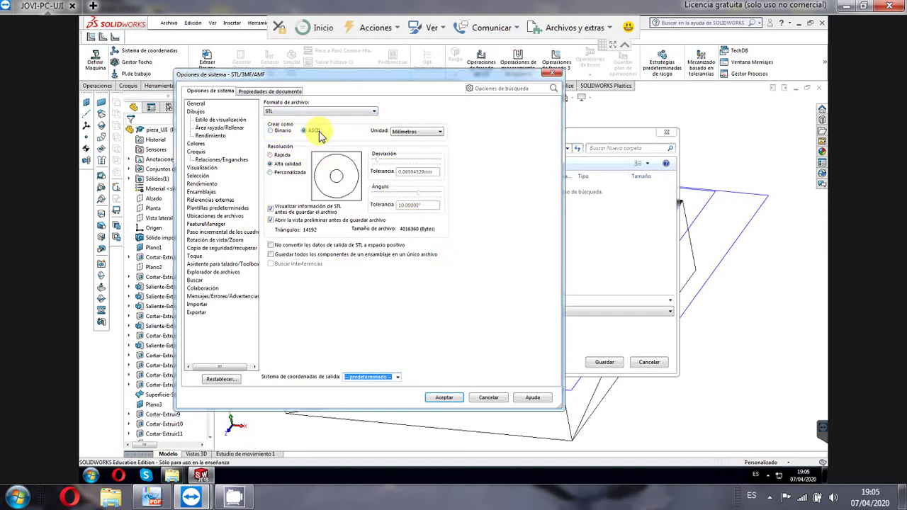
pyautogui.click(273, 132)
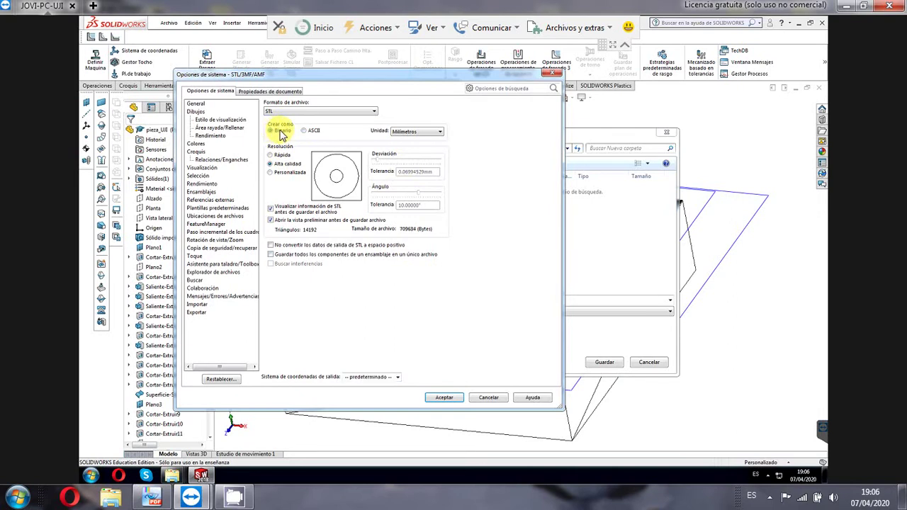
pyautogui.click(313, 133)
pyautogui.click(283, 134)
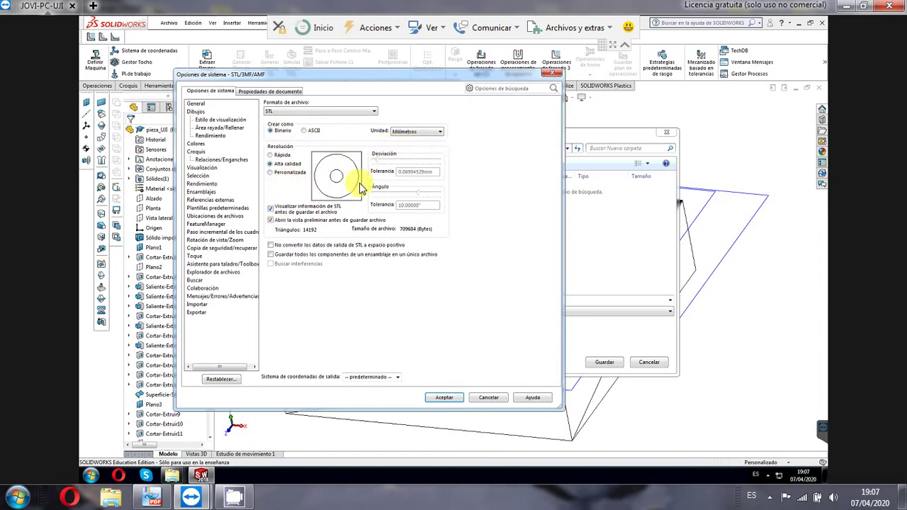
# Step: Try the Personalizada resolution with a coarse deviation tolerance of 0.18152467 mm and a fine one of 0.00756353 mm
pyautogui.click(283, 172)
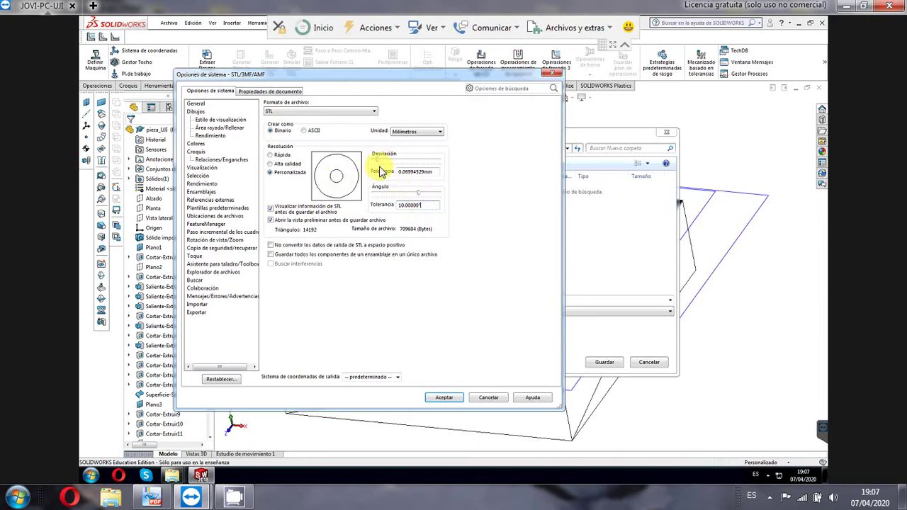
pyautogui.moveTo(377, 160); pyautogui.dragTo(429, 171)
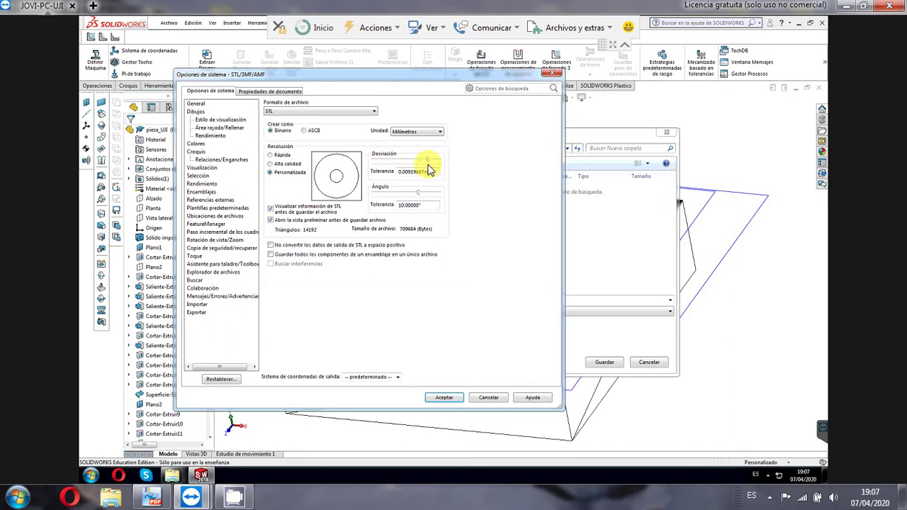
pyautogui.click(370, 160)
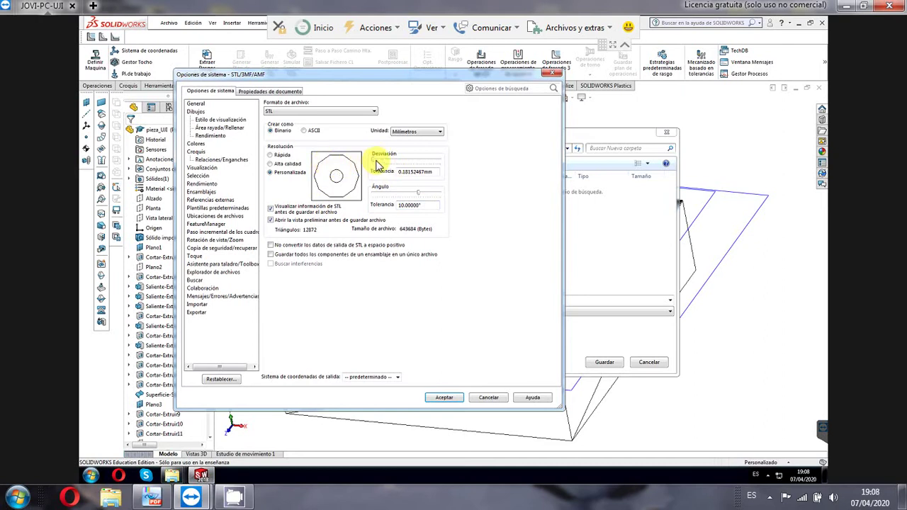
pyautogui.moveTo(406, 160); pyautogui.dragTo(448, 159)
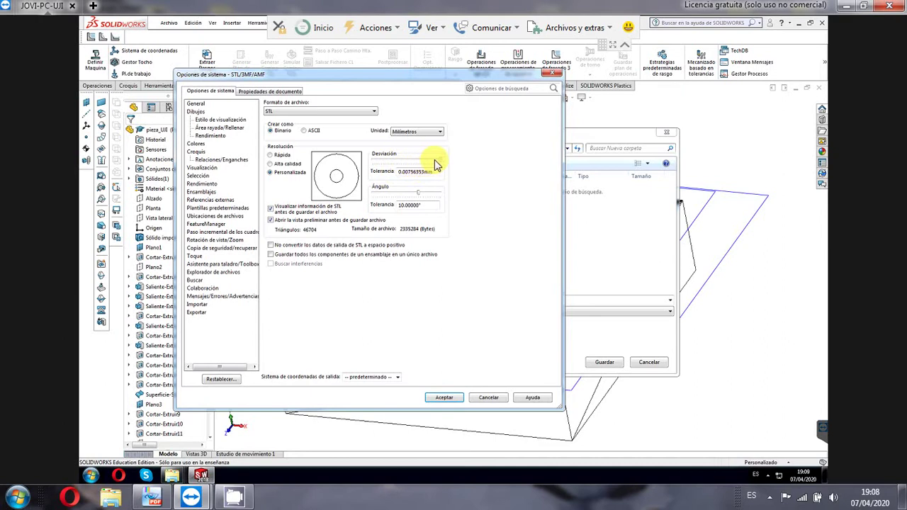
# Step: Try the custom angle tolerance at a coarse 30° and at a finer 4.58333333°
pyautogui.click(428, 205)
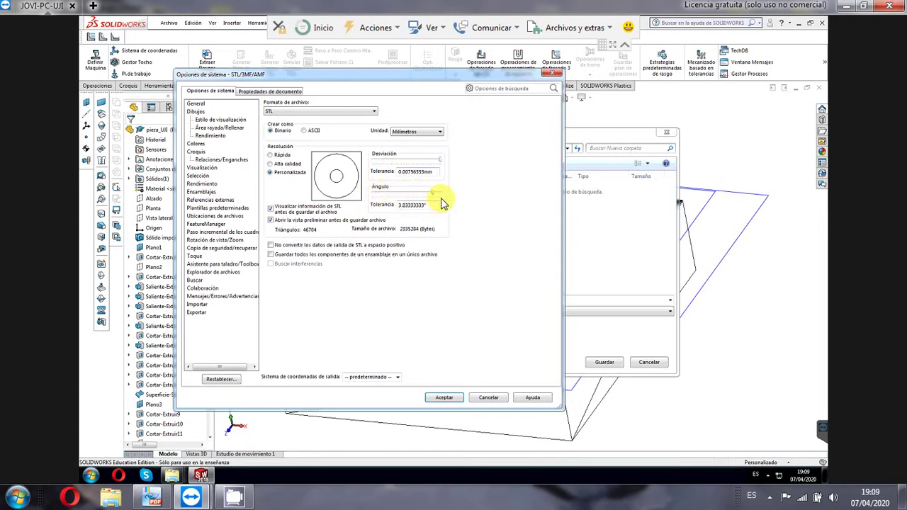
pyautogui.moveTo(423, 192); pyautogui.dragTo(368, 197)
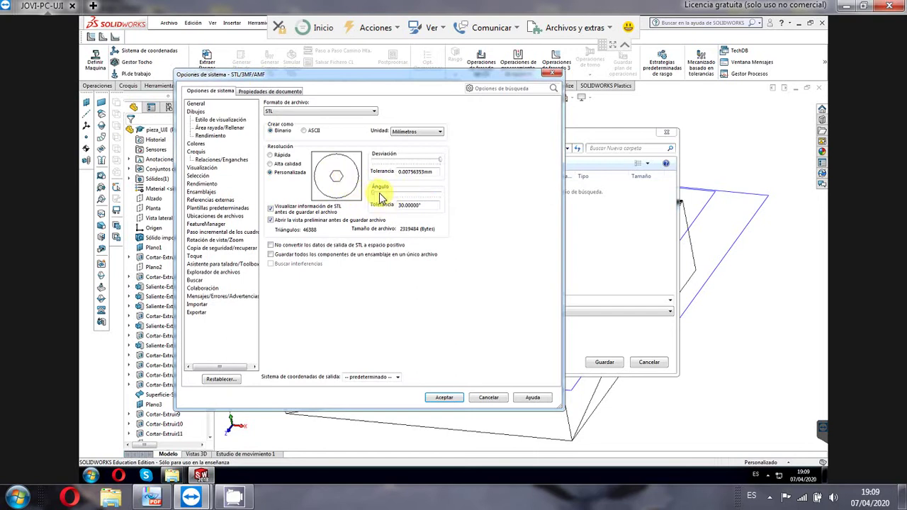
pyautogui.moveTo(381, 197); pyautogui.dragTo(434, 202)
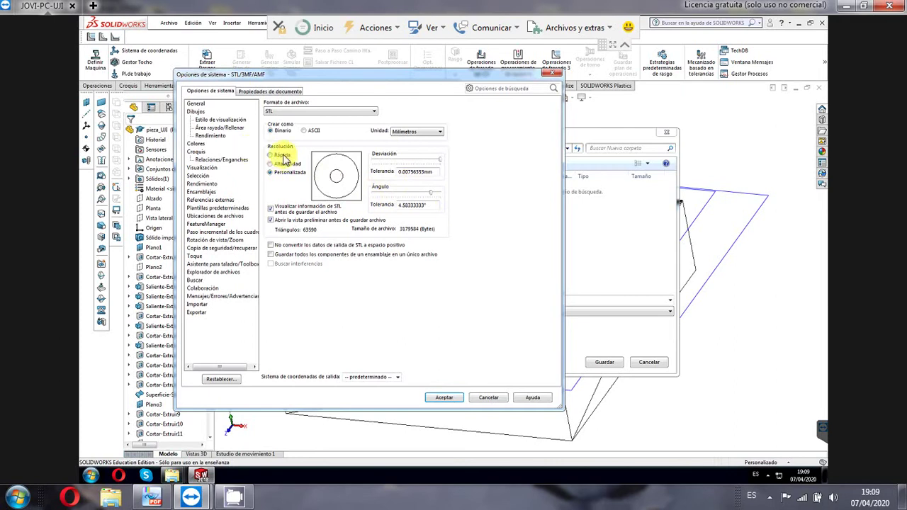
# Step: Compare the Rápida and Alta calidad resolutions, set the STL resolution to Rápida and accept the export options
pyautogui.click(283, 156)
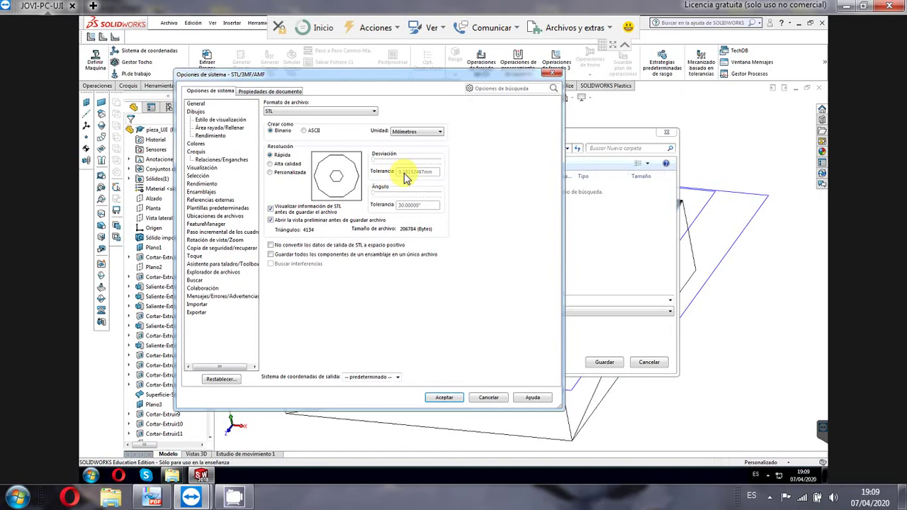
pyautogui.click(289, 167)
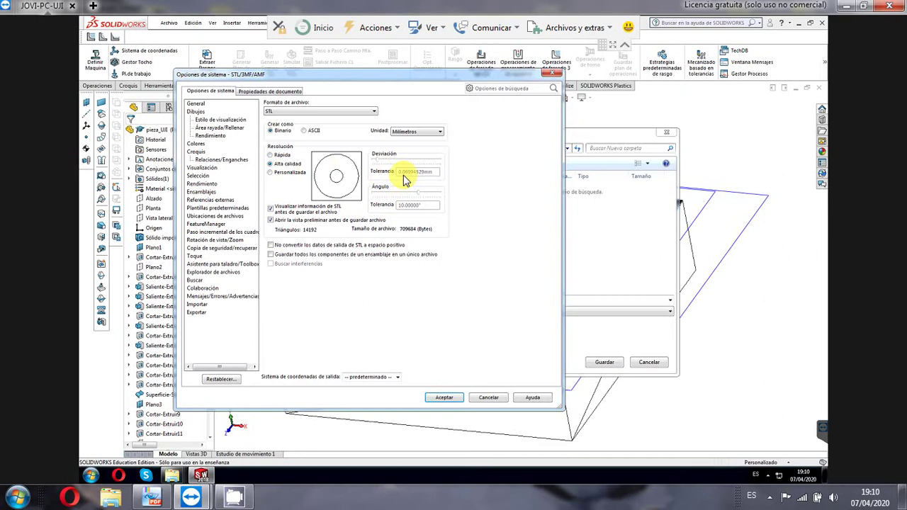
pyautogui.click(283, 155)
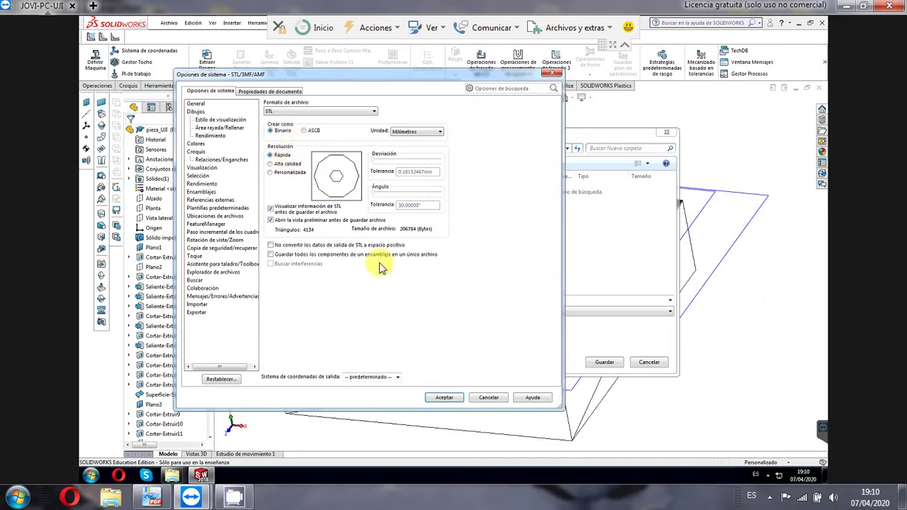
pyautogui.click(443, 397)
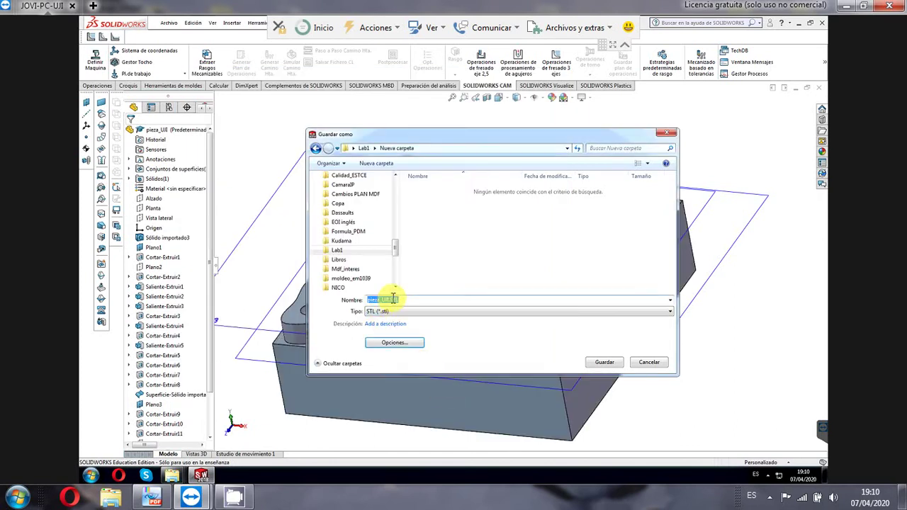
# Step: Name the STL file pieza_UJI_rap_bin and save it, checking the mesh preview before confirming
pyautogui.click(389, 300)
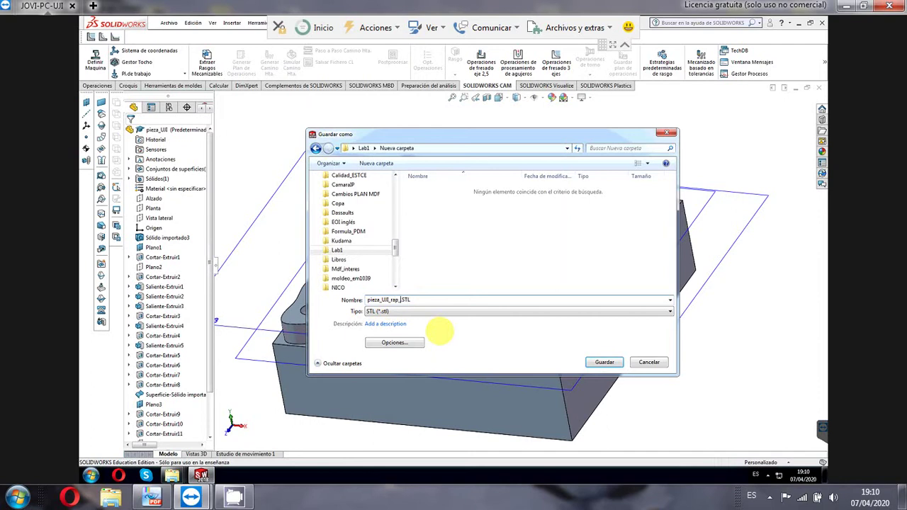
pyautogui.write('_rap_bin')
pyautogui.press('Return')
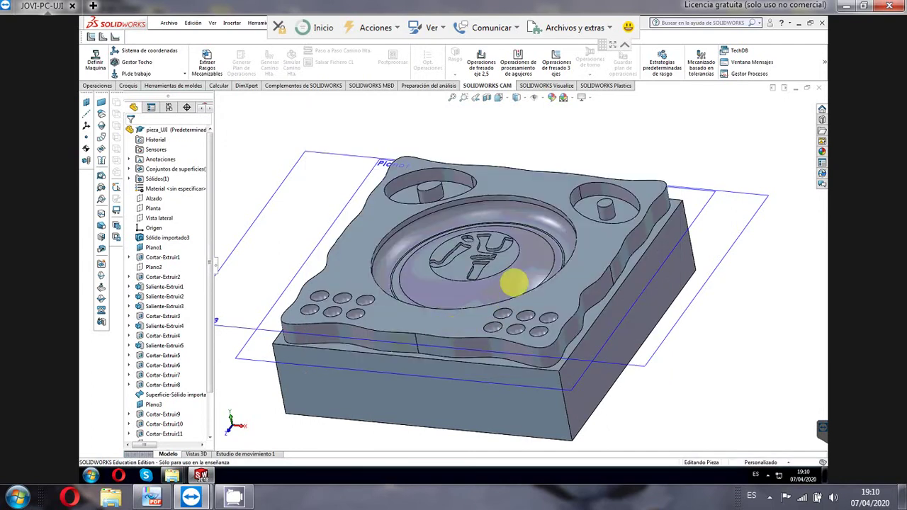
pyautogui.moveTo(425, 189); pyautogui.dragTo(223, 157)
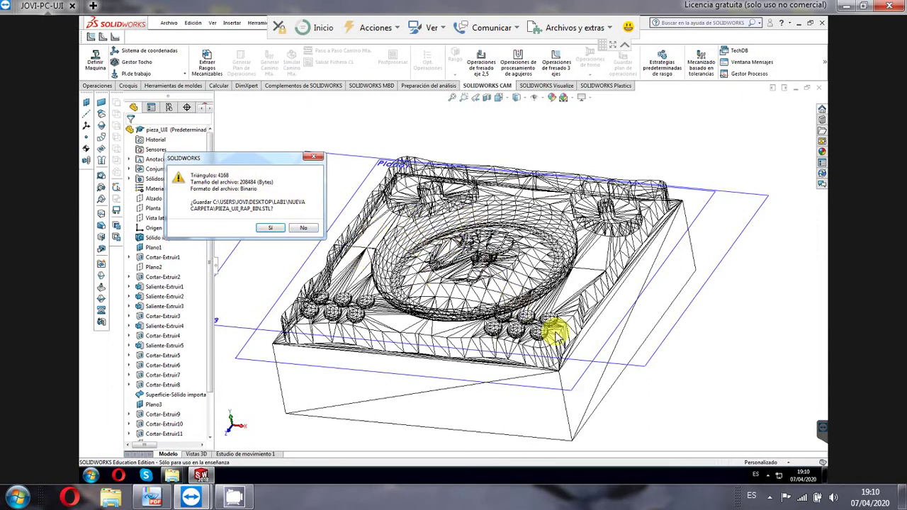
pyautogui.click(271, 228)
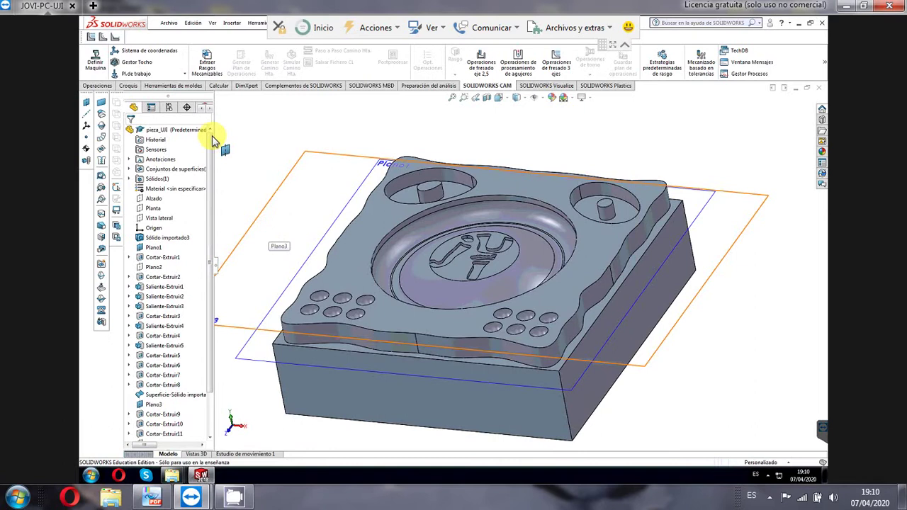
# Step: Start another save of the part as STL in the Nueva carpeta folder
pyautogui.click(169, 23)
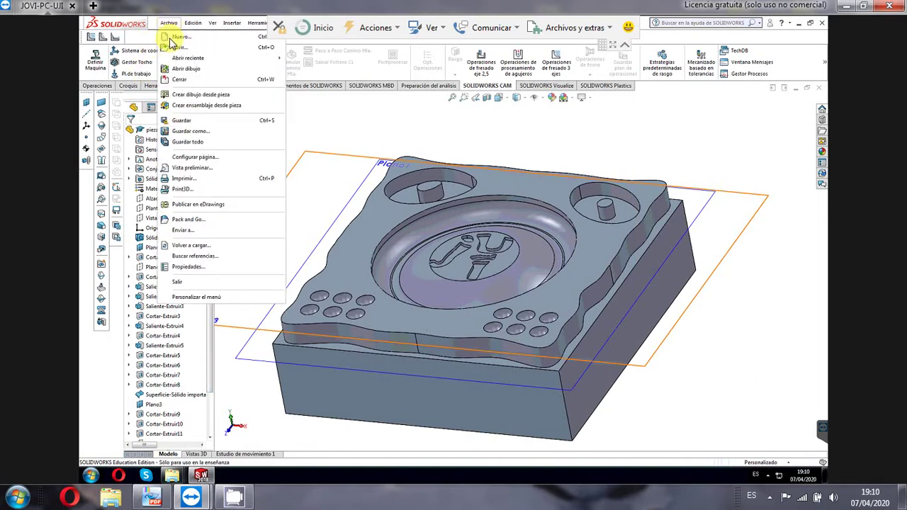
pyautogui.click(193, 133)
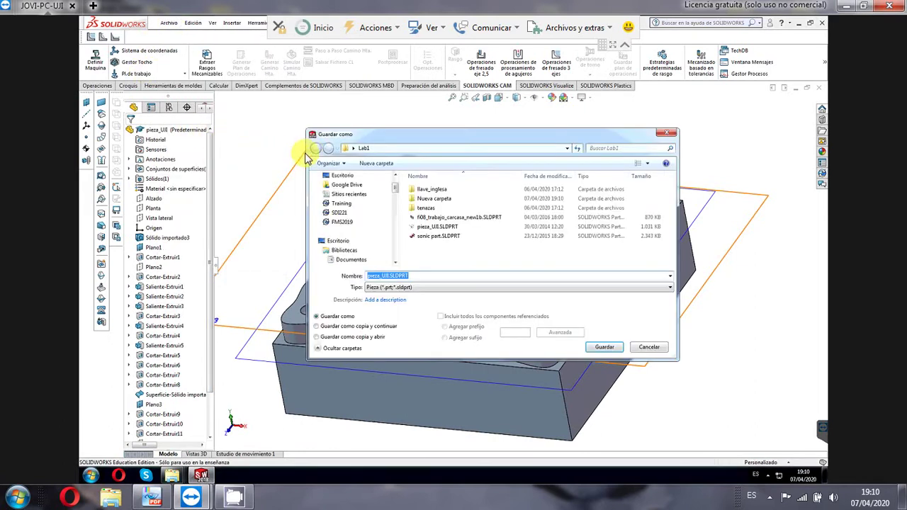
pyautogui.click(410, 289)
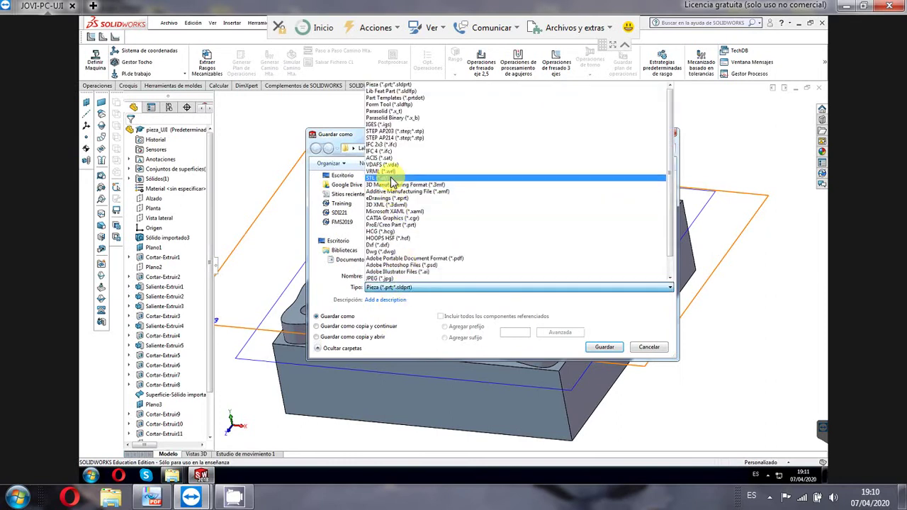
pyautogui.click(386, 177)
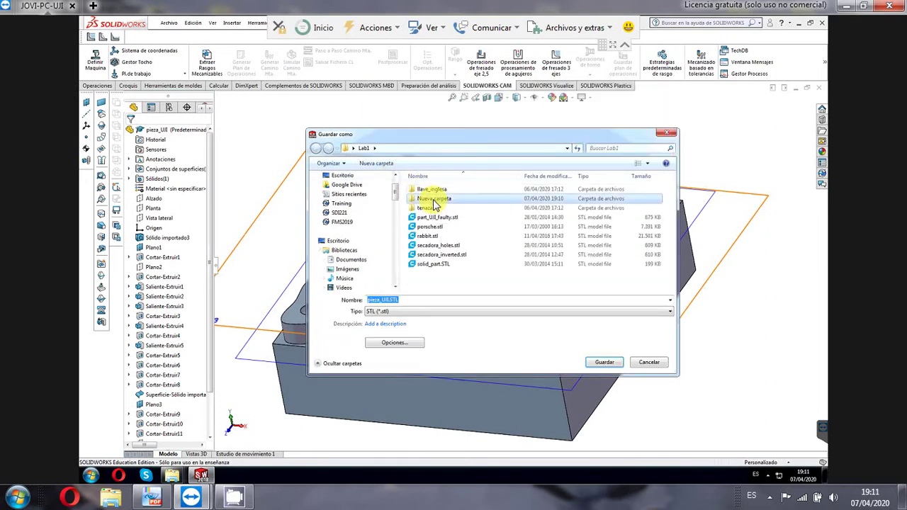
pyautogui.doubleClick(414, 212)
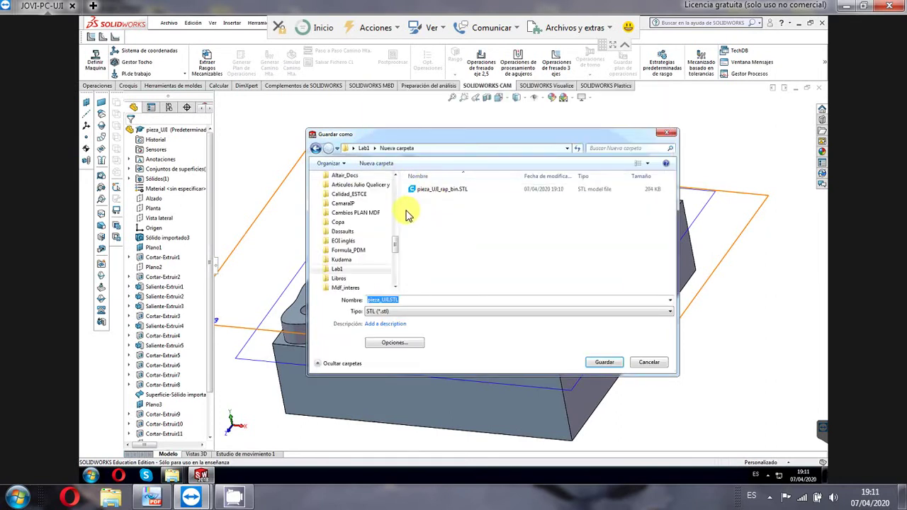
# Step: Set the STL output format to ASCII, keeping the Rápida resolution, and accept the export options
pyautogui.click(395, 343)
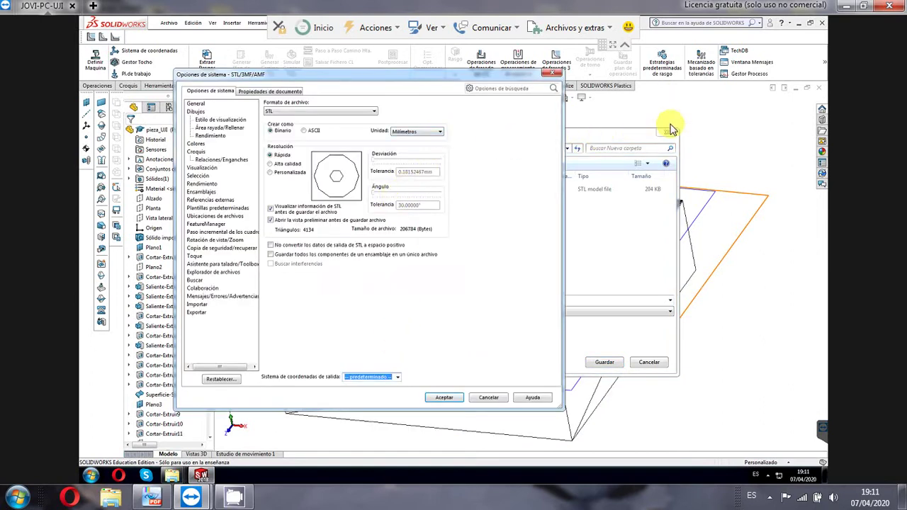
pyautogui.click(303, 131)
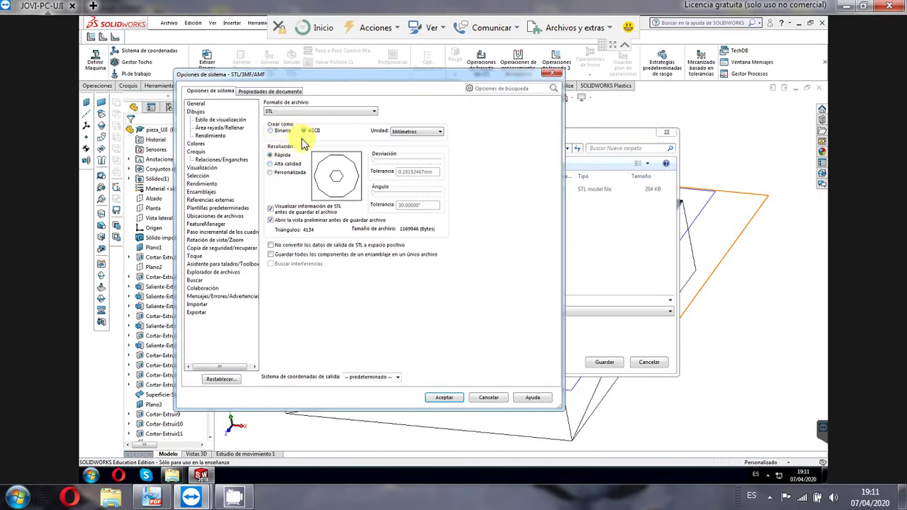
pyautogui.click(445, 398)
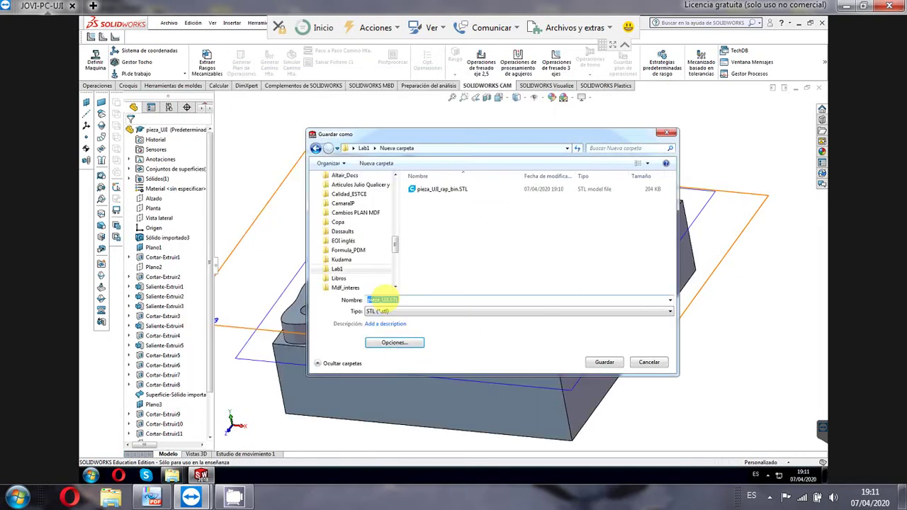
# Step: Name the STL file pieza_UJI_rap_ascii and save it, confirming the export
pyautogui.click(389, 300)
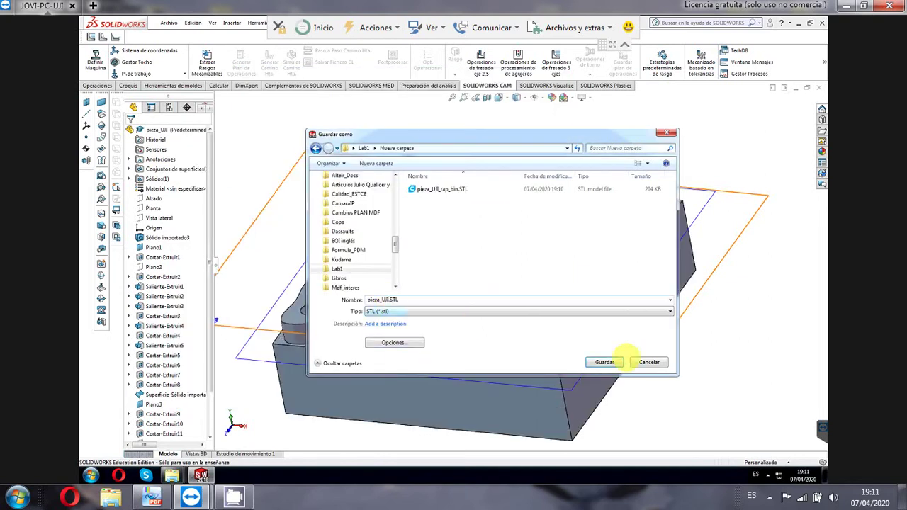
pyautogui.write('_rap_ascii')
pyautogui.click(622, 360)
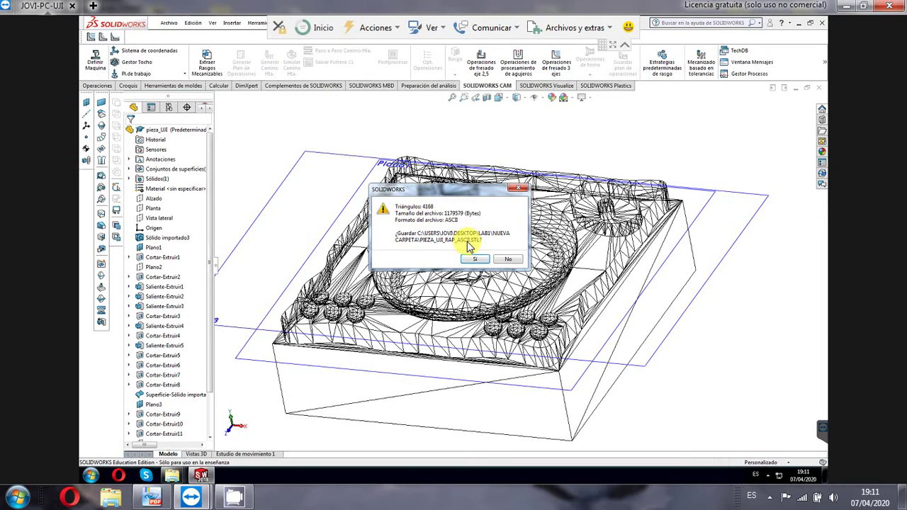
pyautogui.click(475, 260)
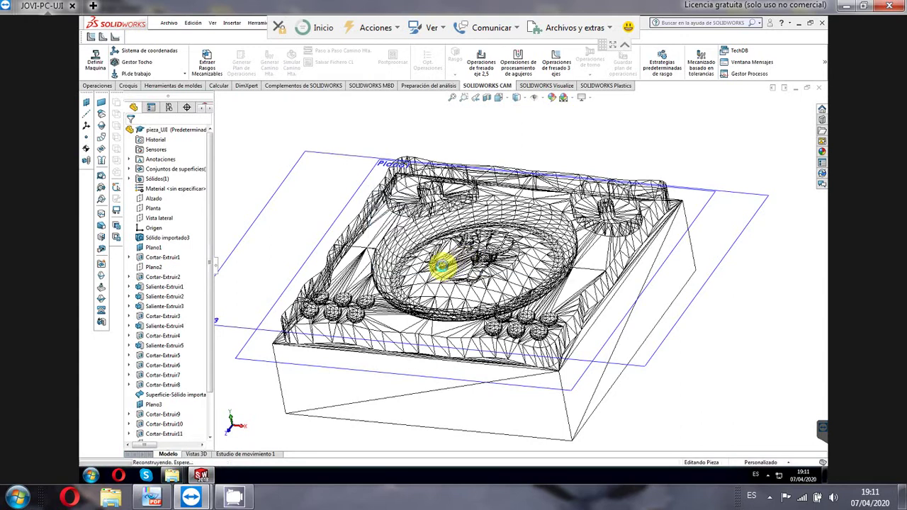
pyautogui.hotkey('alt', 'Tab')
pyautogui.hotkey('alt', 'Tab')
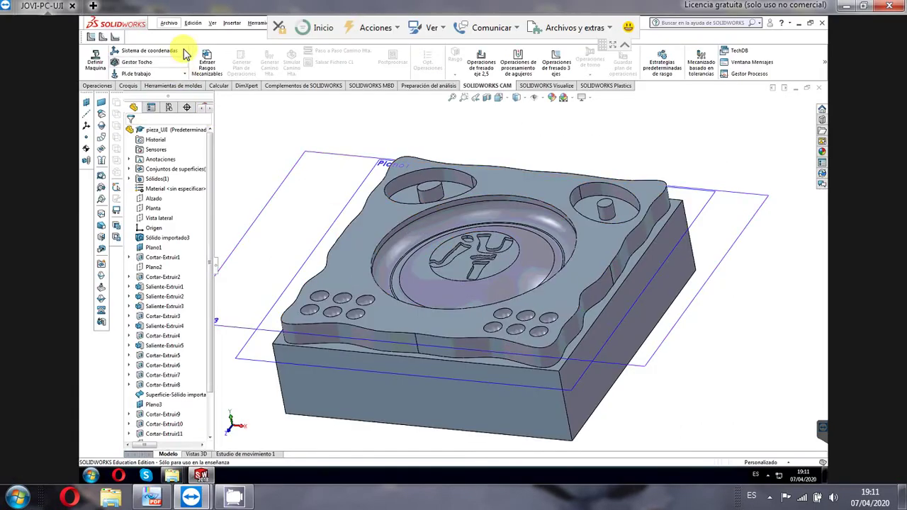
# Step: Start a further save of the part in the Nueva carpeta folder with STL as the file type
pyautogui.click(167, 24)
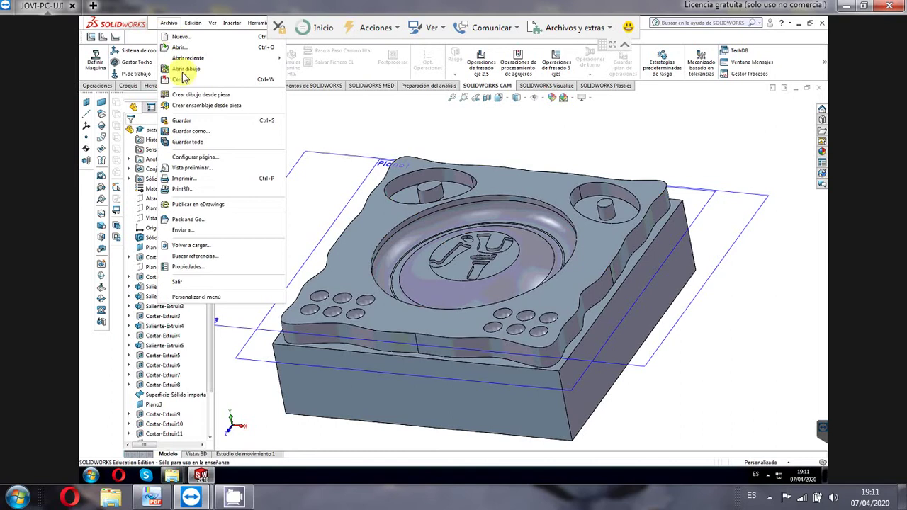
pyautogui.click(190, 131)
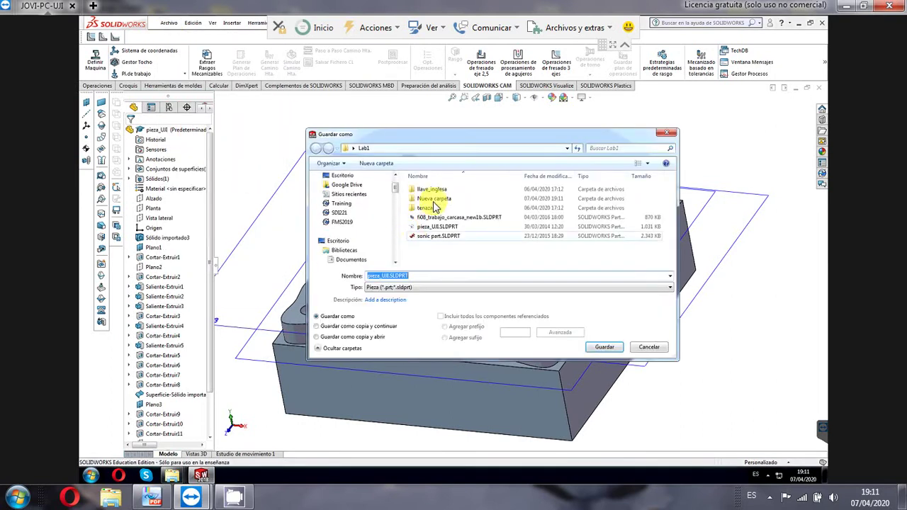
pyautogui.doubleClick(434, 198)
pyautogui.click(416, 289)
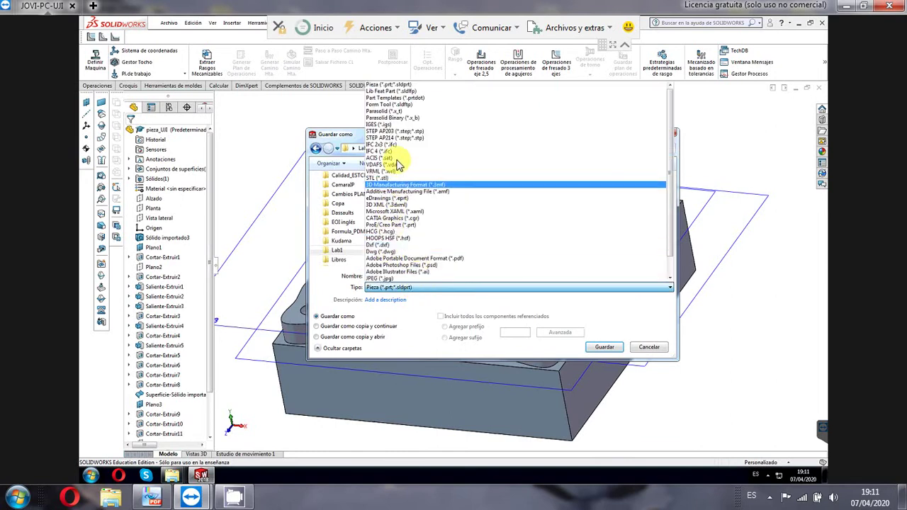
pyautogui.click(388, 177)
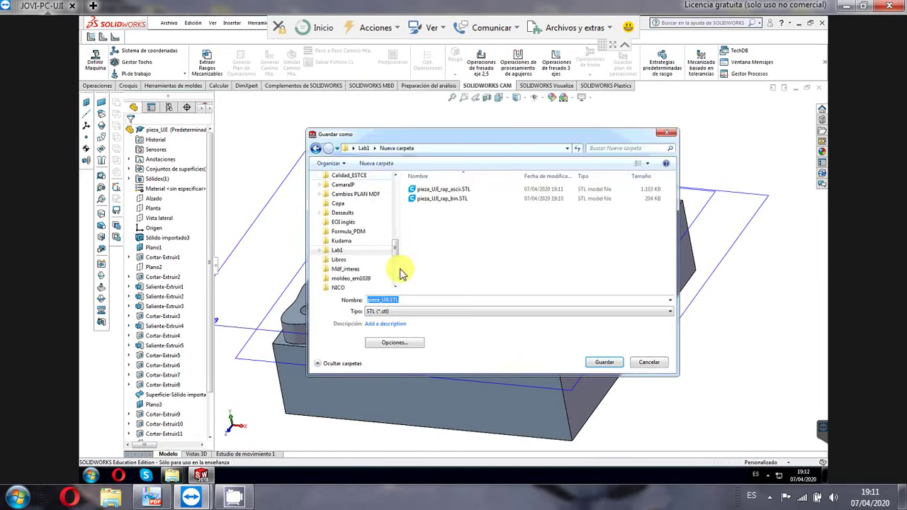
# Step: Set the STL export to Binario with Alta calidad resolution and accept the options
pyautogui.click(394, 343)
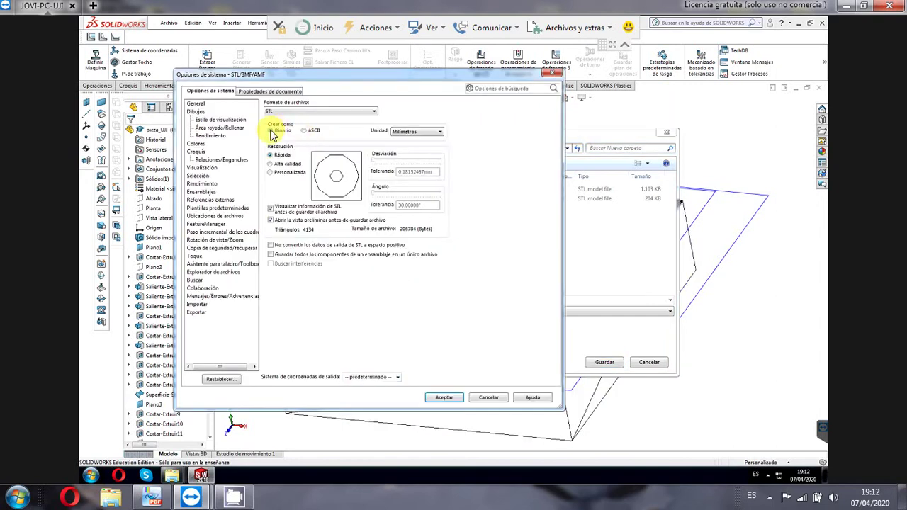
pyautogui.click(271, 132)
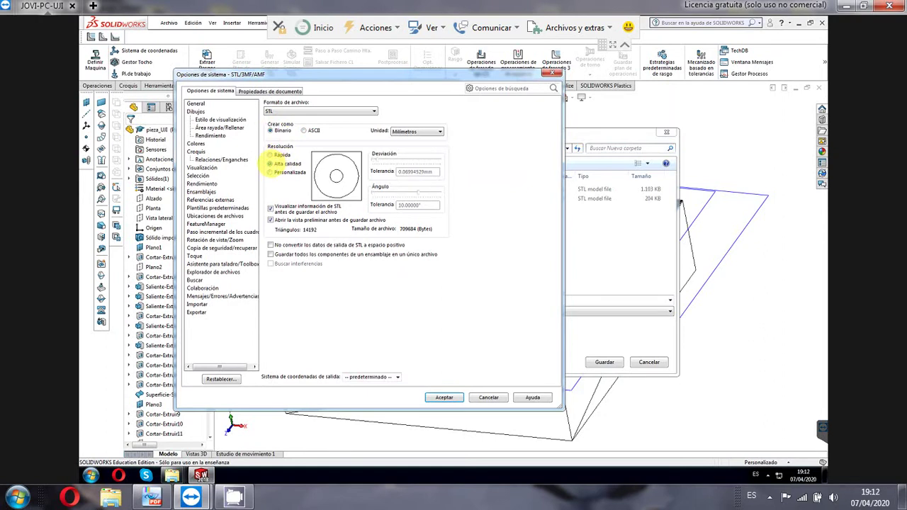
pyautogui.click(454, 399)
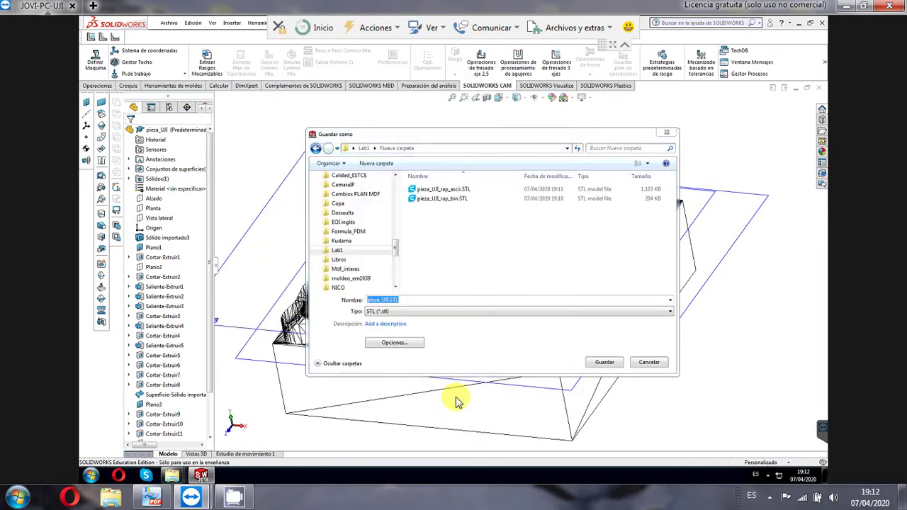
# Step: Save the STL file as pieza_UJI_alta_bin, moving the confirmation aside to inspect the mesh preview before accepting
pyautogui.click(390, 300)
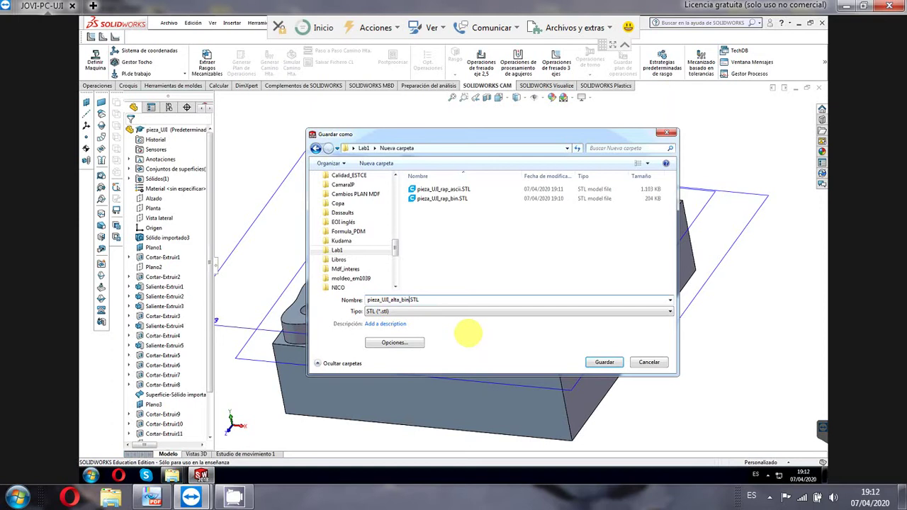
pyautogui.press('Return')
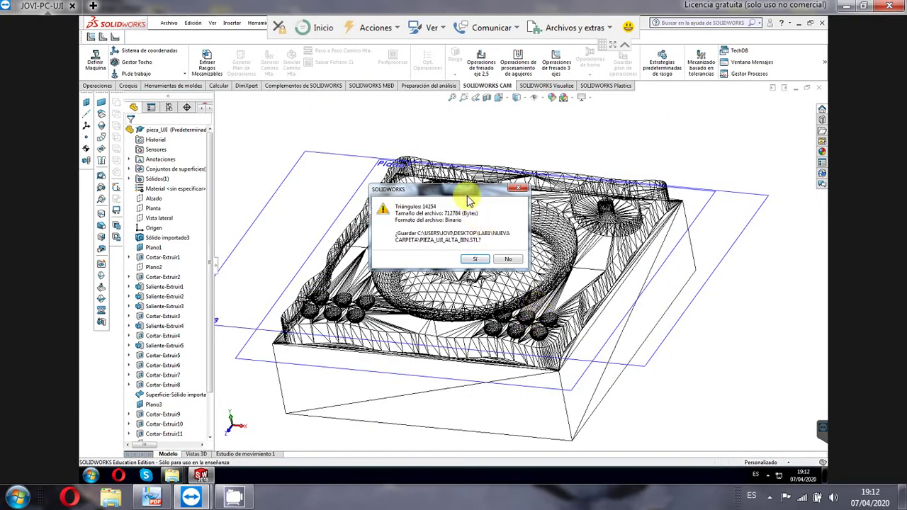
pyautogui.moveTo(407, 191); pyautogui.dragTo(210, 183)
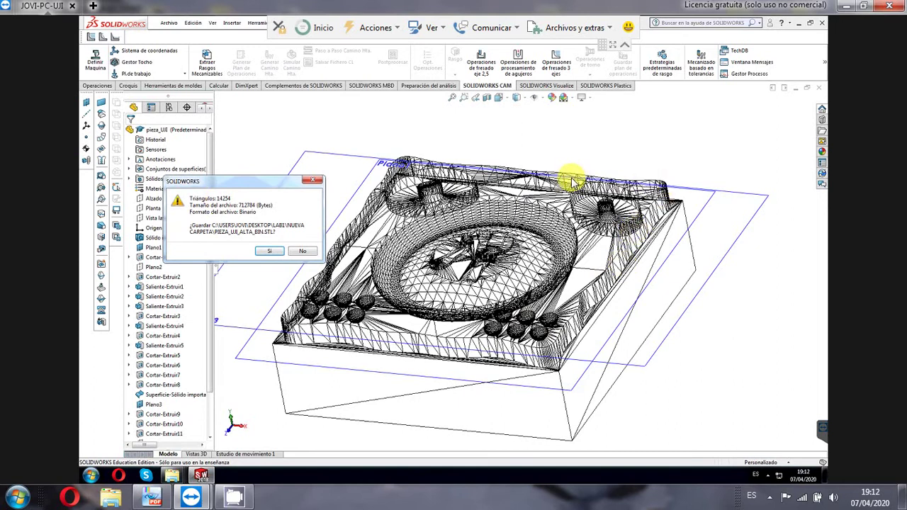
pyautogui.click(270, 253)
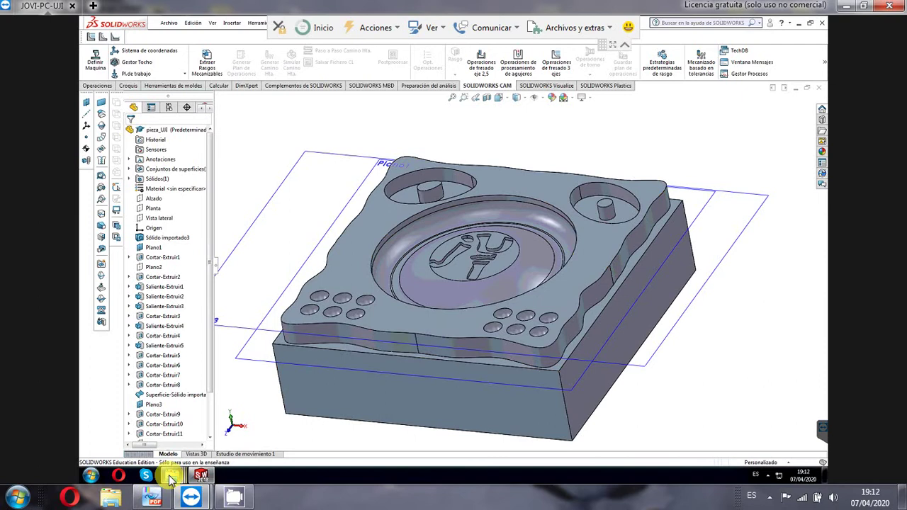
# Step: Switch to the Nueva carpeta window in Windows Explorer and compare the sizes of pieza_UJI_alta_bin.STL and pieza_UJI_rap_bin.STL
pyautogui.moveTo(170, 481)
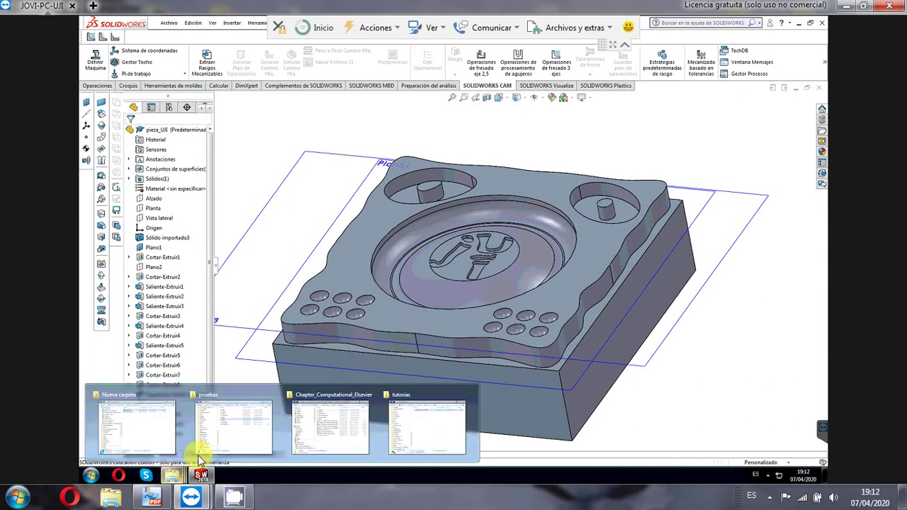
pyautogui.click(160, 397)
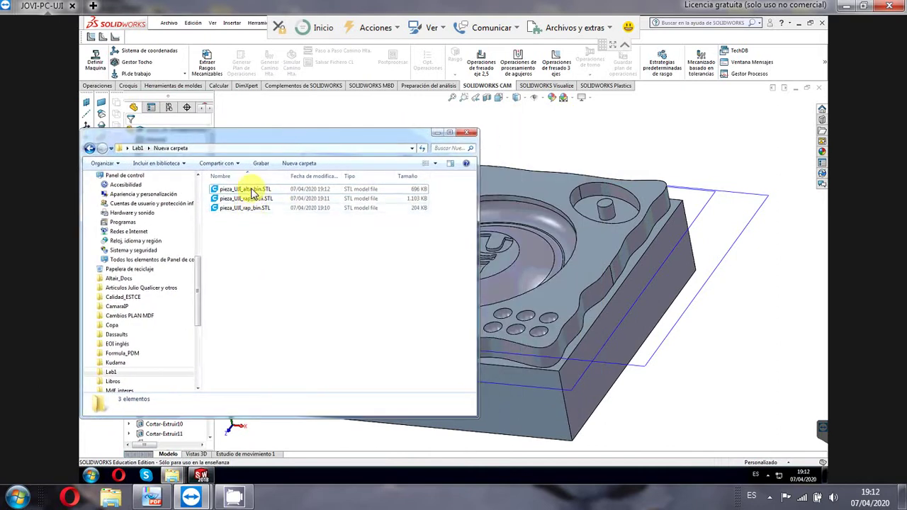
pyautogui.click(252, 190)
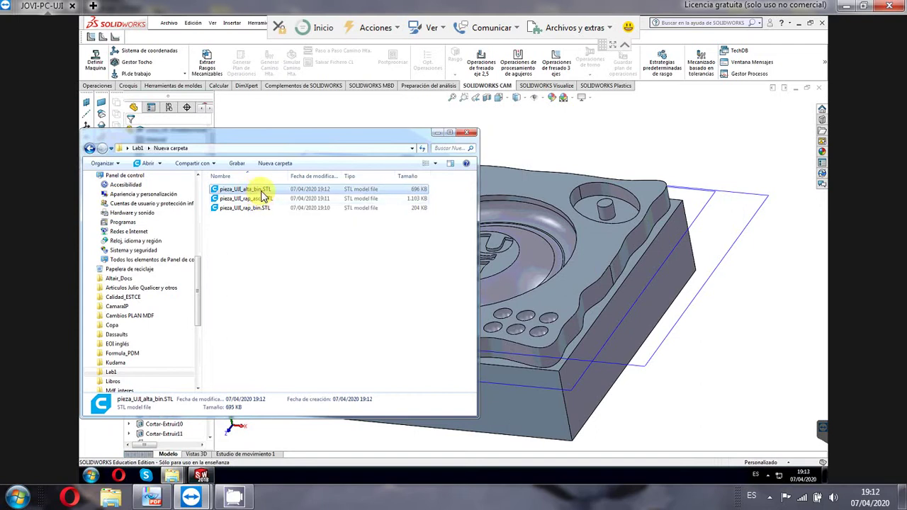
pyautogui.click(257, 208)
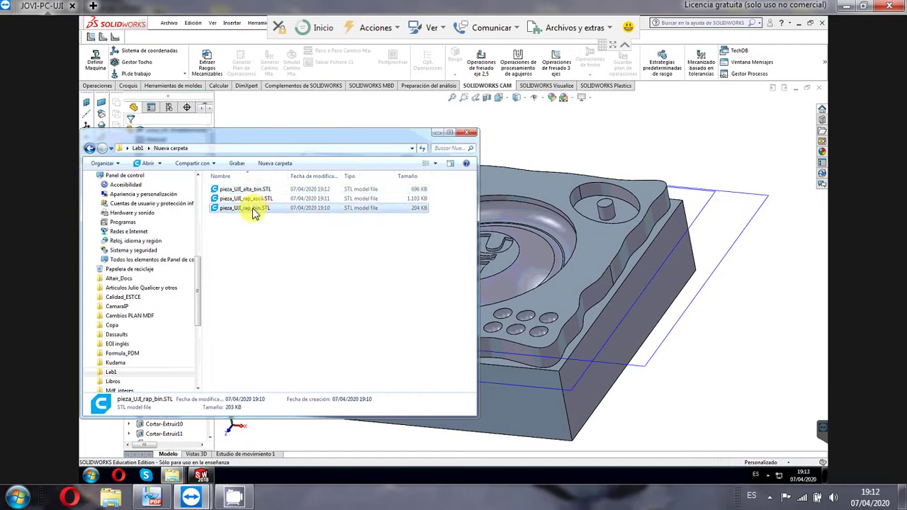
# Step: Open pieza_UJI_rap_bin.STL with WordPad, look over its binary content and close it again
pyautogui.rightClick(256, 213)
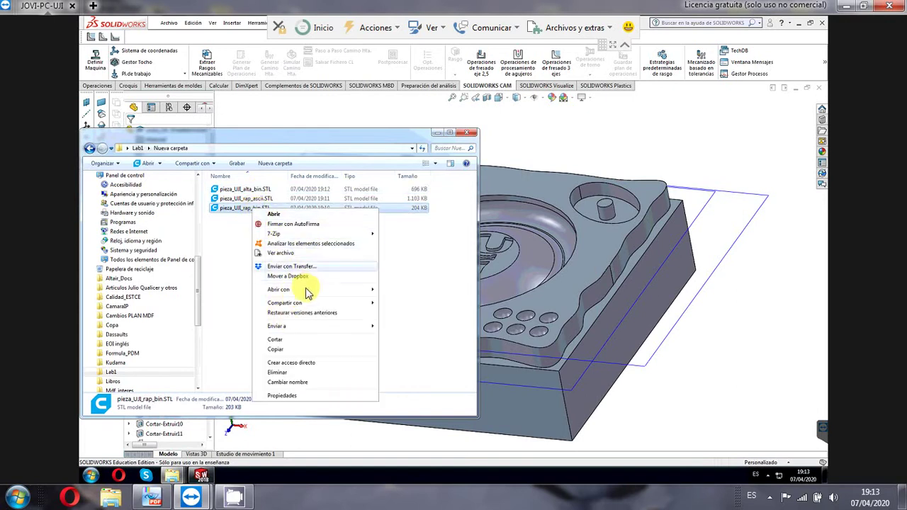
pyautogui.moveTo(308, 290)
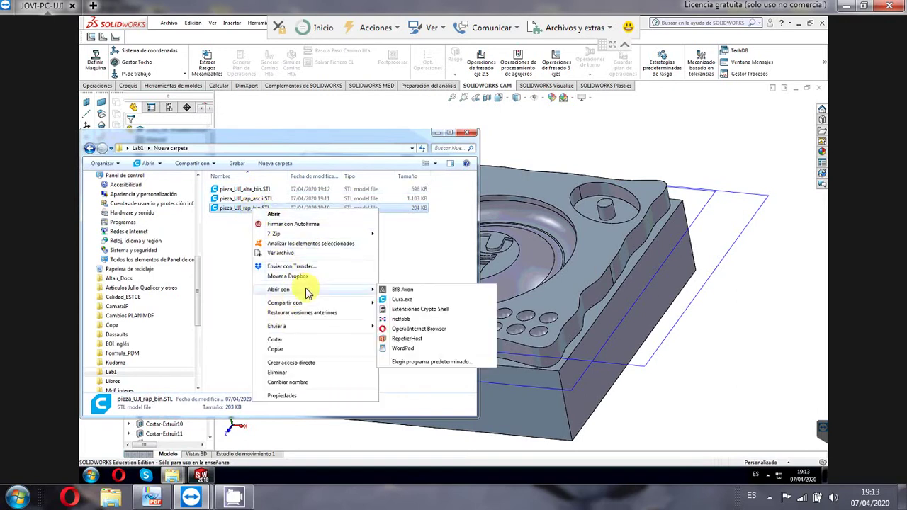
pyautogui.click(402, 348)
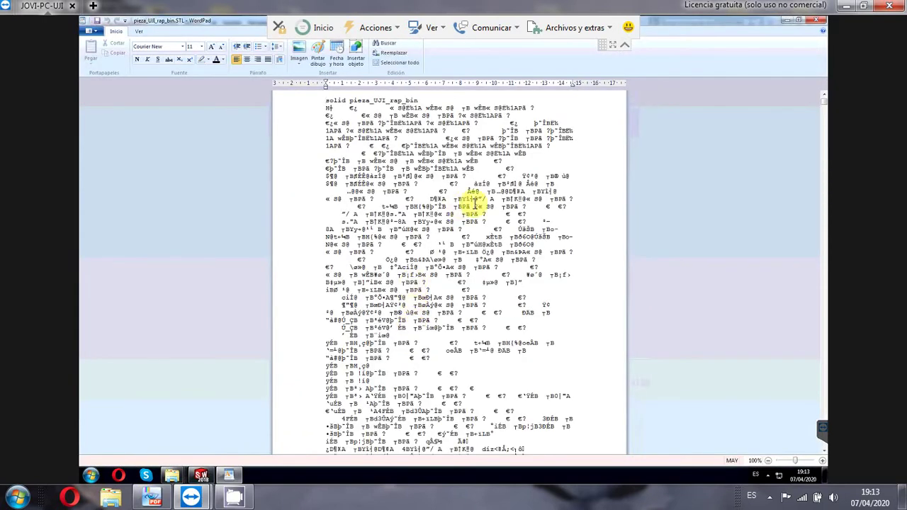
pyautogui.moveTo(486, 222); pyautogui.dragTo(495, 418)
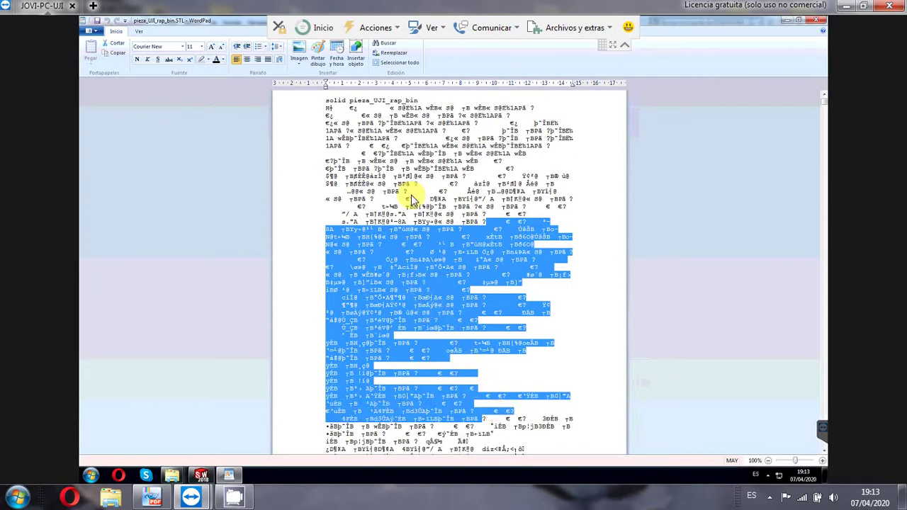
pyautogui.click(816, 22)
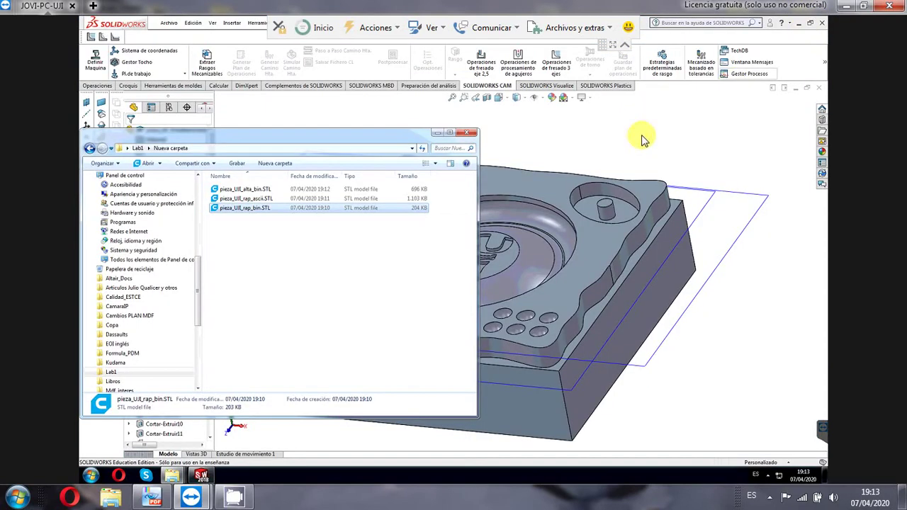
# Step: Open pieza_UJI_rap_ascii.STL from the Nueva carpeta folder with WordPad
pyautogui.click(247, 199)
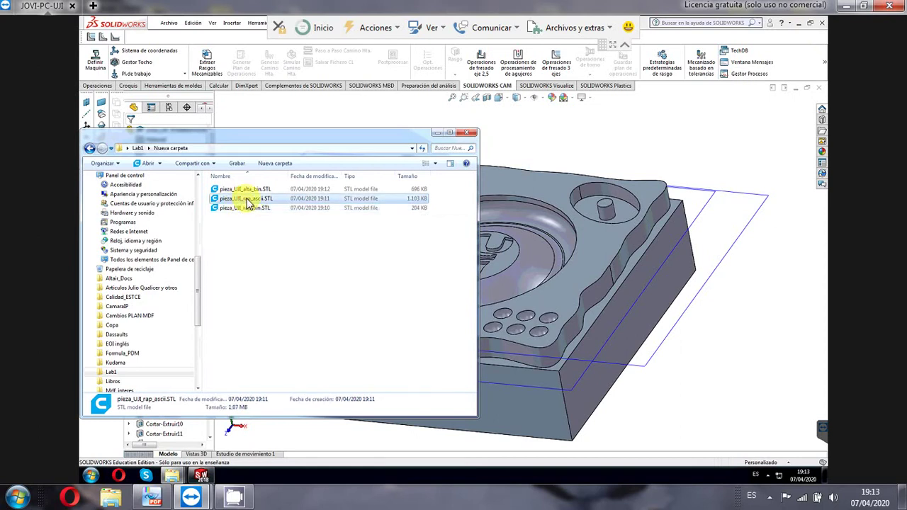
pyautogui.rightClick(248, 201)
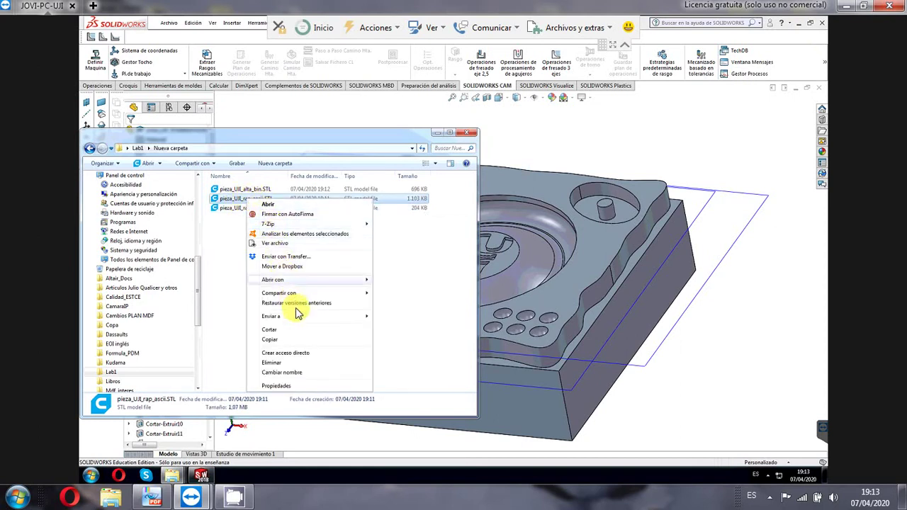
pyautogui.moveTo(340, 279)
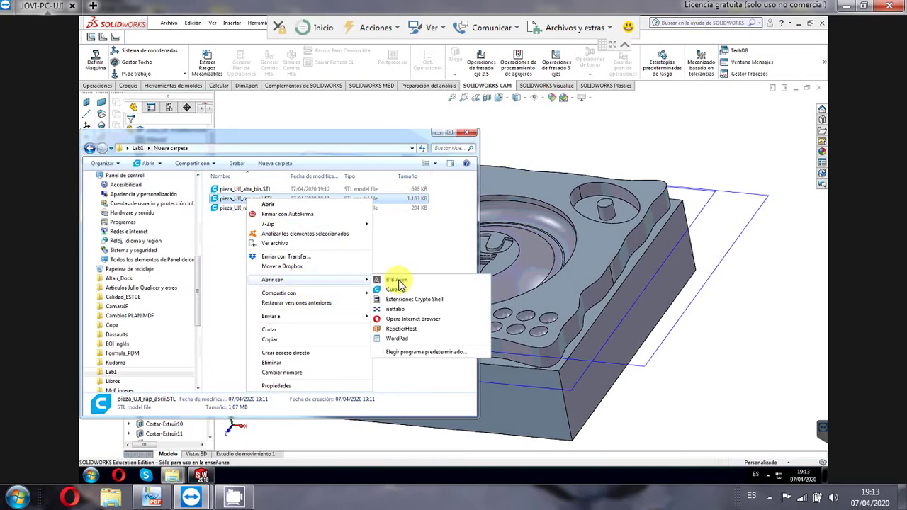
pyautogui.click(396, 340)
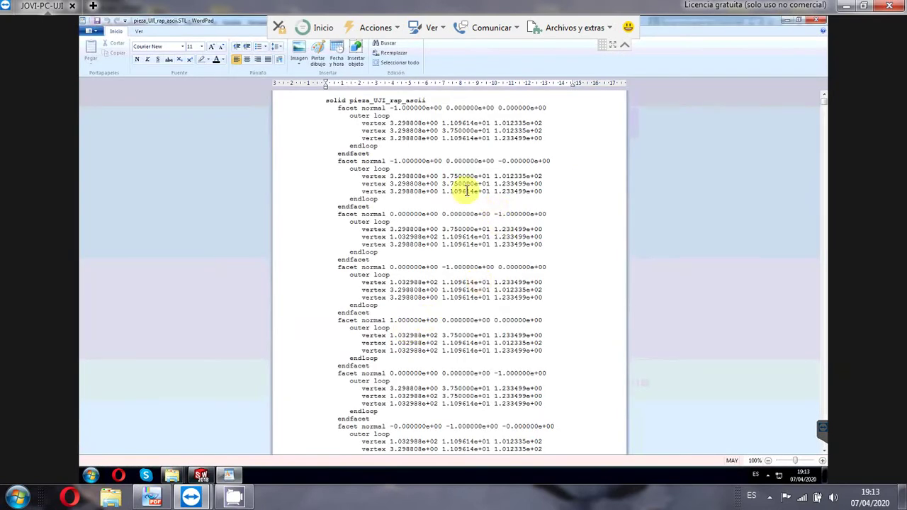
# Step: Examine the ASCII facet structure by highlighting the first facet's vertices and normal, followed by the second facet's vertices
pyautogui.keyDown('ctrl'); pyautogui.scroll(4, 486, 191); pyautogui.keyUp('ctrl')
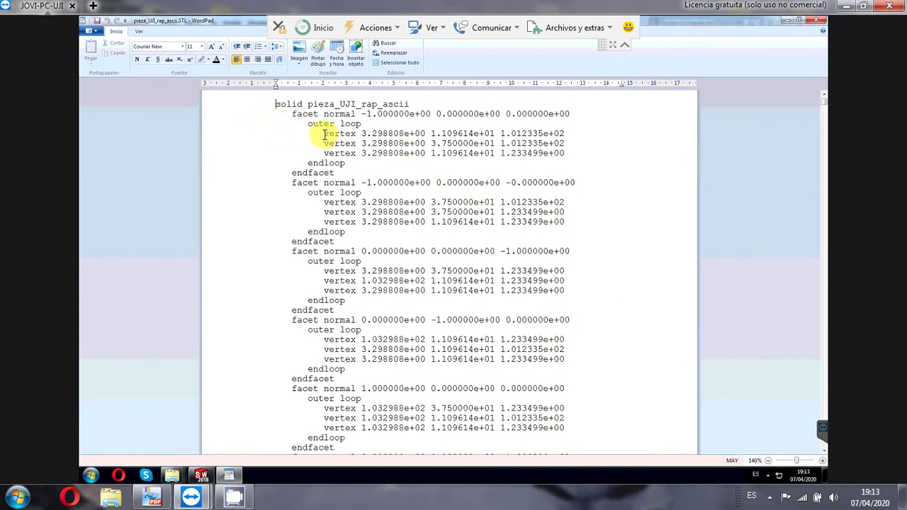
pyautogui.moveTo(324, 133); pyautogui.dragTo(561, 154)
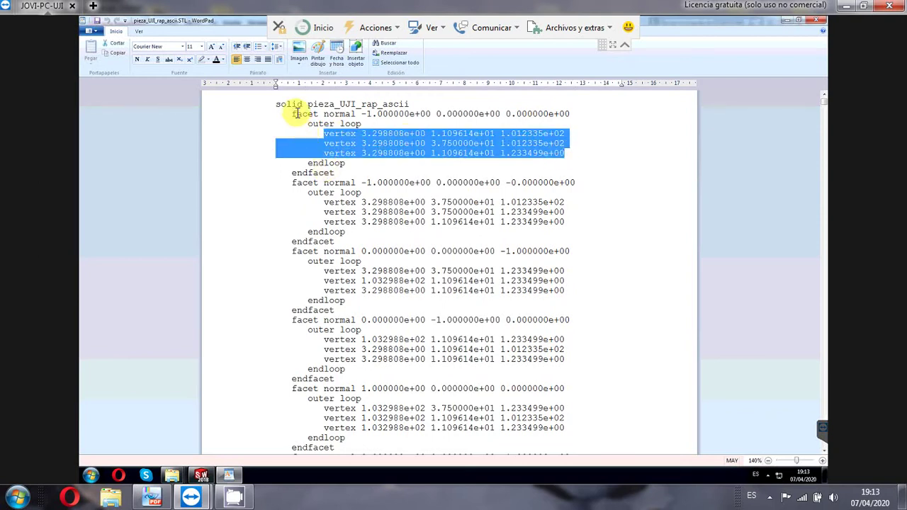
pyautogui.moveTo(304, 114); pyautogui.dragTo(569, 116)
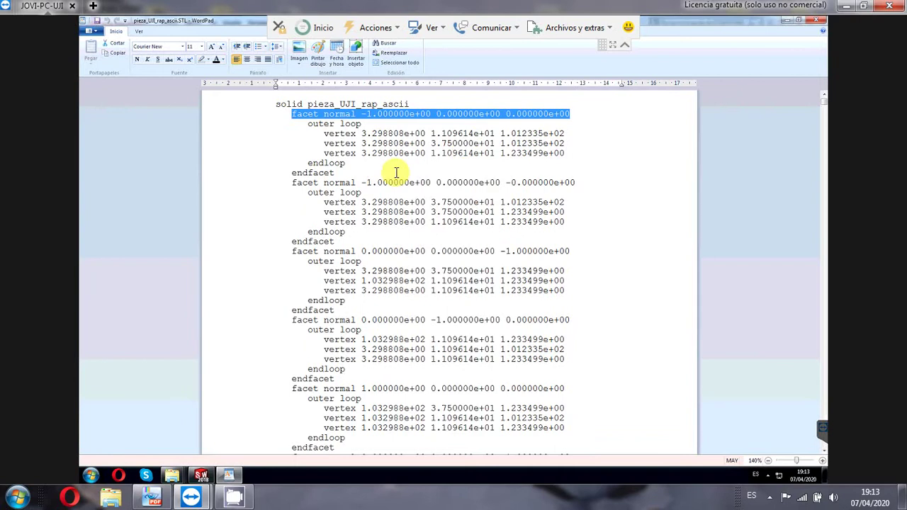
pyautogui.moveTo(324, 202); pyautogui.dragTo(563, 223)
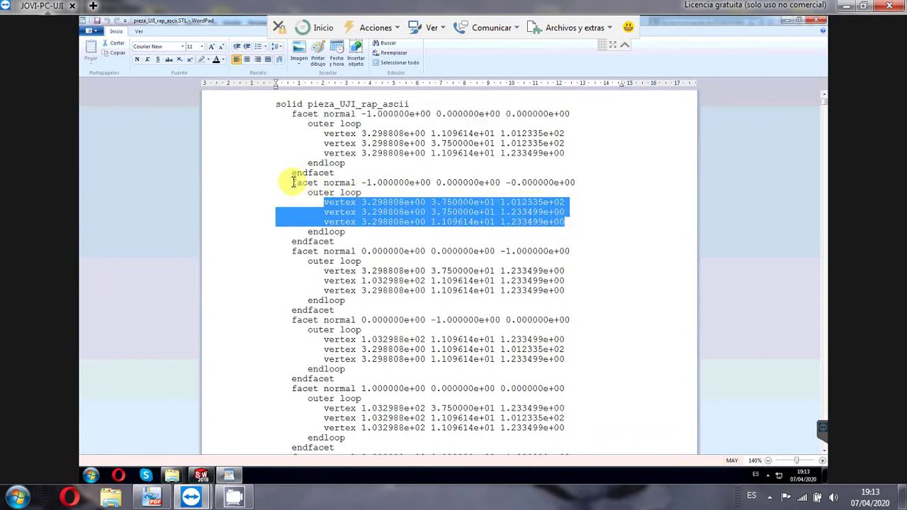
# Step: Highlight the second facet's normal, look over the remaining facets of pieza_UJI_rap_ascii.STL and close the file
pyautogui.moveTo(287, 182); pyautogui.dragTo(567, 183)
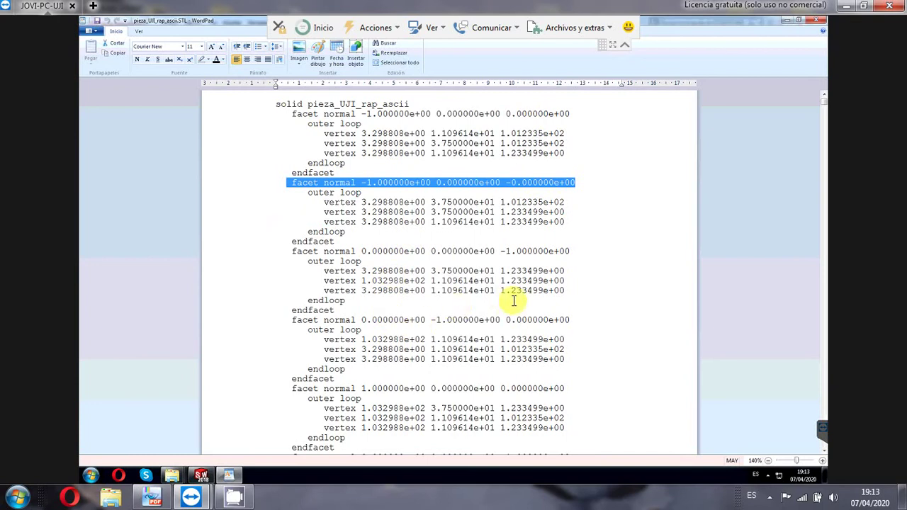
pyautogui.scroll(-3, 517, 290)
pyautogui.scroll(-2, 737, 184)
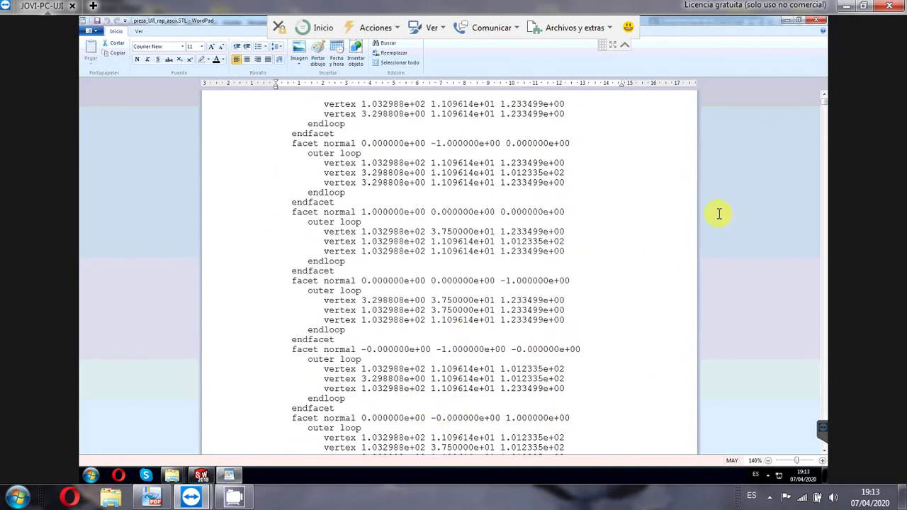
pyautogui.moveTo(825, 112); pyautogui.dragTo(827, 134)
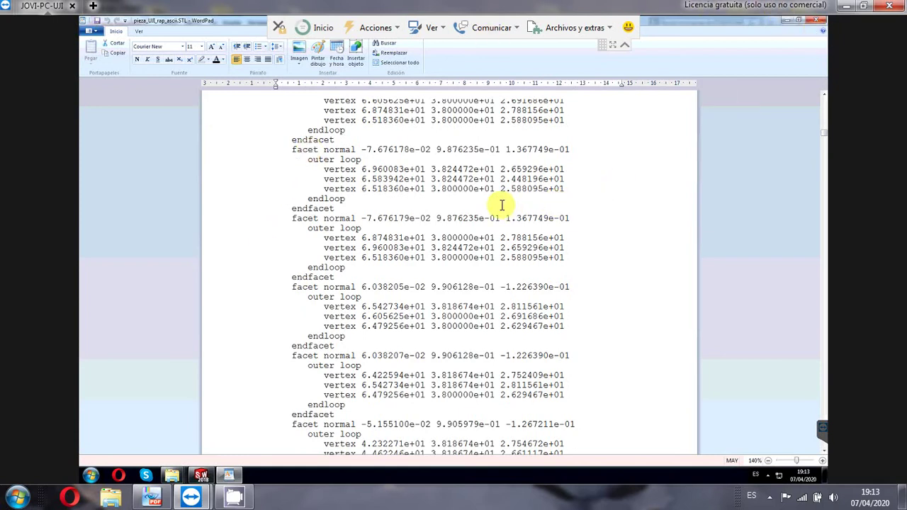
pyautogui.click(815, 19)
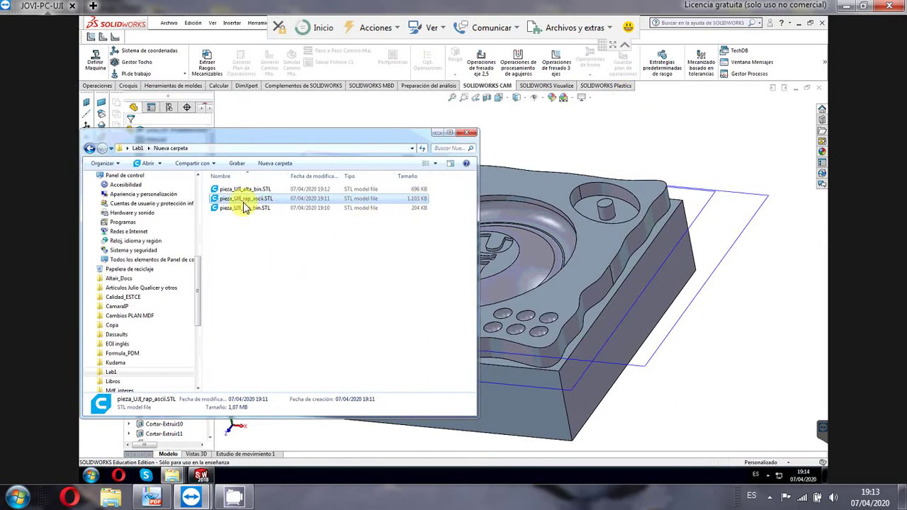
# Step: Compare the sizes of the alta_bin, rap_ascii and rap_bin STL files in the Nueva carpeta folder
pyautogui.click(248, 228)
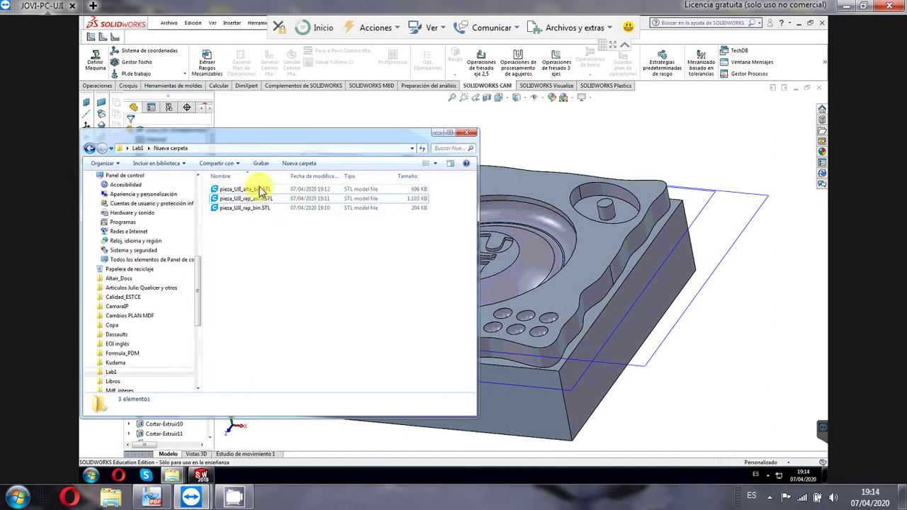
pyautogui.moveTo(385, 146); pyautogui.dragTo(508, 155)
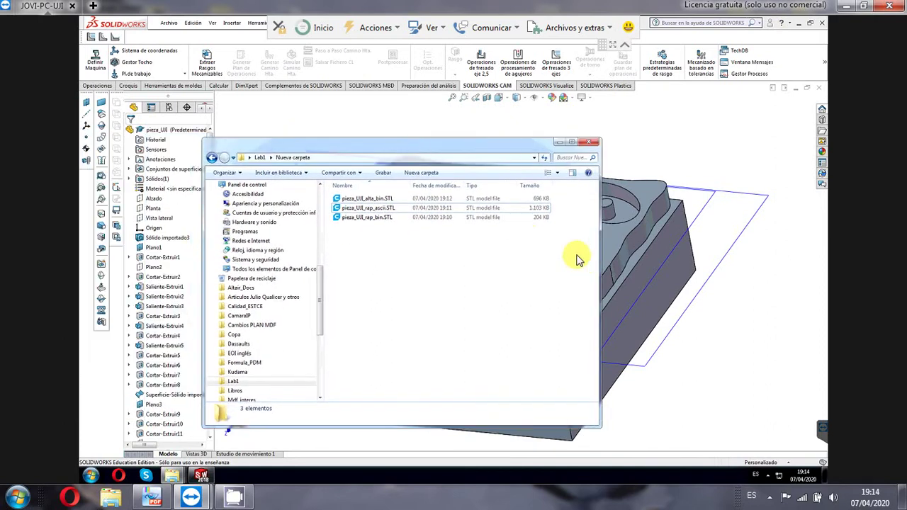
pyautogui.click(375, 209)
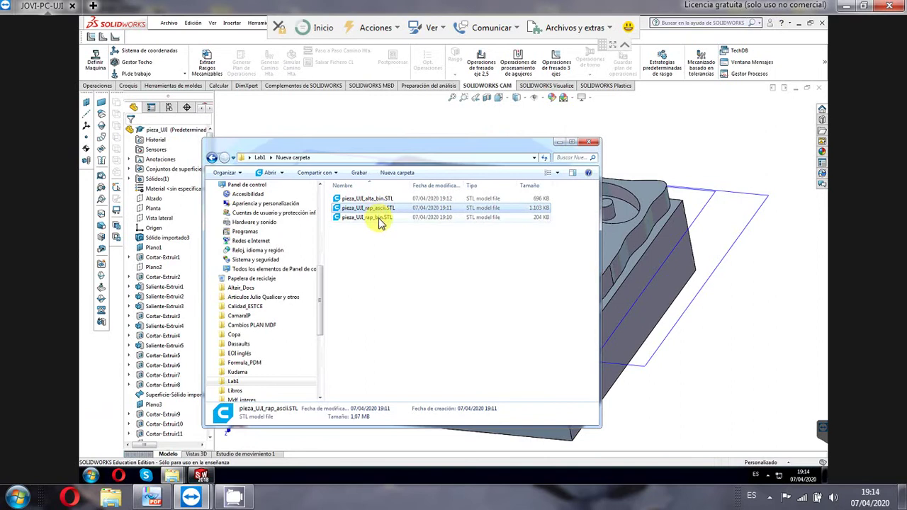
pyautogui.click(540, 225)
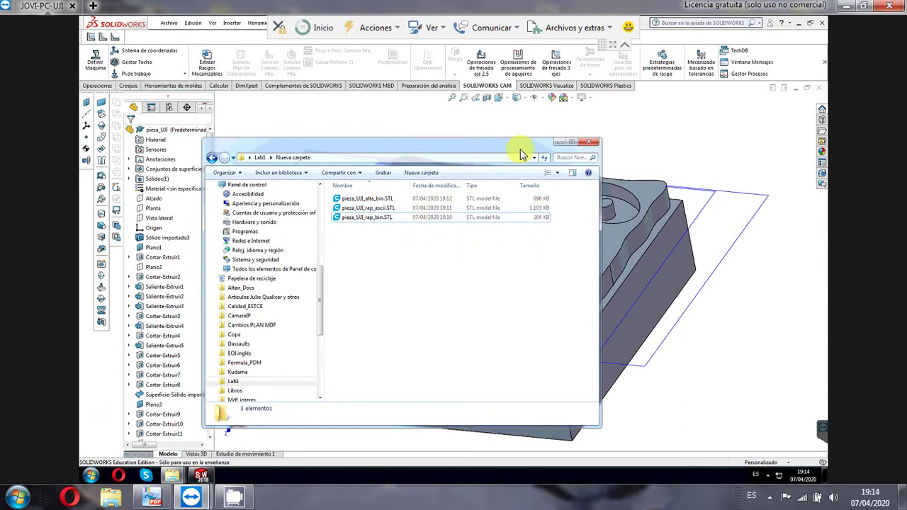
pyautogui.moveTo(487, 150); pyautogui.dragTo(420, 144)
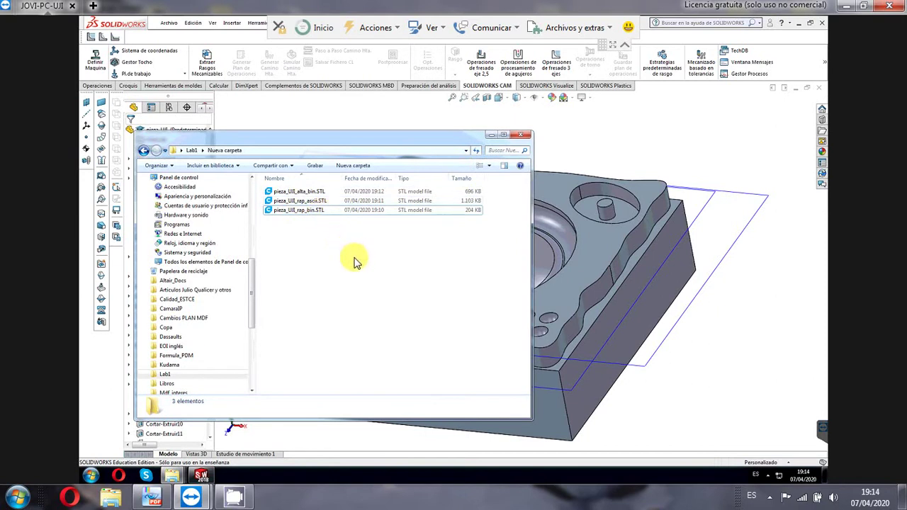
pyautogui.moveTo(474, 131); pyautogui.dragTo(494, 148)
# Step: Switch to the Lab1_SDI222 PDF, read section 1.4 on viewing and analysing STL files, and return to the remote desktop
pyautogui.hotkey('alt', 'Tab')
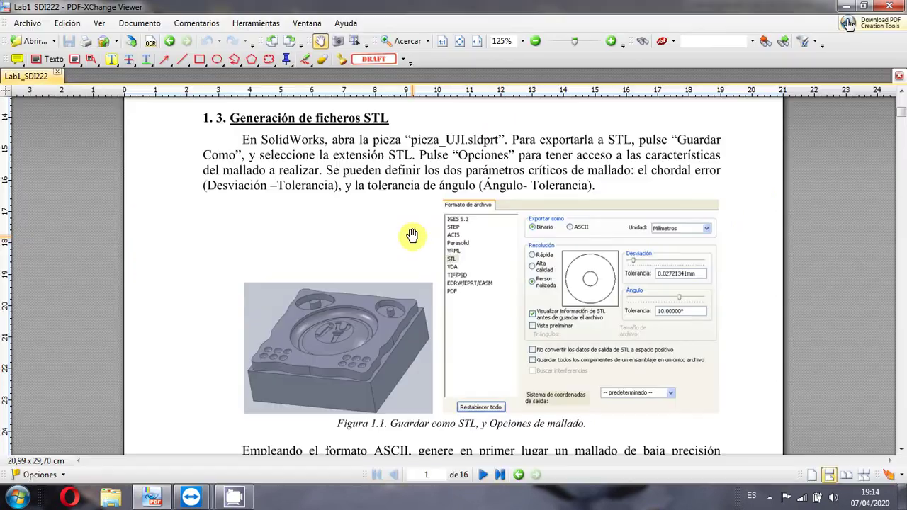
pyautogui.scroll(-10, 414, 237)
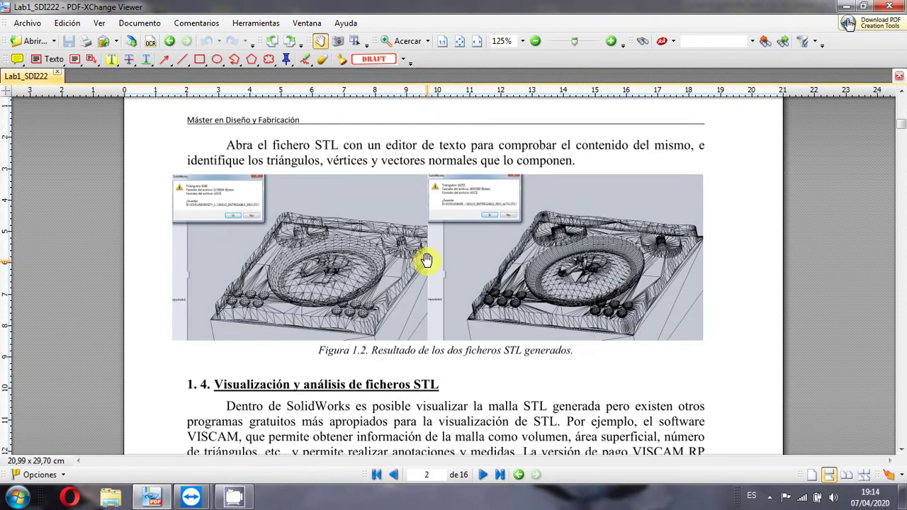
pyautogui.scroll(-6, 426, 260)
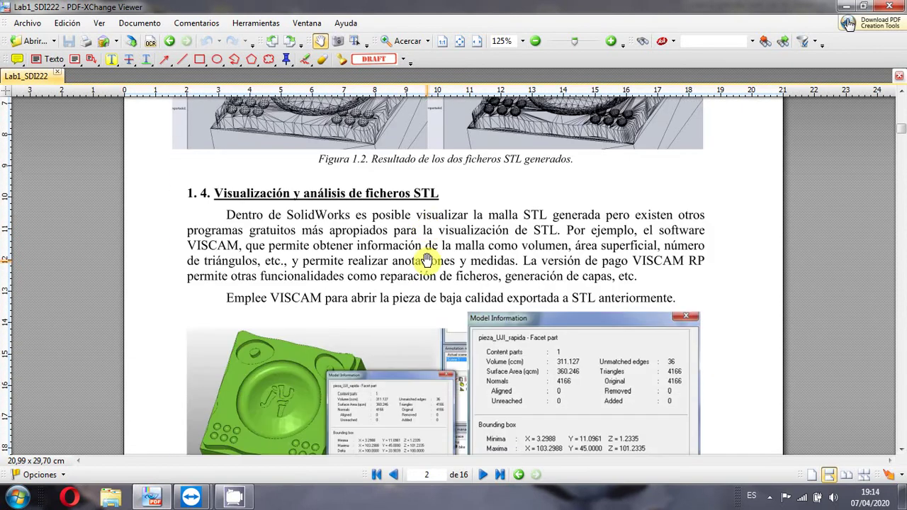
pyautogui.hotkey('alt', 'Tab')
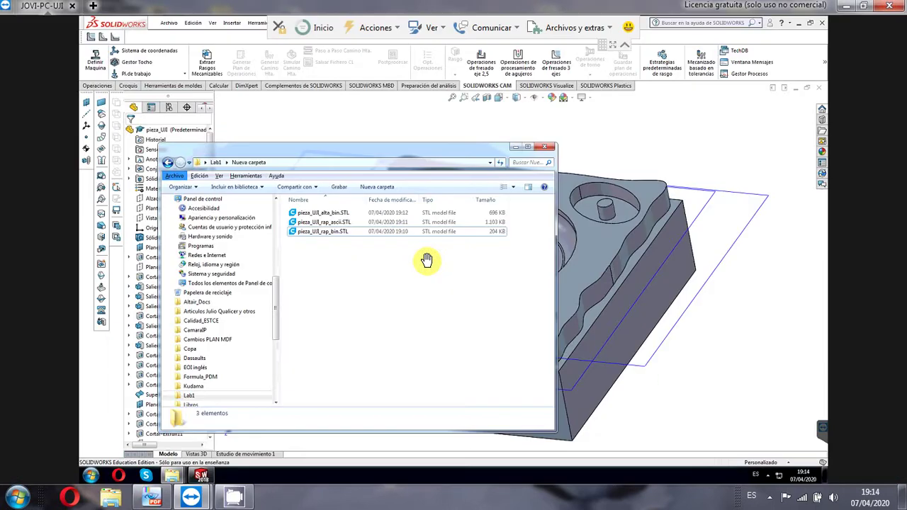
pyautogui.hotkey('alt', 'Tab')
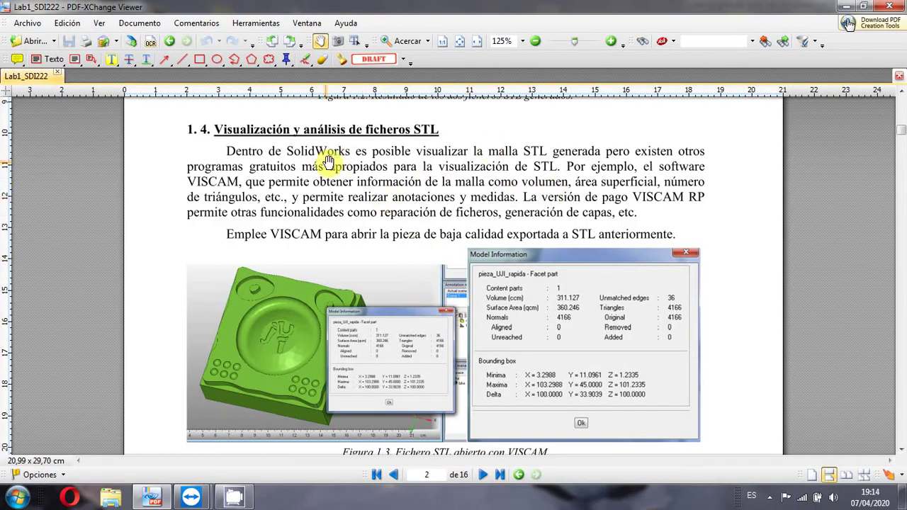
pyautogui.hotkey('alt', 'Tab')
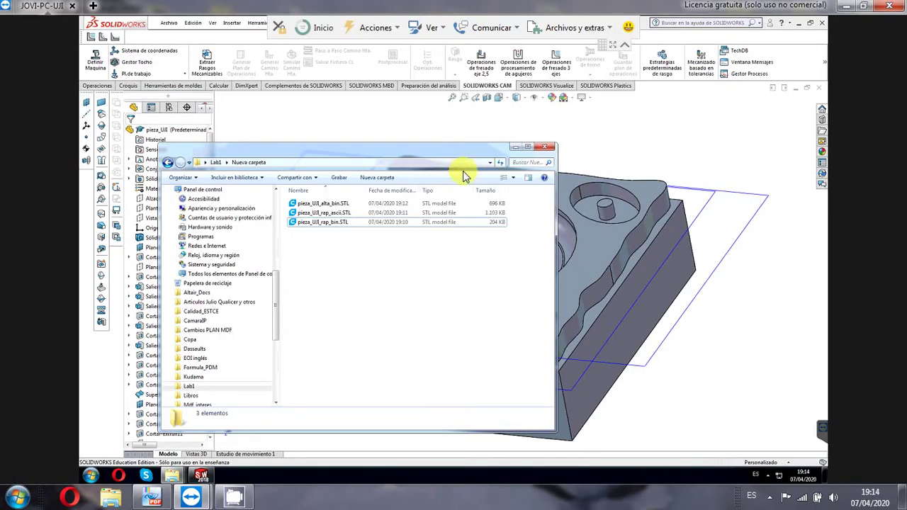
# Step: Minimize the Nueva carpeta window, close the pieza_UJI part without saving and minimize SolidWorks
pyautogui.click(515, 149)
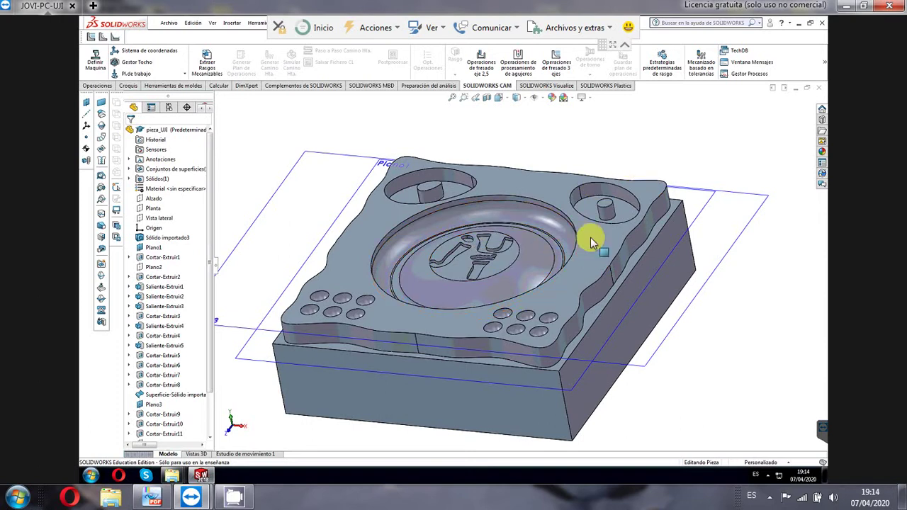
pyautogui.click(819, 90)
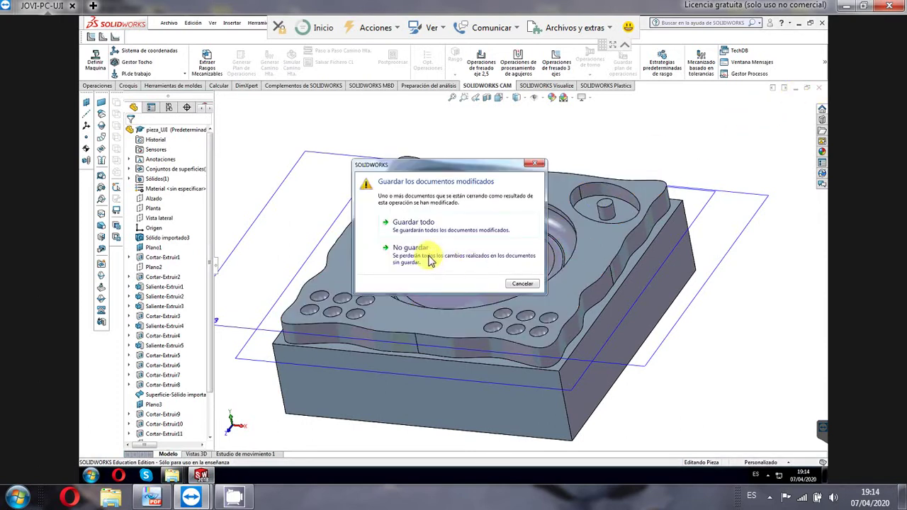
pyautogui.click(411, 250)
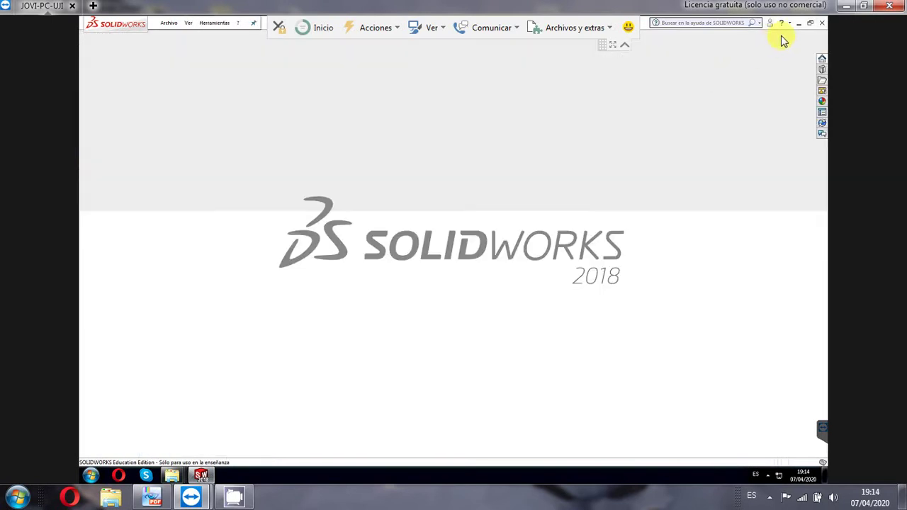
pyautogui.click(799, 23)
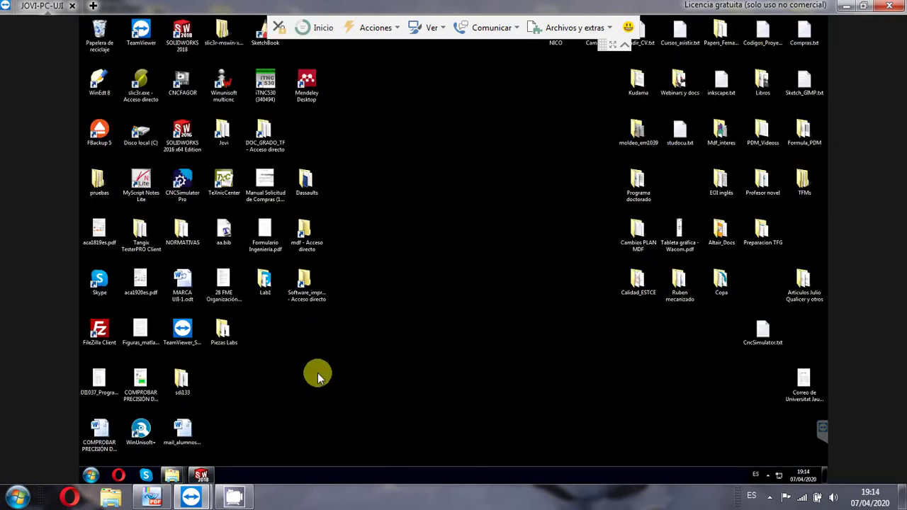
# Step: Open the desktop shortcut to Software_impresión_3D and go into the inner VisCAM View program folder
pyautogui.click(304, 289)
pyautogui.doubleClick(303, 289)
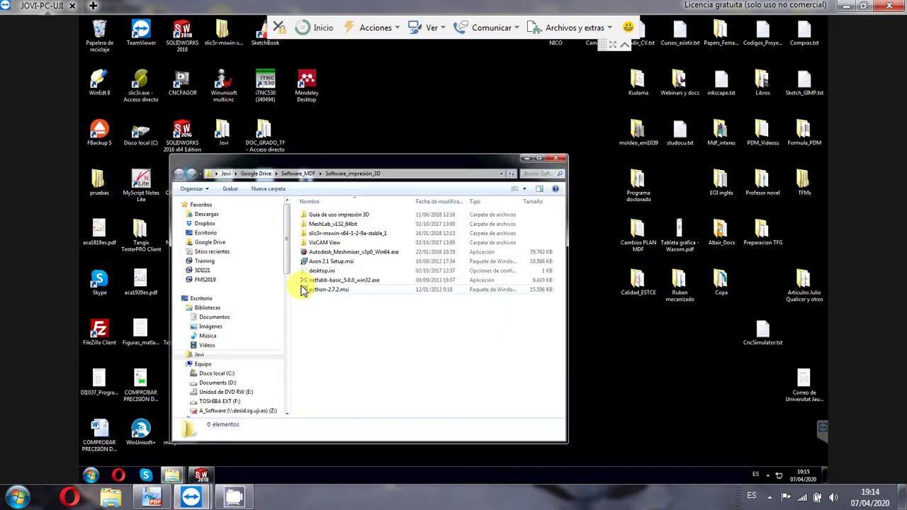
pyautogui.click(326, 243)
pyautogui.doubleClick(326, 243)
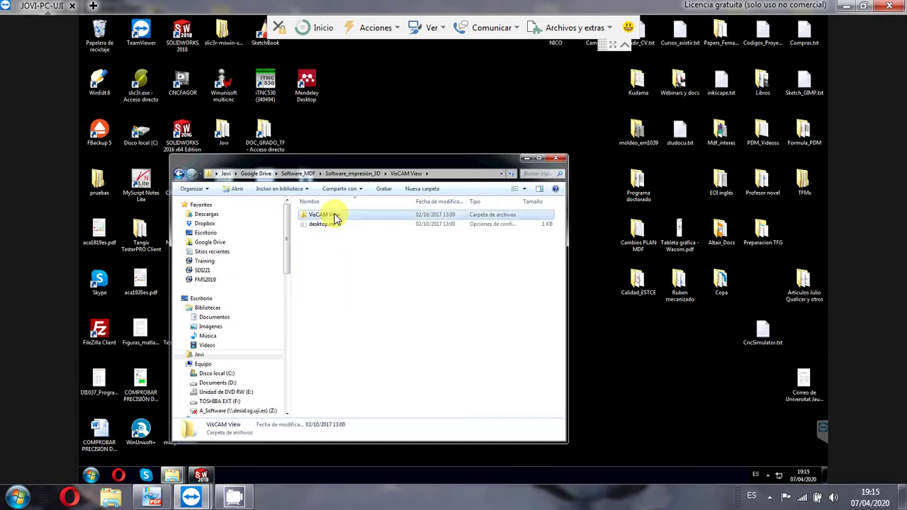
pyautogui.doubleClick(332, 214)
pyautogui.scroll(-3, 348, 357)
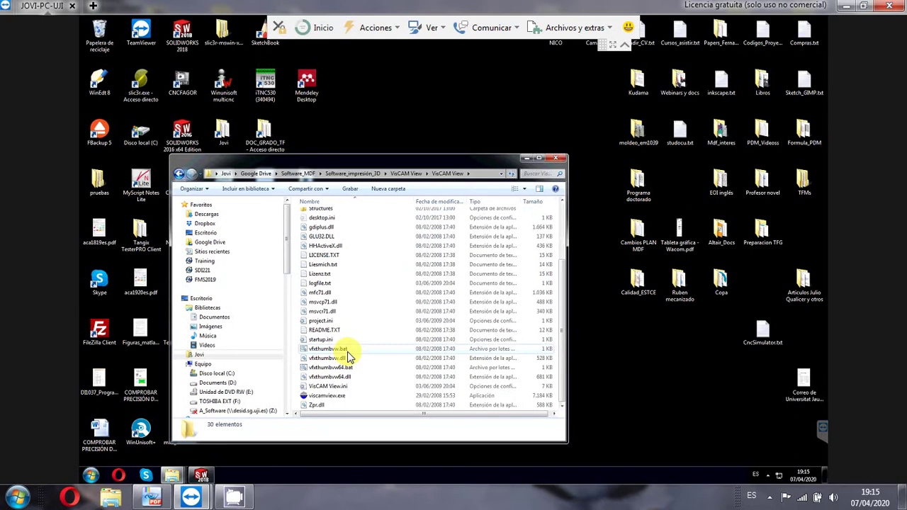
# Step: Launch viscamview.exe and accept the preview directory access warning
pyautogui.click(339, 395)
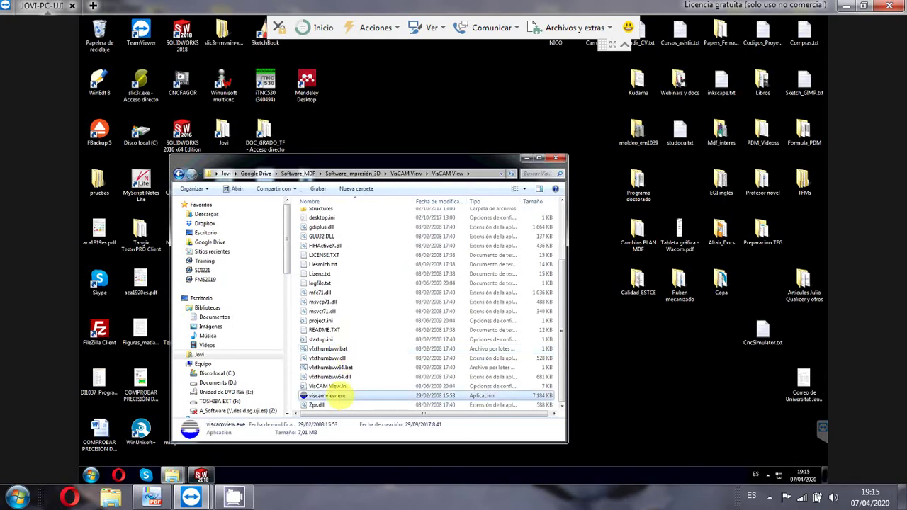
pyautogui.doubleClick(332, 395)
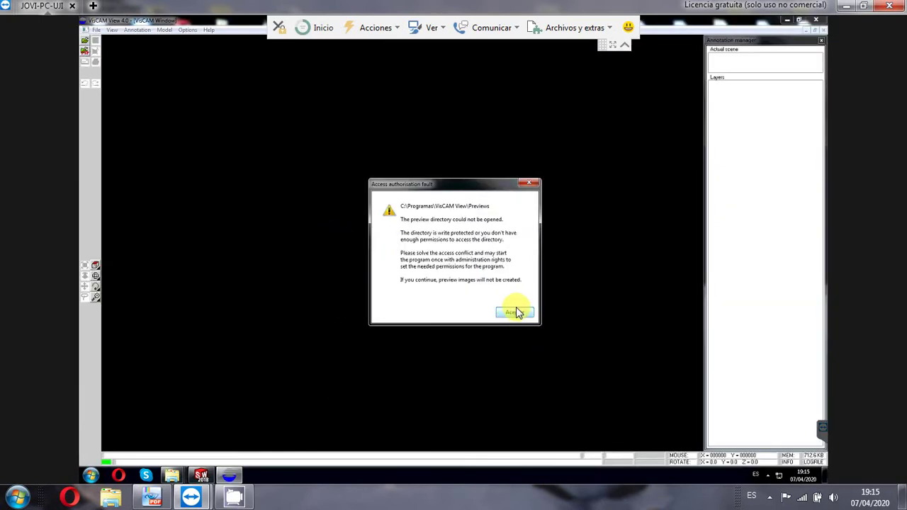
pyautogui.click(515, 312)
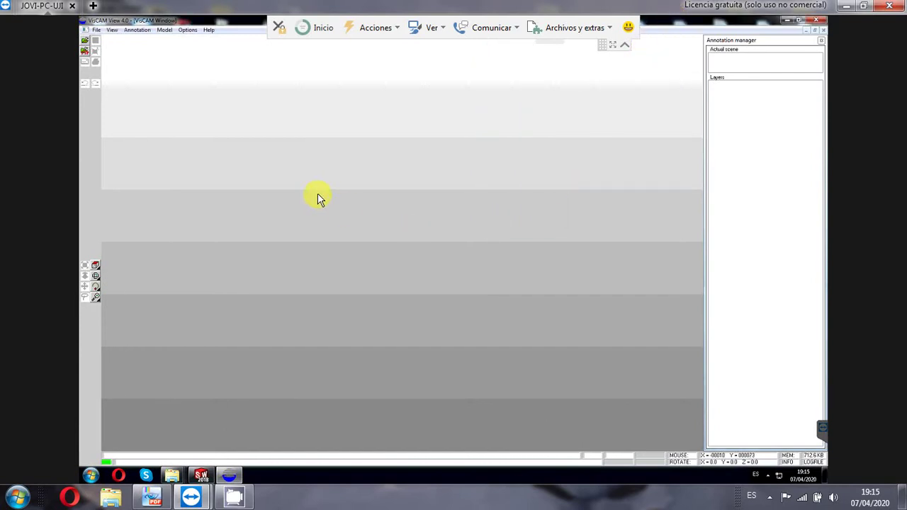
# Step: Open pieza_UJI_rap_ascii.STL from the Nueva carpeta folder in VisCAM View
pyautogui.click(96, 30)
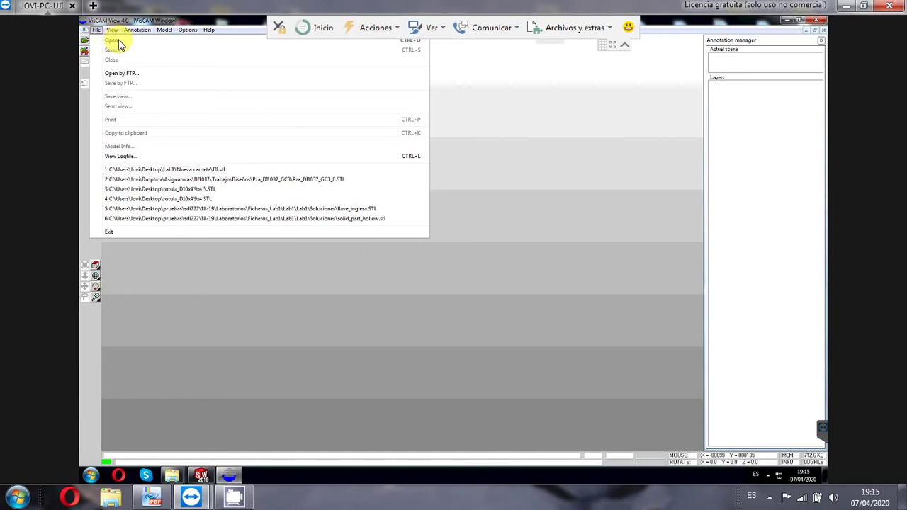
pyautogui.click(117, 43)
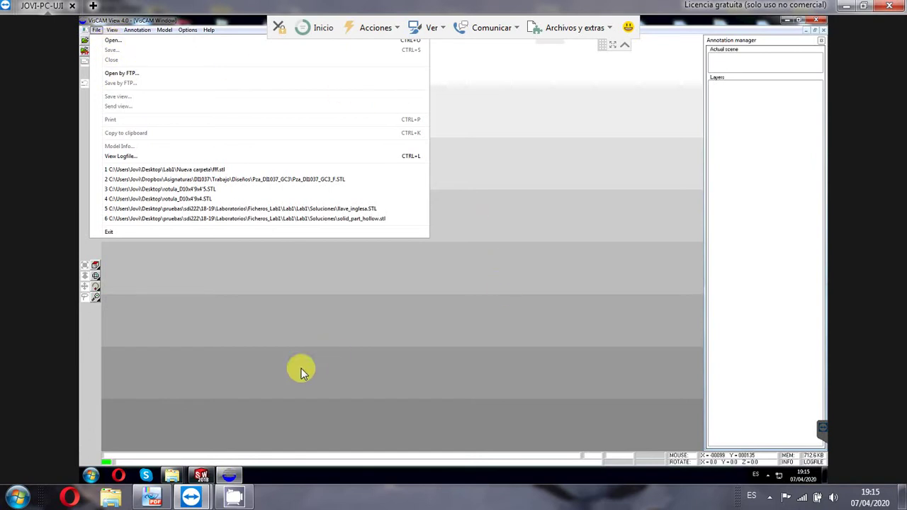
pyautogui.click(107, 40)
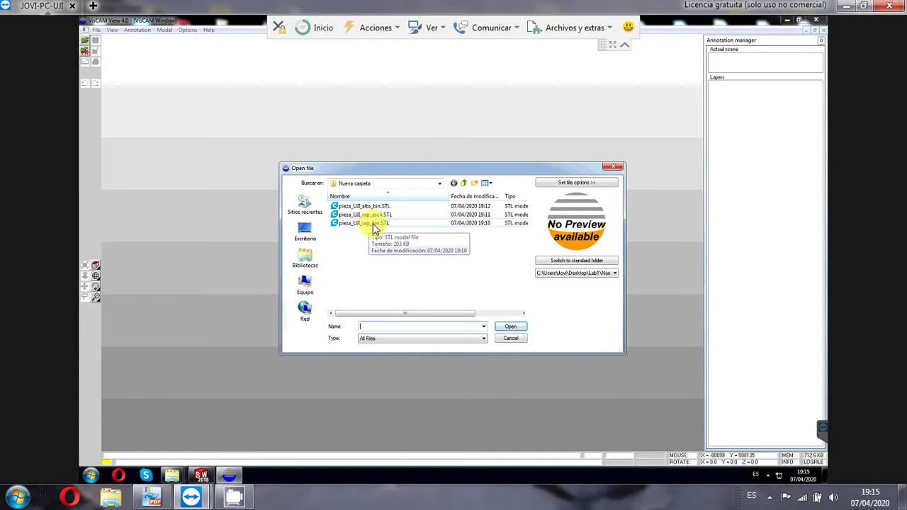
pyautogui.doubleClick(376, 216)
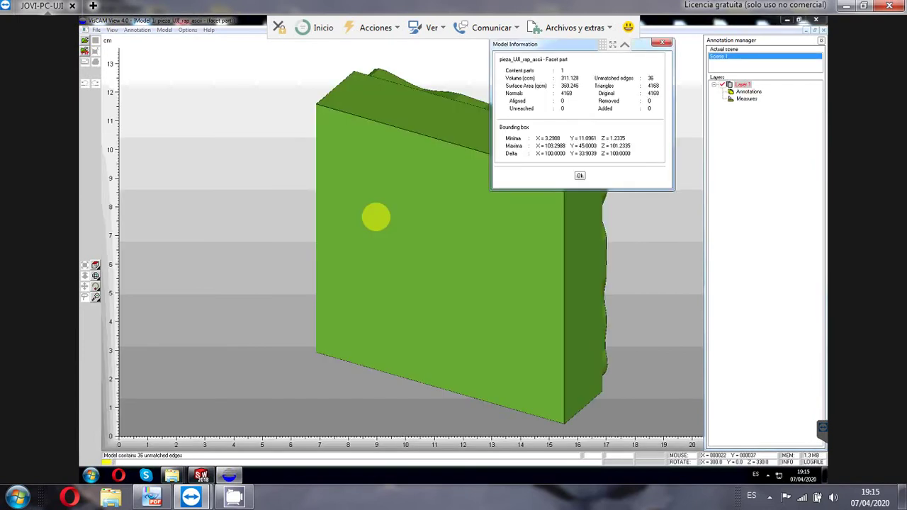
# Step: Rotate the part to show its engraved face, review the Model Information beside it and close that information
pyautogui.moveTo(428, 115); pyautogui.dragTo(385, 298)
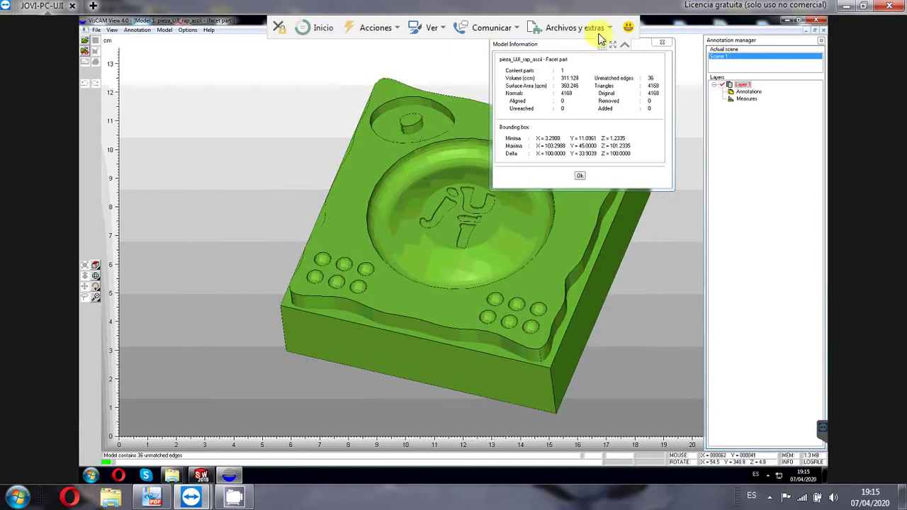
pyautogui.moveTo(639, 44); pyautogui.dragTo(322, 127)
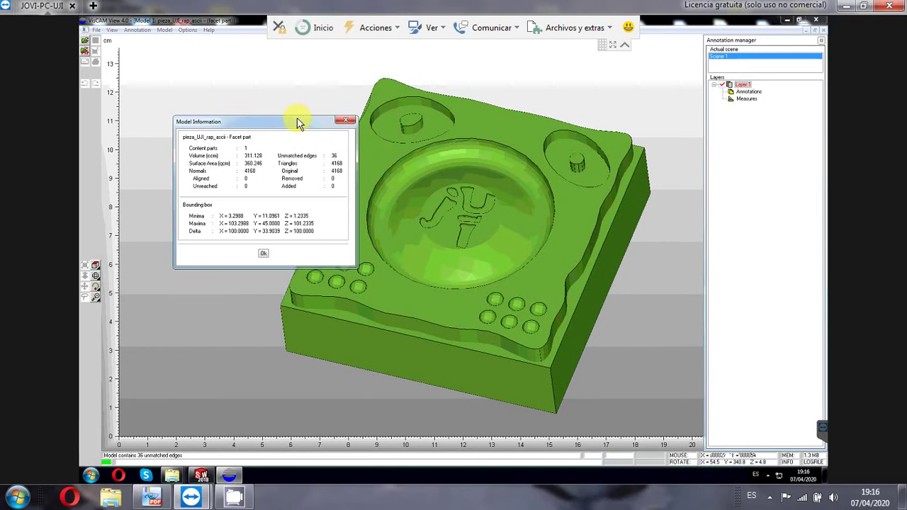
pyautogui.moveTo(298, 122); pyautogui.dragTo(256, 84)
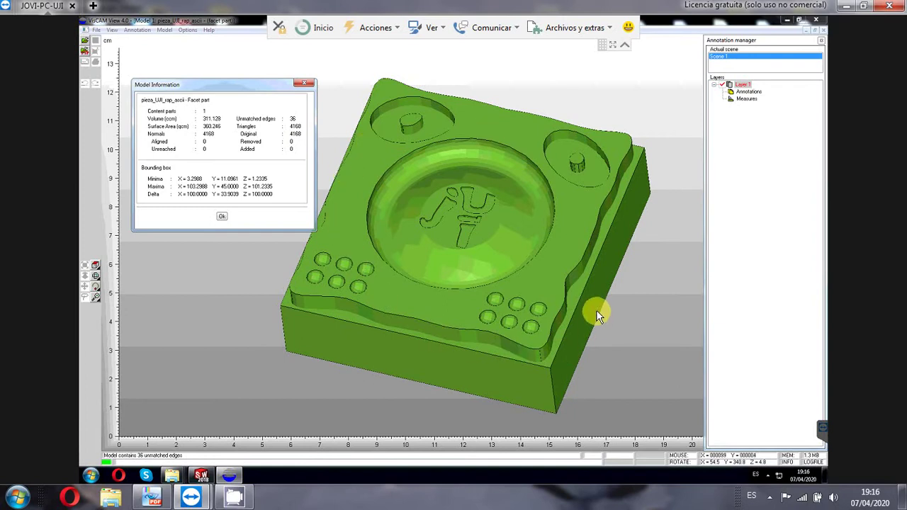
pyautogui.click(303, 84)
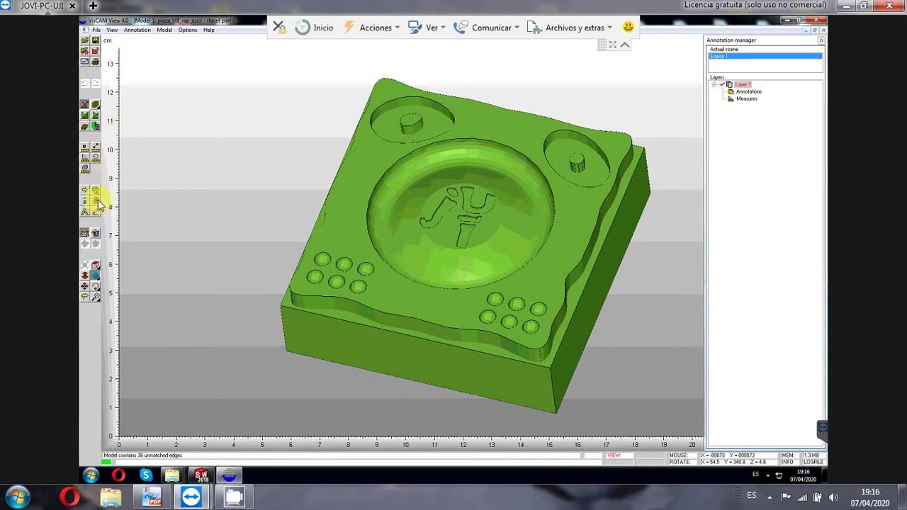
# Step: Cut the part with a Z-axis cross section, shift the section position to 11.4131 mm and close the cross section
pyautogui.click(85, 124)
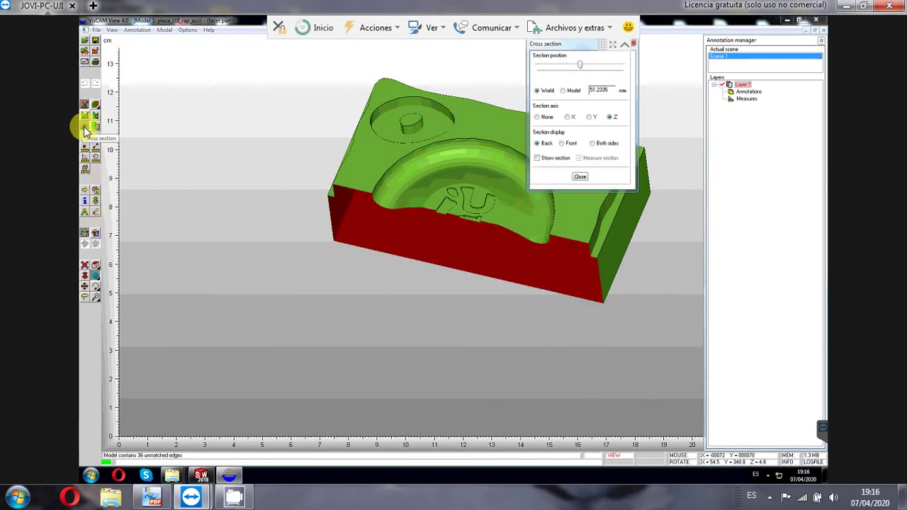
pyautogui.moveTo(288, 232); pyautogui.dragTo(291, 207, button='middle')
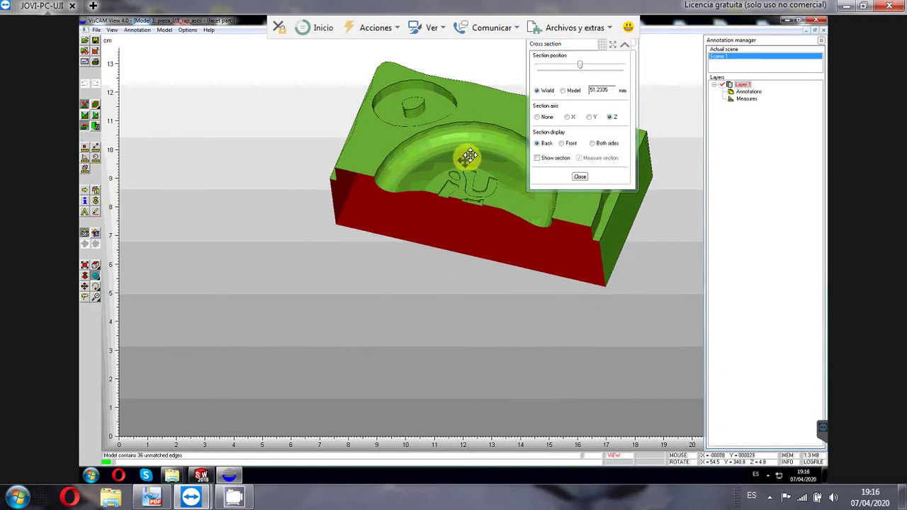
pyautogui.click(559, 65)
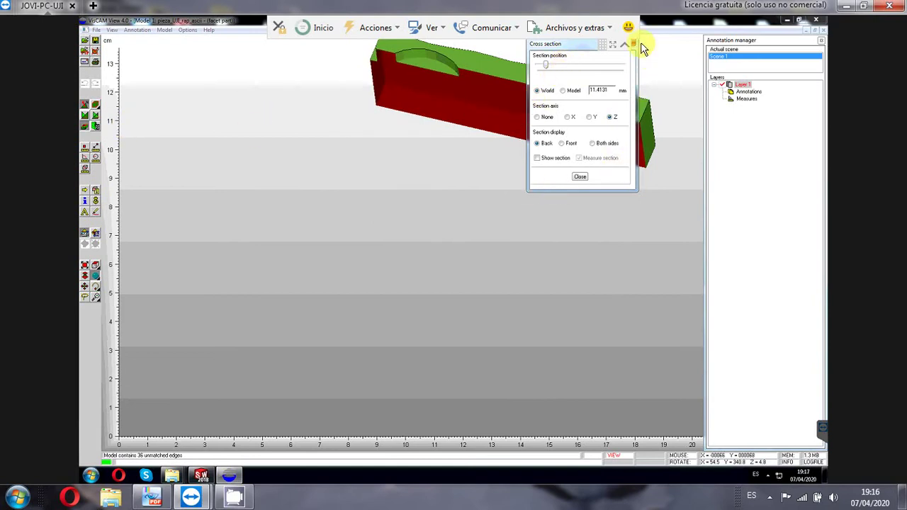
pyautogui.click(85, 131)
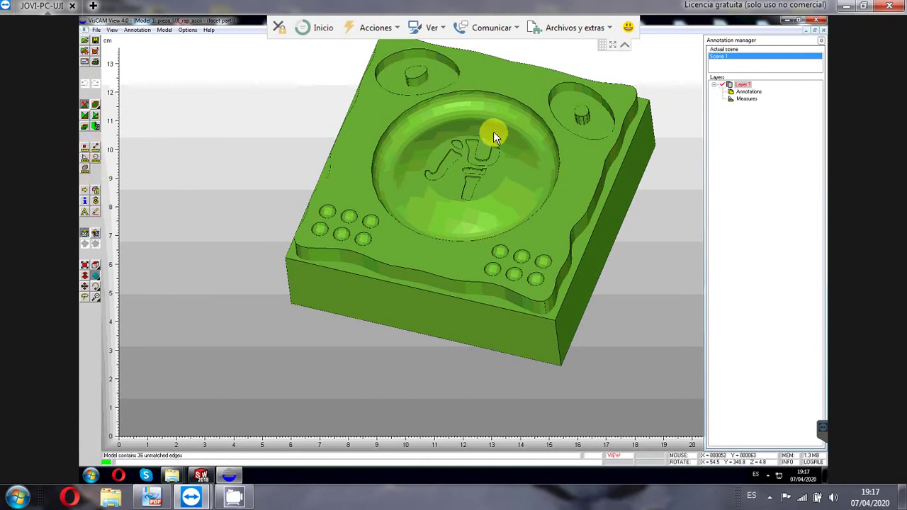
# Step: Turn on the highlighting of the model's unmatched edges
pyautogui.scroll(1, 456, 165)
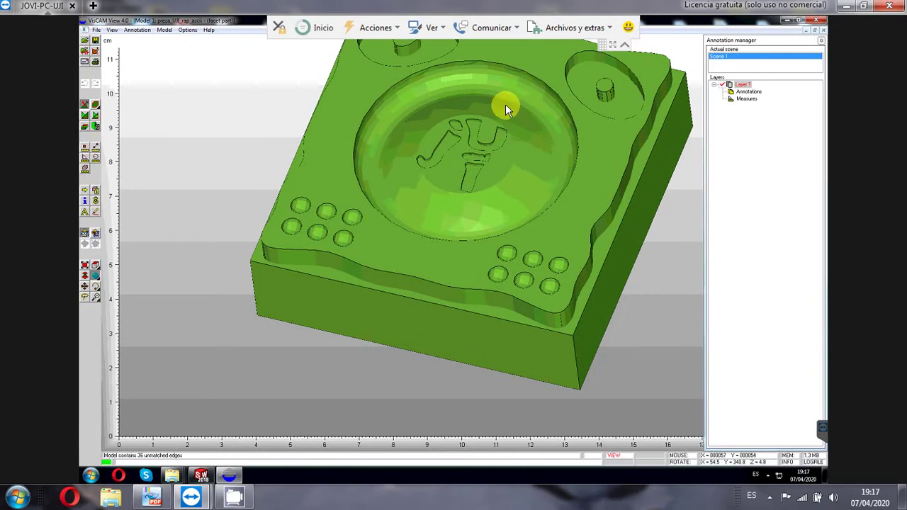
pyautogui.scroll(1, 505, 106)
pyautogui.moveTo(489, 123); pyautogui.dragTo(469, 143, button='middle')
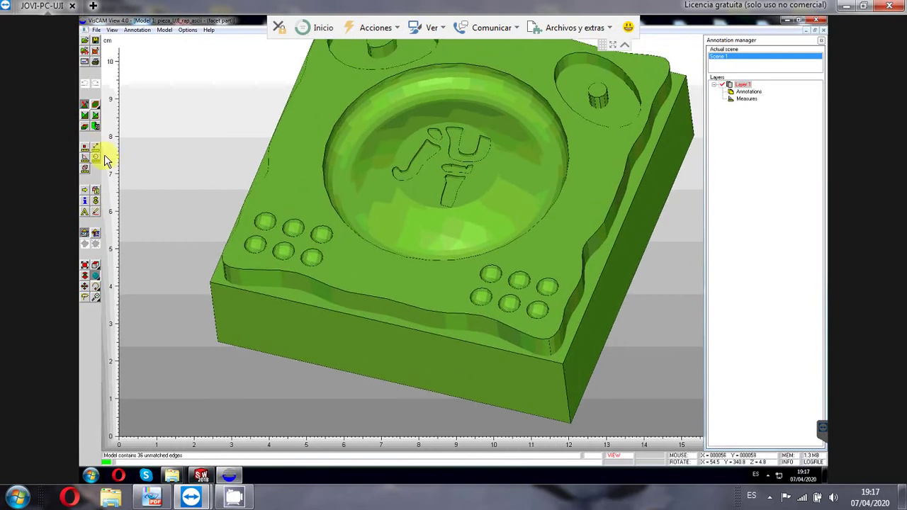
pyautogui.click(97, 106)
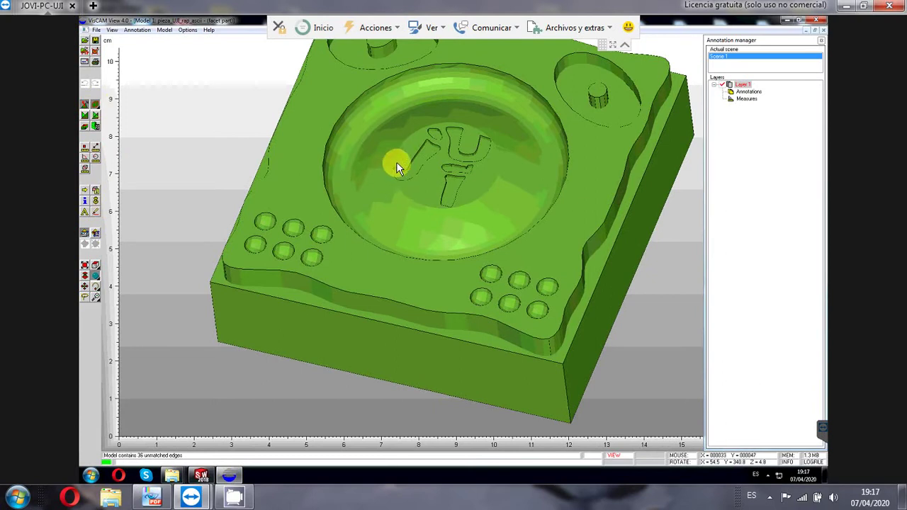
# Step: Examine the highlighted unmatched edges at the curved end of the engraved J inside the circular recess
pyautogui.scroll(2, 397, 163)
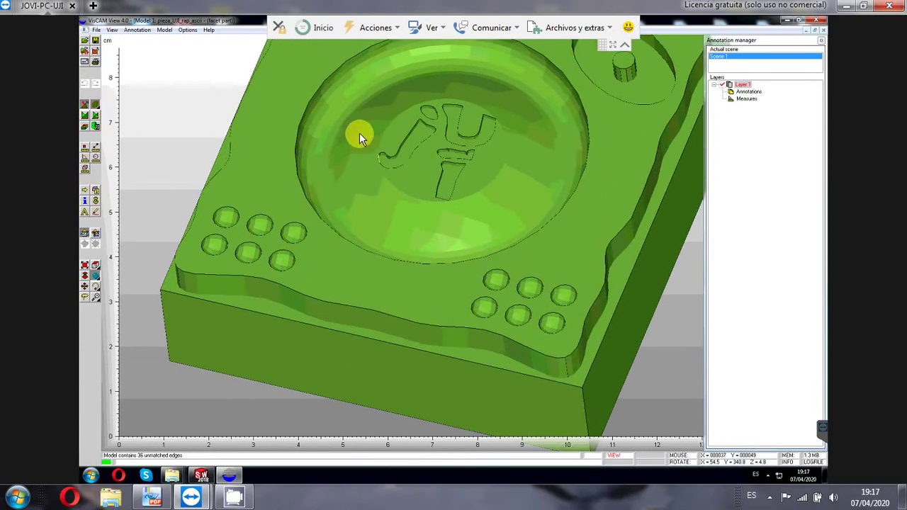
pyautogui.scroll(2, 355, 129)
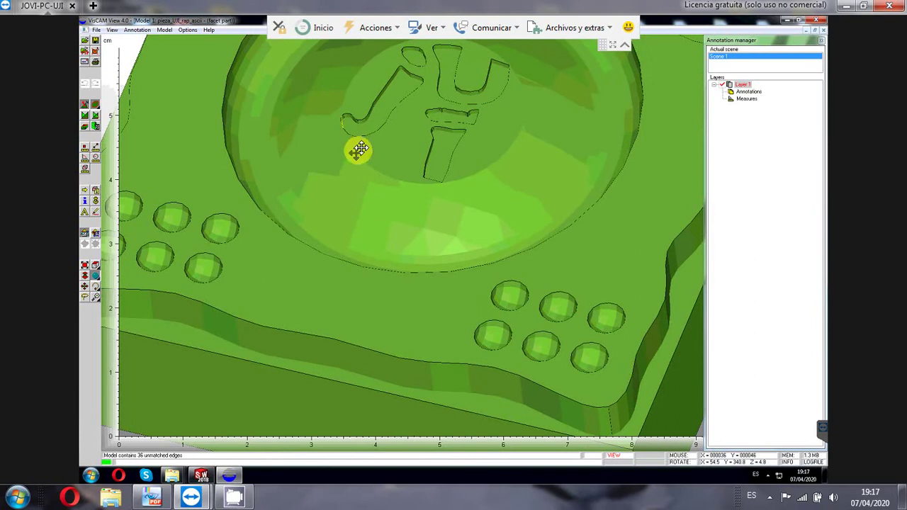
pyautogui.moveTo(359, 149); pyautogui.dragTo(387, 216)
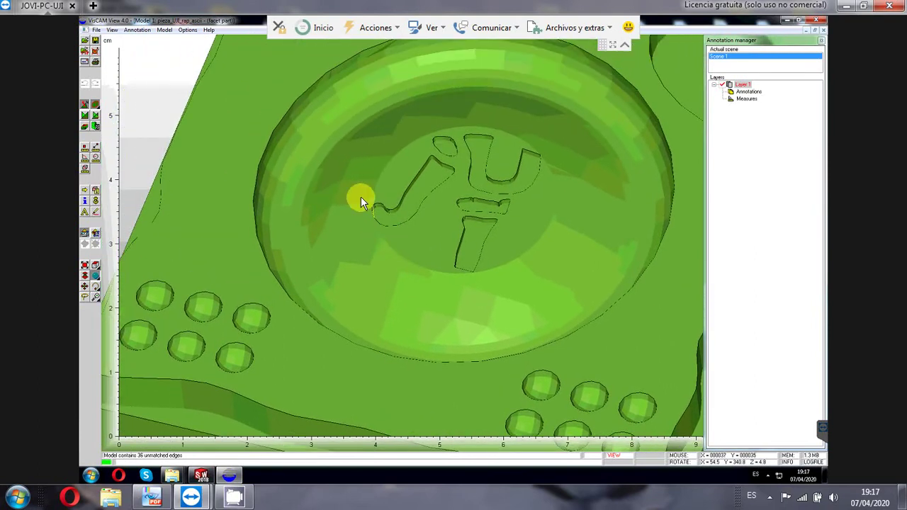
pyautogui.scroll(3, 361, 197)
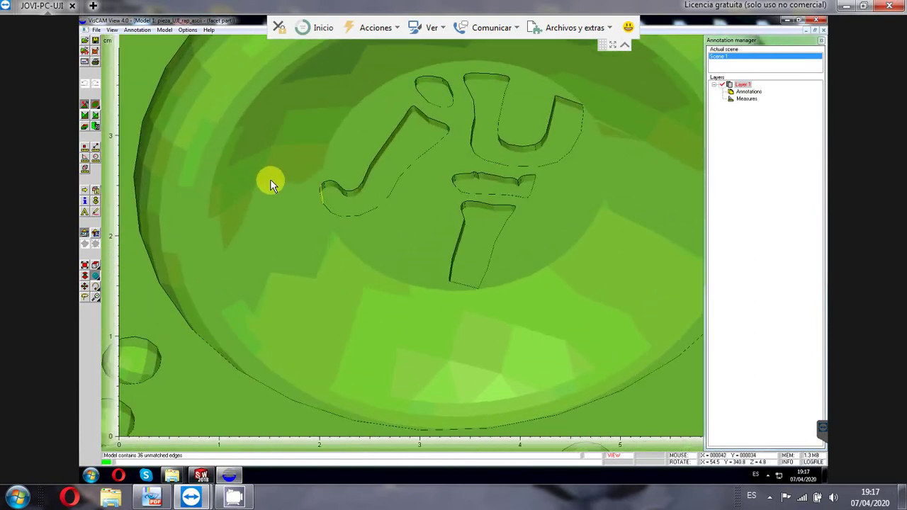
pyautogui.scroll(5, 265, 178)
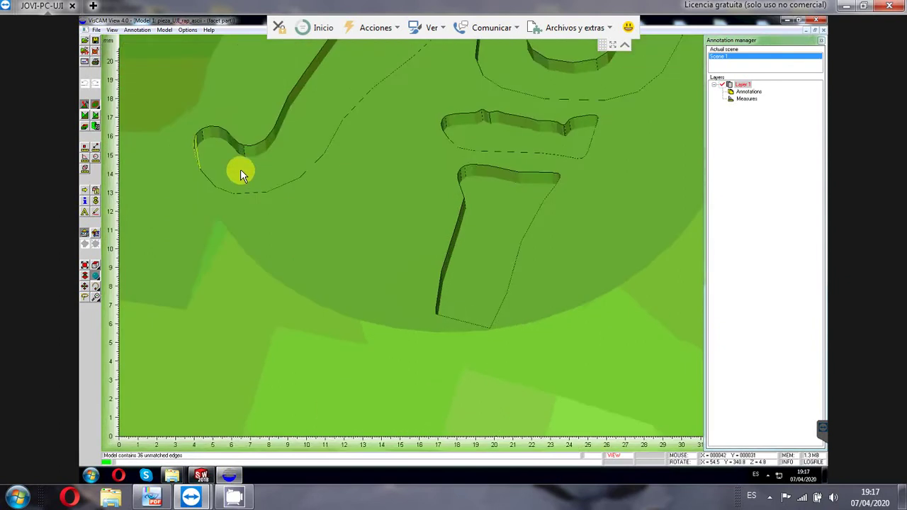
pyautogui.scroll(3, 208, 161)
pyautogui.moveTo(220, 153); pyautogui.dragTo(378, 214, button='middle')
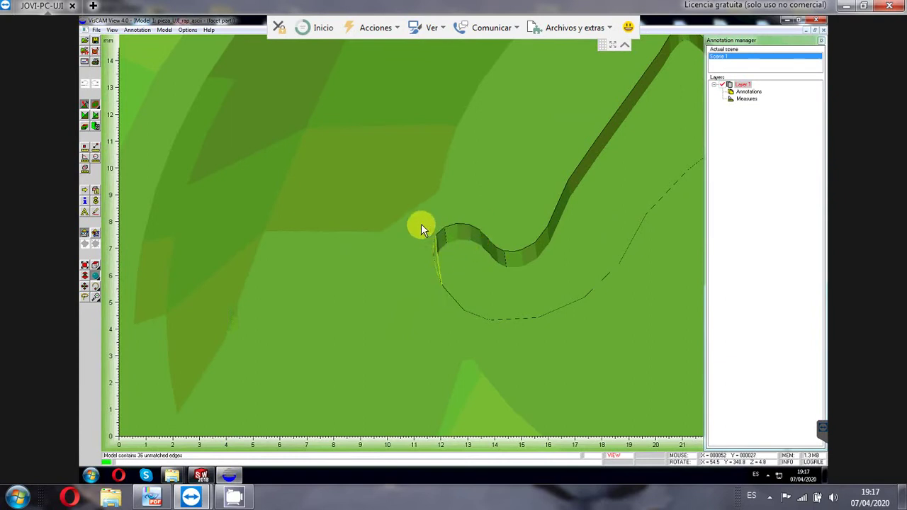
pyautogui.scroll(3, 402, 183)
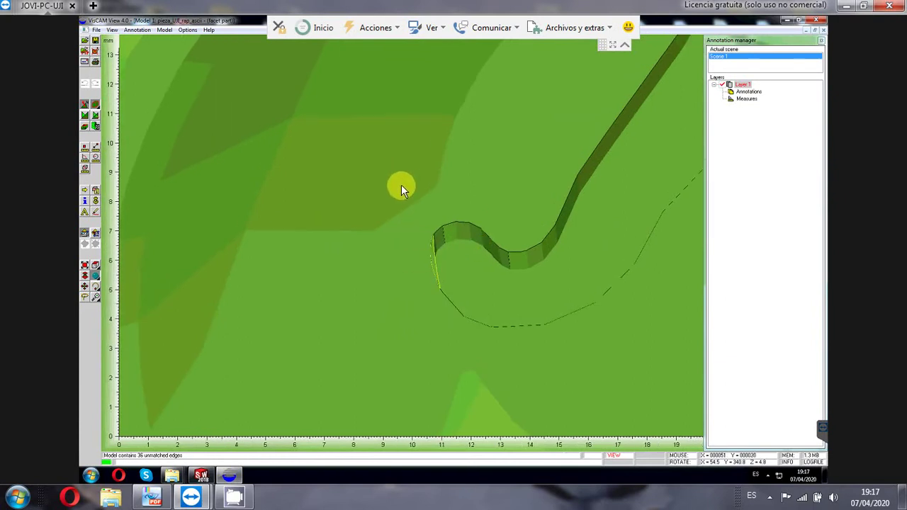
pyautogui.scroll(-3, 401, 185)
pyautogui.scroll(-1, 401, 185)
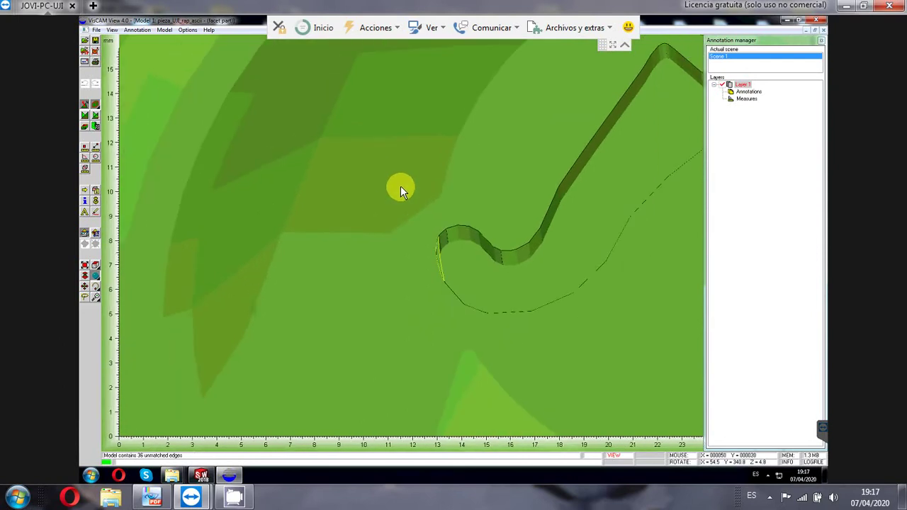
pyautogui.scroll(-3, 400, 186)
pyautogui.scroll(-3, 400, 186)
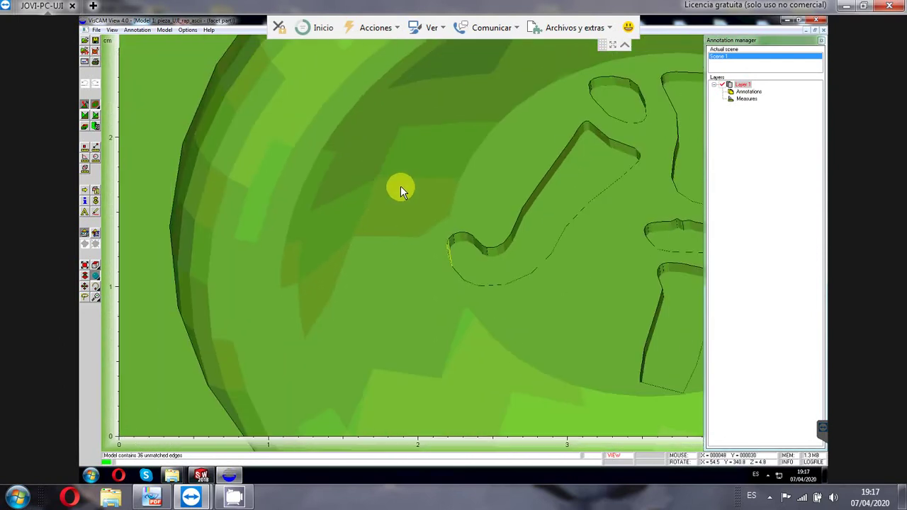
pyautogui.scroll(-4, 443, 251)
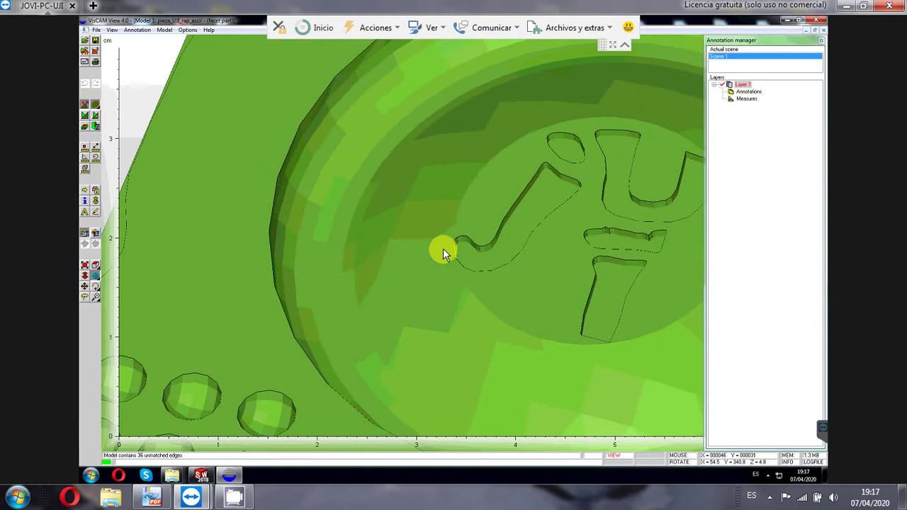
pyautogui.scroll(-2, 442, 251)
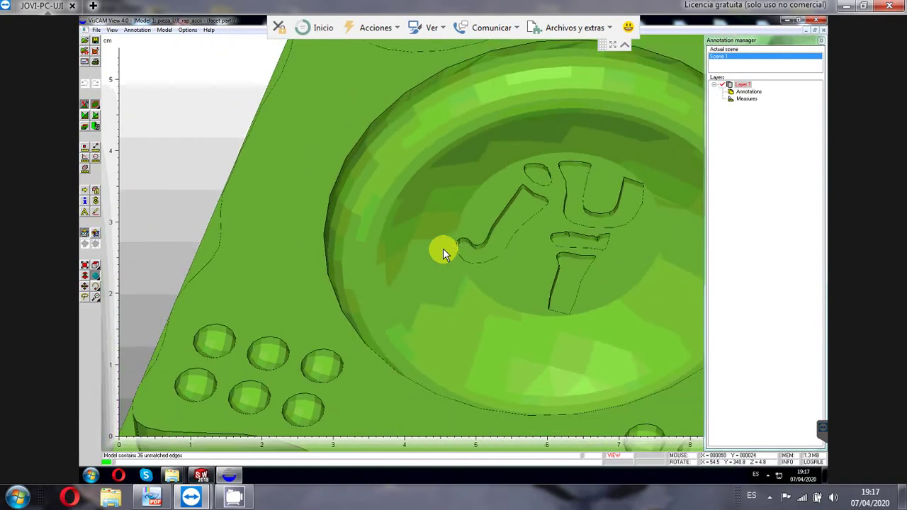
pyautogui.scroll(-1, 443, 253)
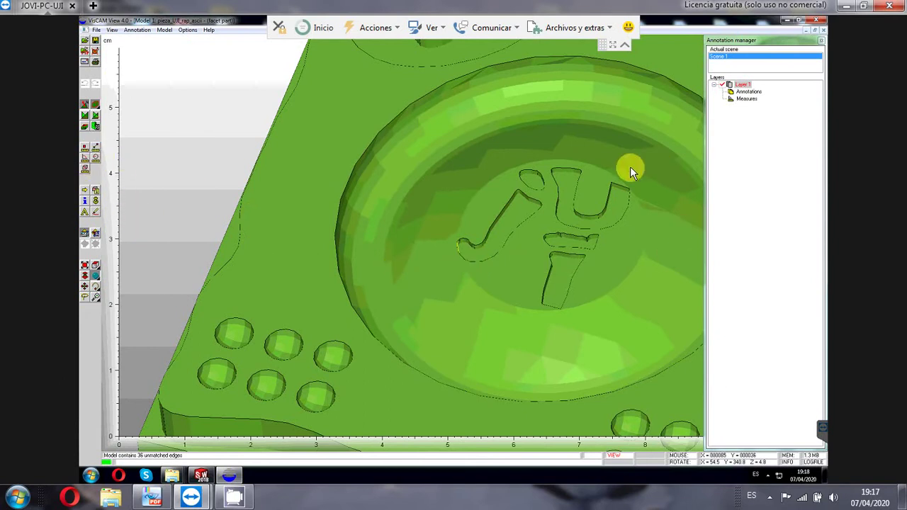
# Step: Measure the point-to-point distance across the engraved dot of the I, from the notch in its upper edge to its lower edge
pyautogui.scroll(2, 635, 200)
pyautogui.moveTo(487, 246); pyautogui.dragTo(92, 146, button='middle')
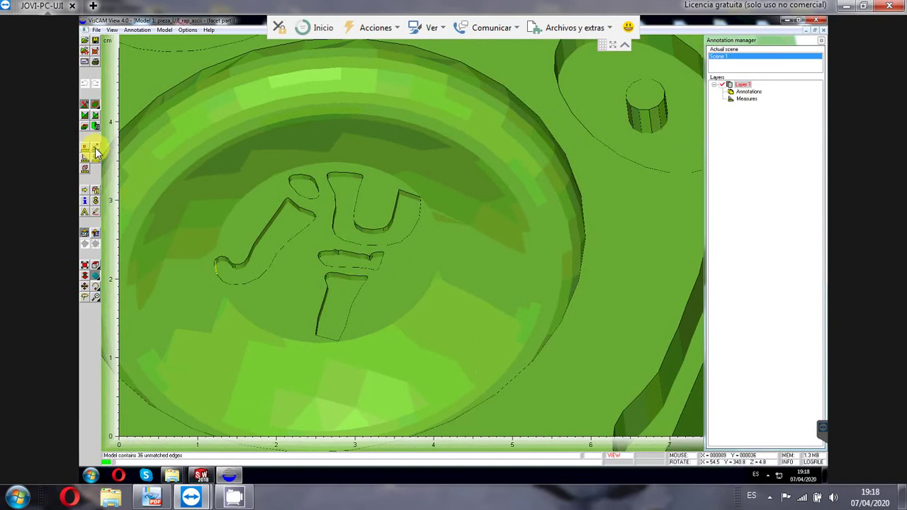
pyautogui.click(95, 149)
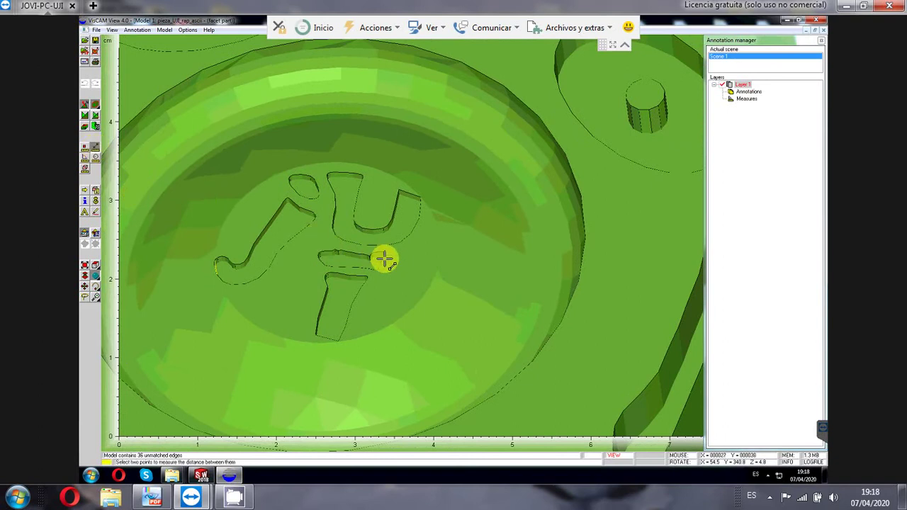
pyautogui.scroll(3, 384, 260)
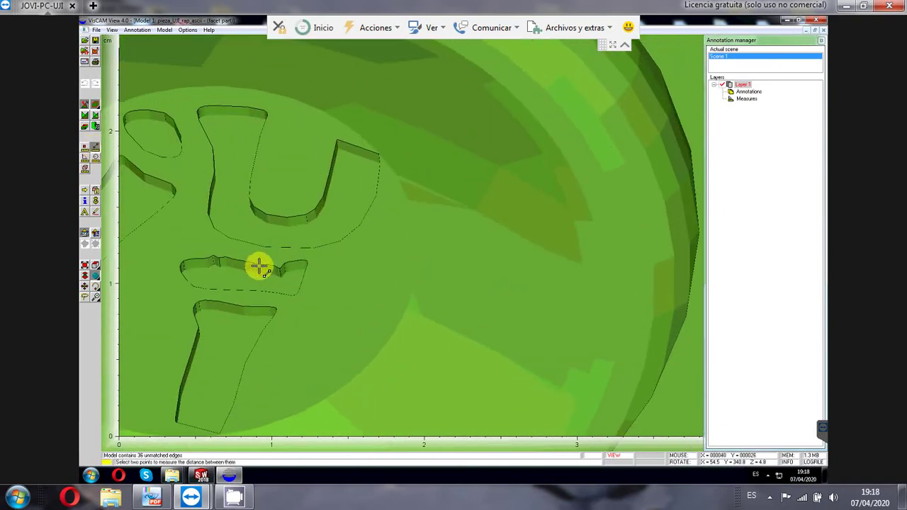
pyautogui.scroll(2, 260, 266)
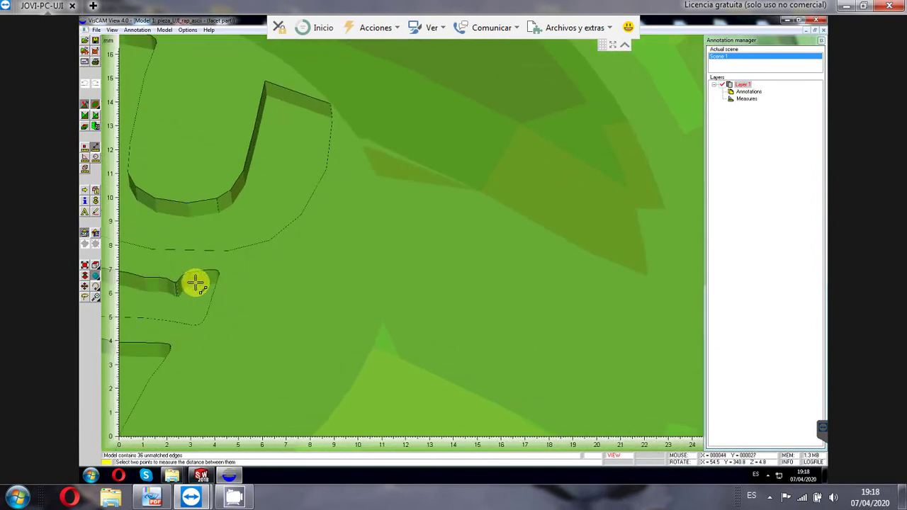
pyautogui.scroll(1, 193, 305)
pyautogui.moveTo(193, 308); pyautogui.dragTo(507, 332, button='middle')
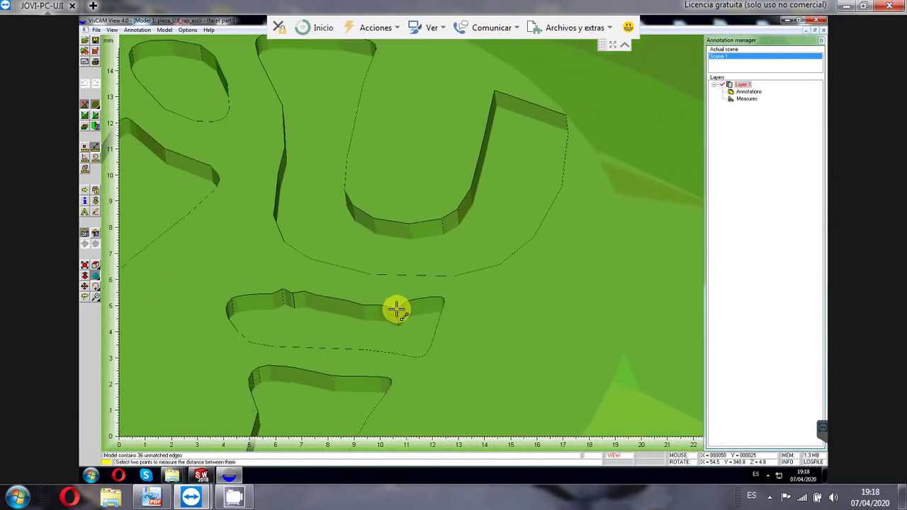
pyautogui.click(396, 311)
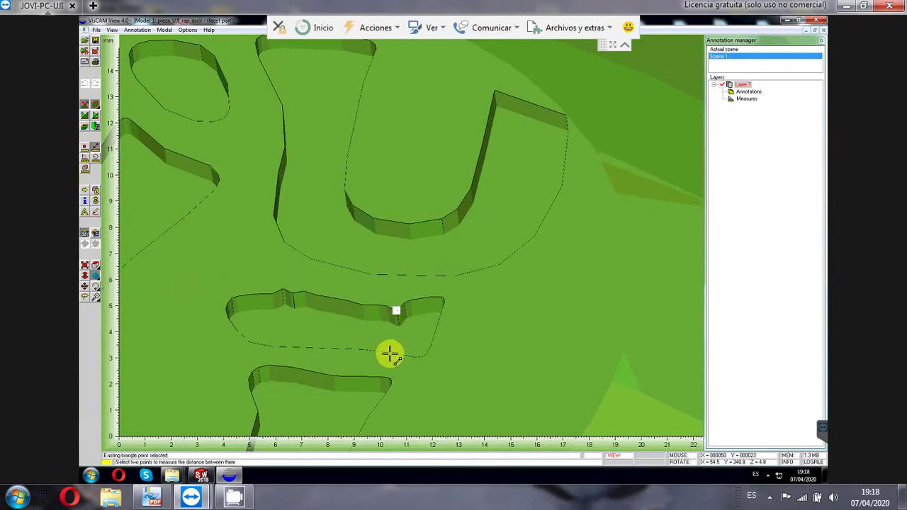
pyautogui.click(391, 351)
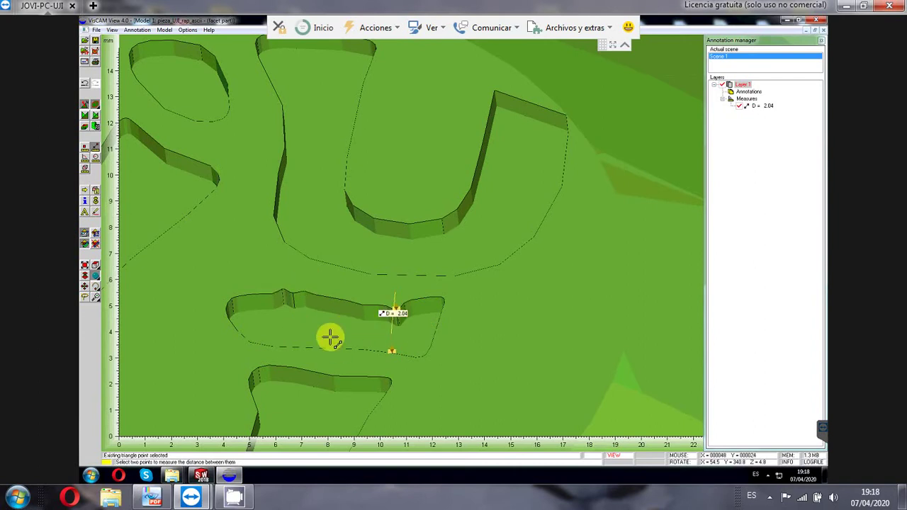
pyautogui.click(388, 351)
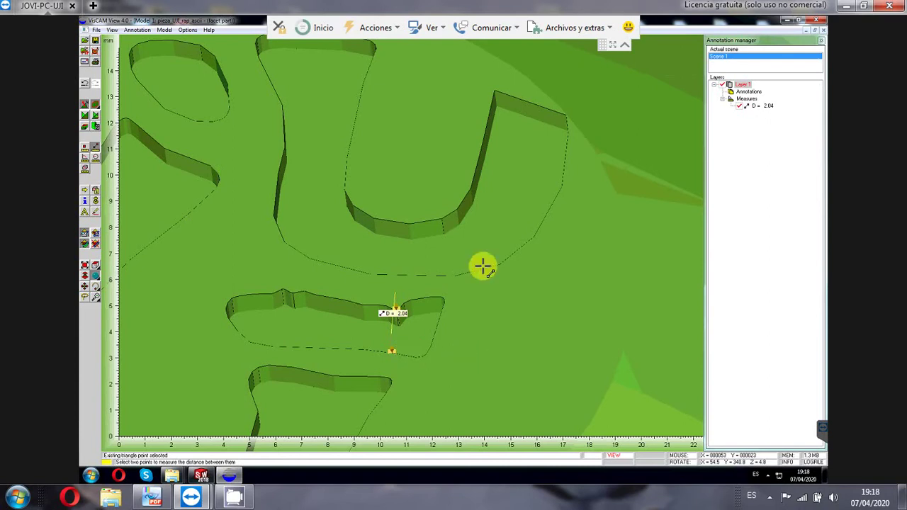
pyautogui.scroll(-3, 449, 290)
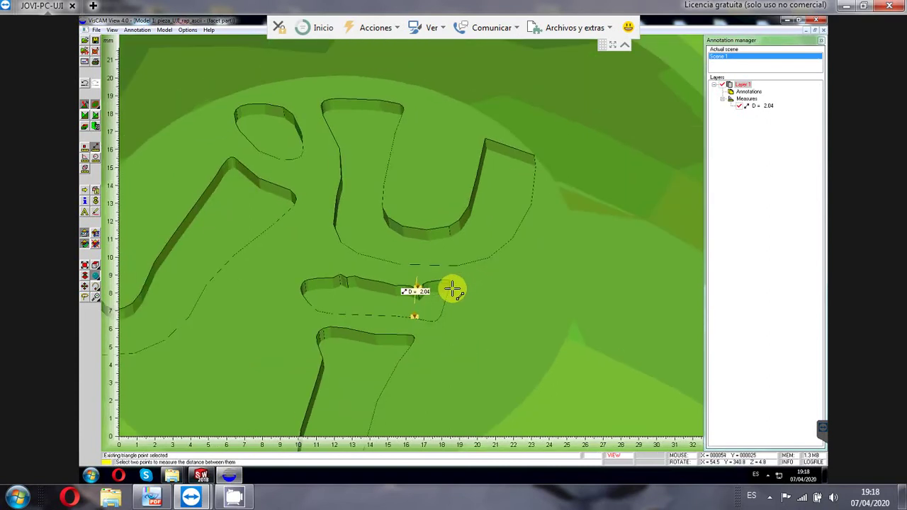
pyautogui.scroll(3, 452, 289)
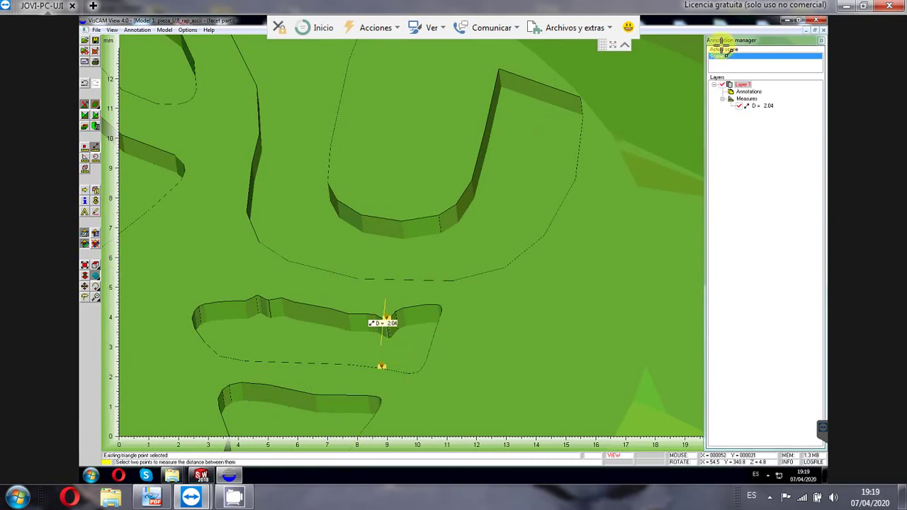
# Step: Close VisCAM View and go back to the Software_impresión_3D folder
pyautogui.click(818, 23)
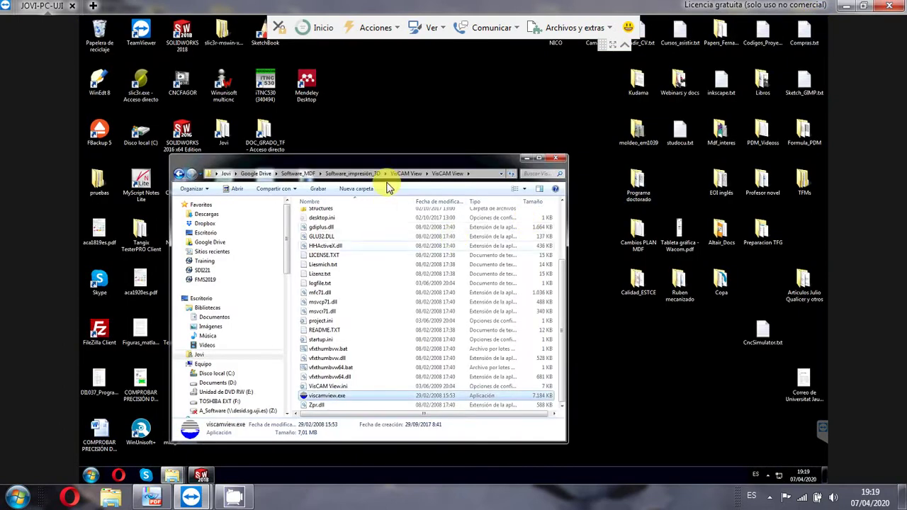
pyautogui.moveTo(385, 164); pyautogui.dragTo(468, 151)
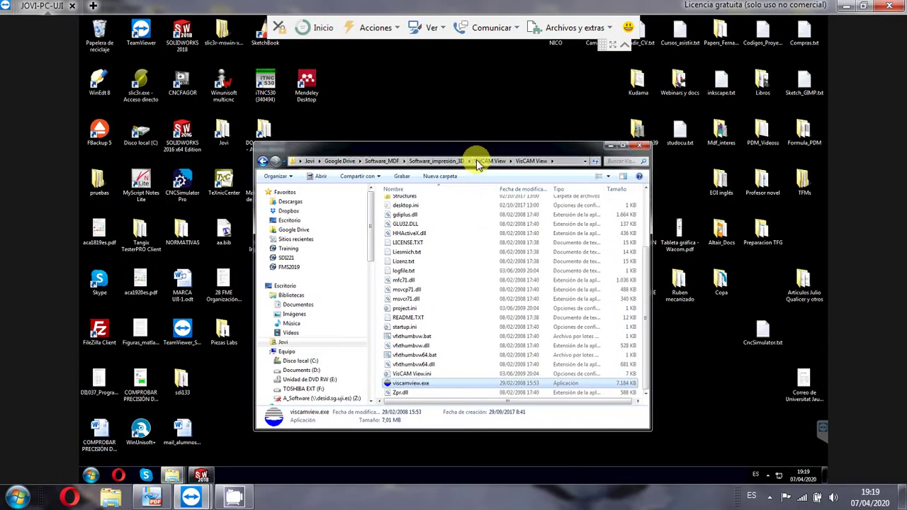
pyautogui.click(453, 161)
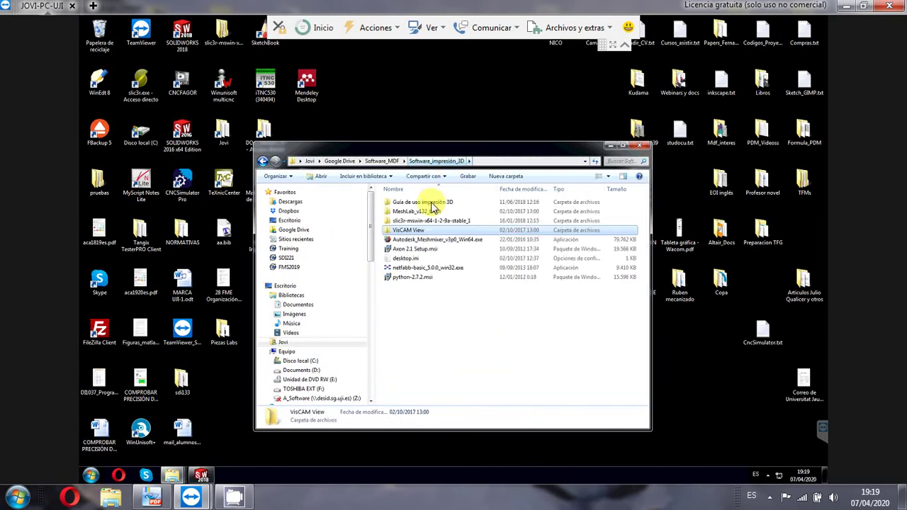
# Step: Open the MeshLab_v132_64bit folder and launch meshlab.exe
pyautogui.doubleClick(411, 212)
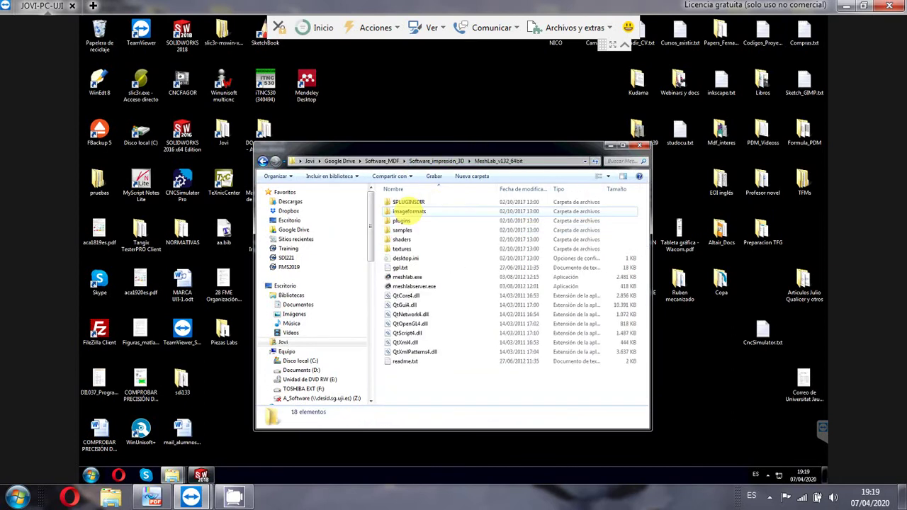
pyautogui.click(415, 277)
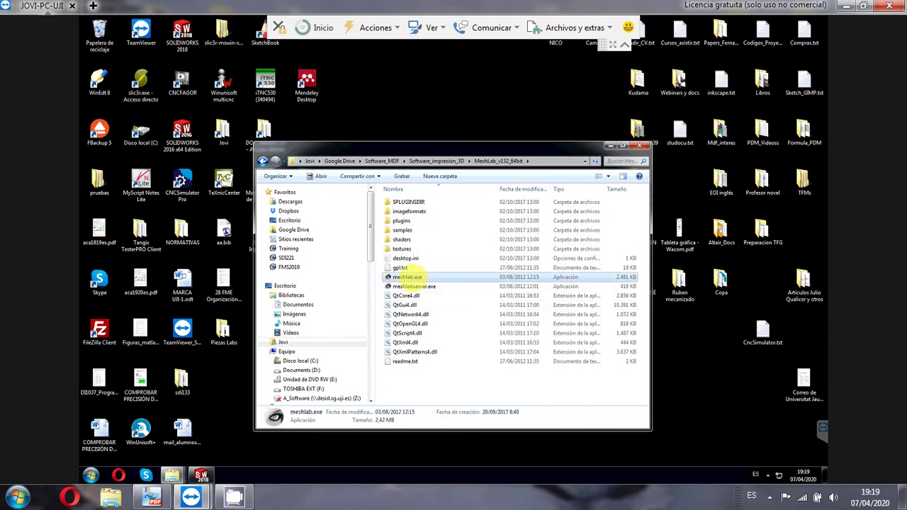
pyautogui.doubleClick(413, 276)
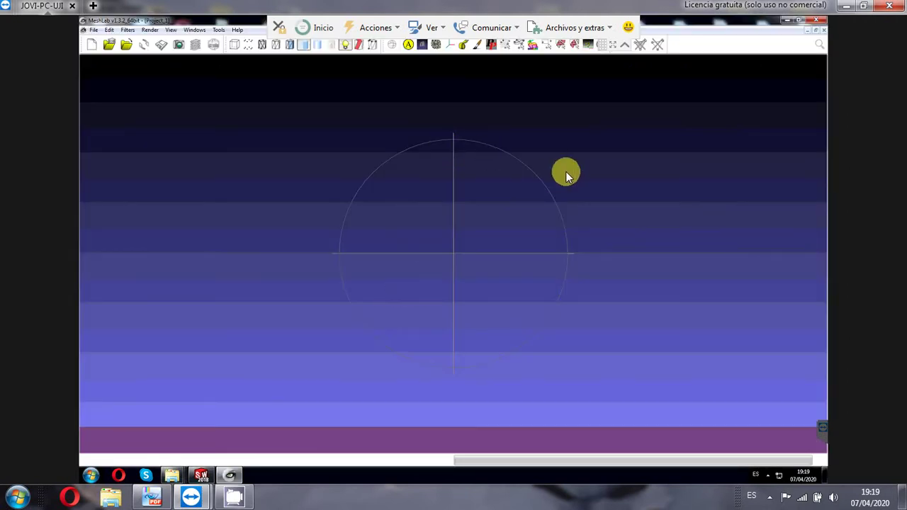
pyautogui.moveTo(500, 211); pyautogui.dragTo(555, 213)
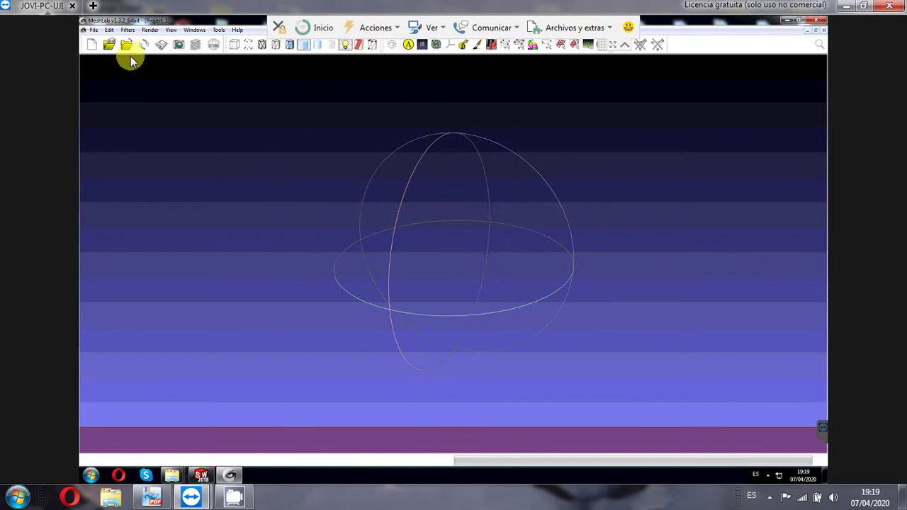
pyautogui.click(128, 30)
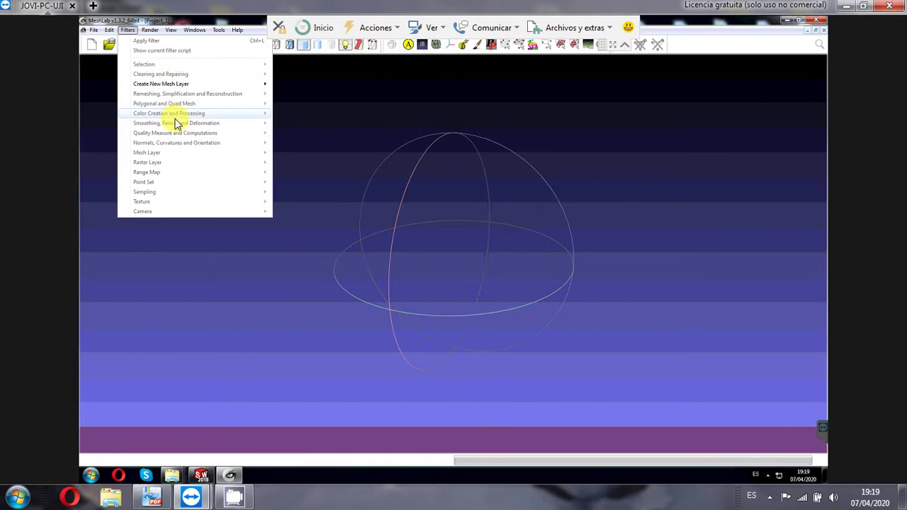
pyautogui.click(175, 19)
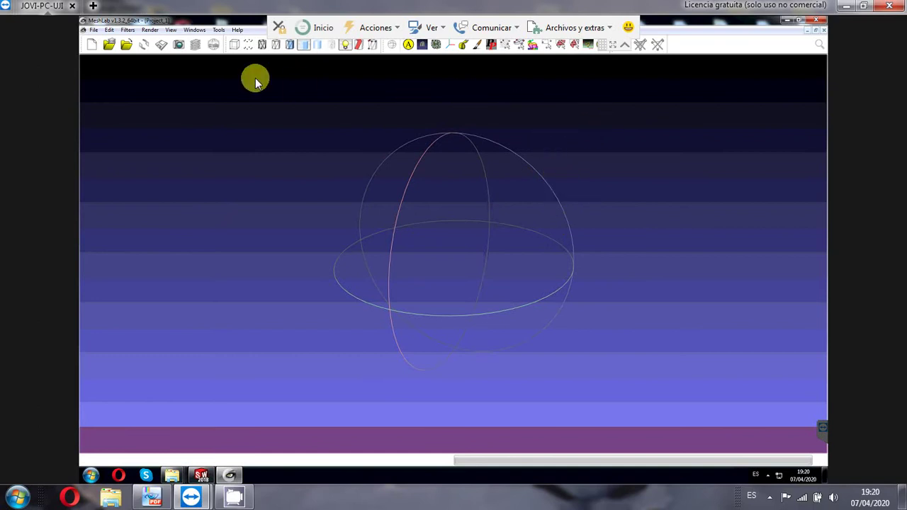
# Step: Start importing a mesh and browse to the Lab1 folder on the Escritorio
pyautogui.click(127, 44)
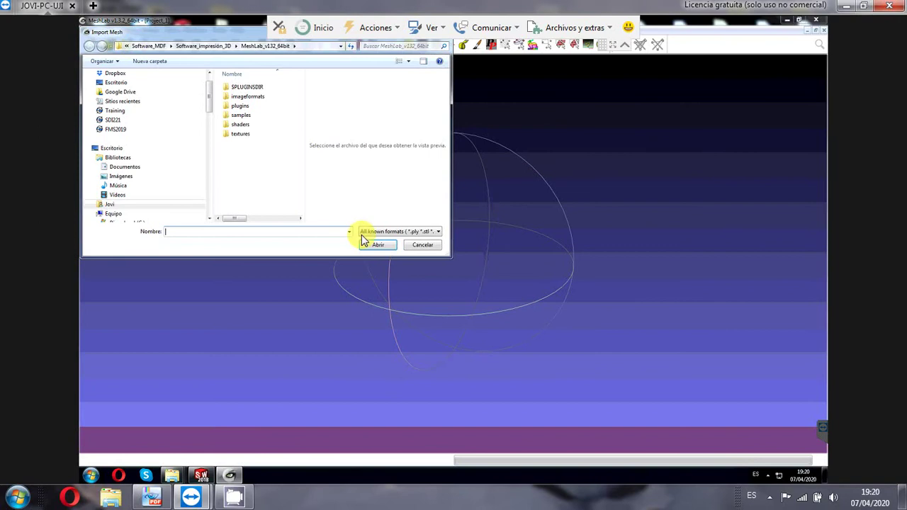
pyautogui.click(120, 84)
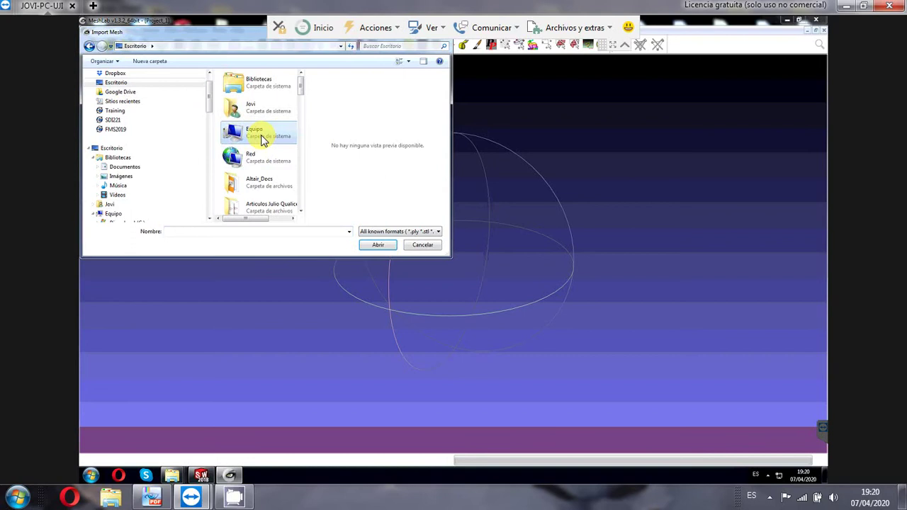
pyautogui.scroll(-5, 260, 139)
pyautogui.doubleClick(261, 82)
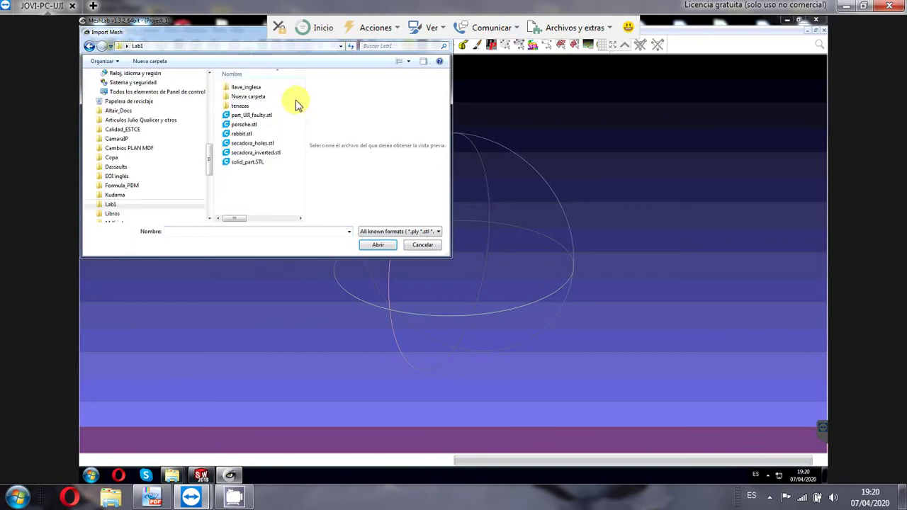
# Step: Switch to the Lab1_SDI222 PDF and read section 1.5.1 Remallado for the file to import and the filter to use
pyautogui.click(151, 498)
pyautogui.scroll(-10, 523, 295)
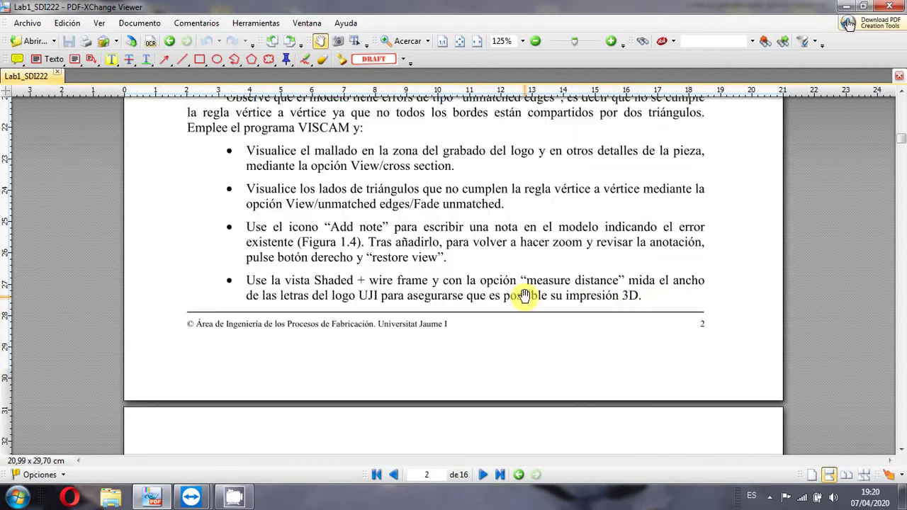
pyautogui.scroll(-10, 522, 295)
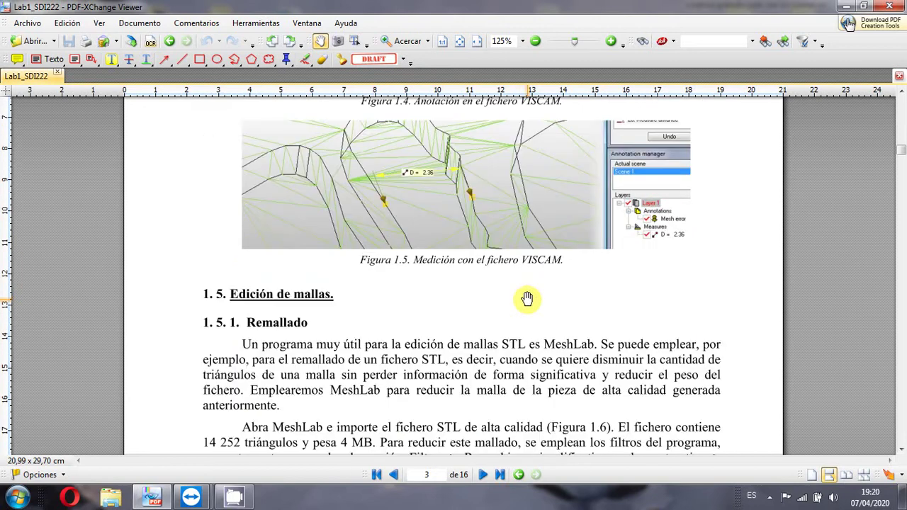
pyautogui.scroll(-5, 527, 299)
pyautogui.scroll(2, 526, 300)
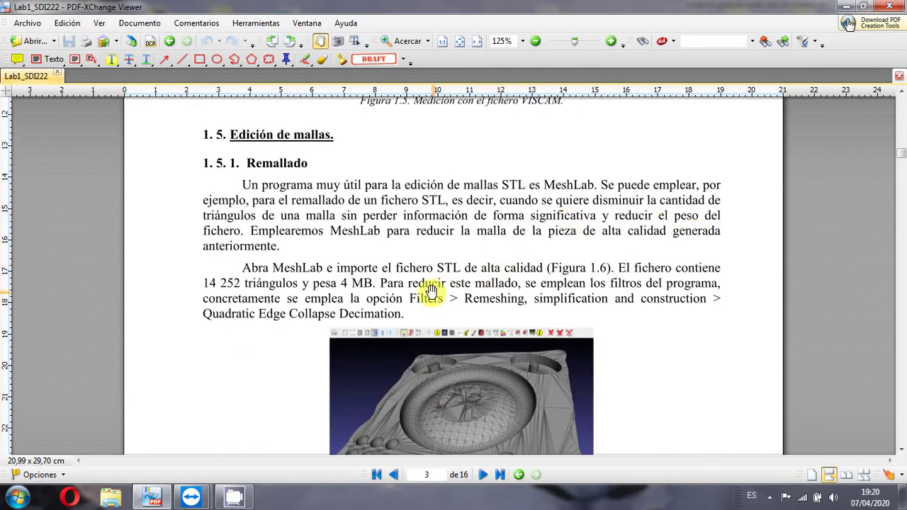
pyautogui.scroll(-1, 461, 276)
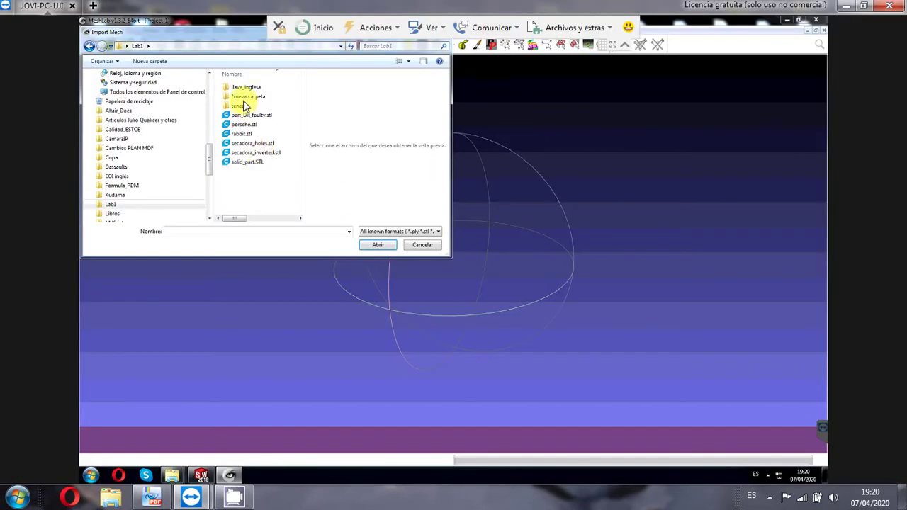
# Step: Back in MeshLab, import pieza_UJI_alta_bin.STL from Nueva carpeta with Unify Duplicated Vertices enabled
pyautogui.doubleClick(244, 97)
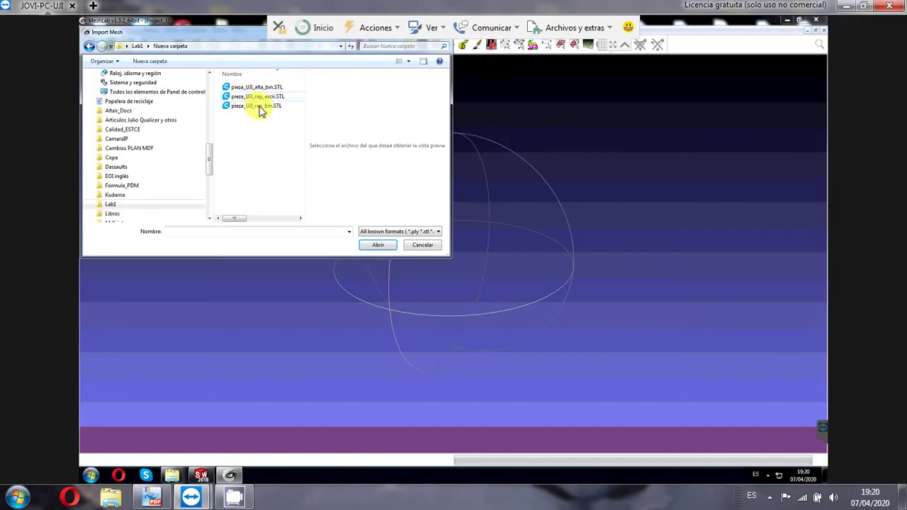
pyautogui.doubleClick(266, 87)
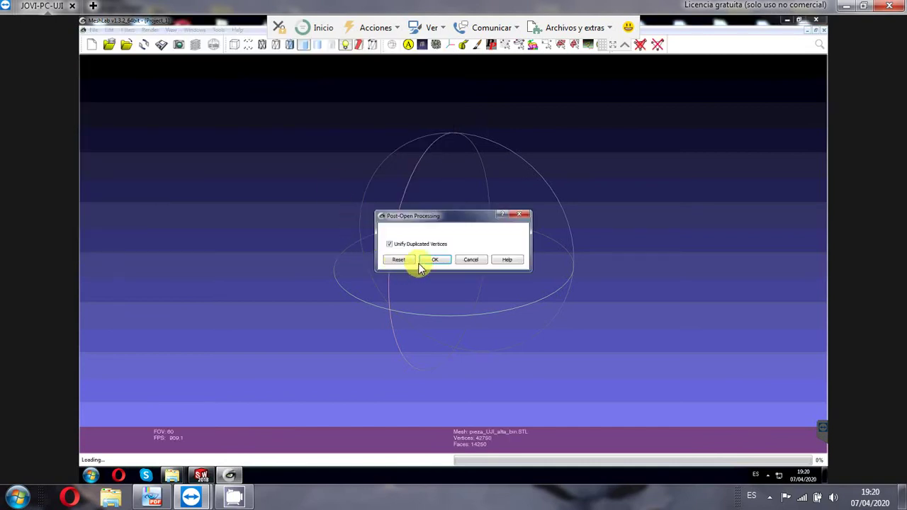
pyautogui.click(435, 260)
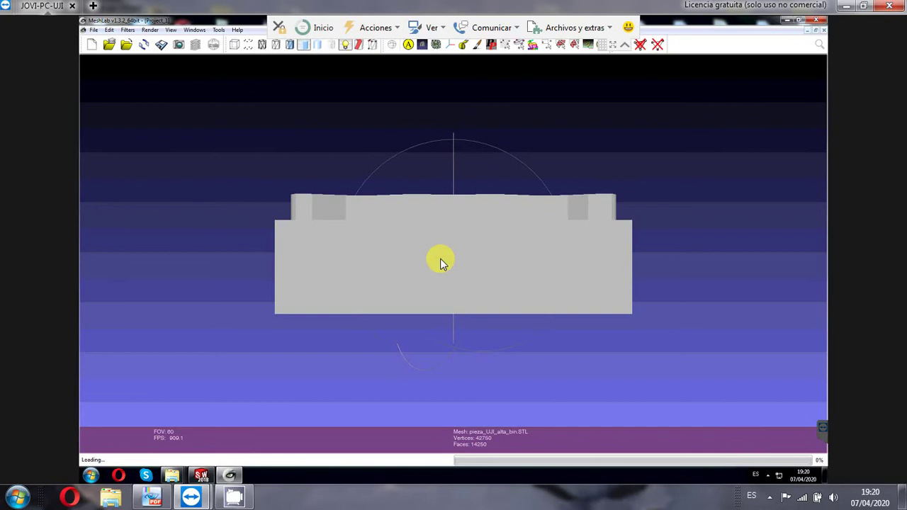
# Step: Display the triangle edges over the shaded part and examine the mesh on its upper face, round recess and sides
pyautogui.moveTo(552, 217); pyautogui.dragTo(286, 53)
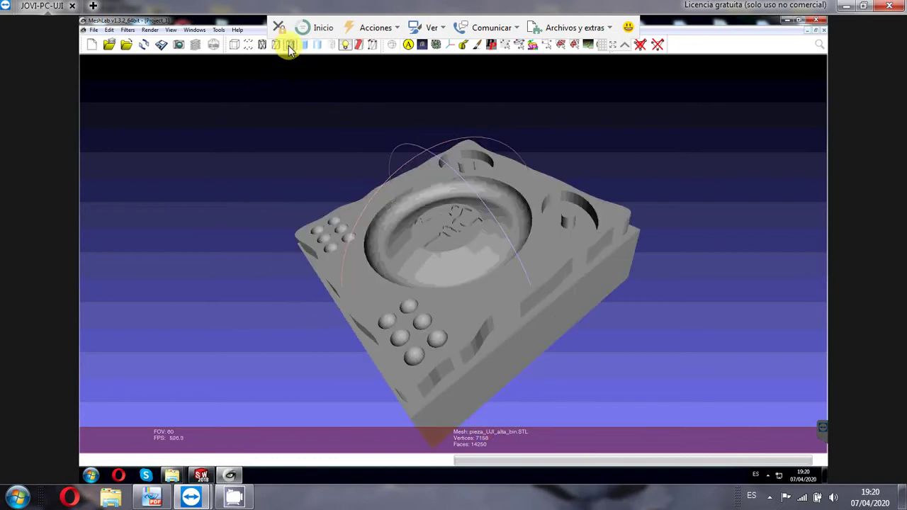
pyautogui.click(290, 44)
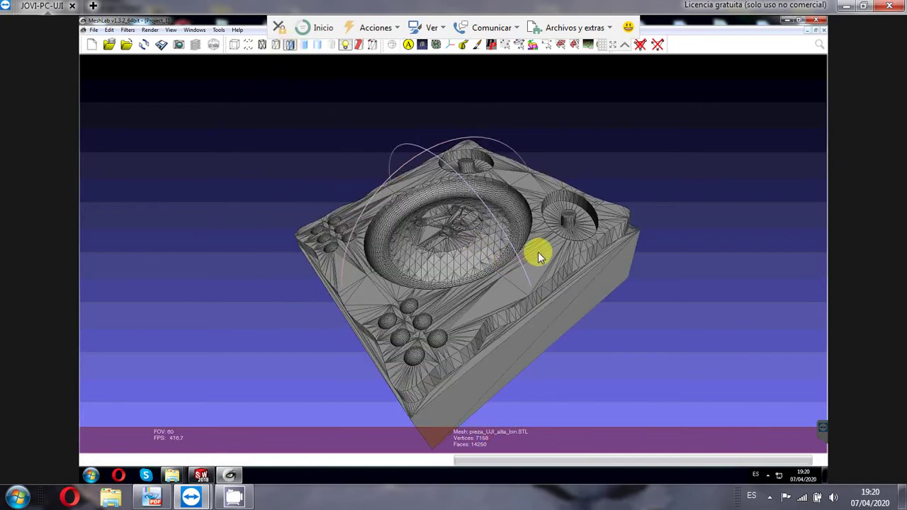
pyautogui.moveTo(548, 242); pyautogui.dragTo(552, 236)
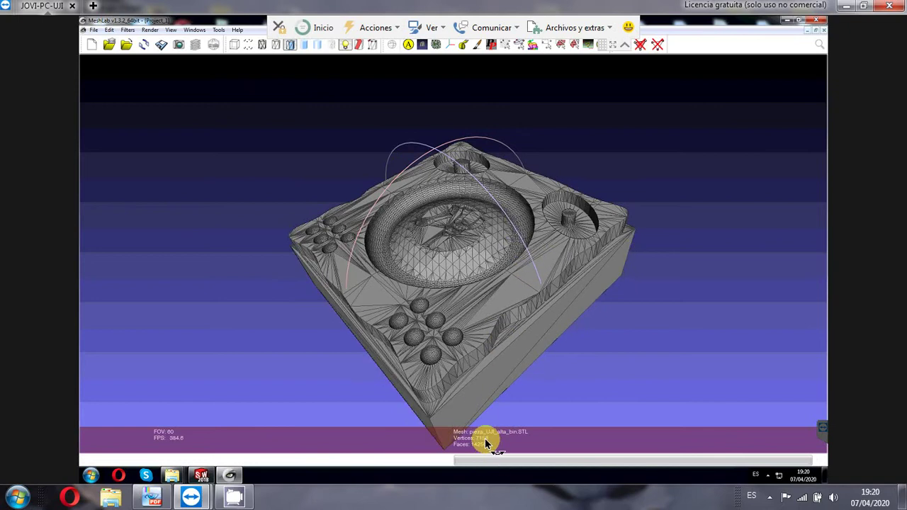
pyautogui.moveTo(473, 447)
pyautogui.mouseDown()
pyautogui.moveTo(492, 431)
pyautogui.moveTo(461, 452)
pyautogui.mouseUp()
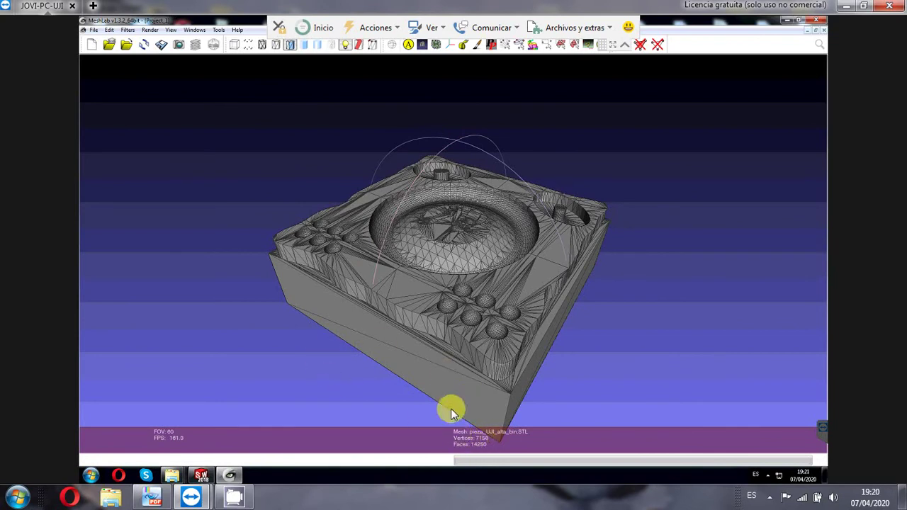
pyautogui.moveTo(275, 205); pyautogui.dragTo(621, 390)
pyautogui.scroll(1, 620, 392)
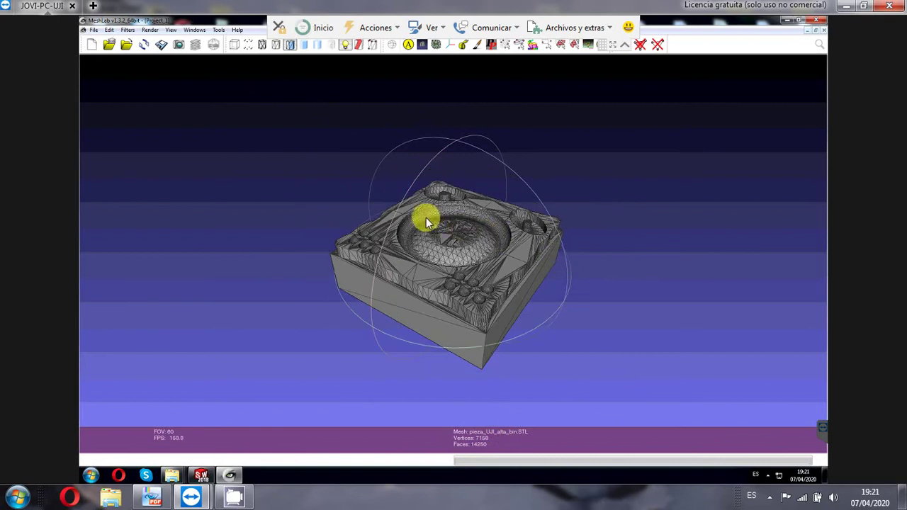
pyautogui.scroll(-1, 464, 221)
pyautogui.scroll(-1, 495, 254)
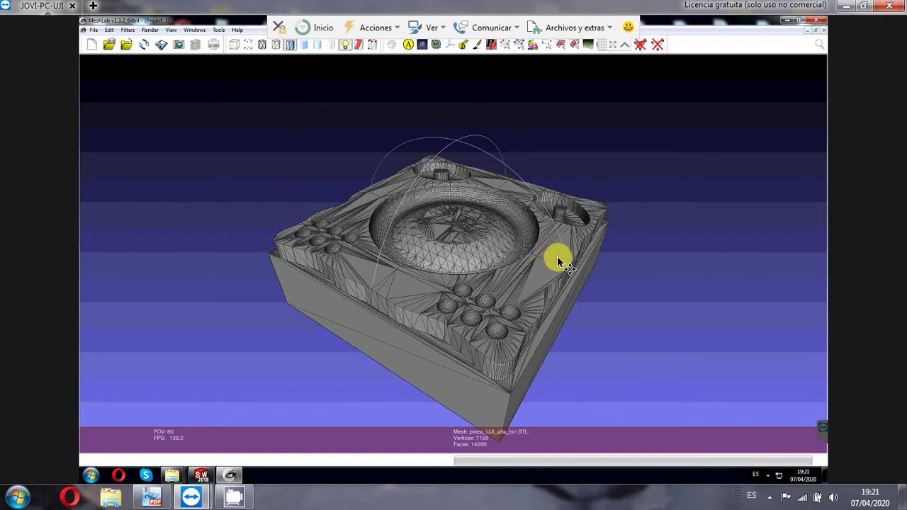
pyautogui.moveTo(560, 266); pyautogui.dragTo(559, 266, button='middle')
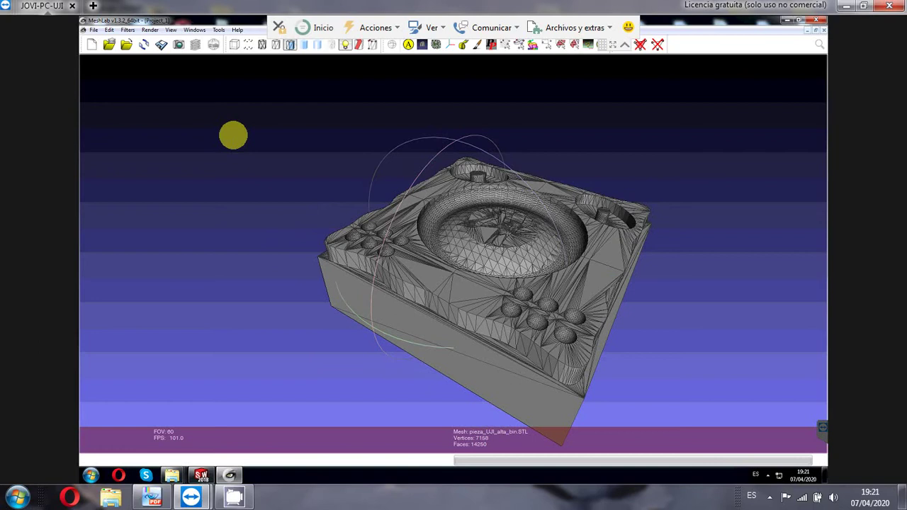
# Step: Open the Quadric Edge Collapse Decimation filter for the imported mesh and place its dialog beside the part
pyautogui.click(127, 31)
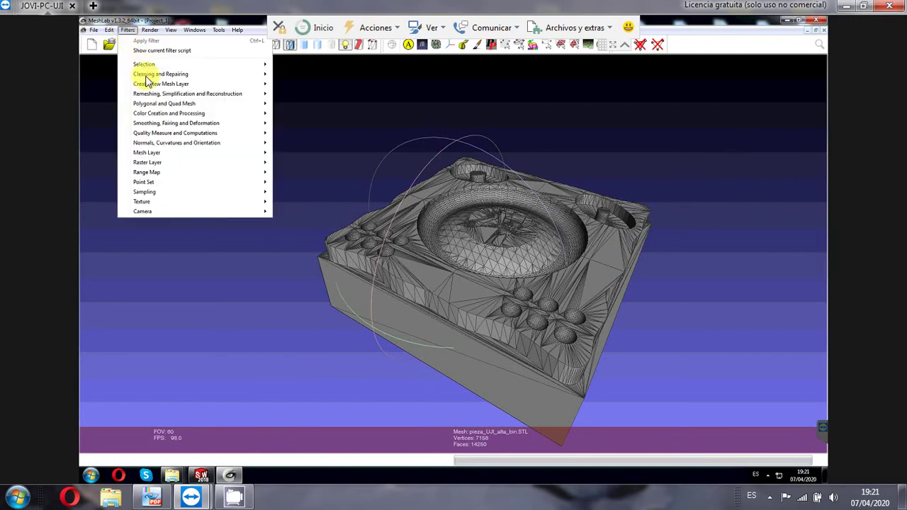
pyautogui.moveTo(171, 94)
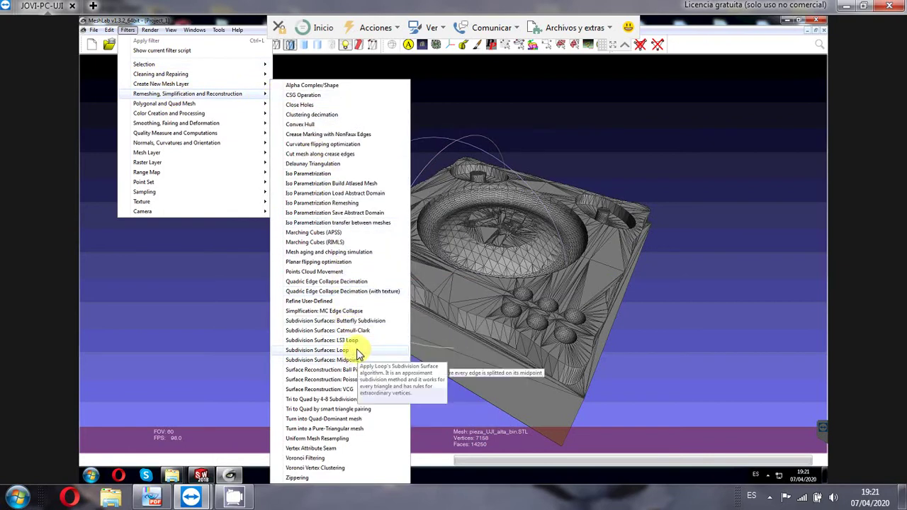
pyautogui.click(342, 282)
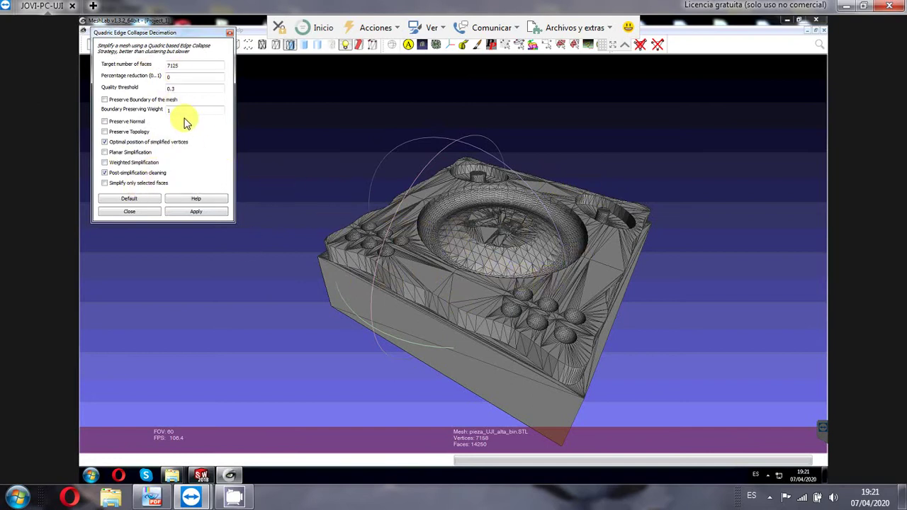
pyautogui.moveTo(175, 57); pyautogui.dragTo(213, 184)
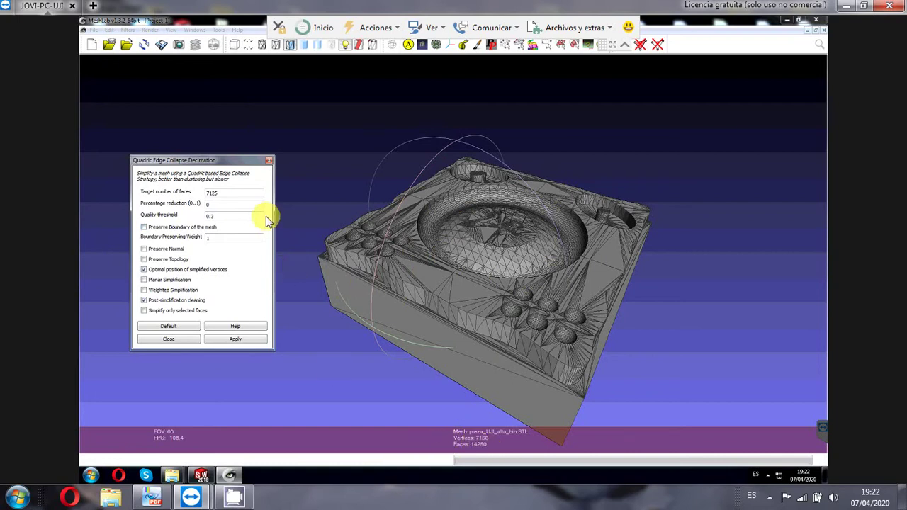
# Step: Review the decimation filter's target number of faces, percentage reduction and quality threshold
pyautogui.click(233, 192)
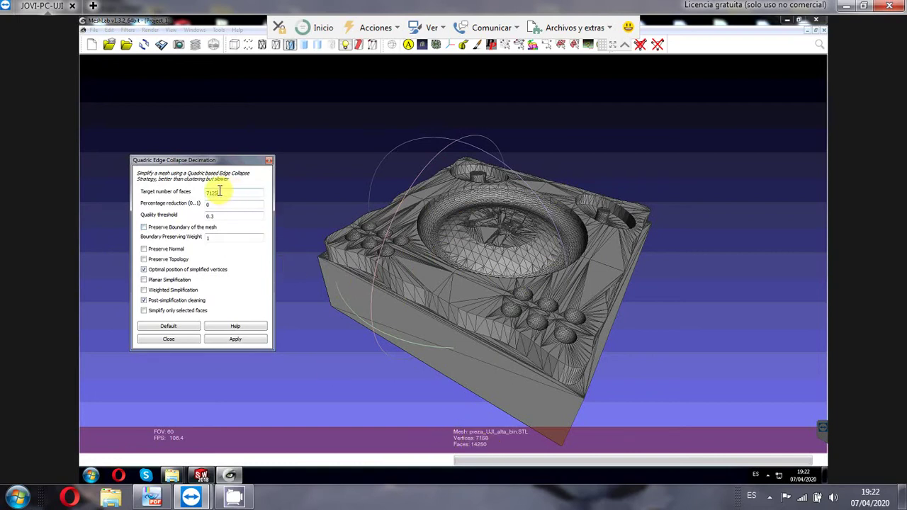
pyautogui.doubleClick(210, 192)
pyautogui.click(225, 194)
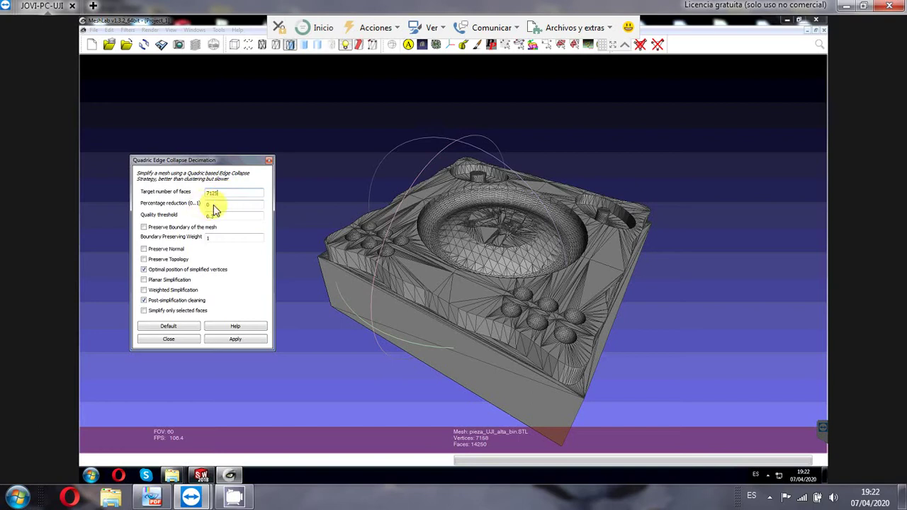
pyautogui.click(215, 203)
pyautogui.press('BackSpace')
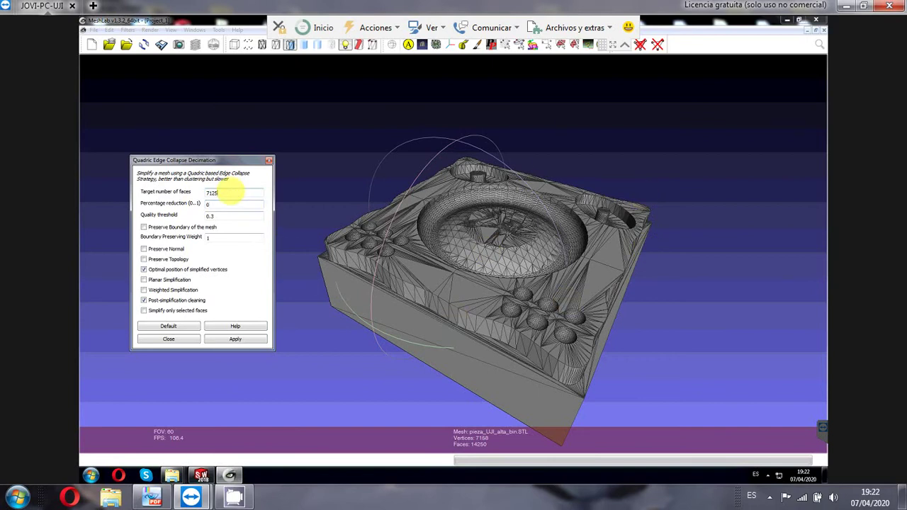
pyautogui.click(228, 206)
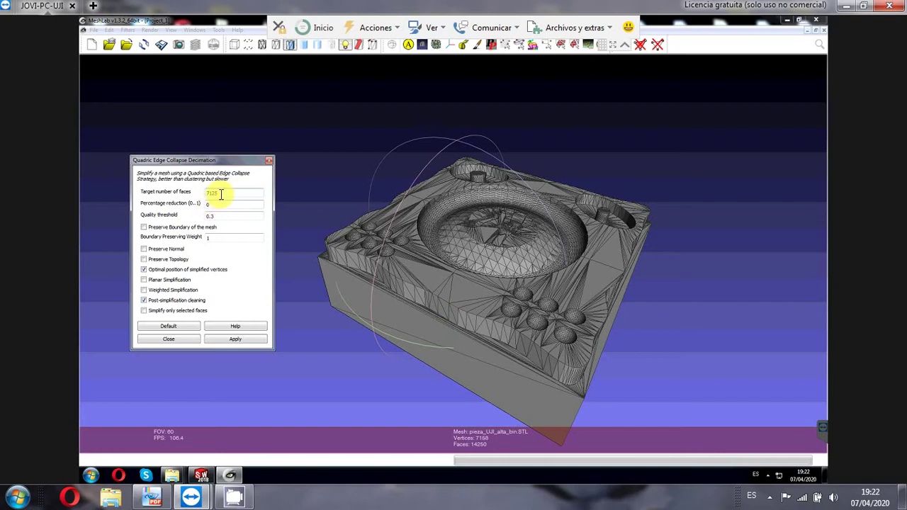
pyautogui.click(219, 193)
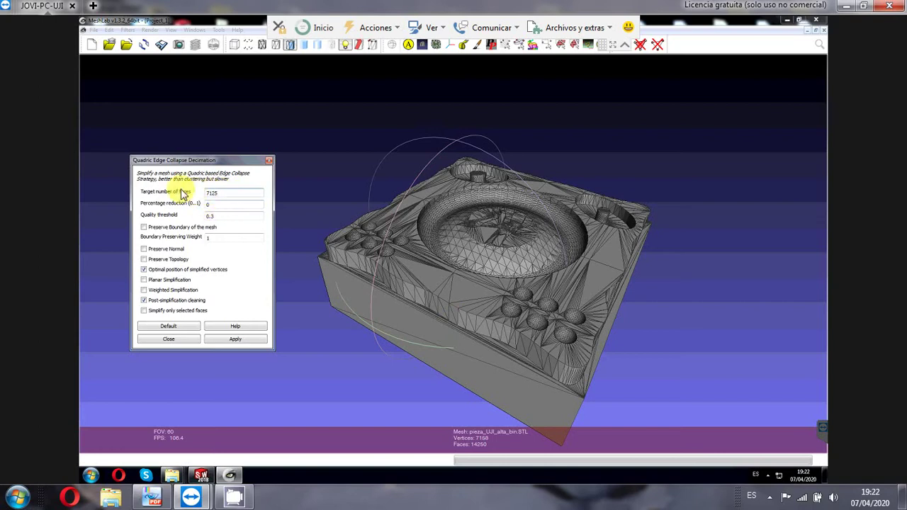
pyautogui.moveTo(220, 193); pyautogui.dragTo(197, 197)
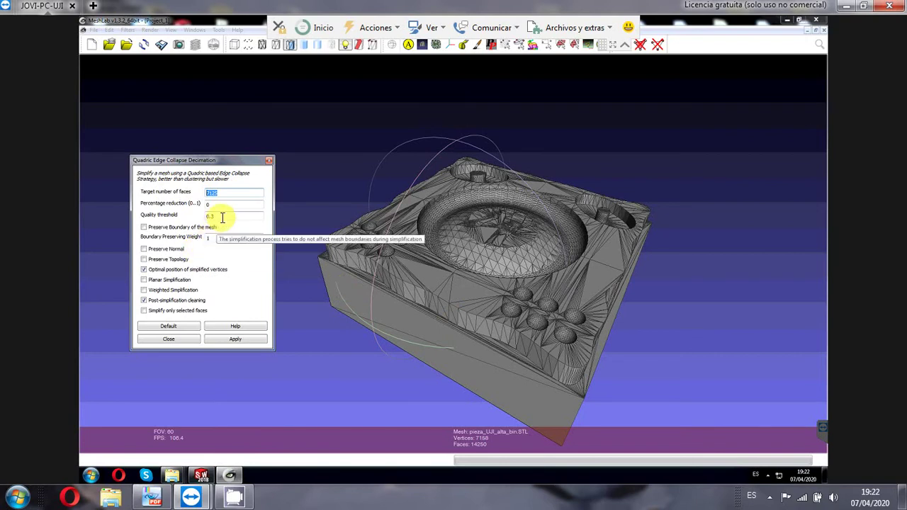
pyautogui.click(220, 216)
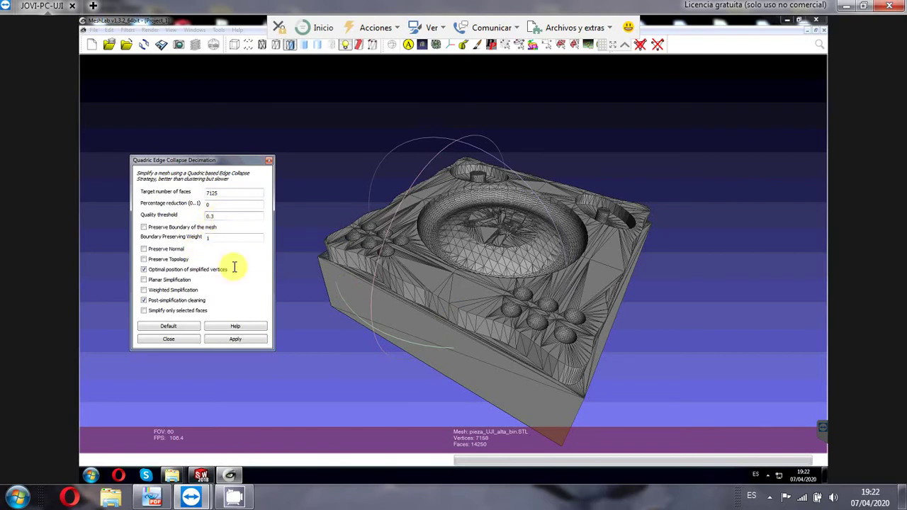
# Step: Show the decimation parameter descriptions and enable Preserve Normal and Preserve Topology
pyautogui.click(249, 331)
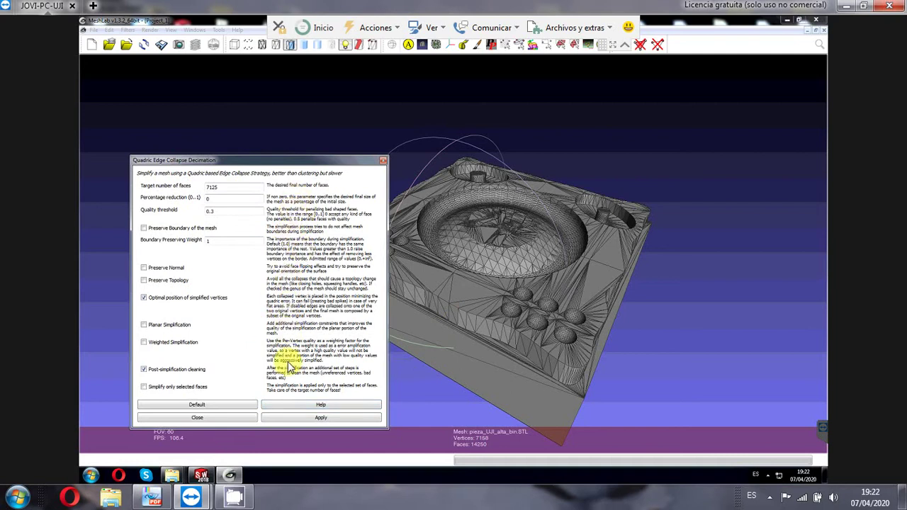
pyautogui.doubleClick(221, 213)
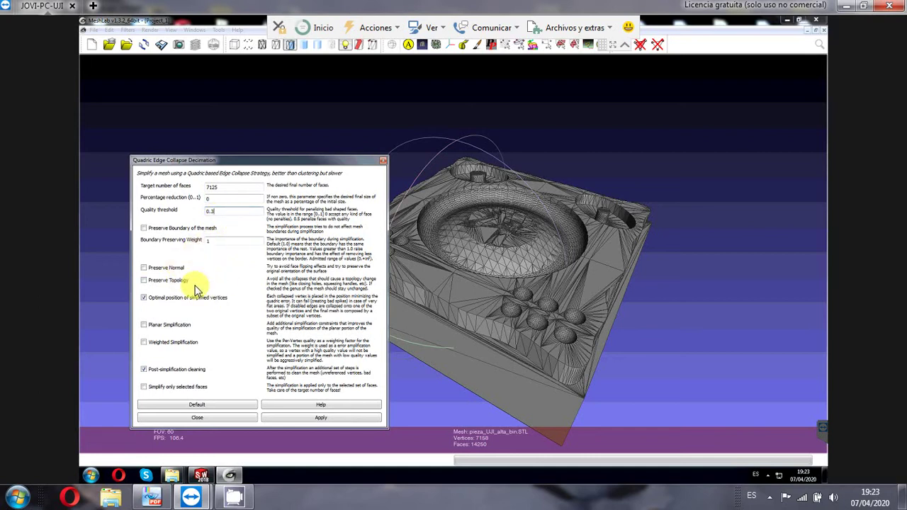
pyautogui.click(145, 269)
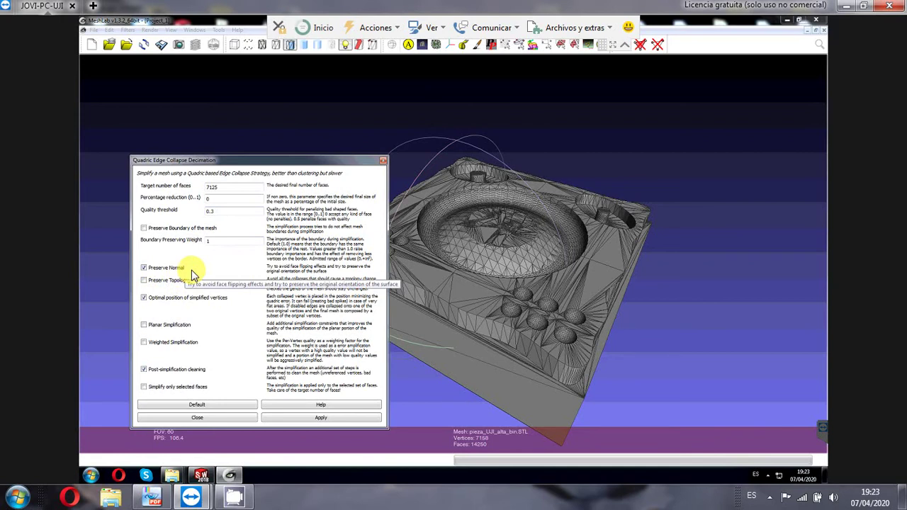
pyautogui.click(145, 281)
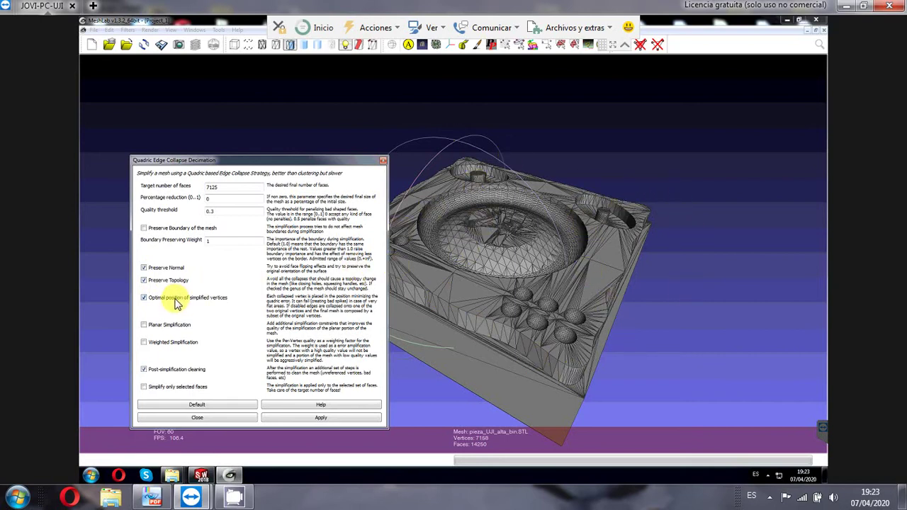
# Step: Disable optimal vertex positioning, enable Planar Simplification, apply the decimation with a 7125-face target, and close the filter dialog
pyautogui.moveTo(177, 301)
pyautogui.click(144, 325)
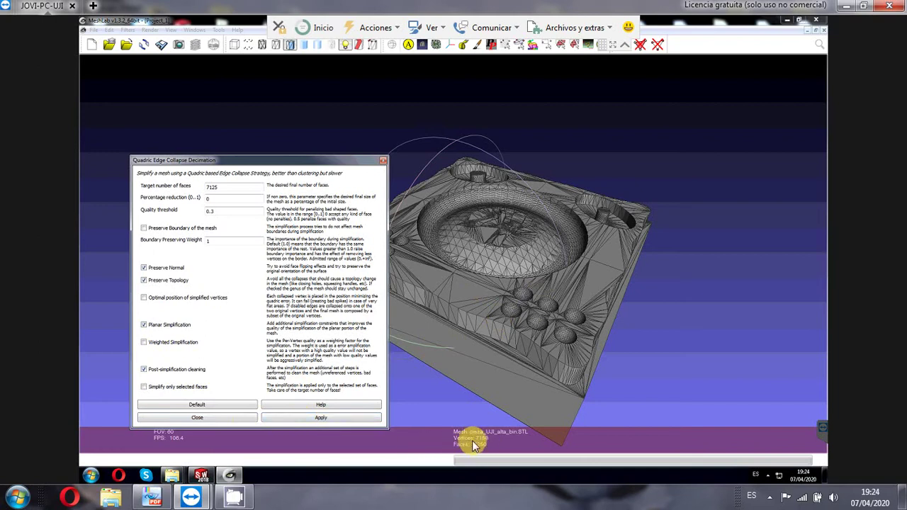
pyautogui.click(317, 419)
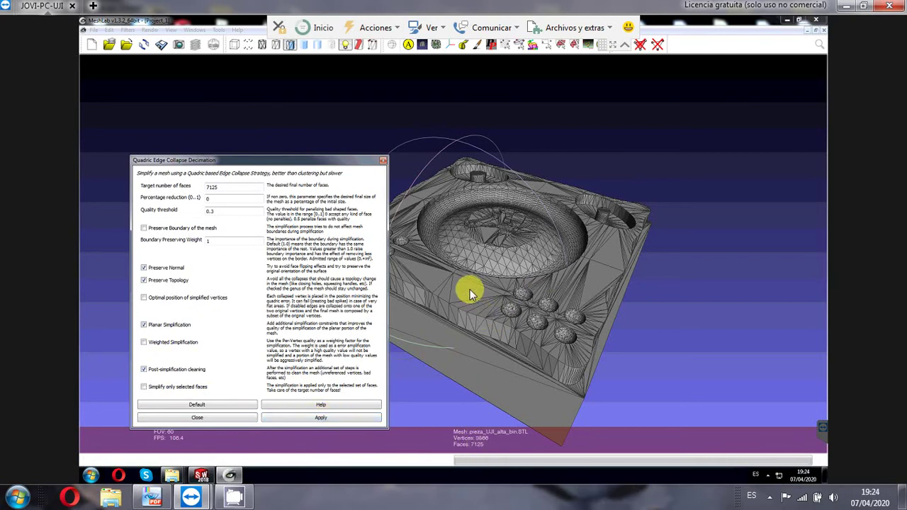
pyautogui.moveTo(347, 161); pyautogui.dragTo(298, 121)
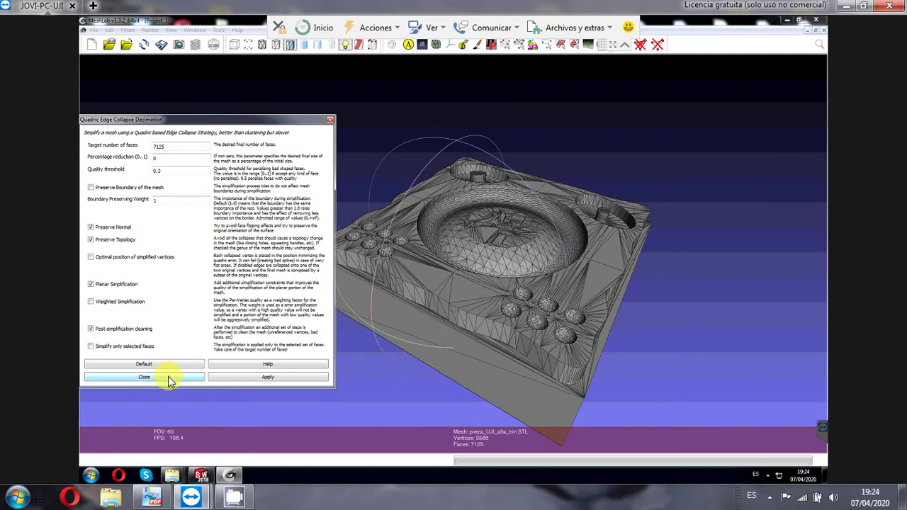
pyautogui.click(144, 377)
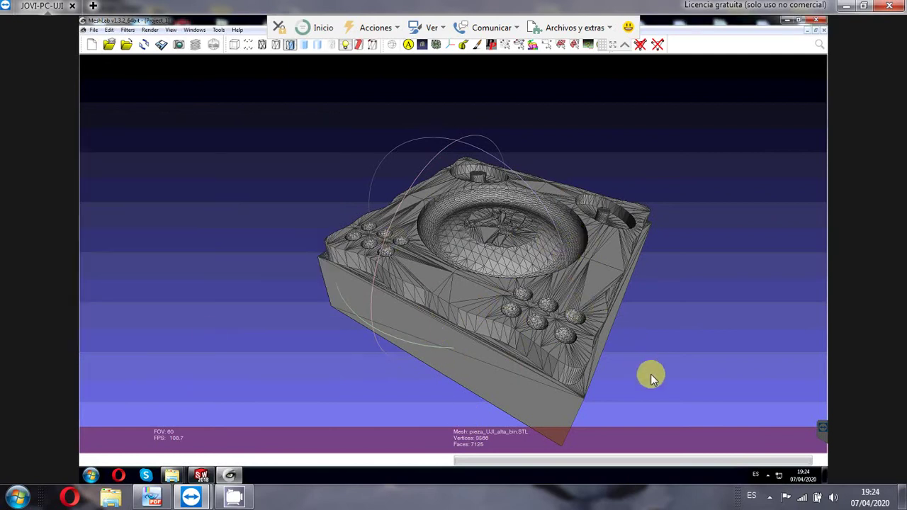
# Step: Examine the decimated mesh around the round recess, the small domes and the side walls
pyautogui.scroll(-1, 646, 388)
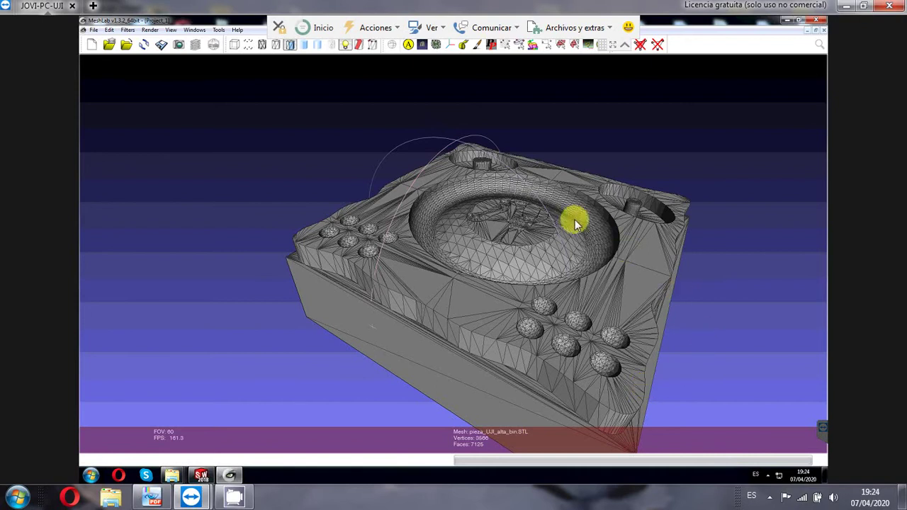
pyautogui.moveTo(486, 204); pyautogui.dragTo(453, 196, button='middle')
pyautogui.moveTo(453, 198); pyautogui.dragTo(471, 289)
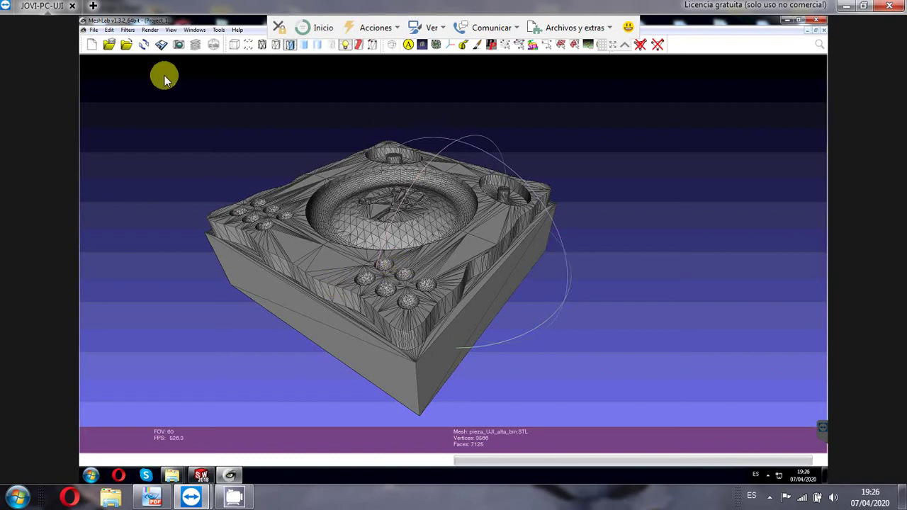
pyautogui.click(94, 31)
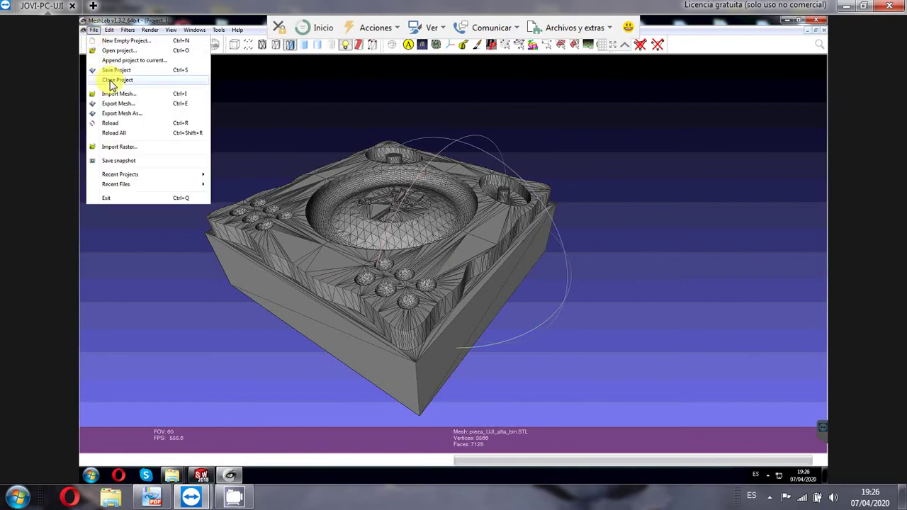
pyautogui.click(113, 80)
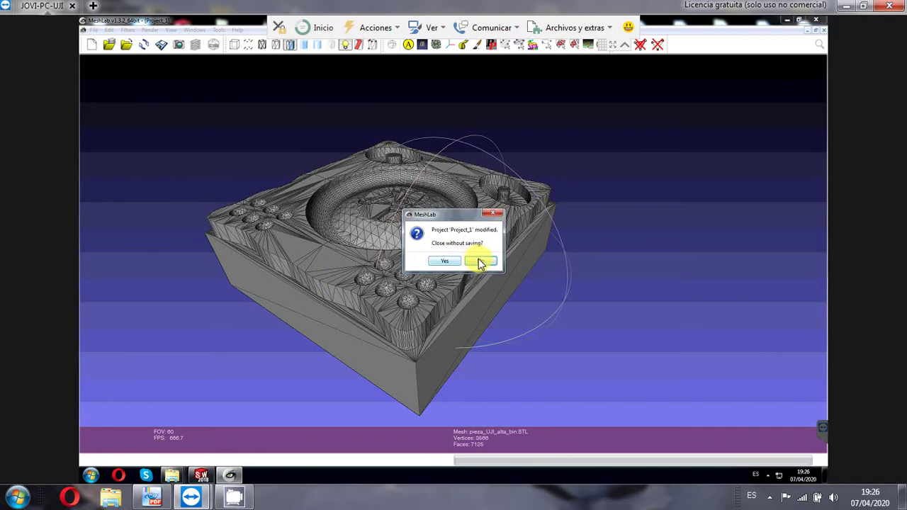
pyautogui.click(481, 262)
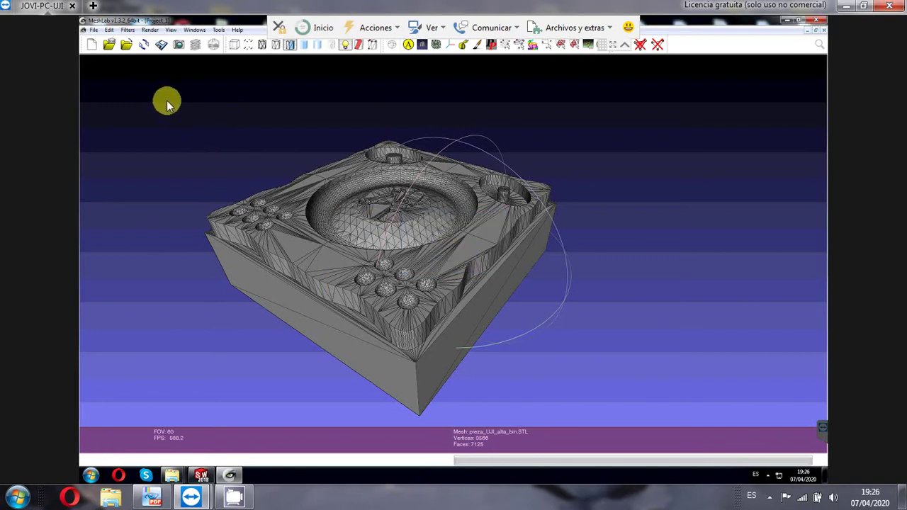
# Step: Close the current project without saving and create a new empty project
pyautogui.click(94, 31)
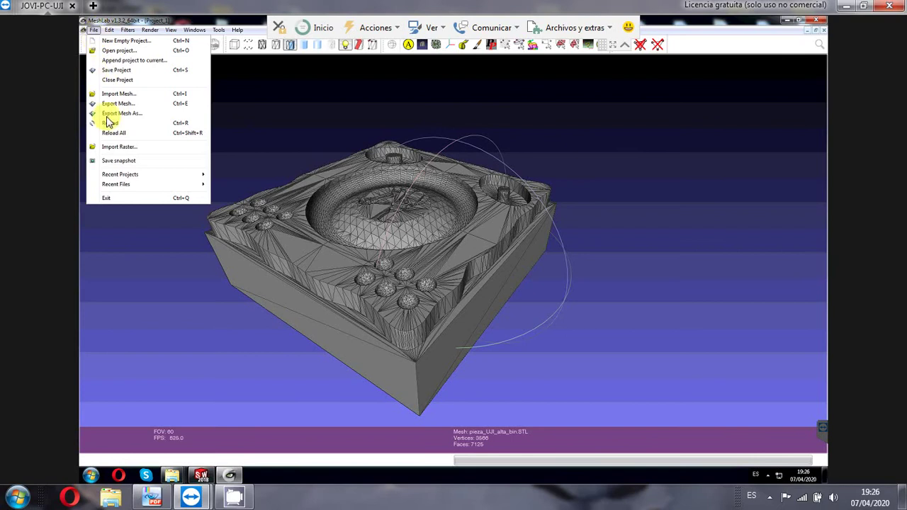
pyautogui.click(121, 81)
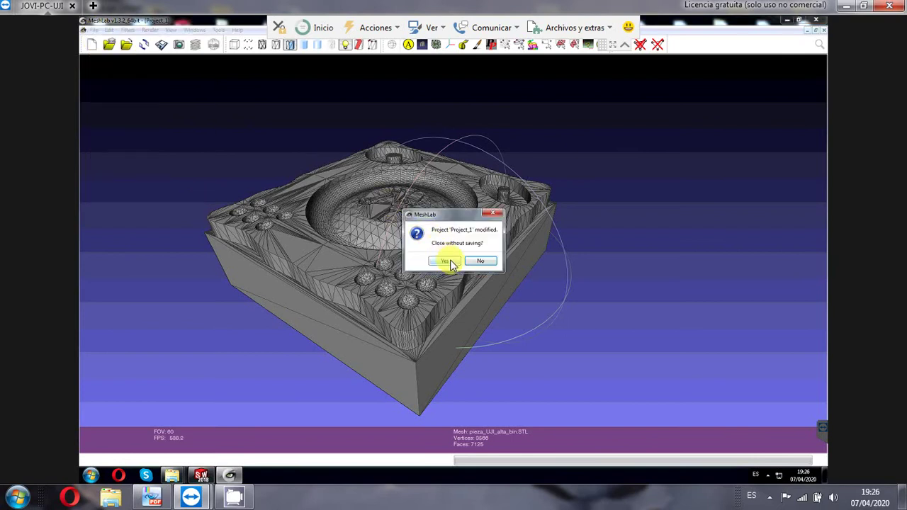
pyautogui.click(447, 262)
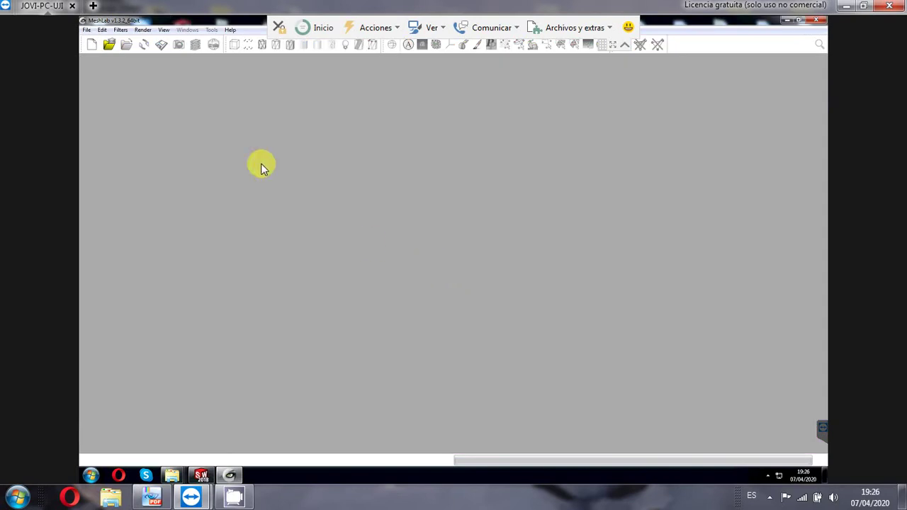
pyautogui.click(92, 44)
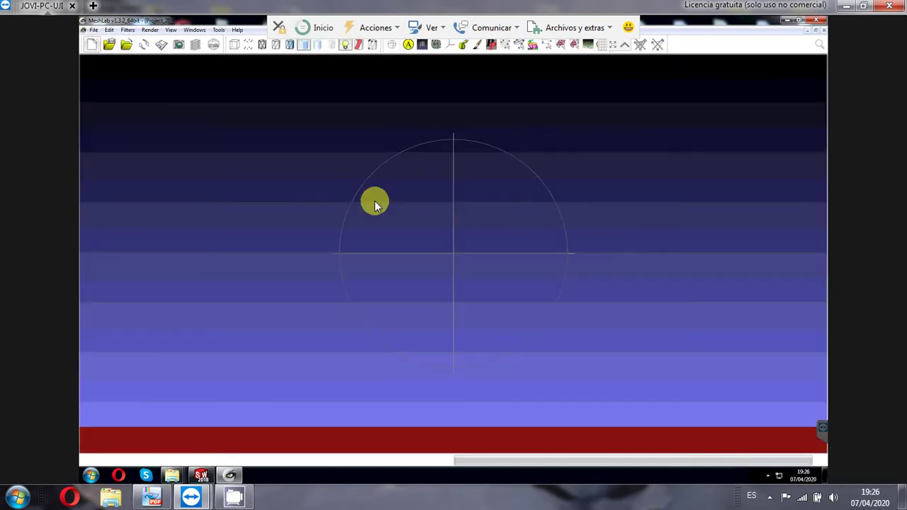
# Step: Switch to the Lab1_SDI222 guide in PDF-XChange Viewer, read section 1.5.2 on hollow parts from solid STL files, and return to MeshLab
pyautogui.click(151, 496)
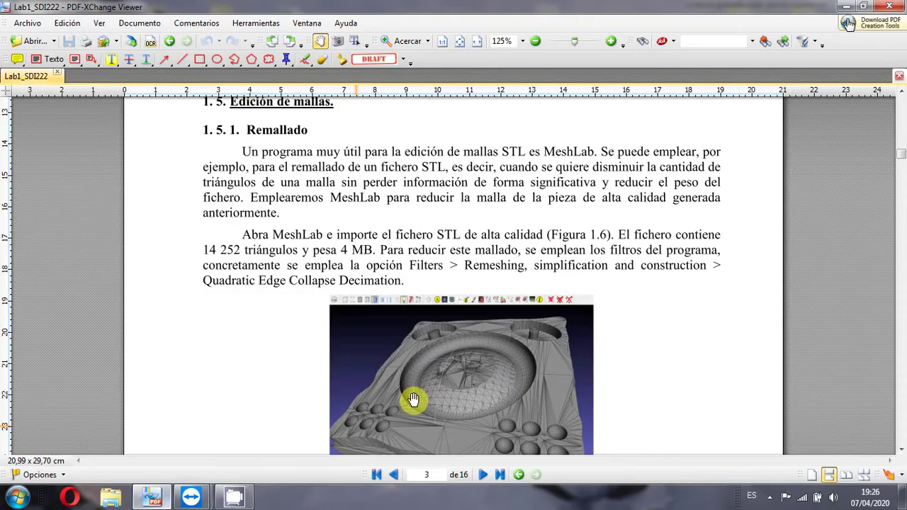
pyautogui.scroll(-10, 512, 324)
pyautogui.scroll(-15, 511, 324)
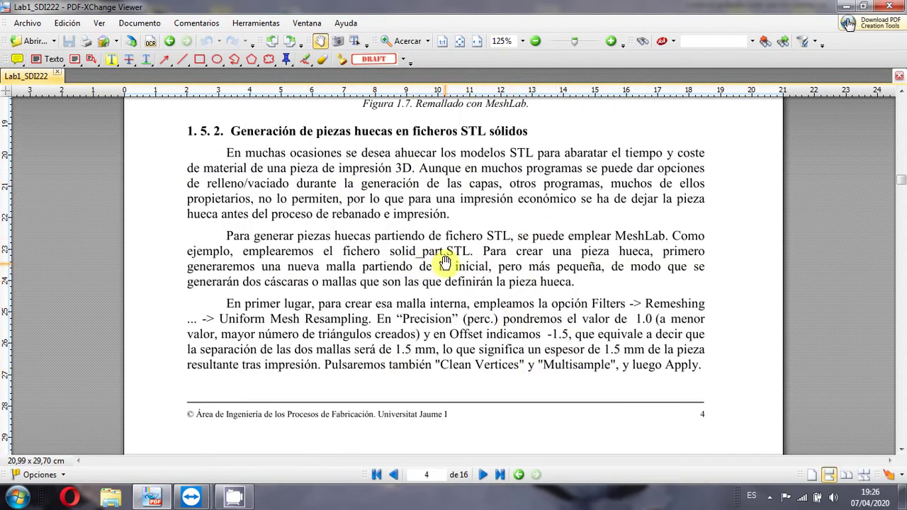
pyautogui.hotkey('alt', 'Tab')
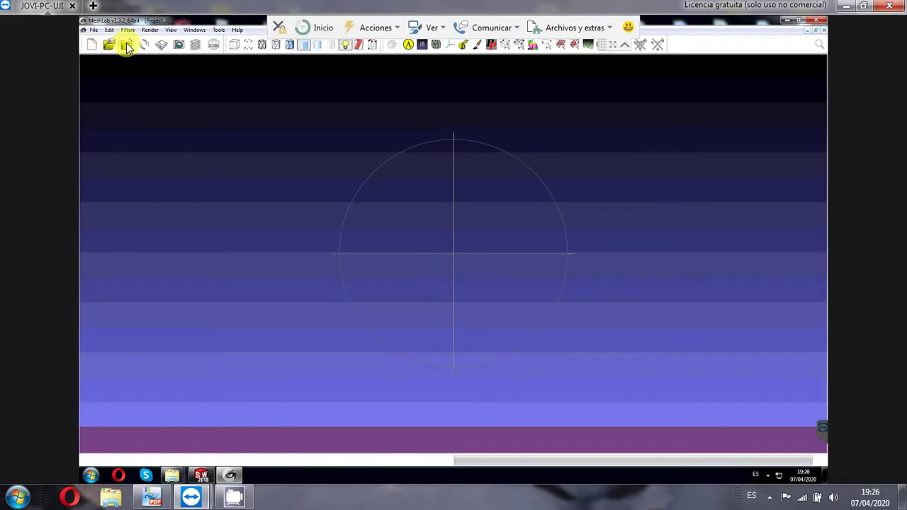
# Step: Import solid_part.STL from the Lab1 folder with duplicated vertices unified and display its triangle edges over the shaded surface
pyautogui.click(126, 45)
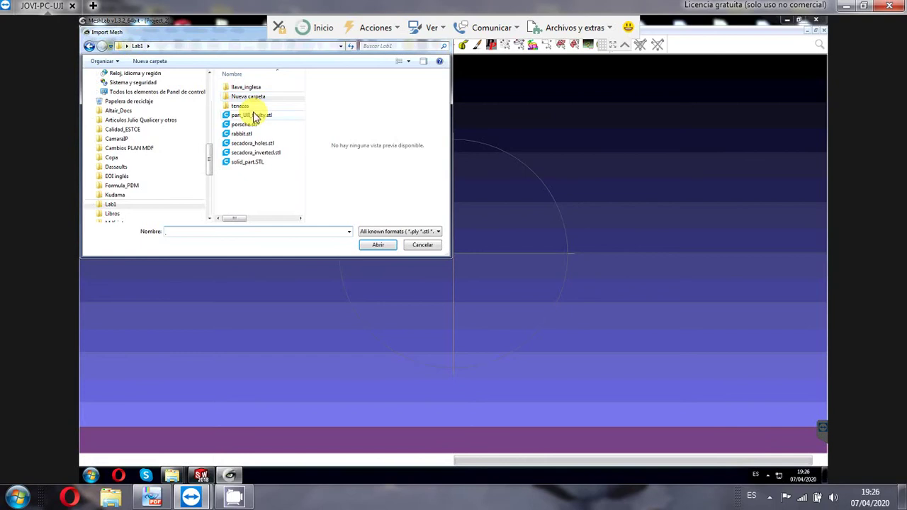
pyautogui.doubleClick(255, 162)
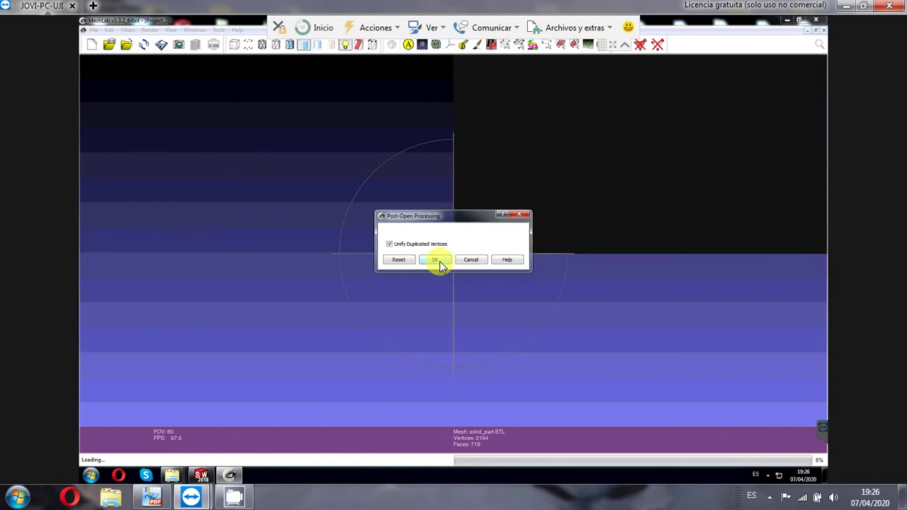
pyautogui.click(435, 260)
pyautogui.moveTo(528, 198); pyautogui.dragTo(481, 351)
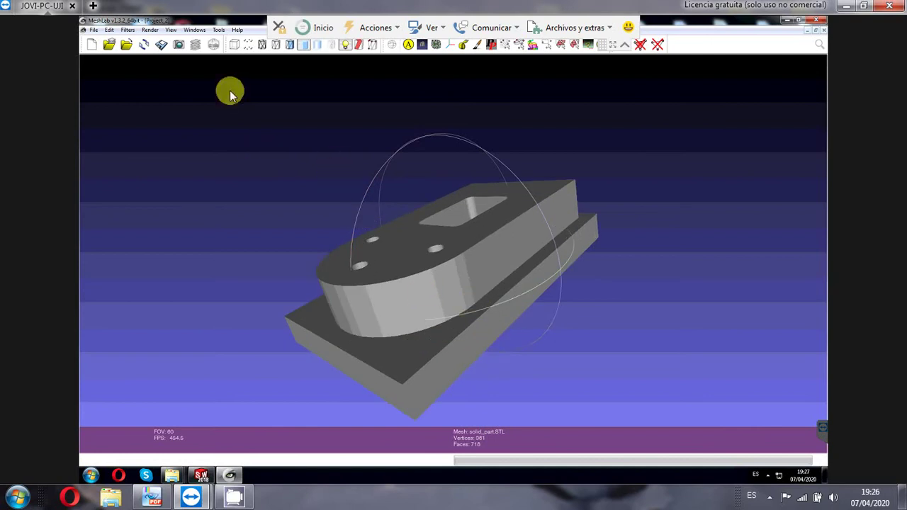
pyautogui.click(290, 44)
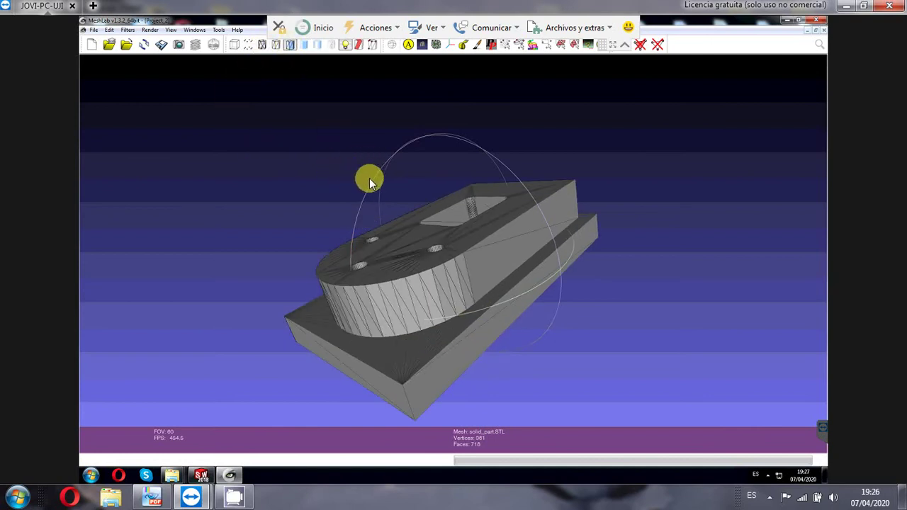
pyautogui.moveTo(366, 178); pyautogui.dragTo(530, 261)
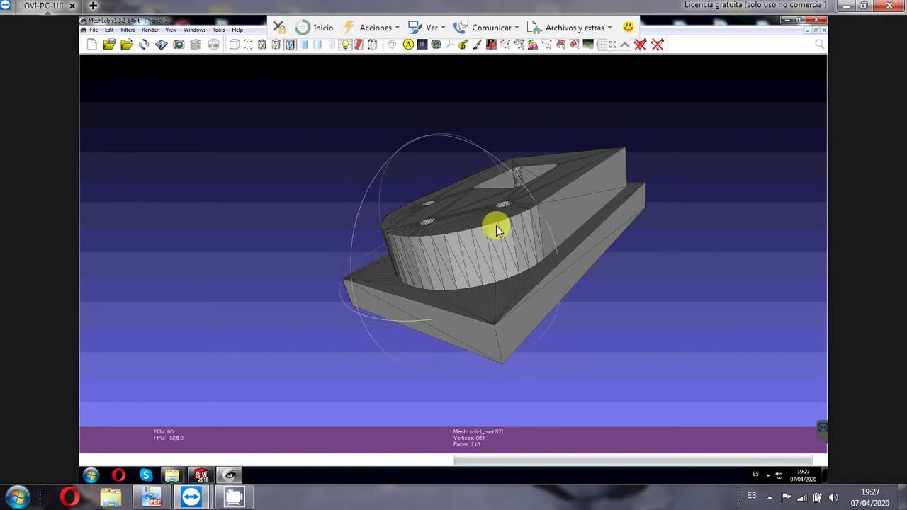
# Step: Open the Uniform Mesh Resampling filter, set its precision to 1 percent, and show the parameter descriptions
pyautogui.click(128, 32)
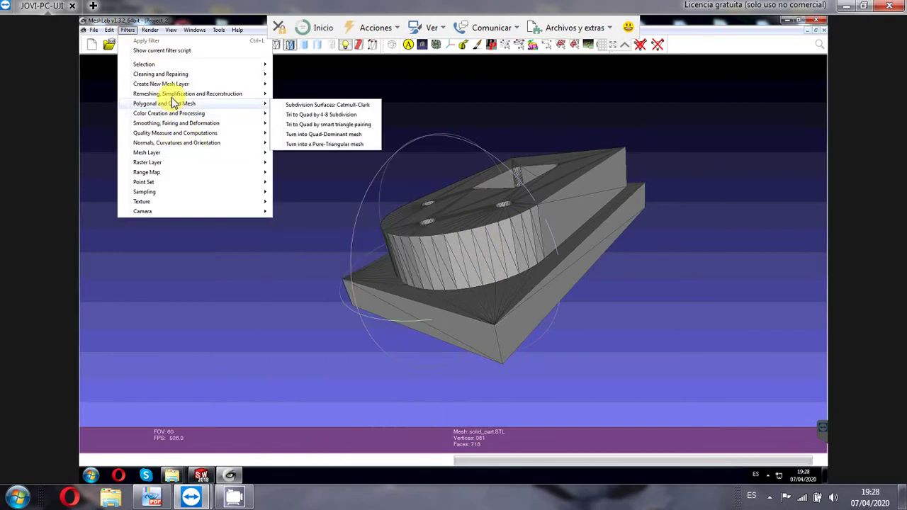
pyautogui.moveTo(177, 95)
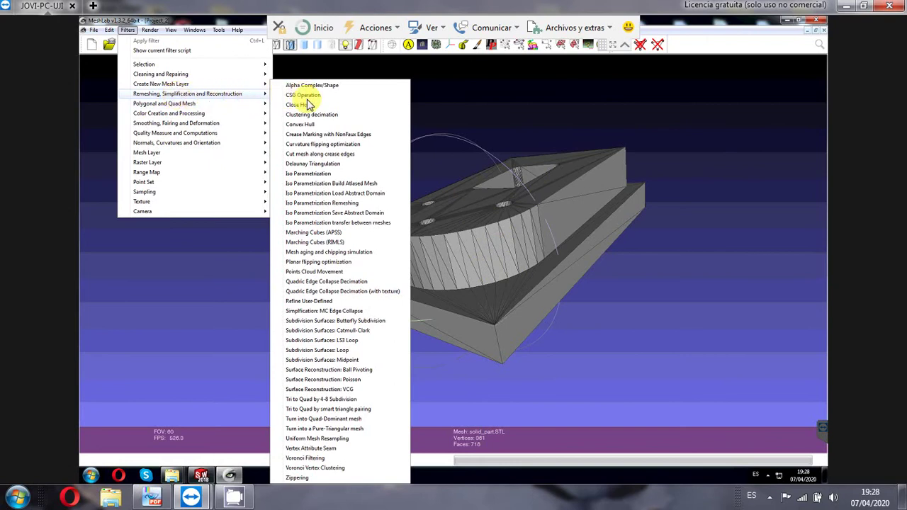
pyautogui.click(347, 440)
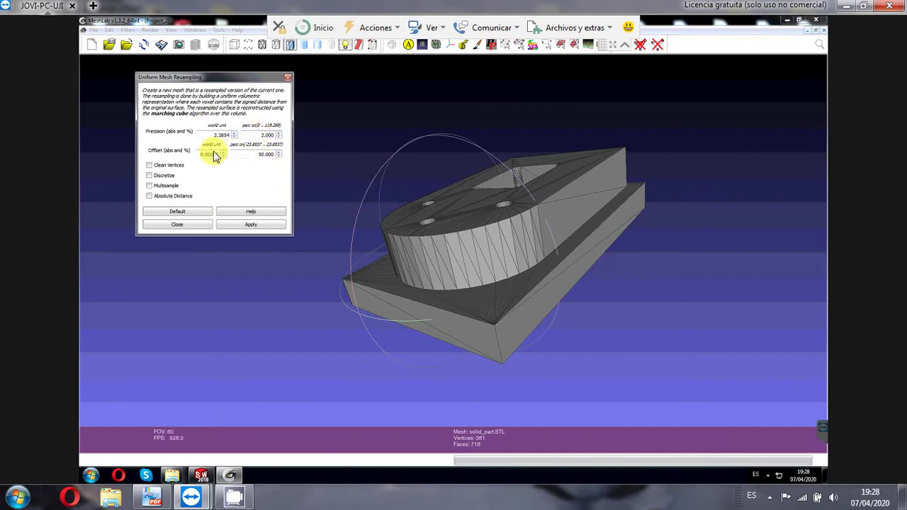
pyautogui.doubleClick(267, 135)
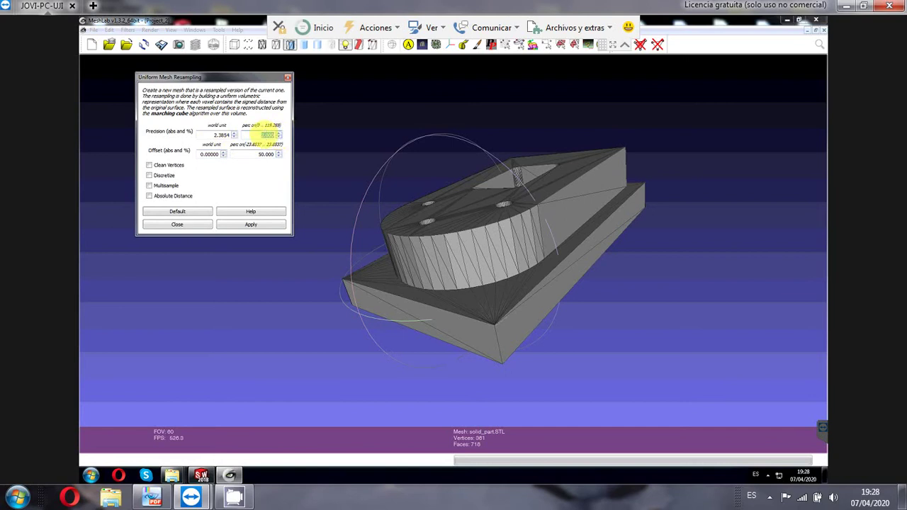
pyautogui.write('1')
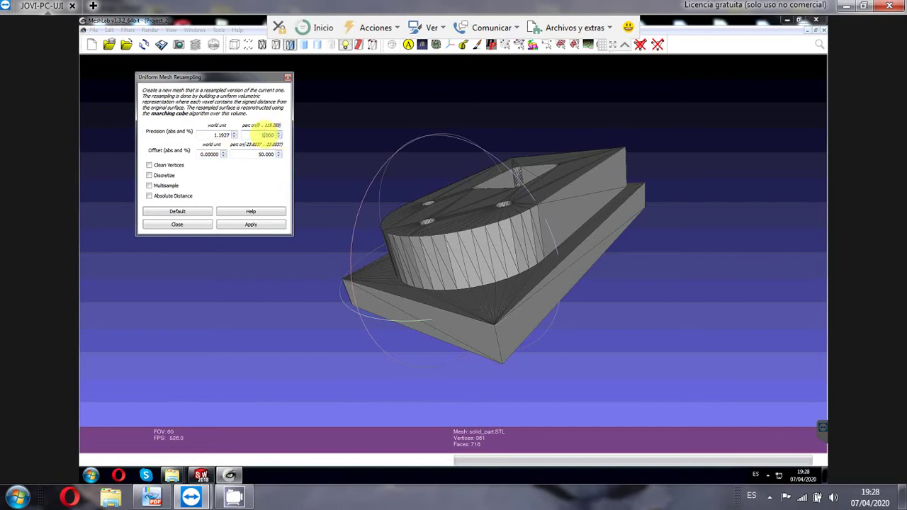
pyautogui.click(251, 211)
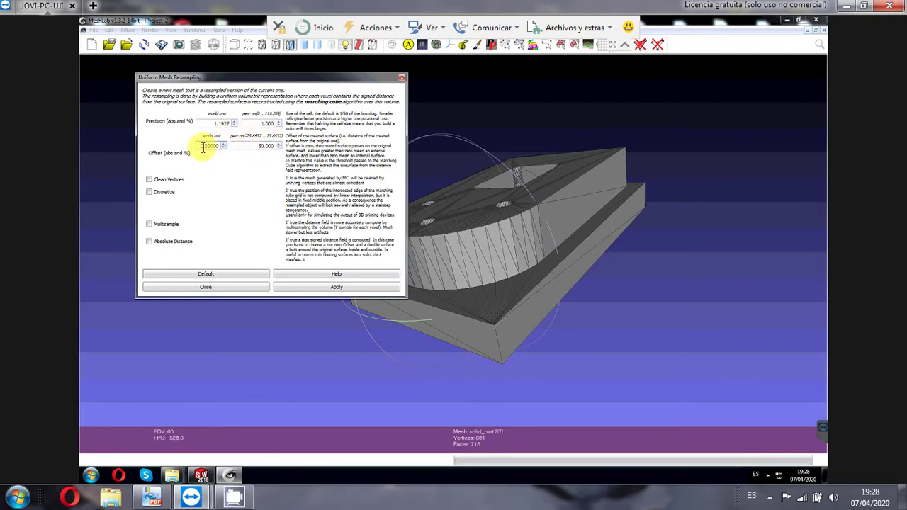
pyautogui.click(209, 147)
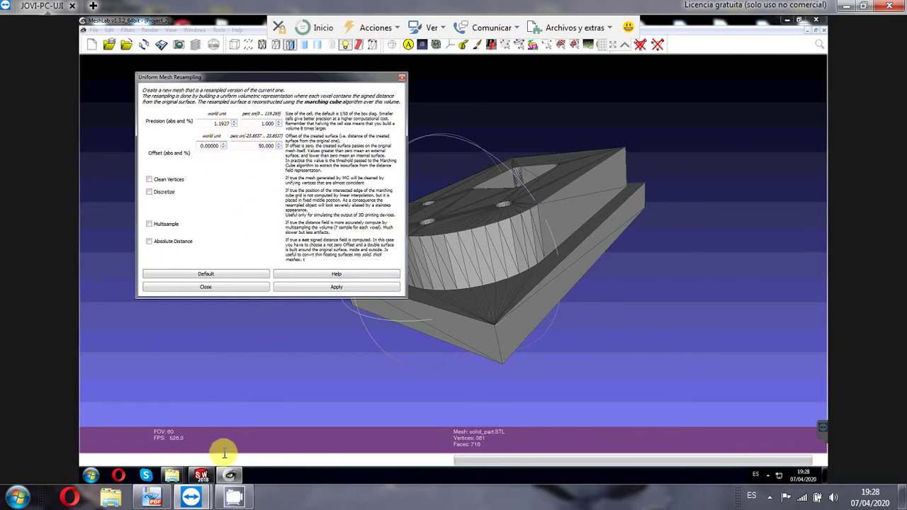
pyautogui.moveTo(171, 498)
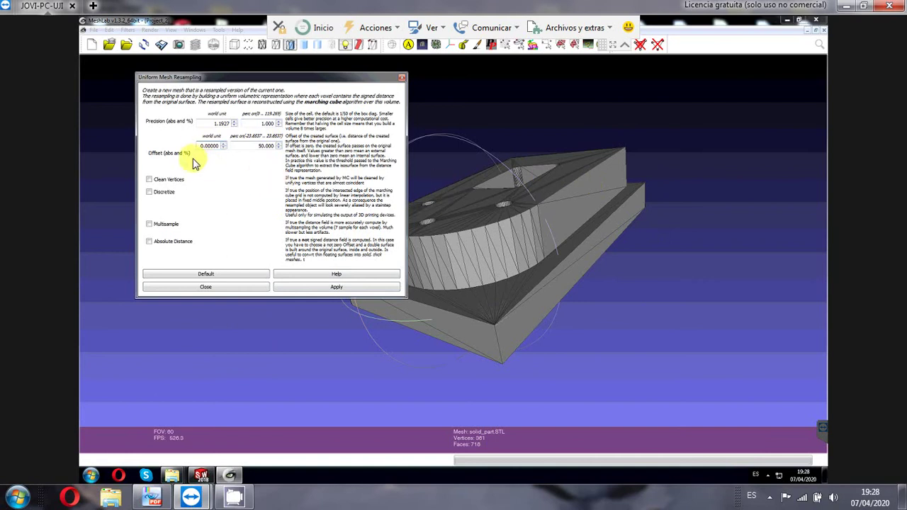
pyautogui.doubleClick(220, 146)
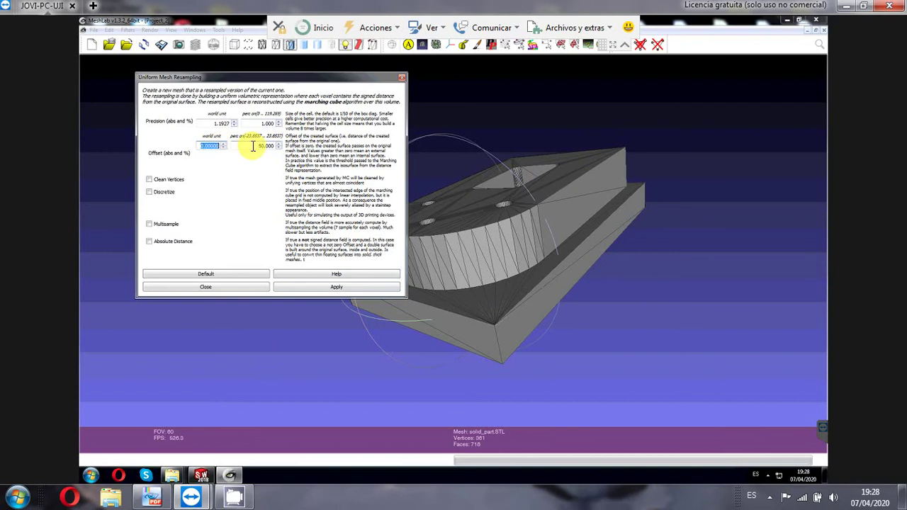
pyautogui.write('1')
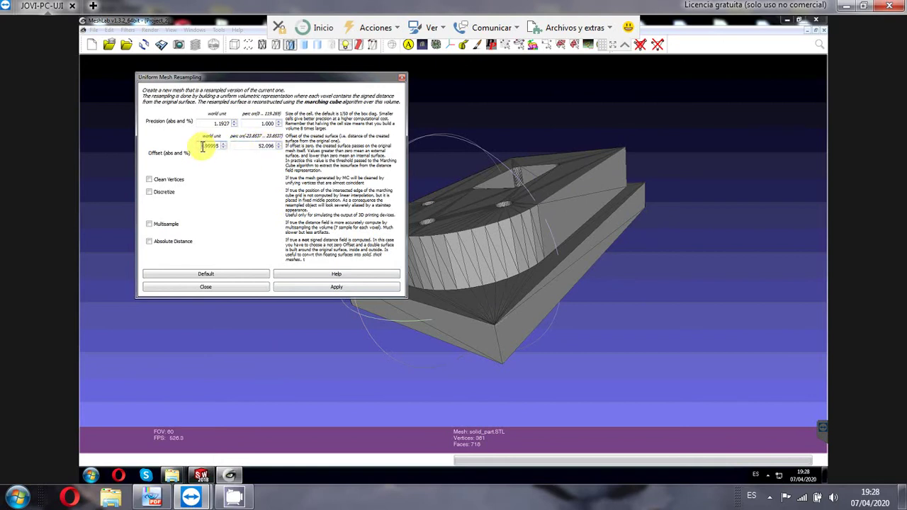
pyautogui.write('1')
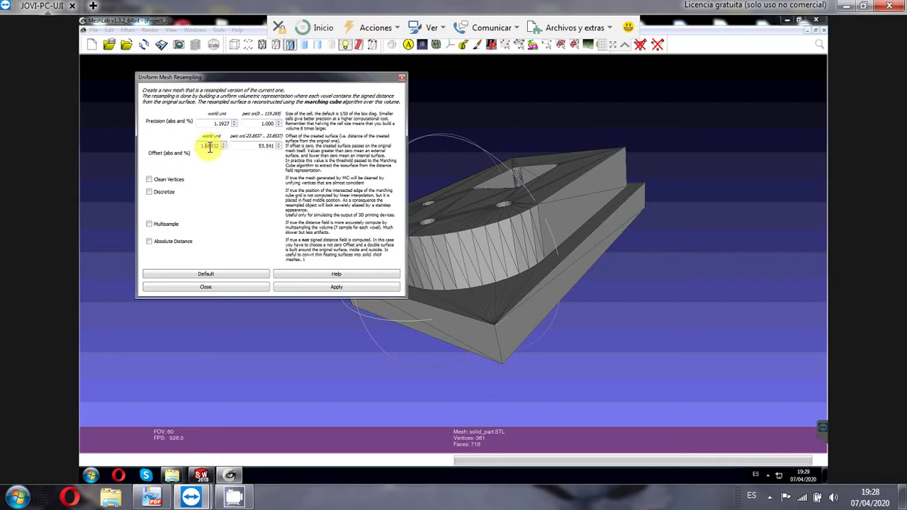
pyautogui.moveTo(208, 147); pyautogui.dragTo(223, 148)
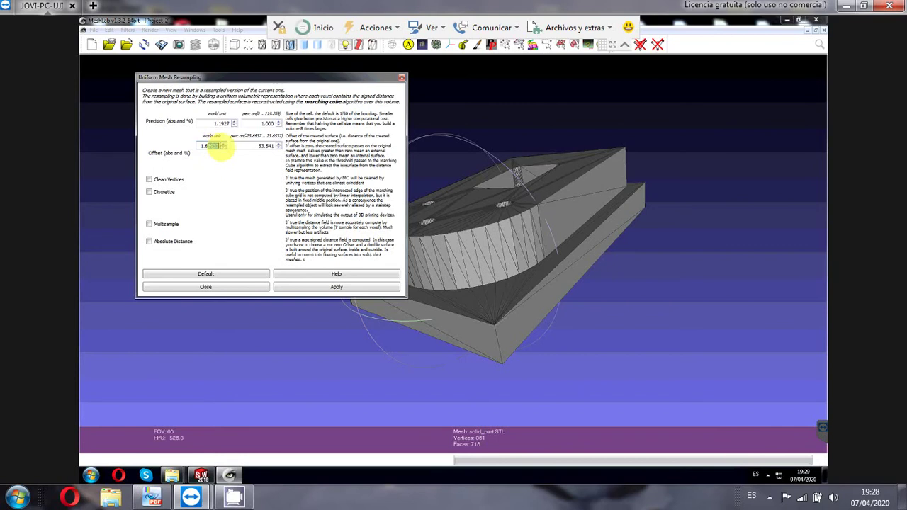
pyautogui.press('BackSpace')
pyautogui.press('BackSpace')
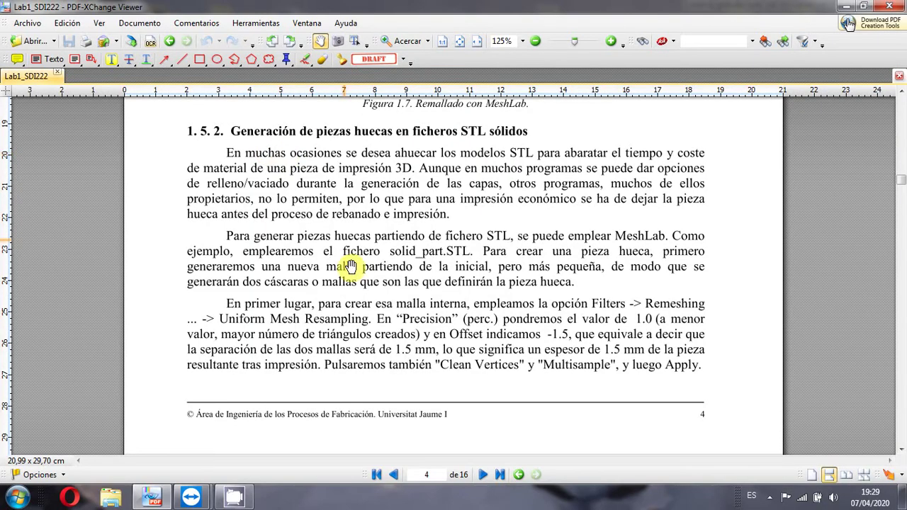
# Step: Consult the guide's offset instructions and set the resampling Offset to -1.54 world units
pyautogui.scroll(-10, 396, 354)
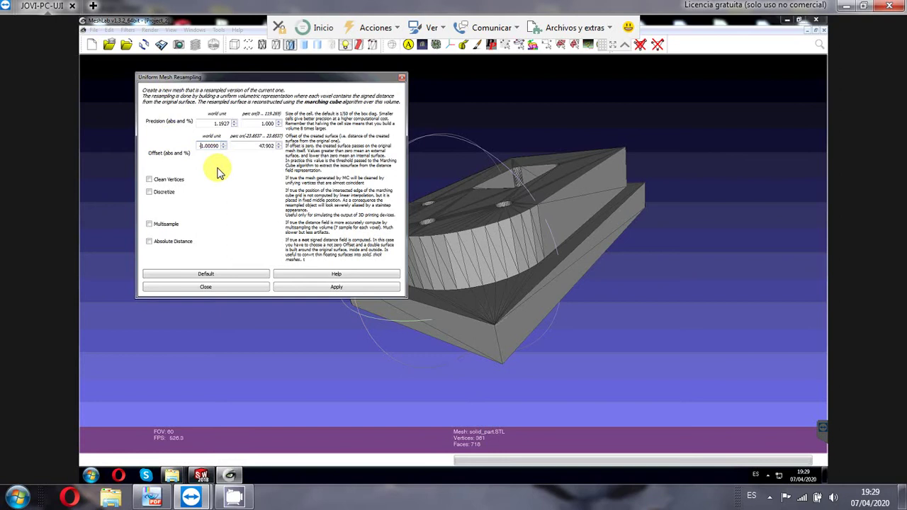
pyautogui.write('1')
pyautogui.press('BackSpace')
pyautogui.press('Delete')
pyautogui.press('Delete')
pyautogui.write('7')
pyautogui.press('BackSpace')
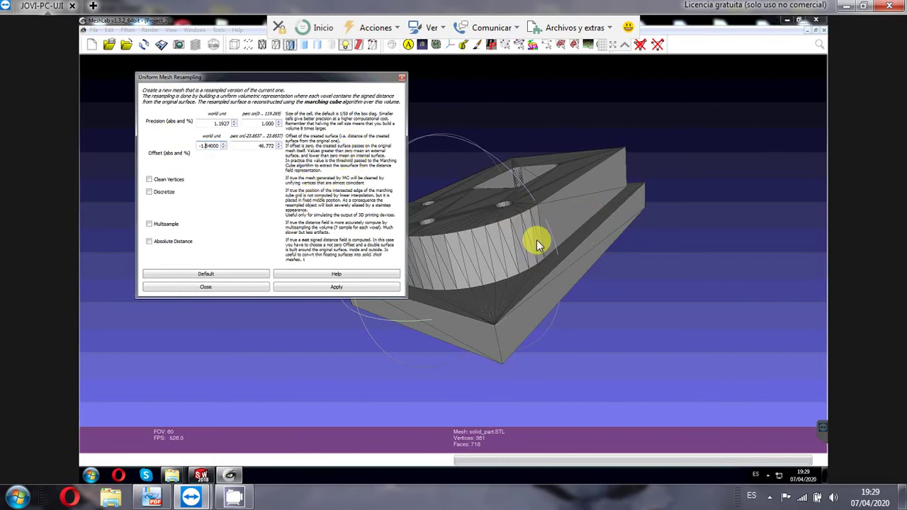
# Step: Check the settings against Figure 1.8 in the PDF-XChange Viewer guide and enable Clean Vertices and Multisample in MeshLab's resampling filter
pyautogui.hotkey('alt', 'Tab')
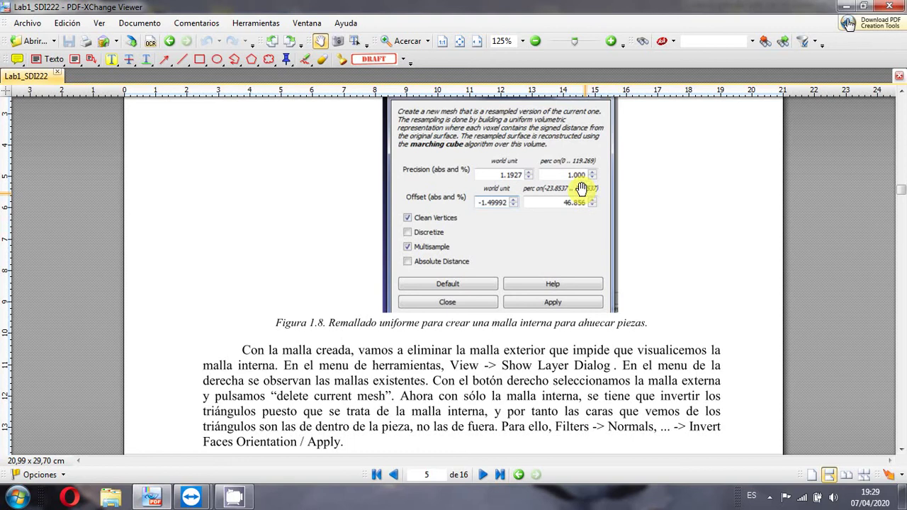
pyautogui.hotkey('alt', 'Tab')
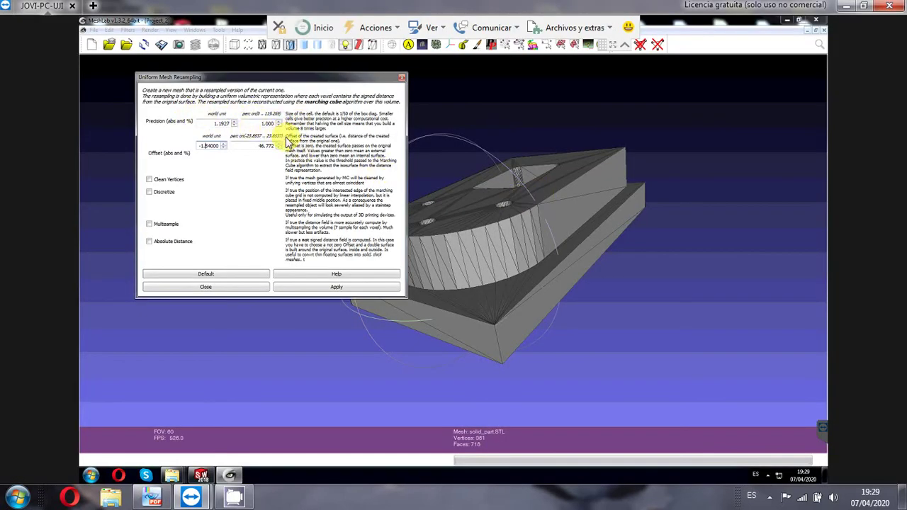
pyautogui.hotkey('alt', 'Tab')
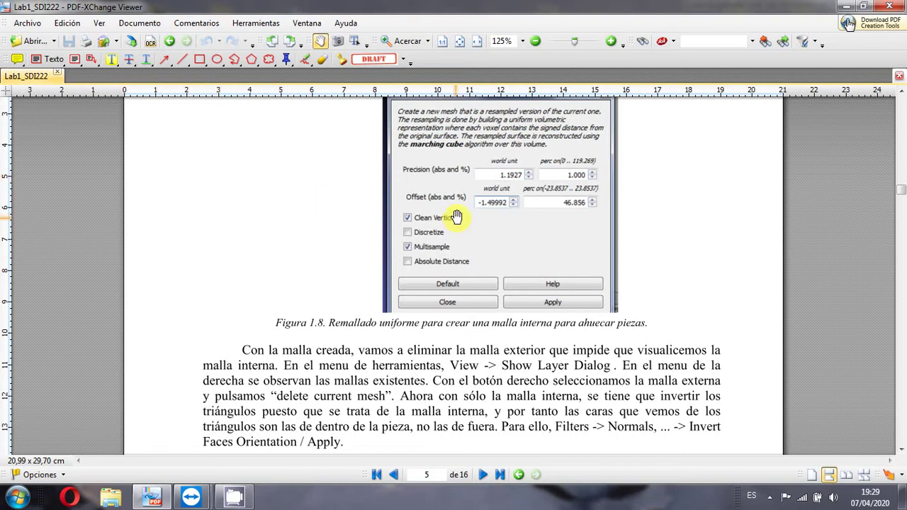
pyautogui.hotkey('alt', 'Tab')
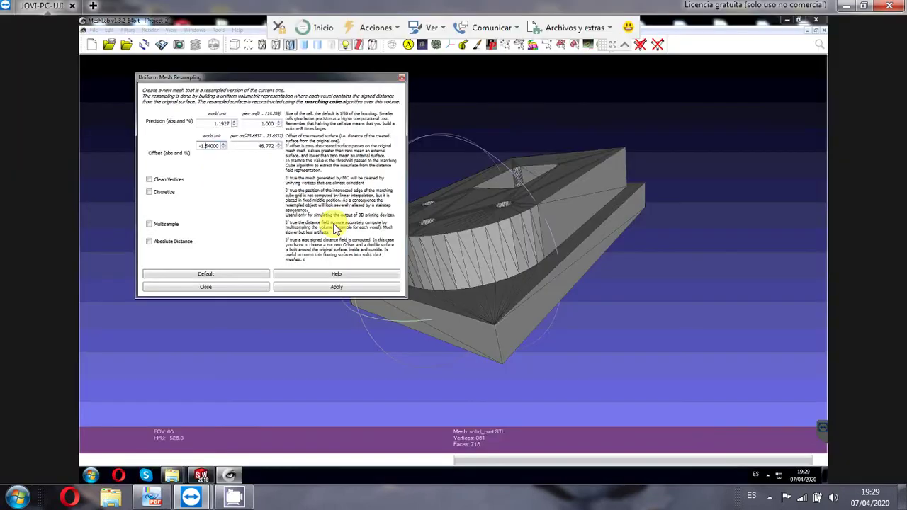
pyautogui.click(149, 180)
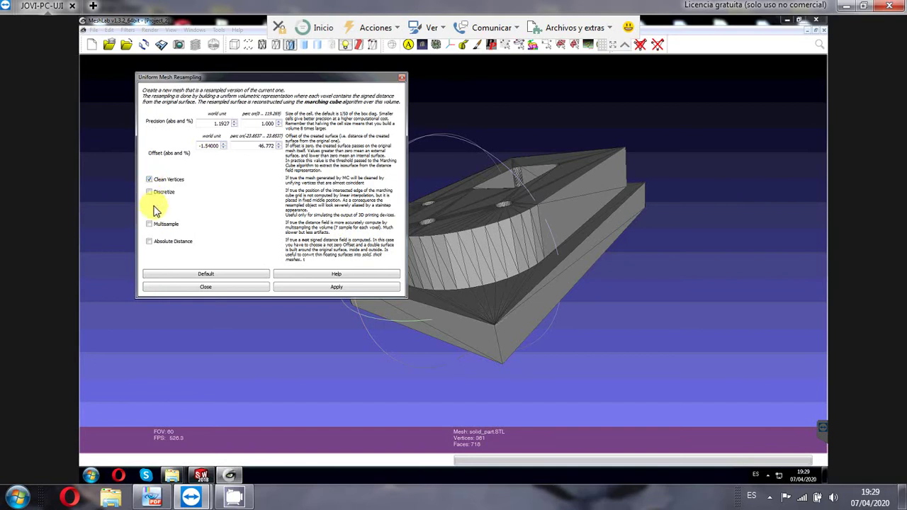
pyautogui.click(149, 224)
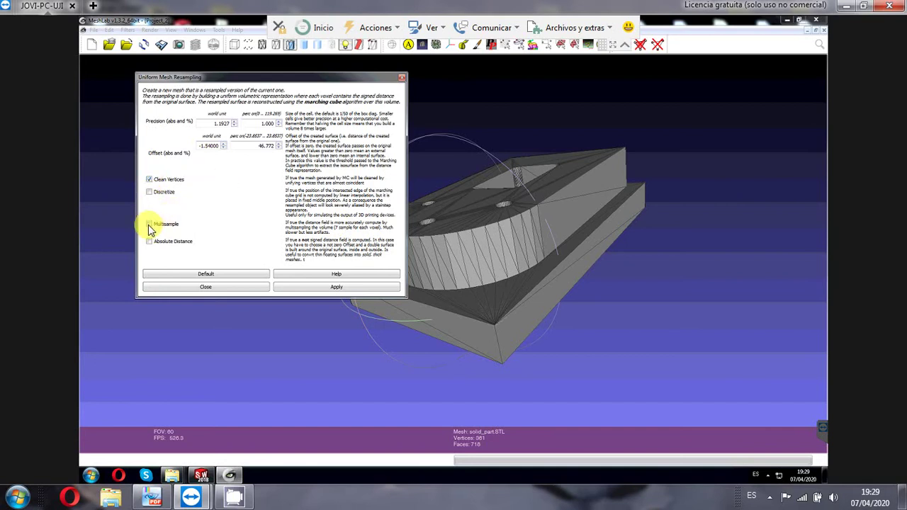
pyautogui.hotkey('alt', 'Tab')
pyautogui.hotkey('alt', 'Tab')
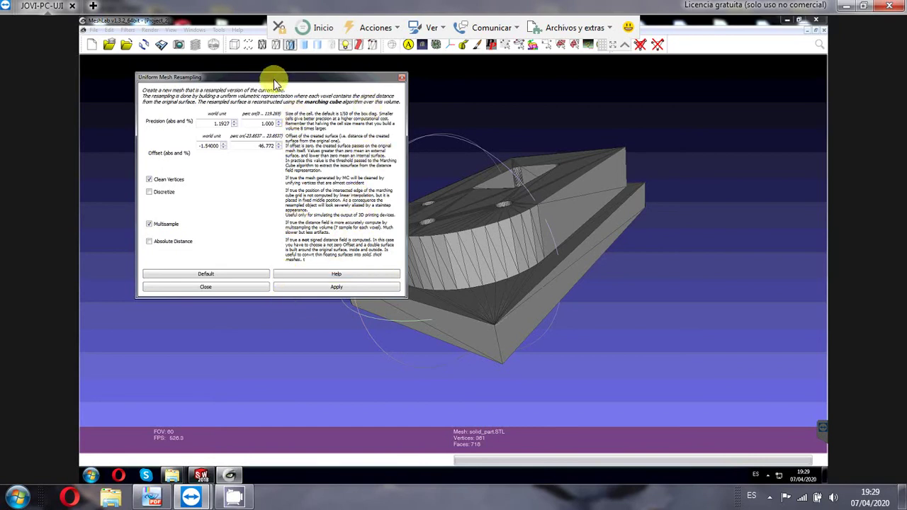
# Step: Apply the Uniform Mesh Resampling filter, close its dialog, and show the layer dialog
pyautogui.moveTo(277, 76); pyautogui.dragTo(251, 93)
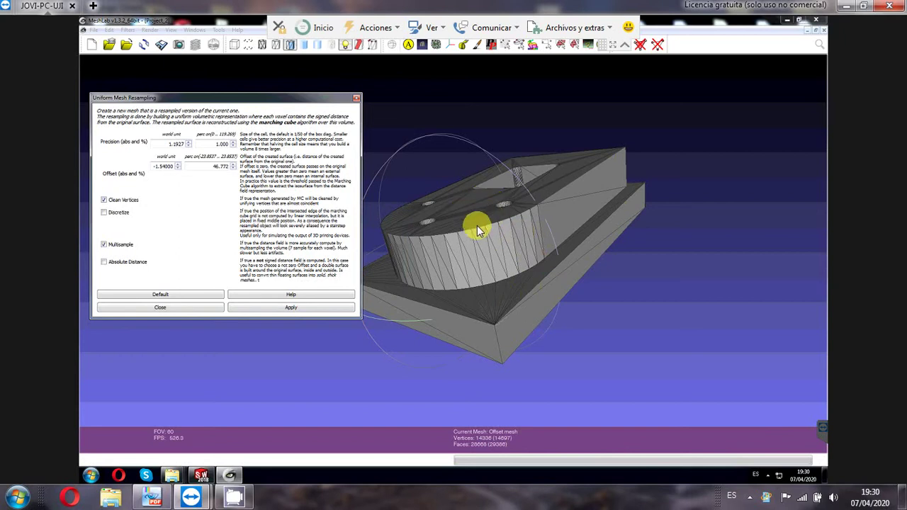
pyautogui.click(160, 308)
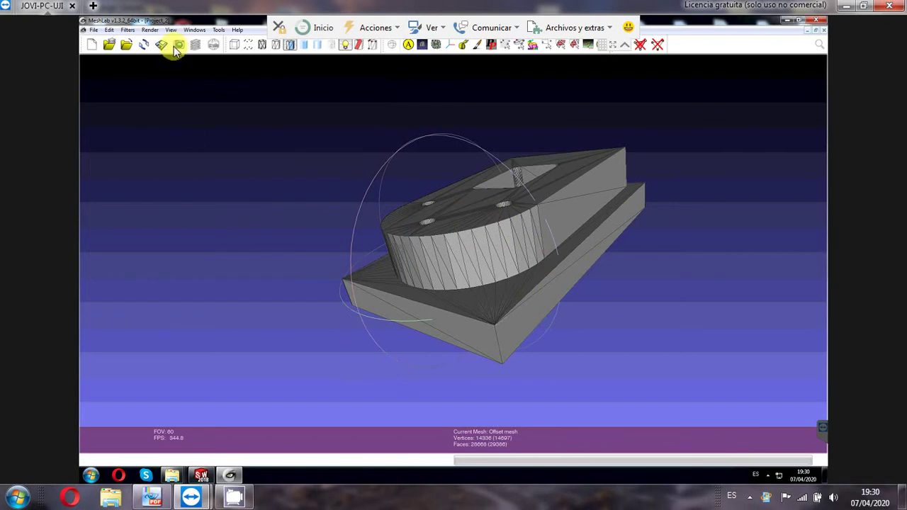
pyautogui.click(171, 32)
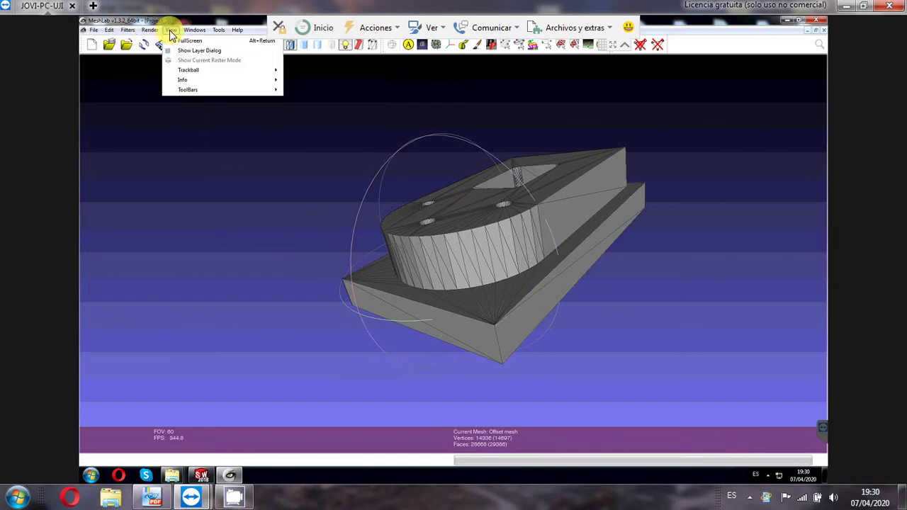
pyautogui.click(204, 51)
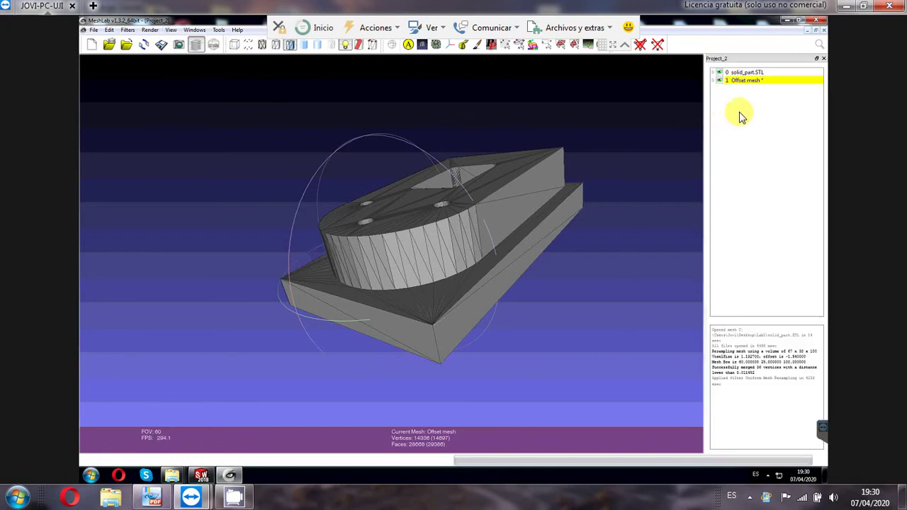
# Step: Hide the solid_part.STL layer to examine the smaller Offset mesh on its own
pyautogui.click(746, 73)
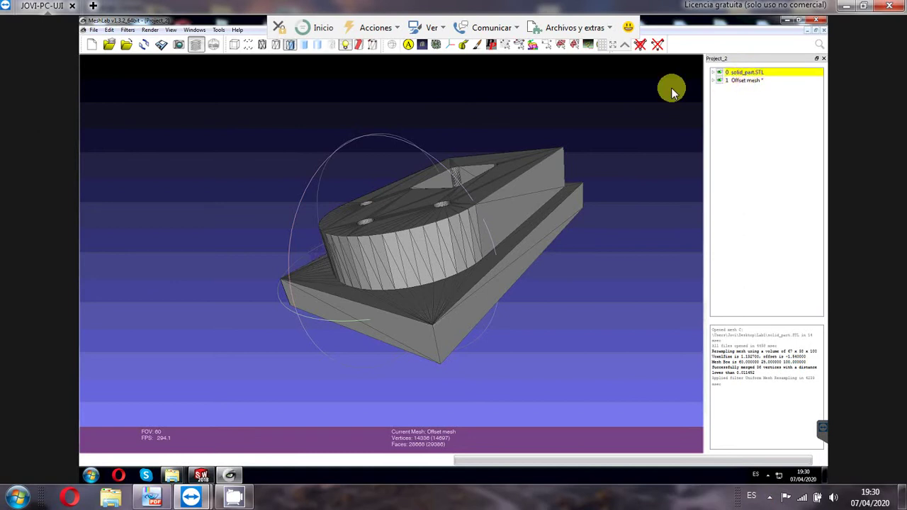
pyautogui.click(748, 81)
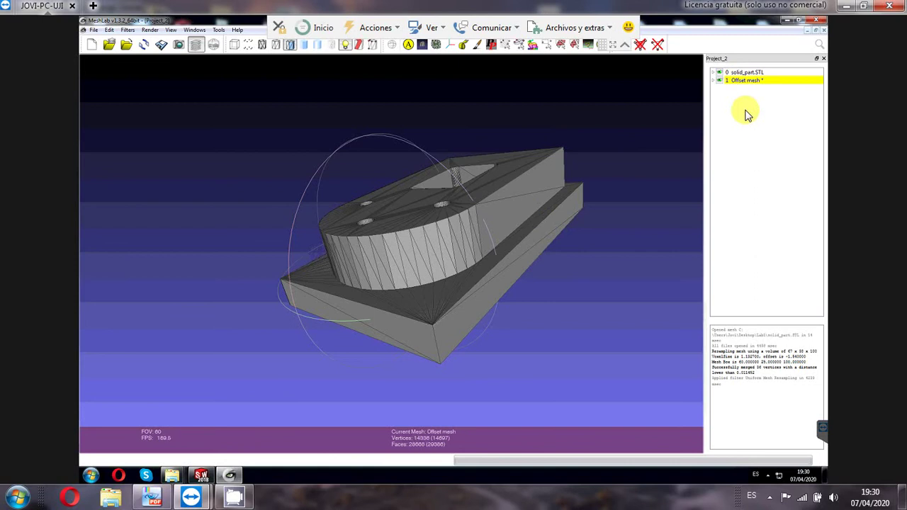
pyautogui.click(720, 73)
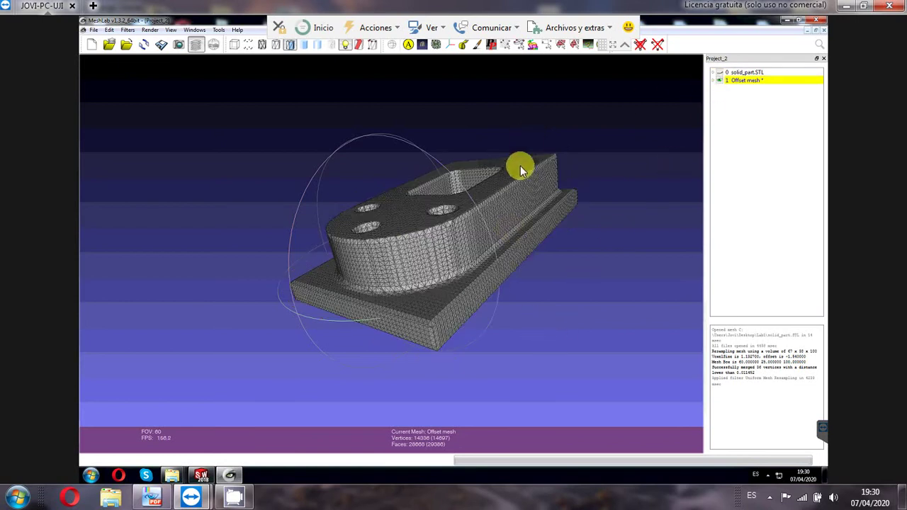
pyautogui.moveTo(520, 170); pyautogui.dragTo(522, 191)
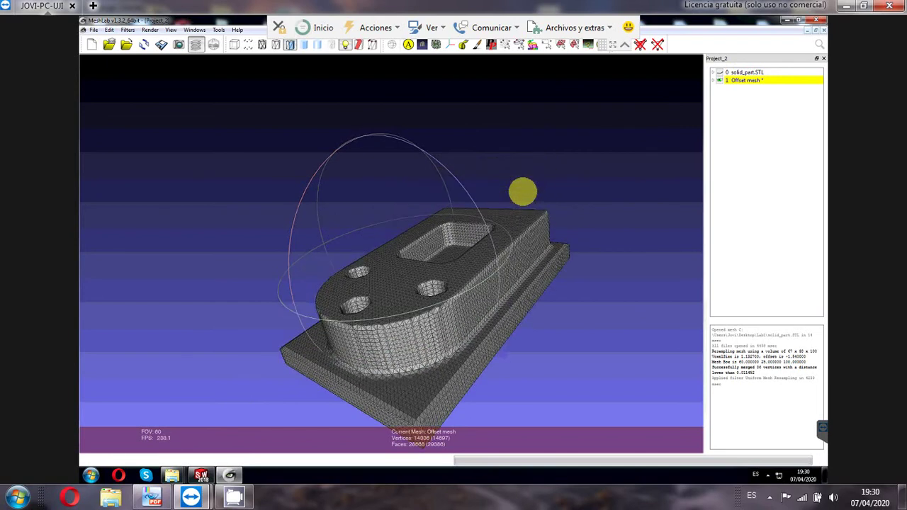
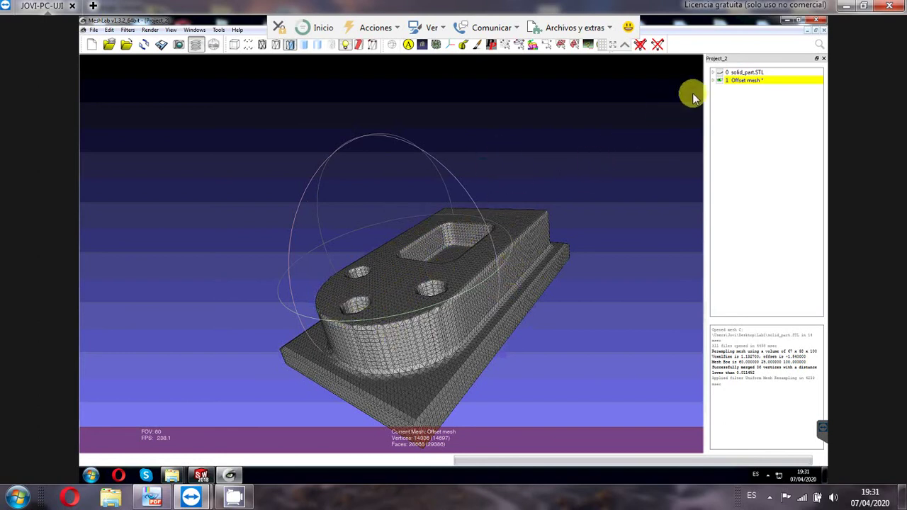
# Step: Delete the outer solid_part.STL mesh from the project, keeping only the Offset mesh
pyautogui.click(745, 73)
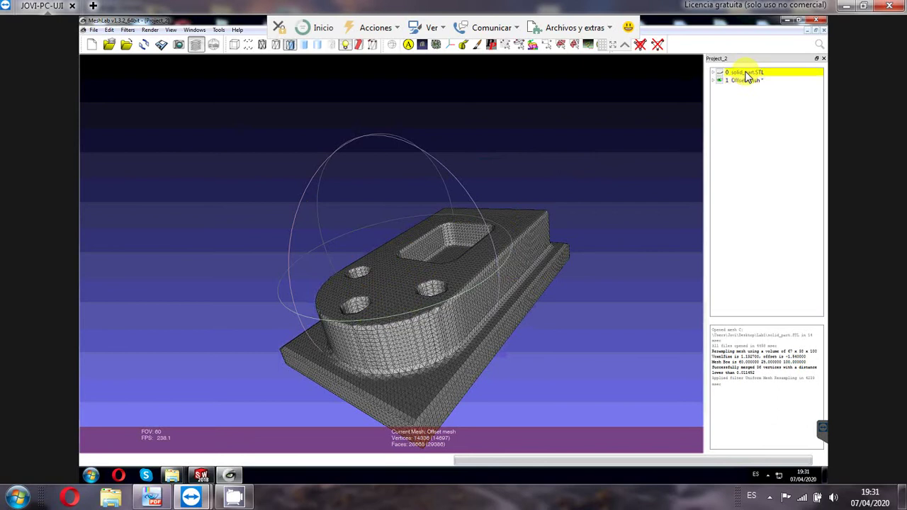
pyautogui.rightClick(747, 76)
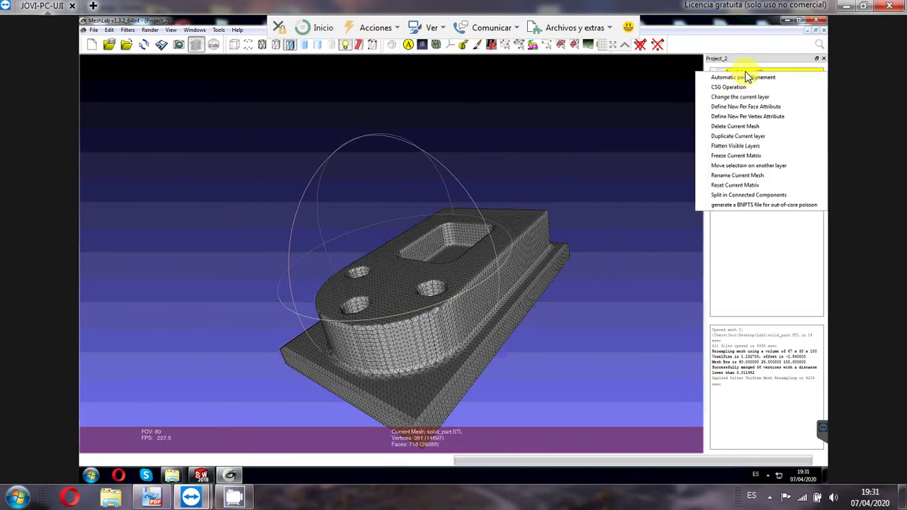
pyautogui.click(629, 98)
pyautogui.rightClick(759, 77)
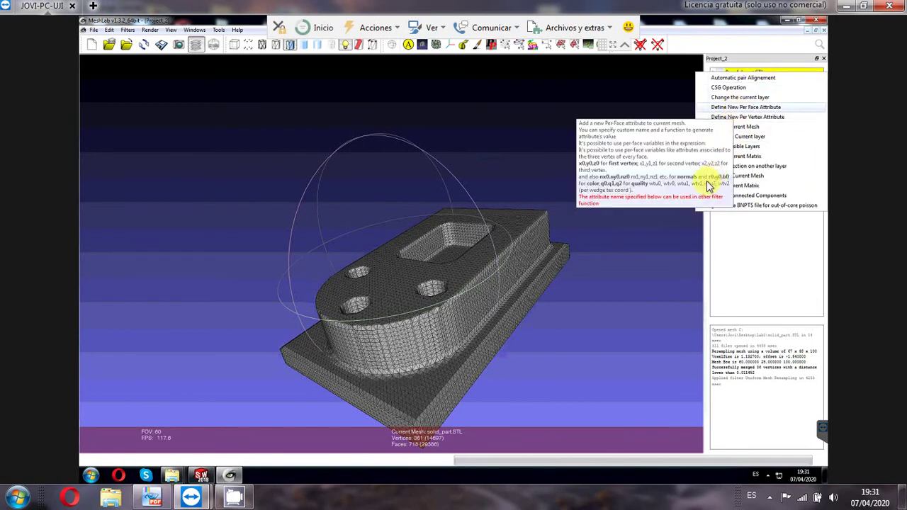
pyautogui.click(735, 127)
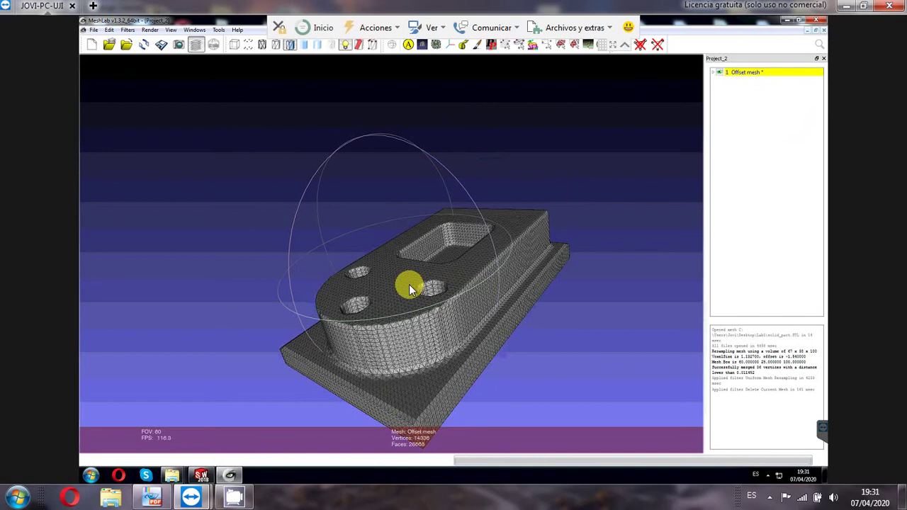
# Step: Apply Invert Faces Orientation with Force Flip to the Offset mesh and close the filter
pyautogui.click(128, 30)
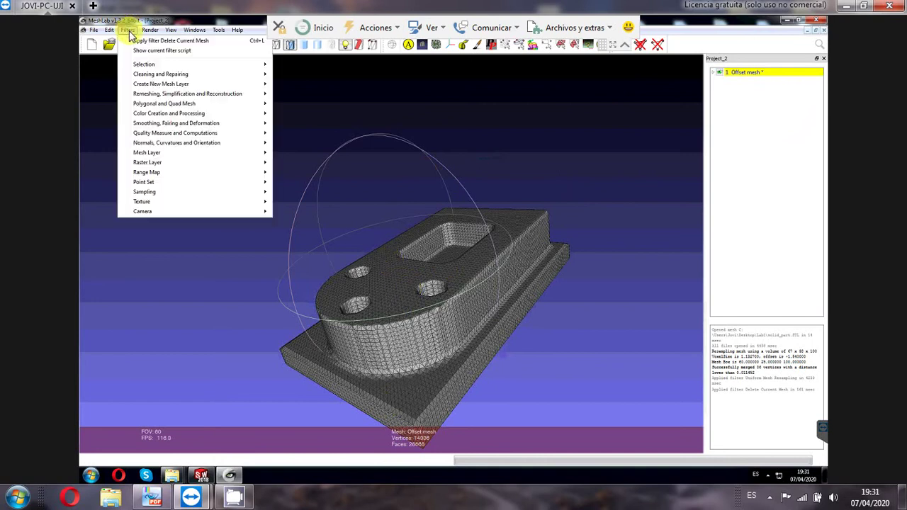
pyautogui.moveTo(160, 130)
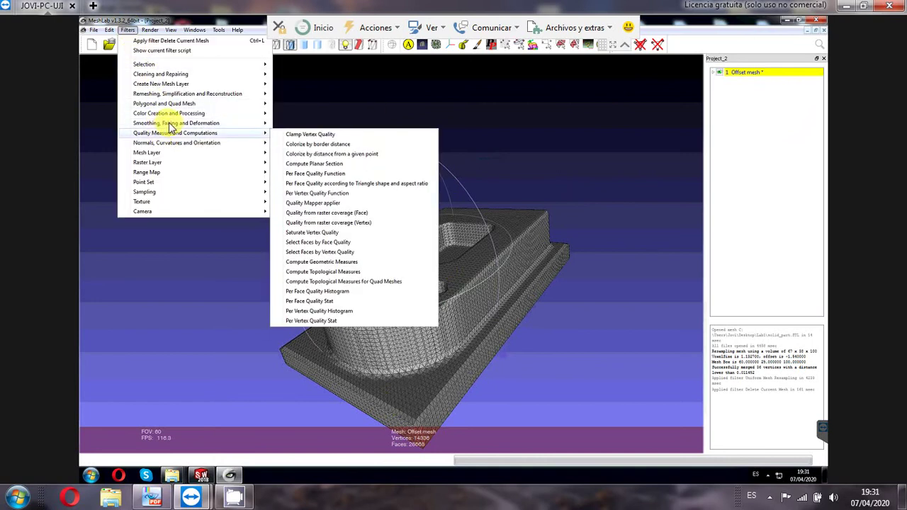
pyautogui.moveTo(178, 143)
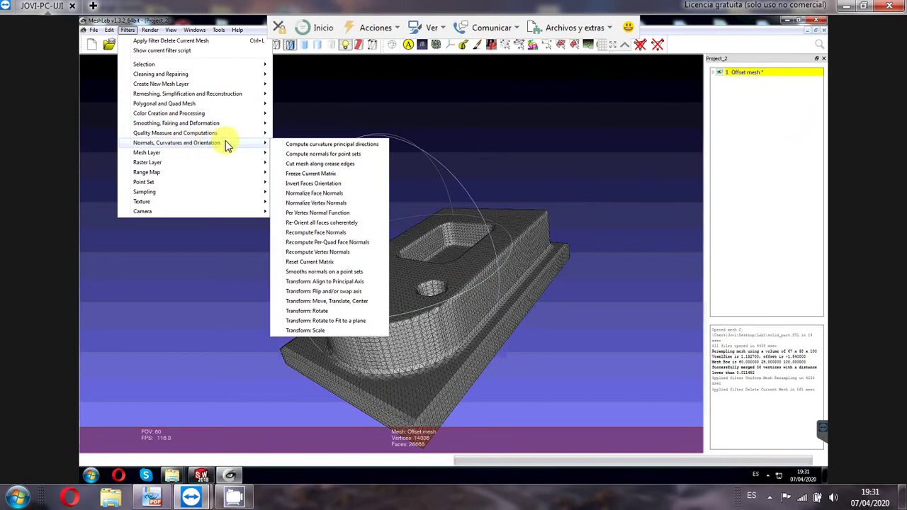
pyautogui.click(336, 183)
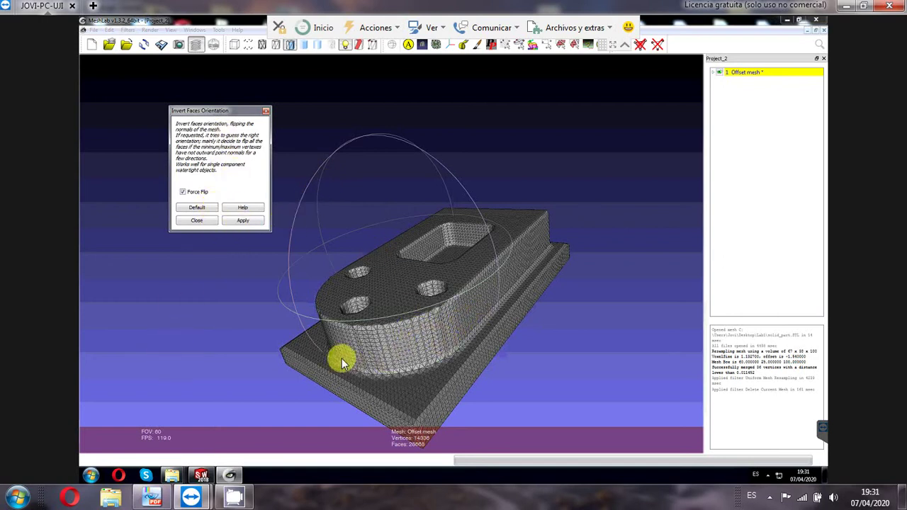
pyautogui.click(243, 221)
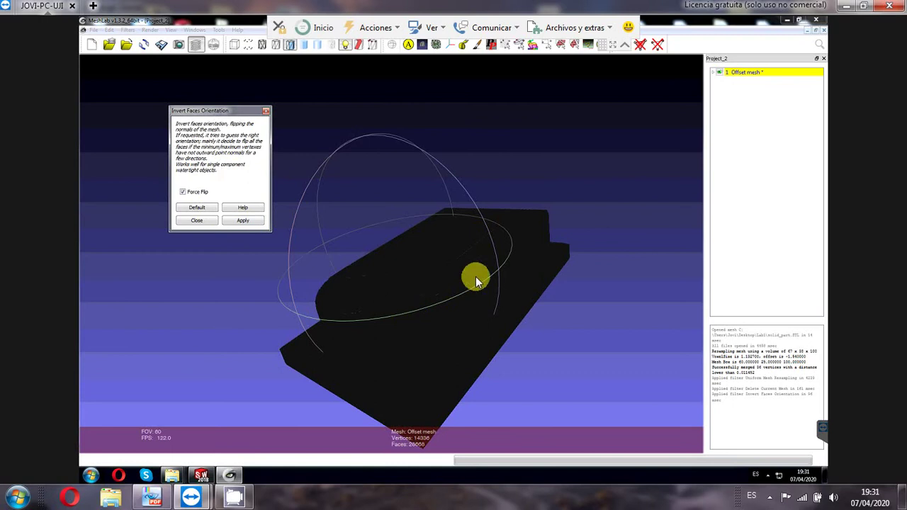
pyautogui.click(204, 221)
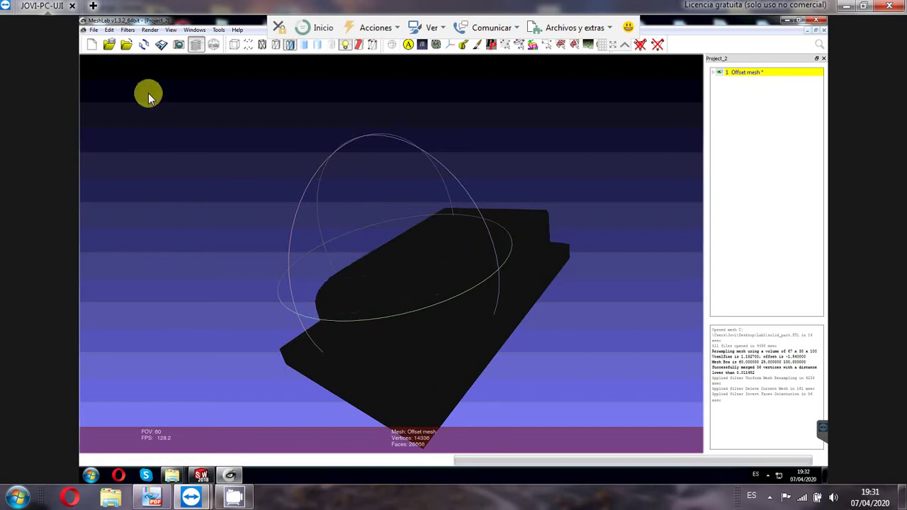
# Step: Import solid_part.STL into the current project alongside the Offset mesh, with Unify Duplicated Vertices enabled
pyautogui.click(128, 47)
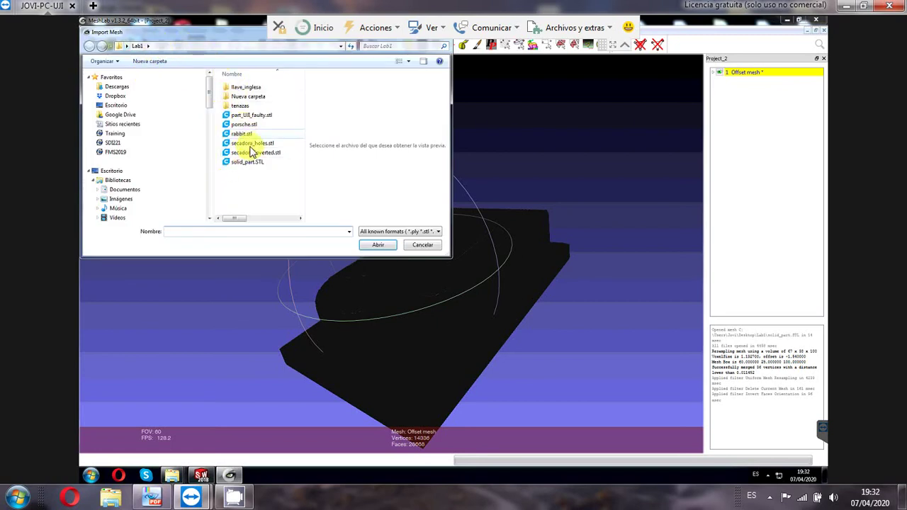
pyautogui.doubleClick(253, 162)
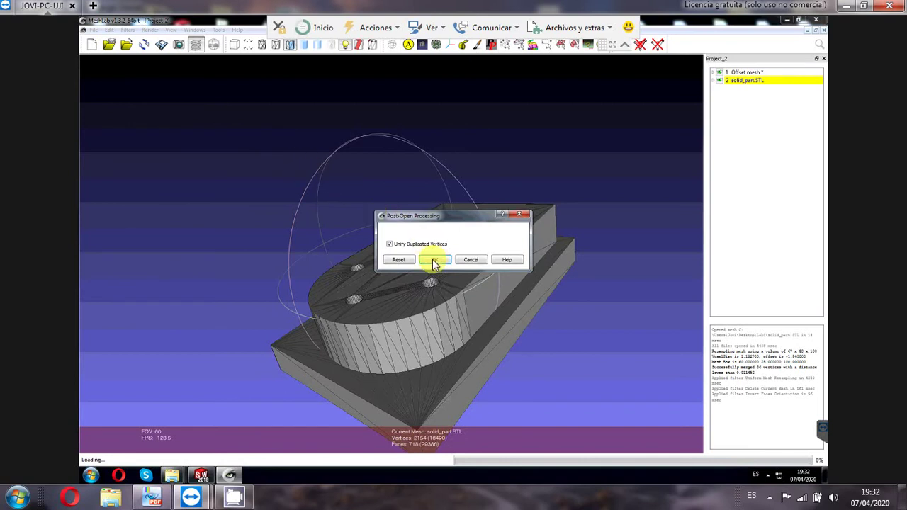
pyautogui.click(434, 260)
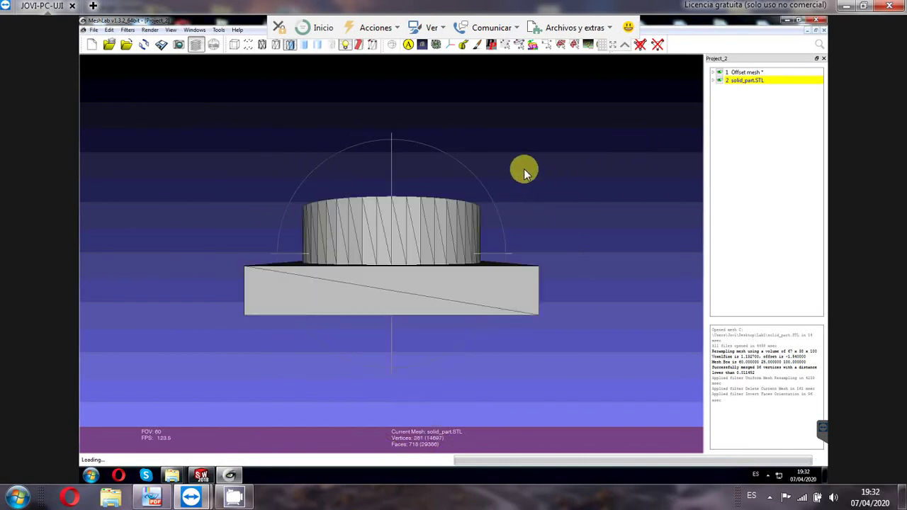
# Step: Compare the outer solid_part.STL with the inner Offset mesh from several angles by hiding and showing the outer layer
pyautogui.moveTo(502, 186); pyautogui.dragTo(530, 200)
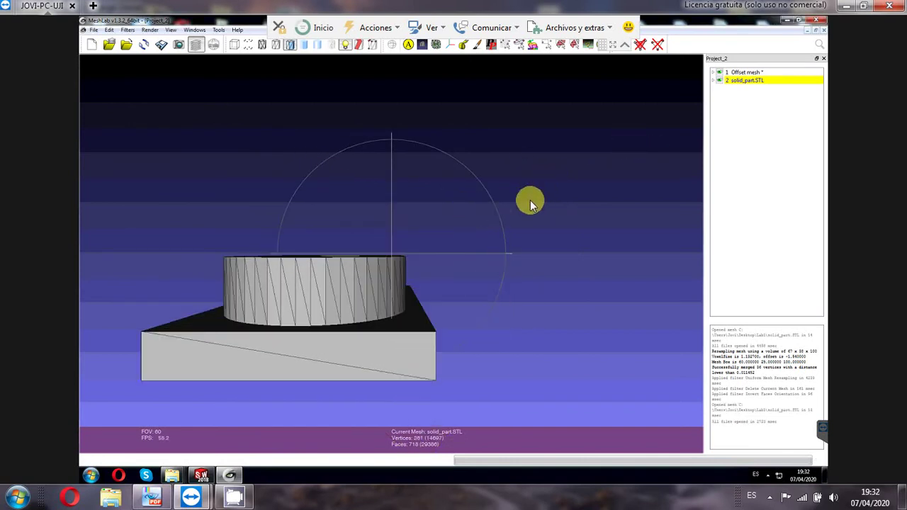
pyautogui.moveTo(496, 239); pyautogui.dragTo(725, 83)
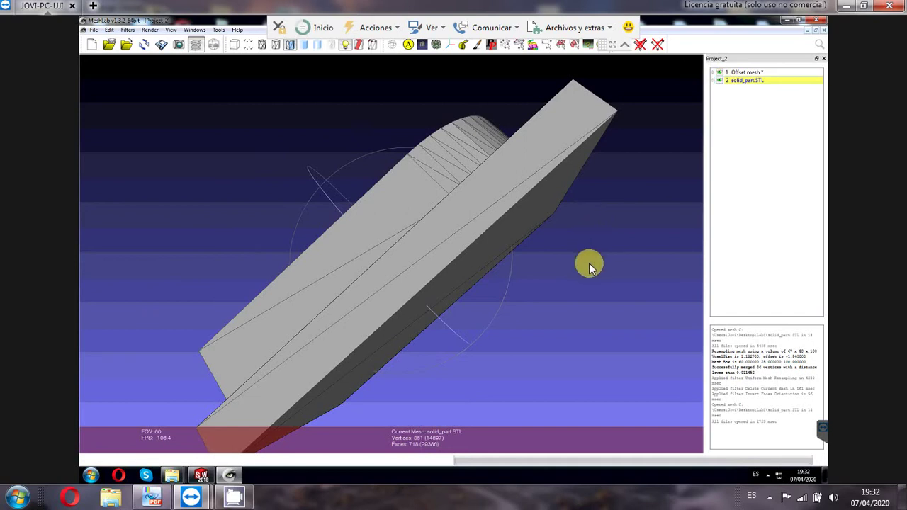
pyautogui.moveTo(487, 160); pyautogui.dragTo(483, 153)
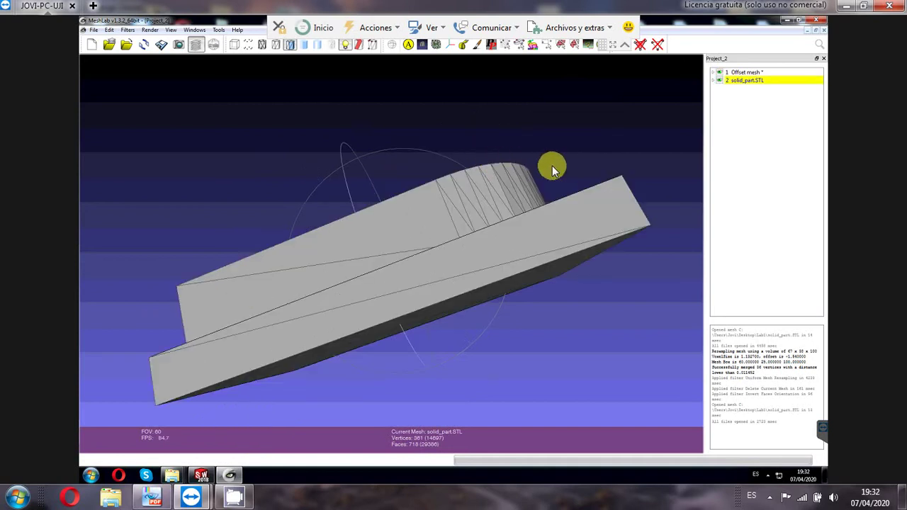
pyautogui.moveTo(565, 207); pyautogui.dragTo(577, 238)
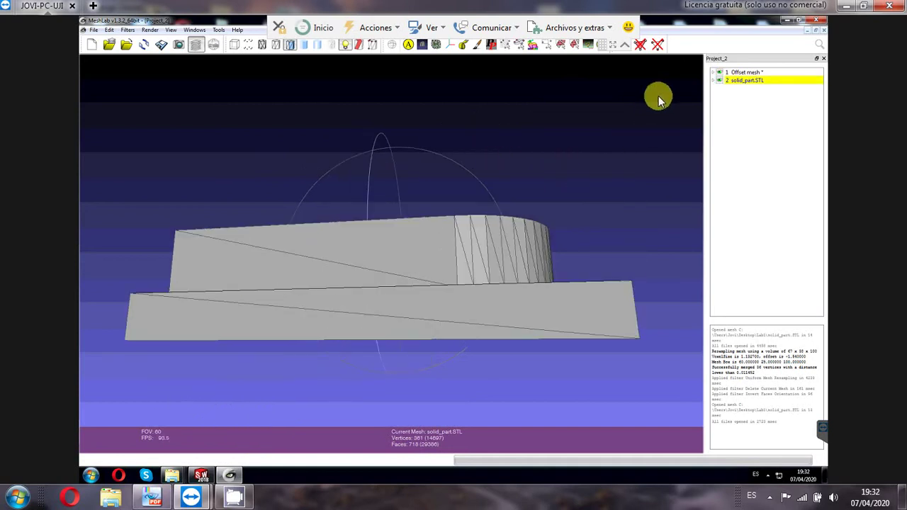
pyautogui.click(720, 82)
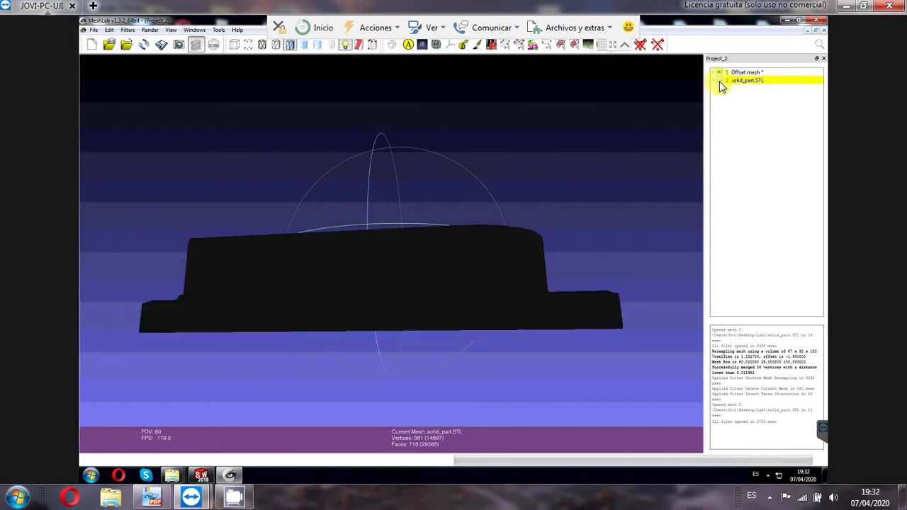
pyautogui.moveTo(567, 225); pyautogui.dragTo(415, 225)
pyautogui.click(717, 81)
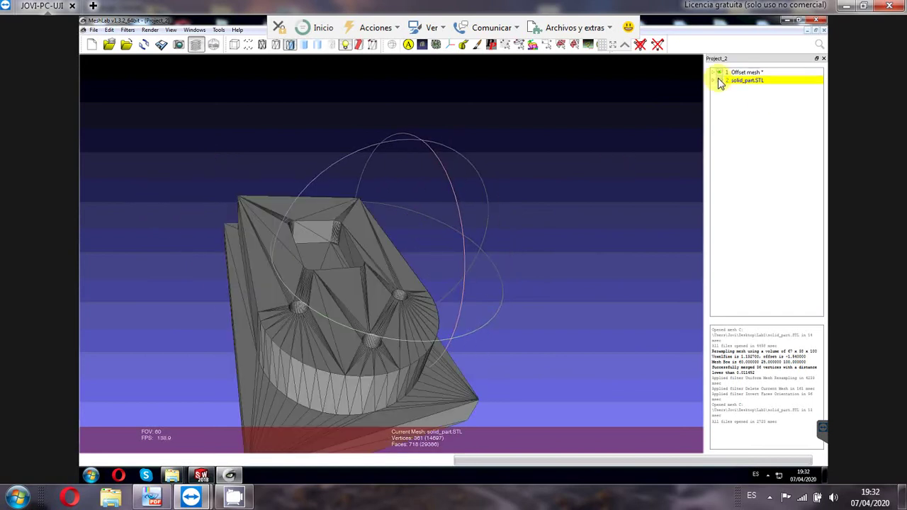
pyautogui.click(718, 81)
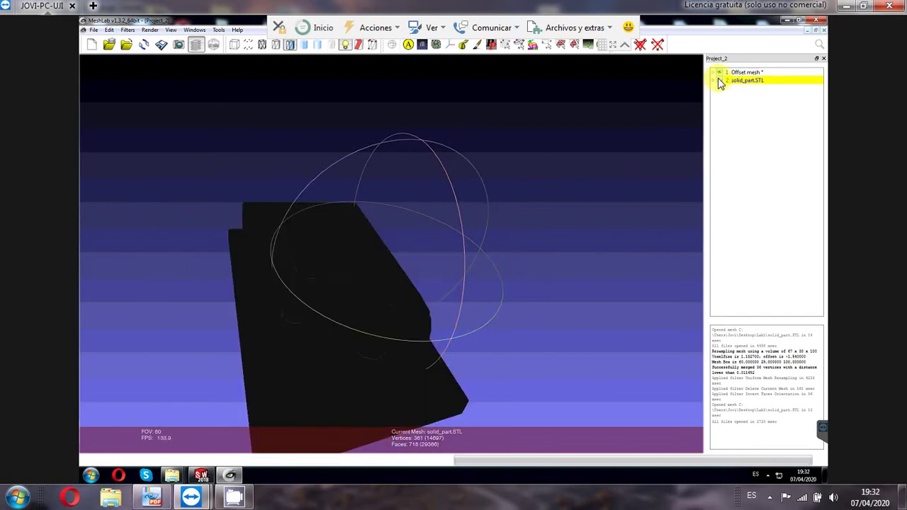
pyautogui.click(720, 82)
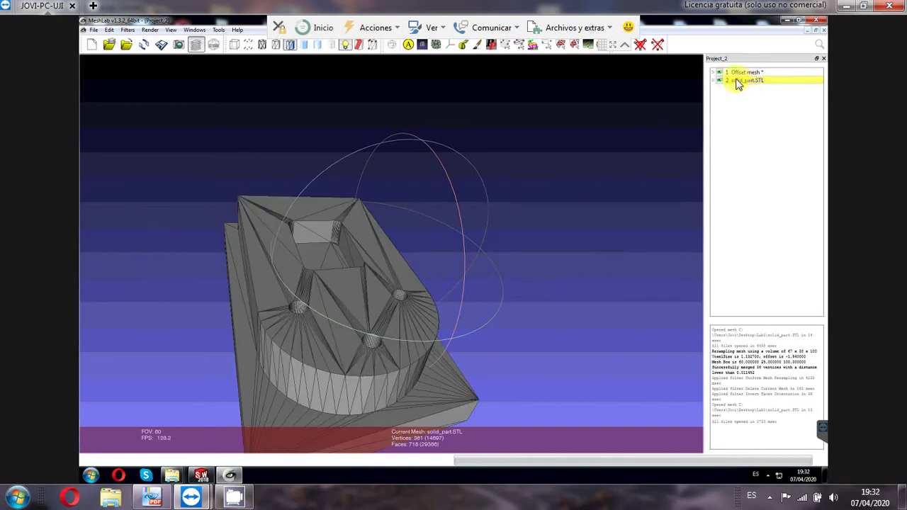
# Step: Look through the filter categories for an operation to apply to the two mesh layers
pyautogui.click(129, 32)
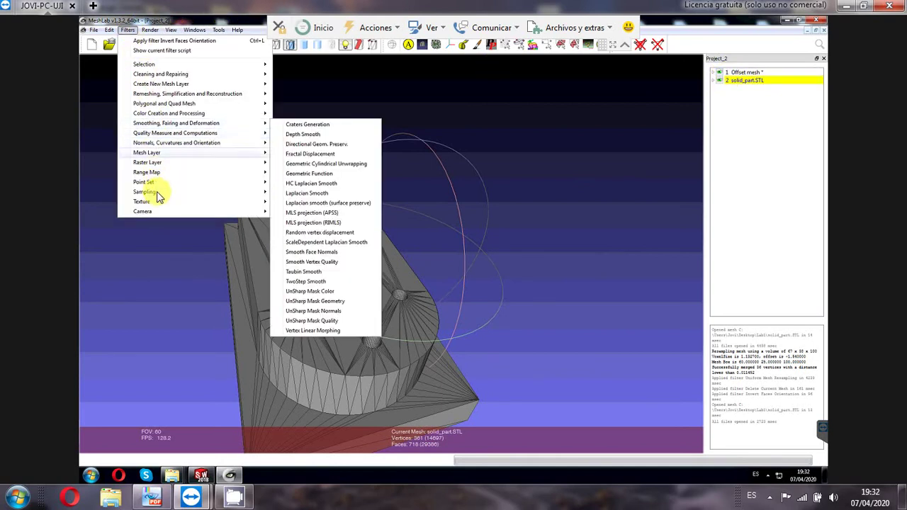
pyautogui.moveTo(173, 85)
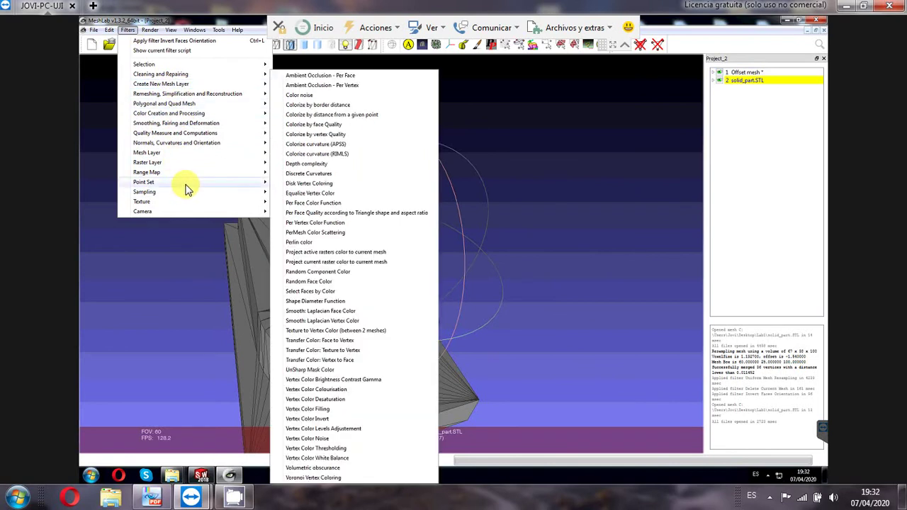
# Step: Flatten the visible layers into one merged mesh, keeping only visible layers merged, source layers deleted and duplicate vertices merged
pyautogui.hotkey('alt', 'Tab')
pyautogui.scroll(-3, 515, 303)
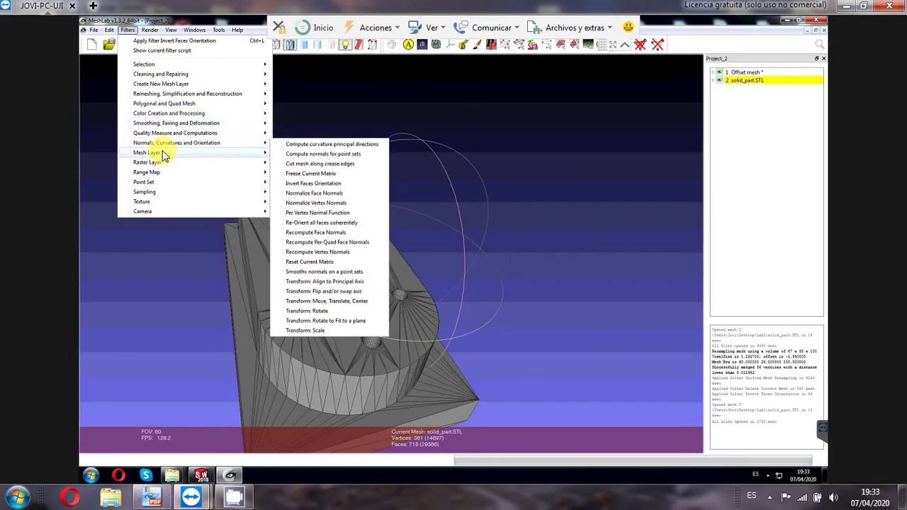
pyautogui.moveTo(160, 154)
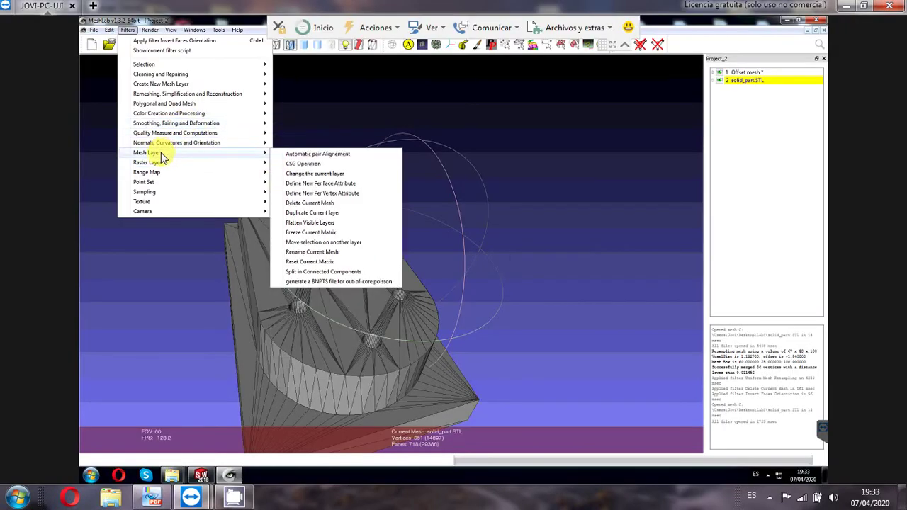
pyautogui.click(328, 224)
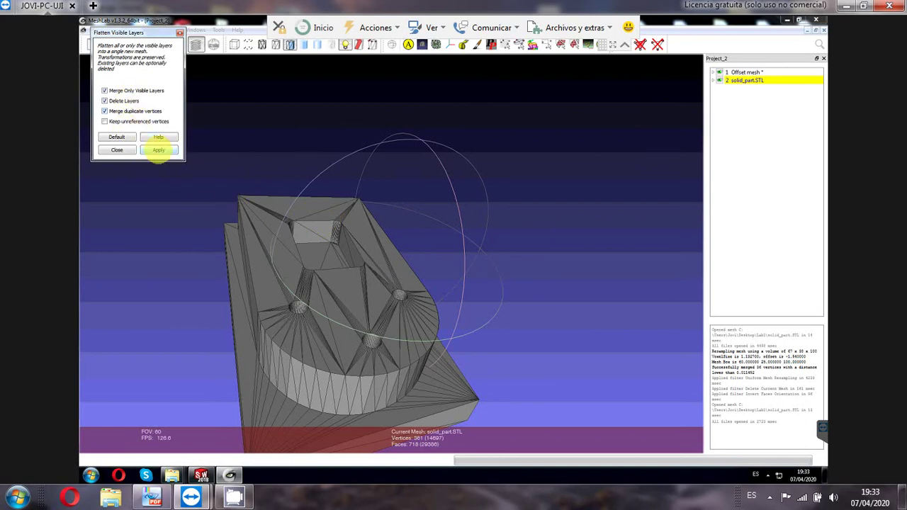
pyautogui.click(158, 149)
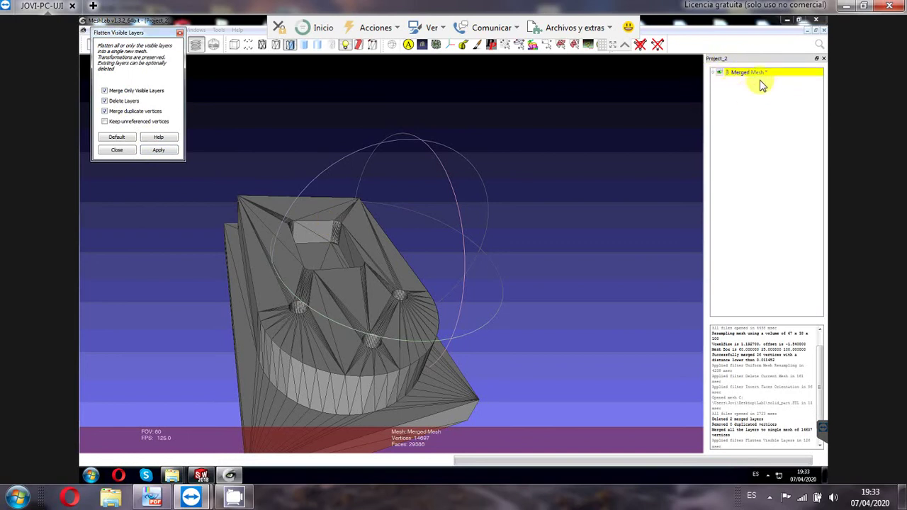
pyautogui.click(118, 153)
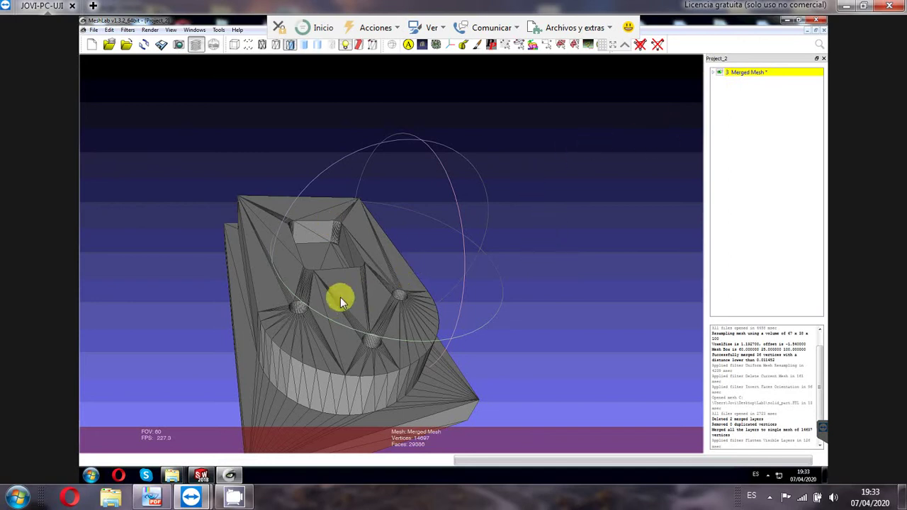
pyautogui.moveTo(553, 277); pyautogui.dragTo(501, 294)
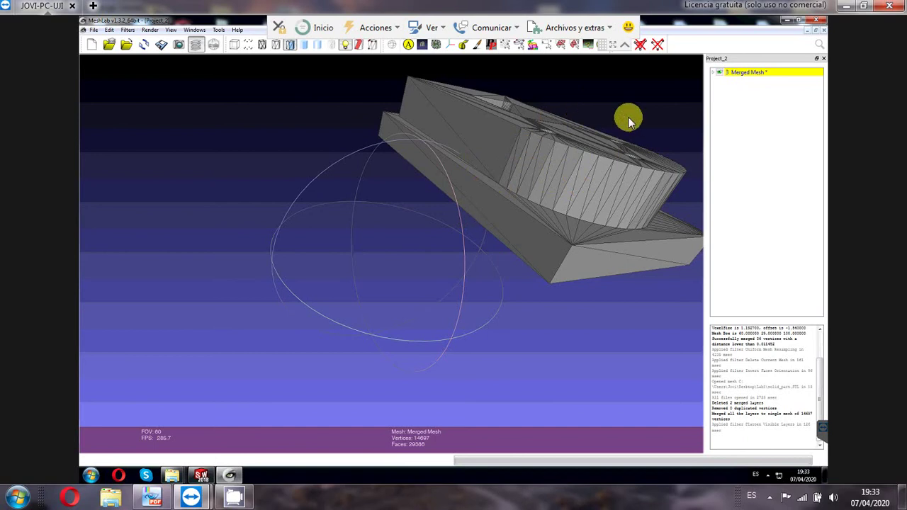
pyautogui.moveTo(598, 120); pyautogui.dragTo(559, 187)
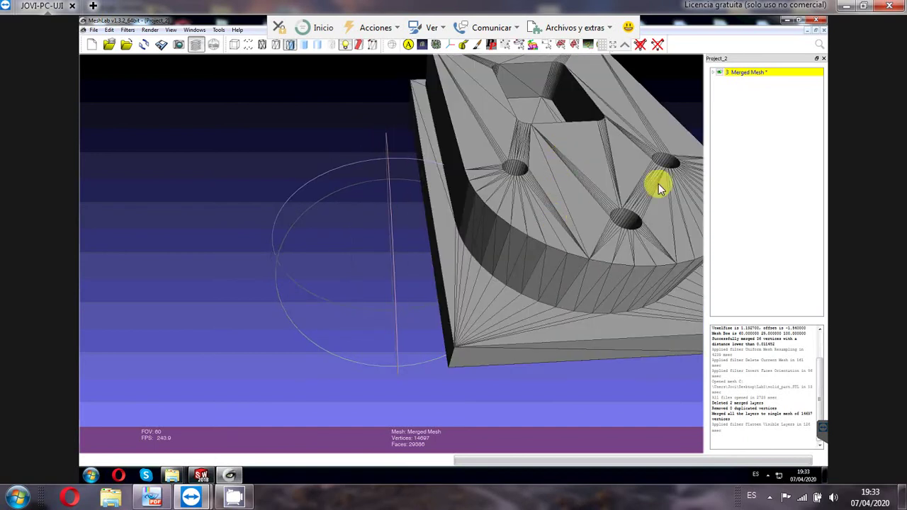
pyautogui.rightClick(760, 78)
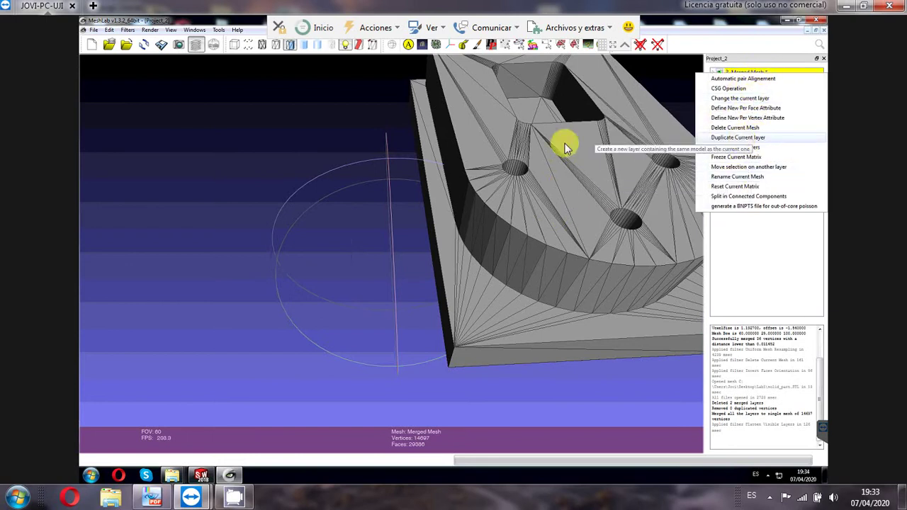
pyautogui.click(313, 112)
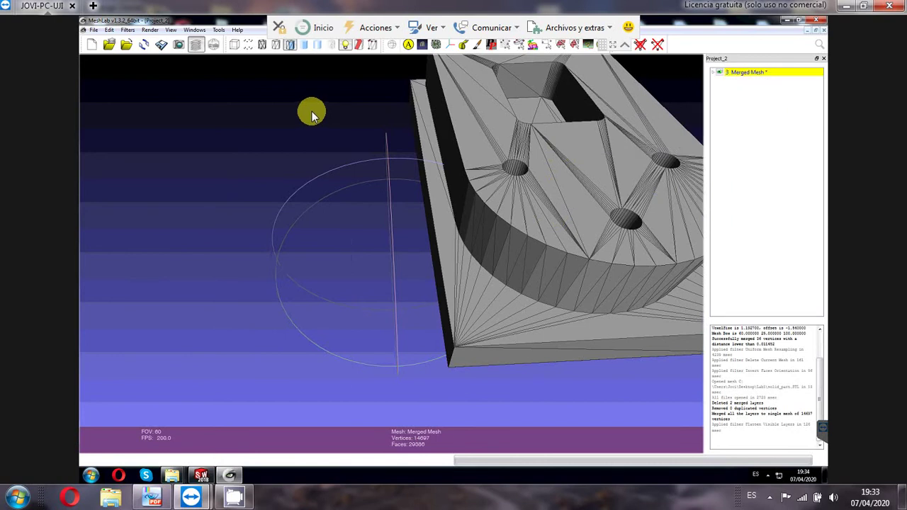
# Step: Export the merged mesh to the Nueva carpeta folder in STL file format under the name pieza_hueca
pyautogui.click(93, 30)
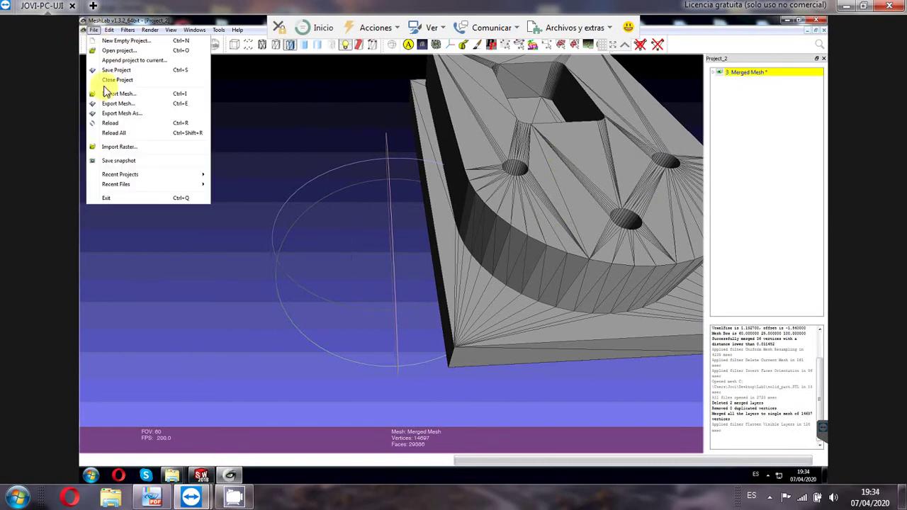
pyautogui.click(134, 115)
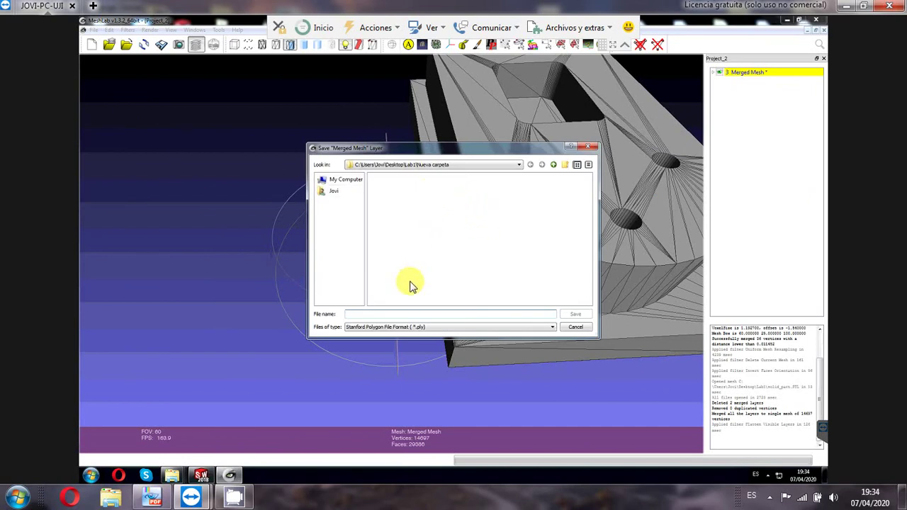
pyautogui.click(413, 327)
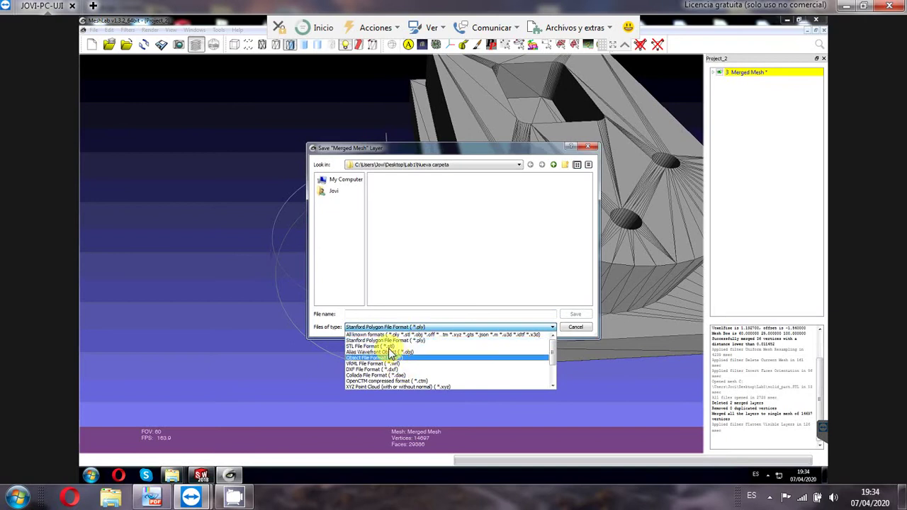
pyautogui.click(389, 347)
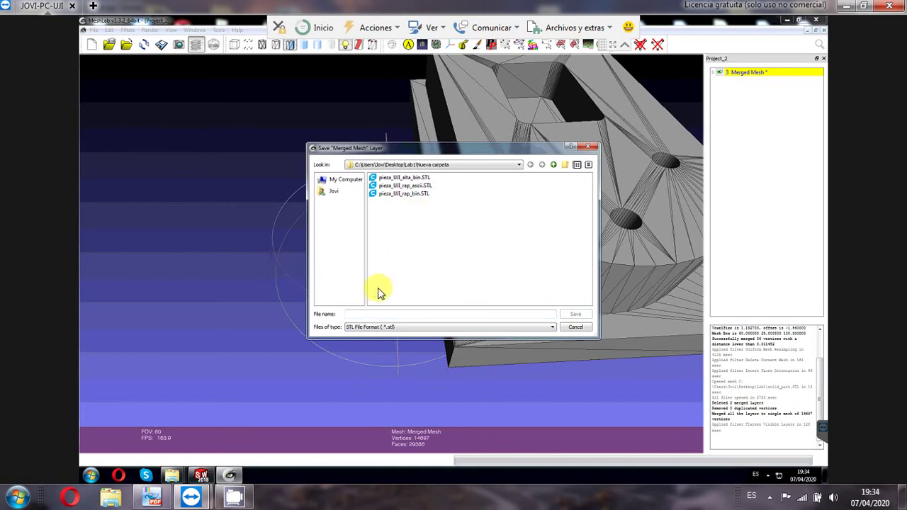
pyautogui.click(357, 313)
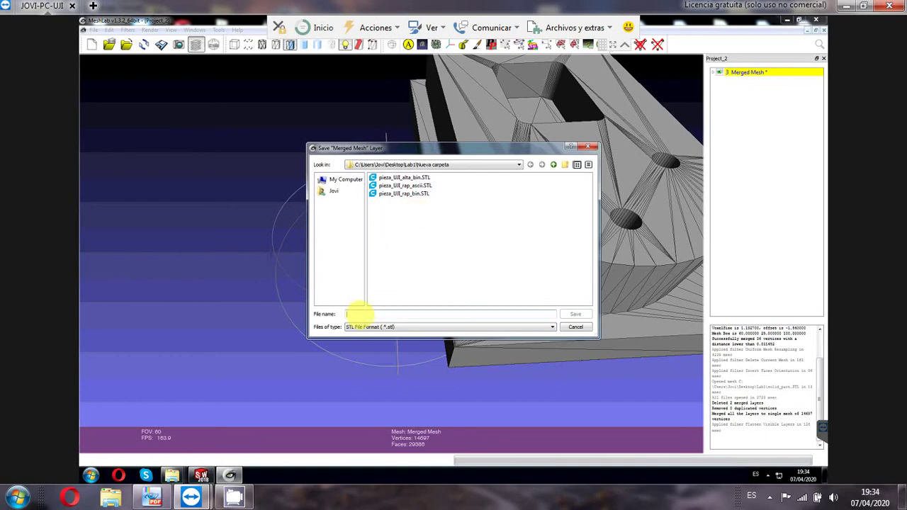
pyautogui.write('pieza_')
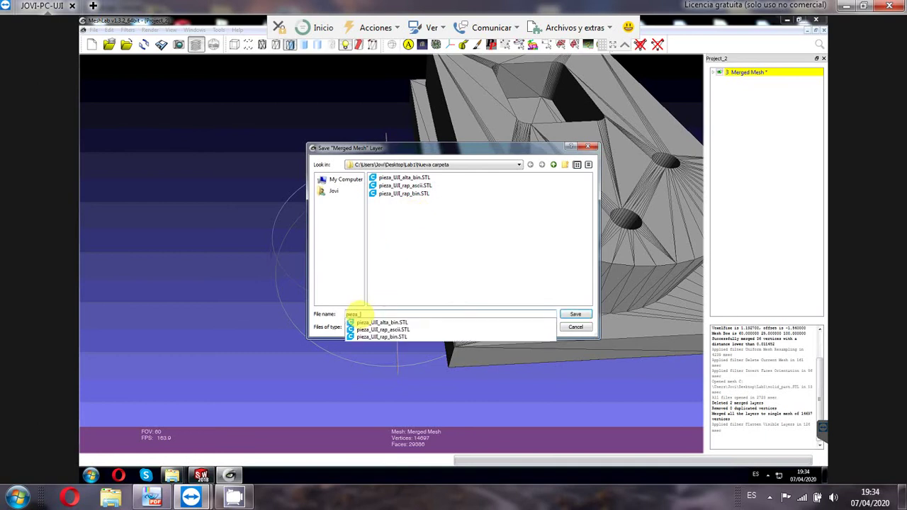
pyautogui.write('hueca')
pyautogui.press('Return')
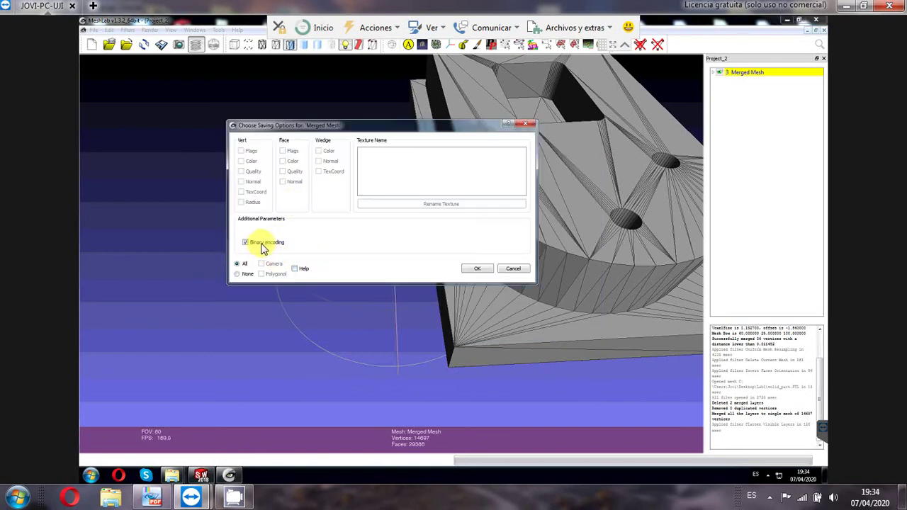
pyautogui.click(246, 243)
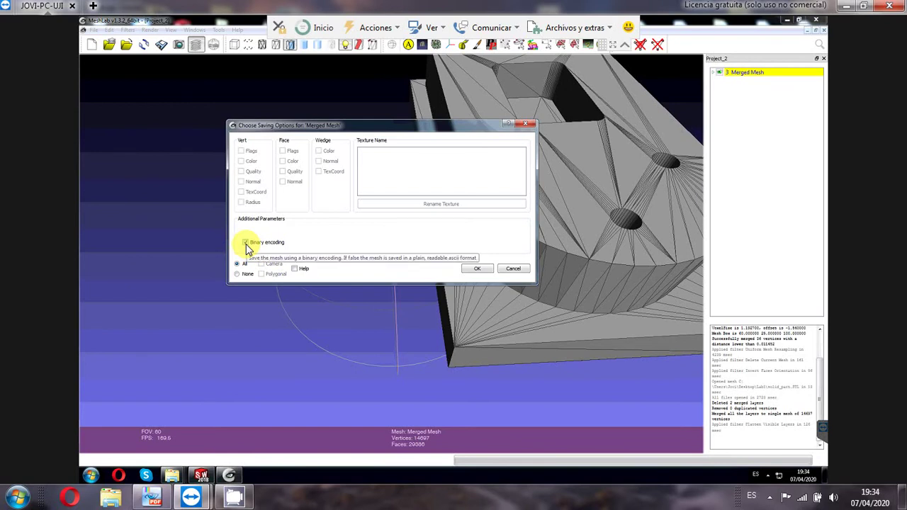
pyautogui.click(479, 269)
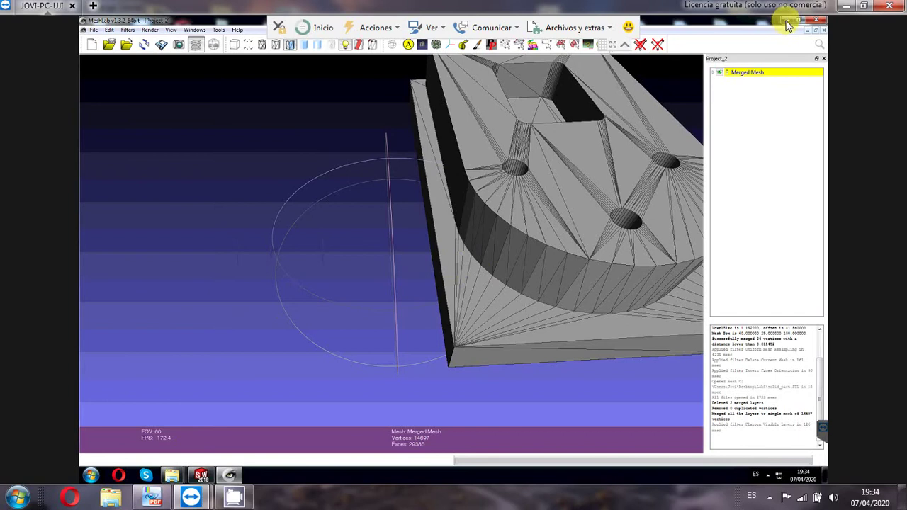
# Step: Launch viscamview.exe from the VisCAM View folder inside Software_impresión_3D and dismiss its startup dialogs
pyautogui.click(178, 477)
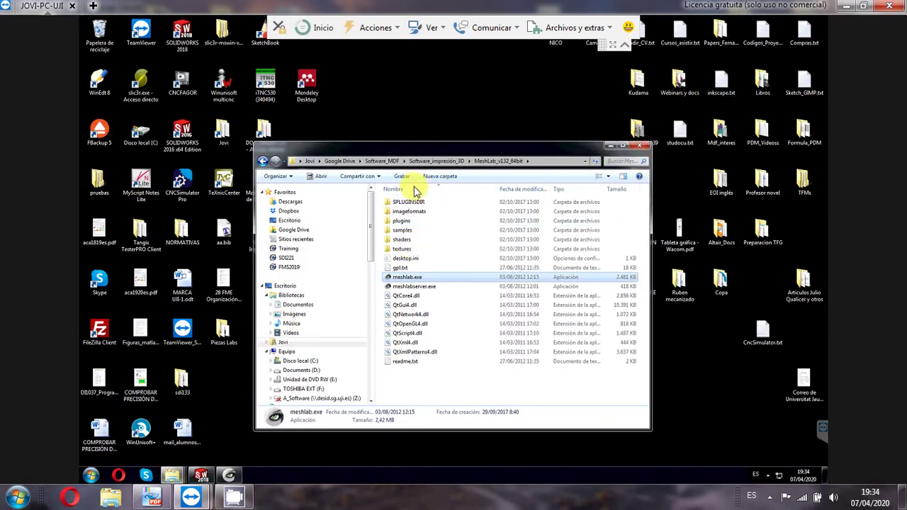
pyautogui.click(420, 161)
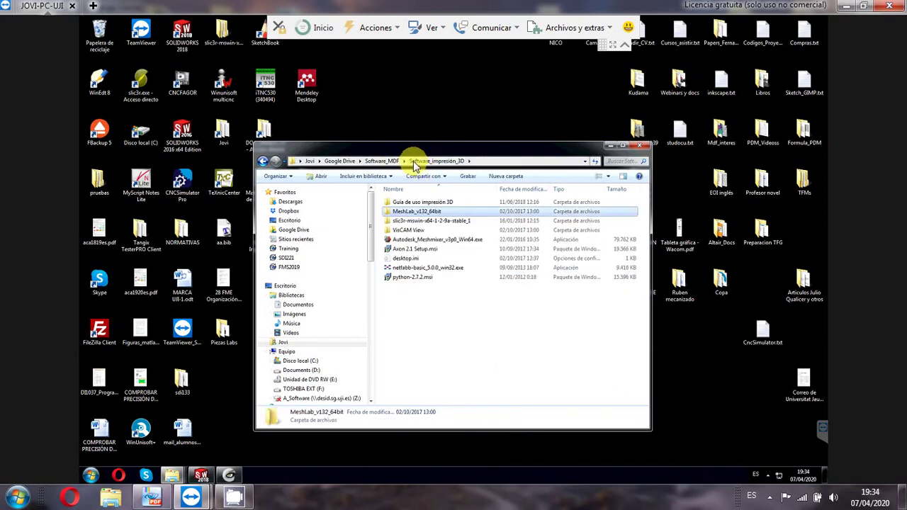
pyautogui.click(407, 231)
pyautogui.doubleClick(407, 230)
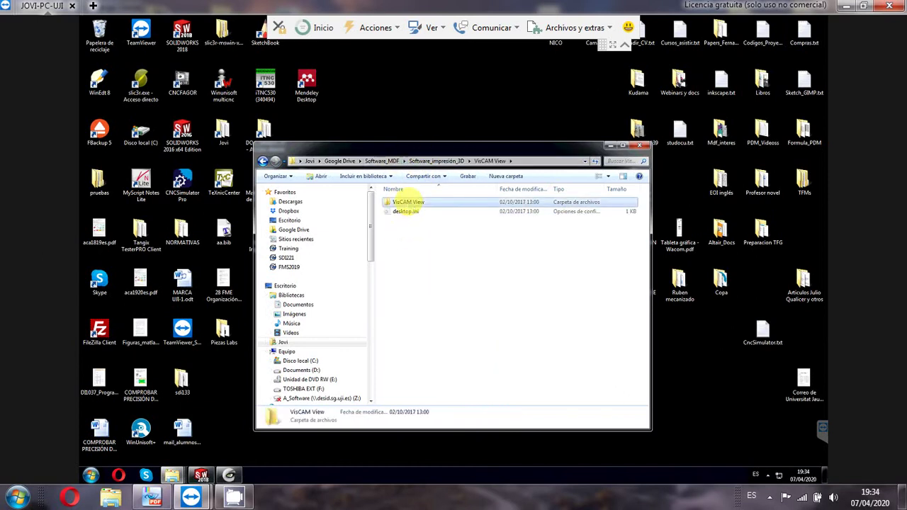
pyautogui.doubleClick(402, 202)
pyautogui.scroll(-3, 419, 339)
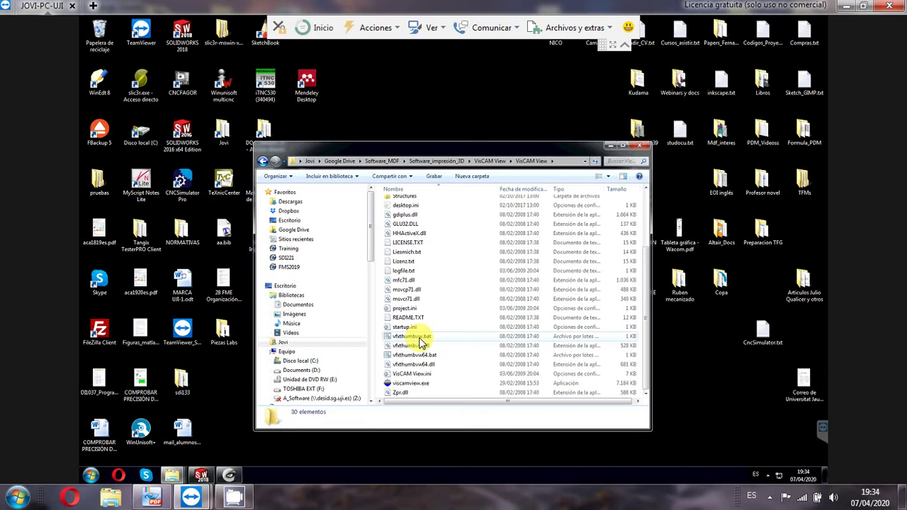
pyautogui.click(411, 384)
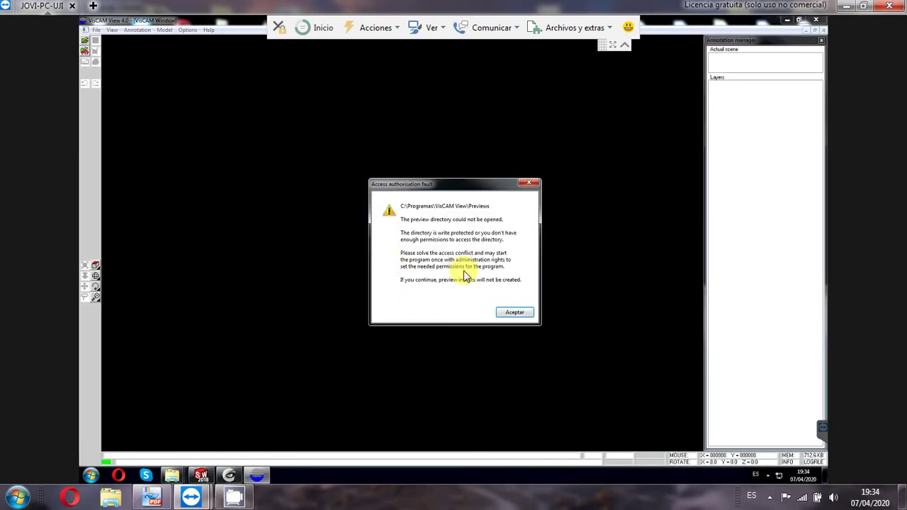
pyautogui.click(514, 312)
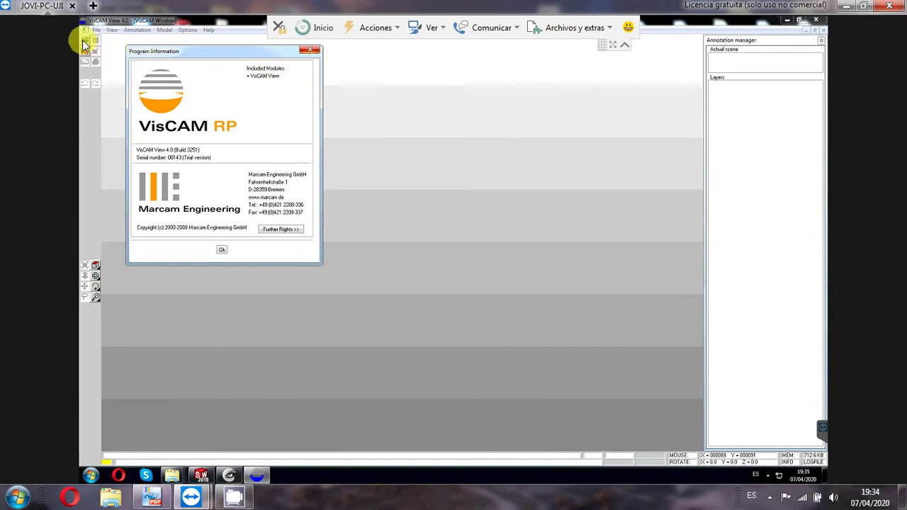
pyautogui.click(172, 206)
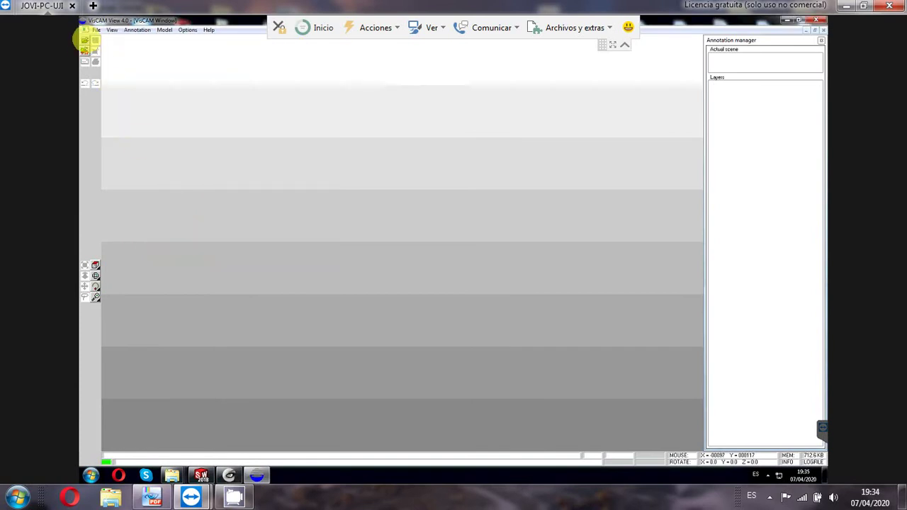
# Step: Open pieza_hueca.stl in VisCAM View and dismiss its model information
pyautogui.click(84, 40)
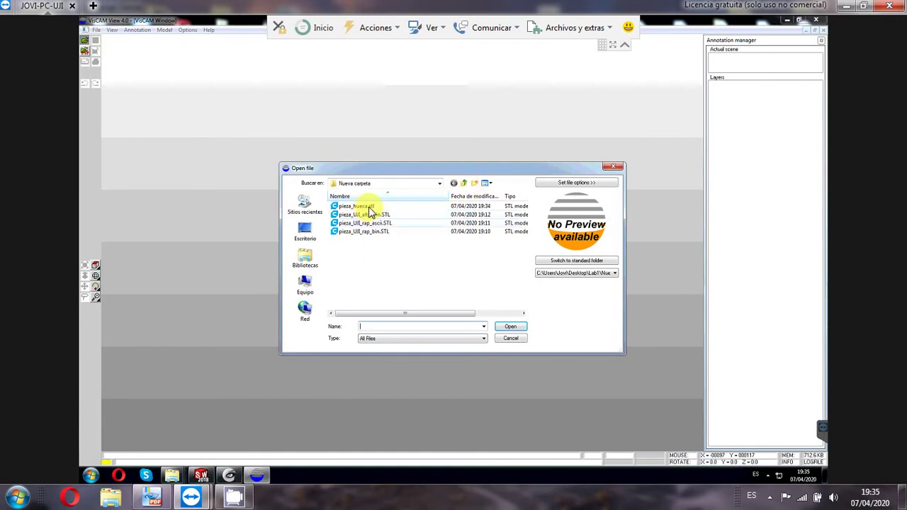
pyautogui.click(367, 207)
pyautogui.click(509, 328)
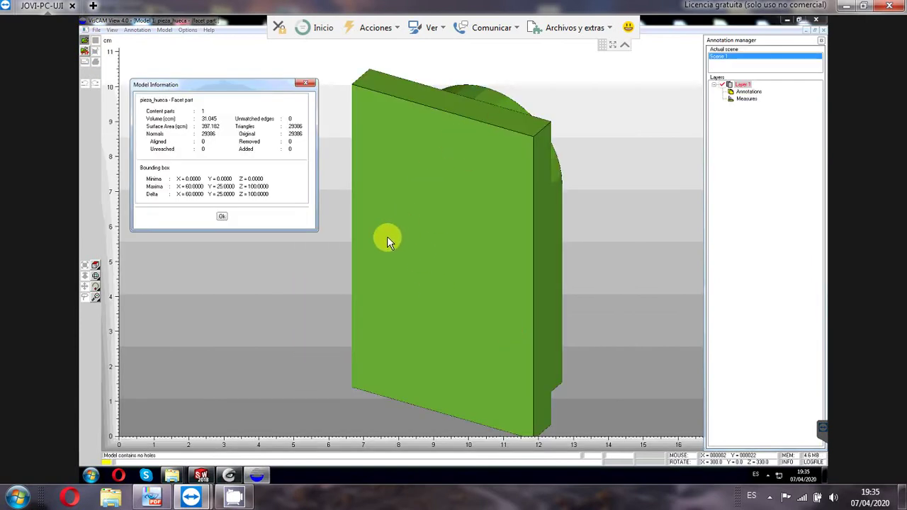
pyautogui.click(222, 217)
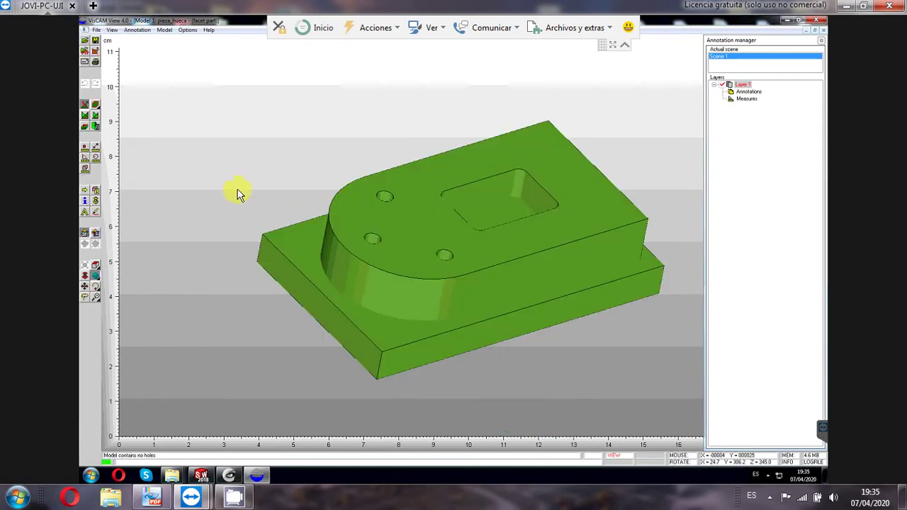
# Step: Examine the part's interior with a Z-axis cross section at 50 mm, then close the section and VisCAM View
pyautogui.click(84, 127)
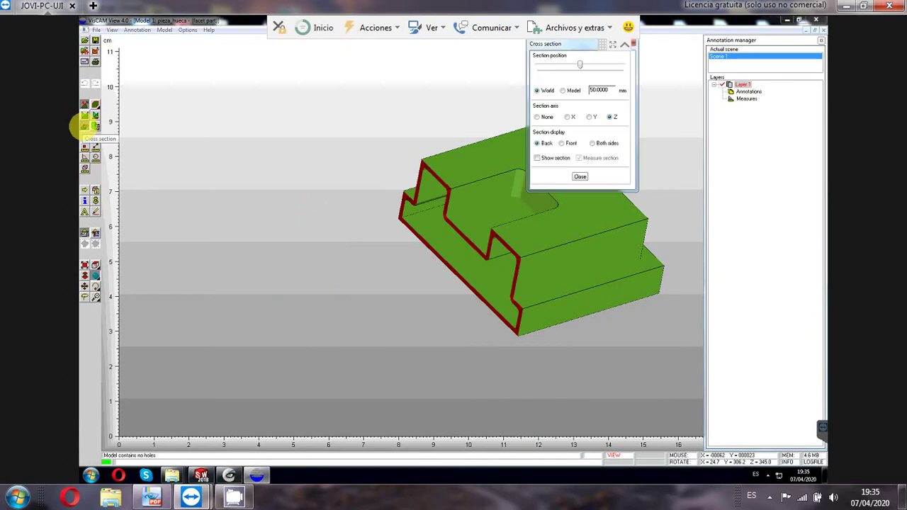
pyautogui.moveTo(438, 344); pyautogui.dragTo(426, 188)
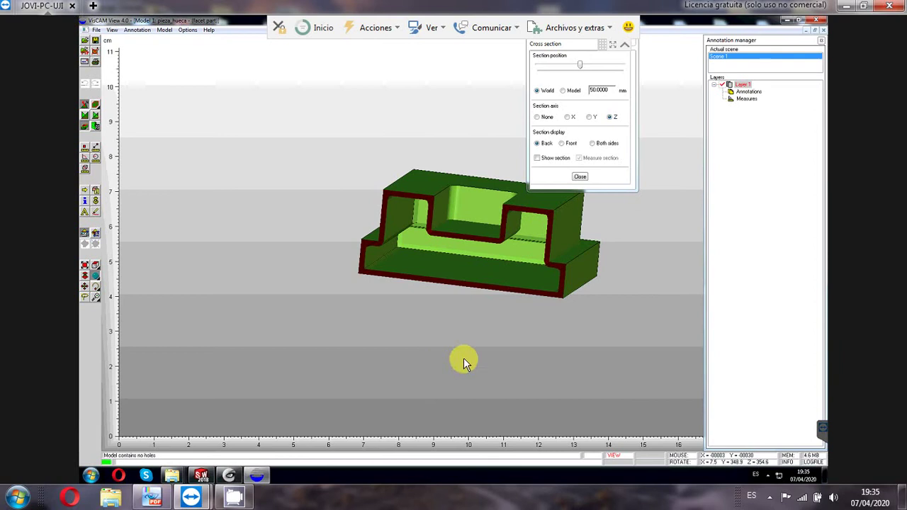
pyautogui.click(581, 176)
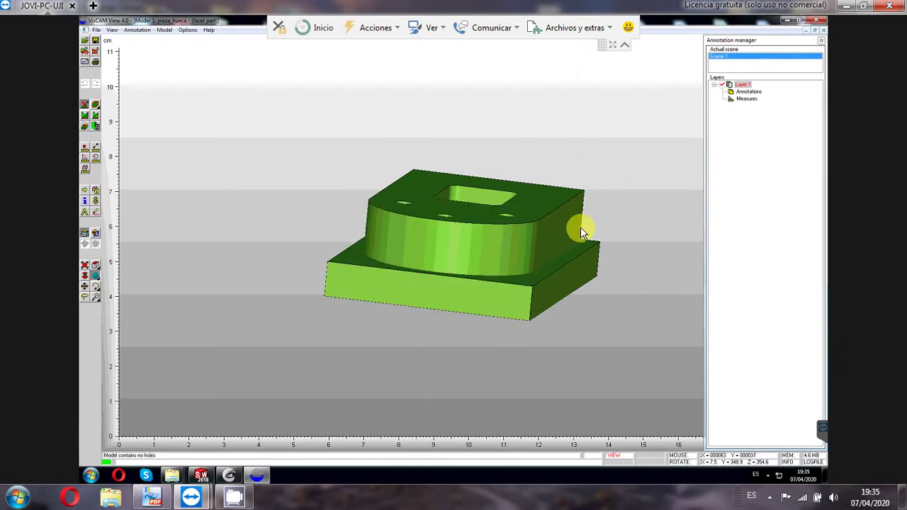
pyautogui.moveTo(580, 227); pyautogui.dragTo(567, 116)
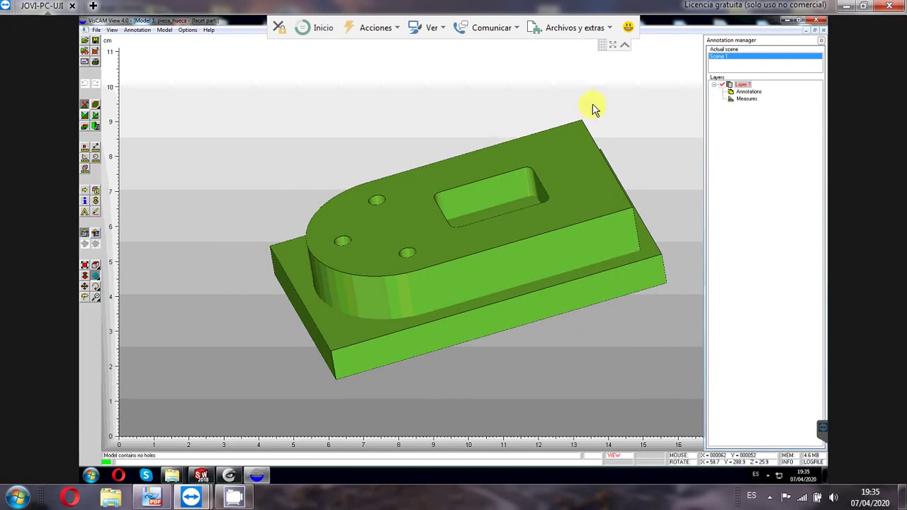
pyautogui.click(816, 20)
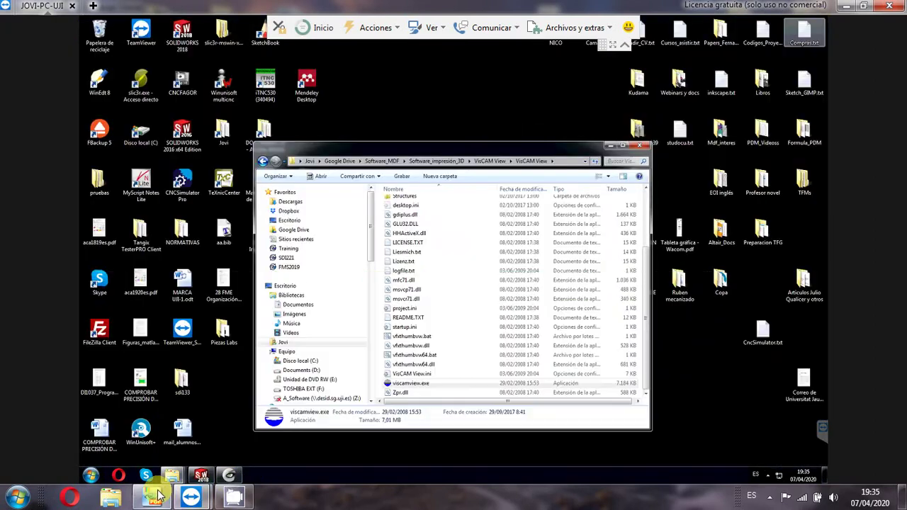
# Step: Switch to the Lab1_SDI222 guide and read on to section 1.5.3 about Boolean operations with meshes
pyautogui.click(152, 496)
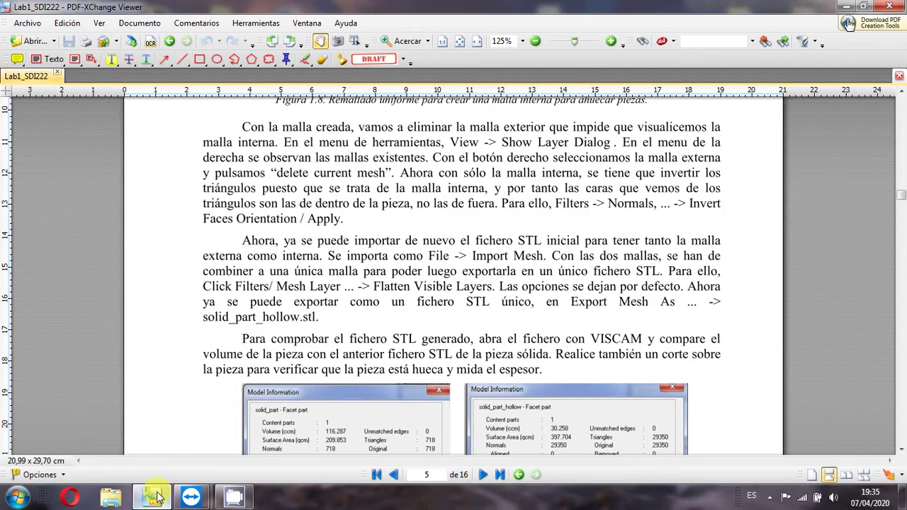
pyautogui.scroll(4, 396, 276)
pyautogui.scroll(-15, 390, 255)
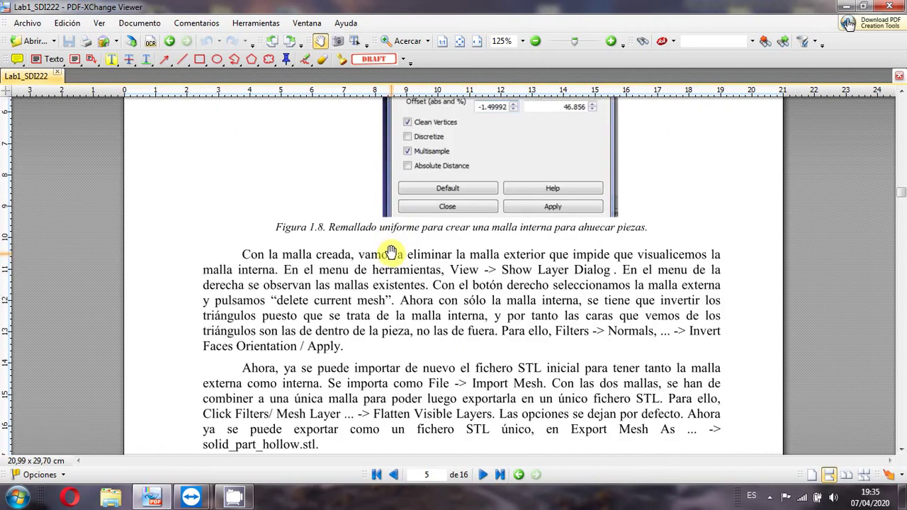
pyautogui.scroll(-7, 404, 241)
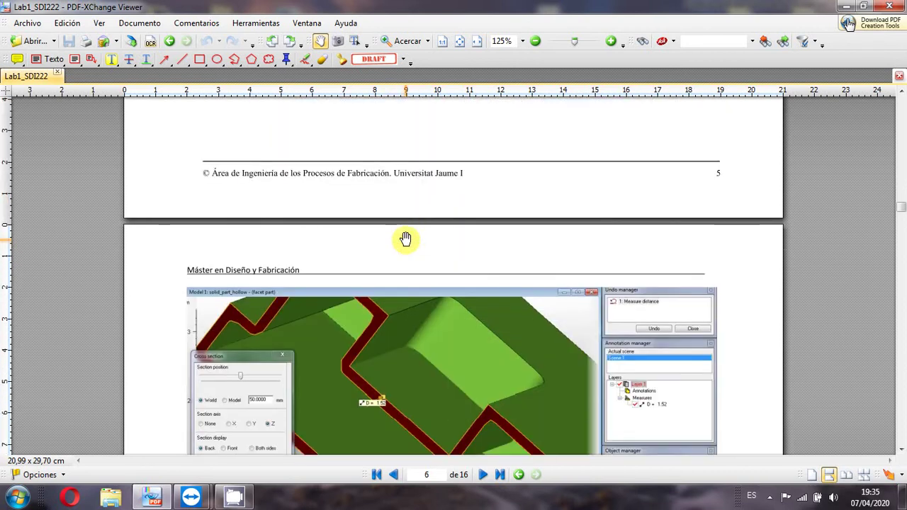
pyautogui.scroll(-3, 406, 239)
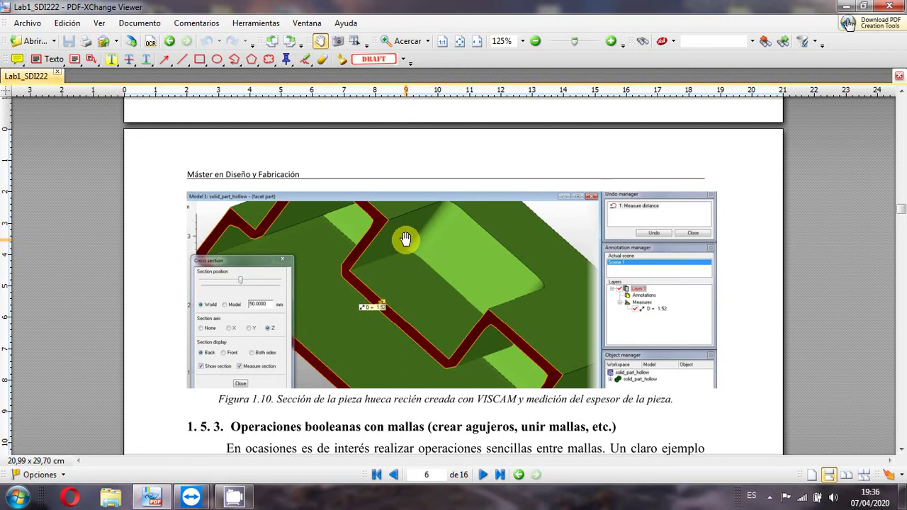
pyautogui.scroll(-5, 405, 239)
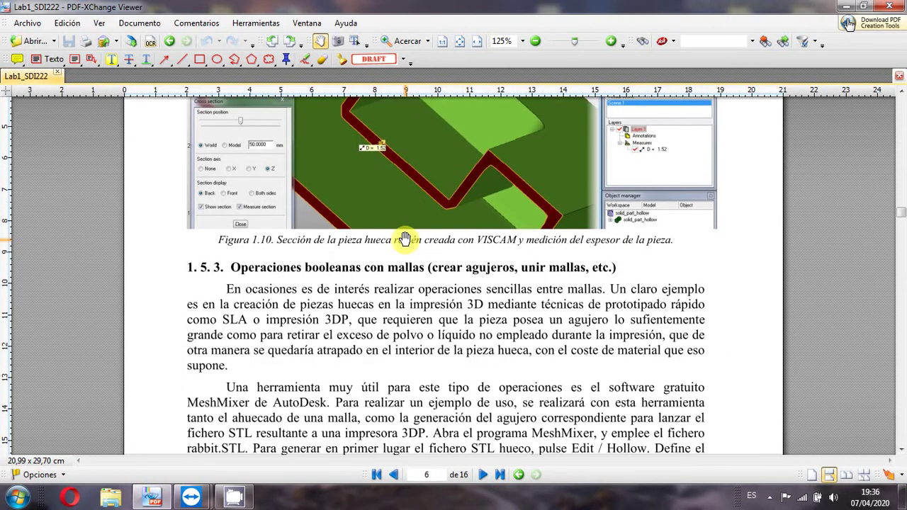
pyautogui.scroll(-2, 406, 239)
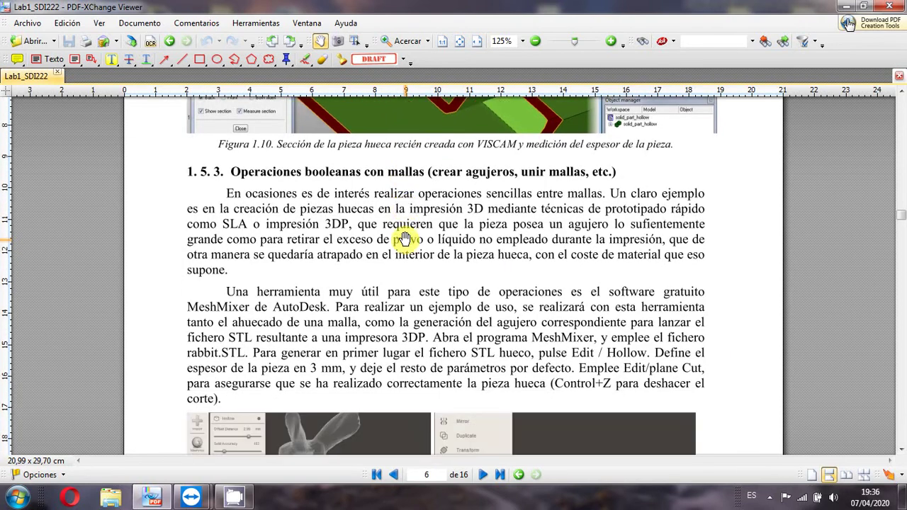
pyautogui.scroll(-2, 405, 238)
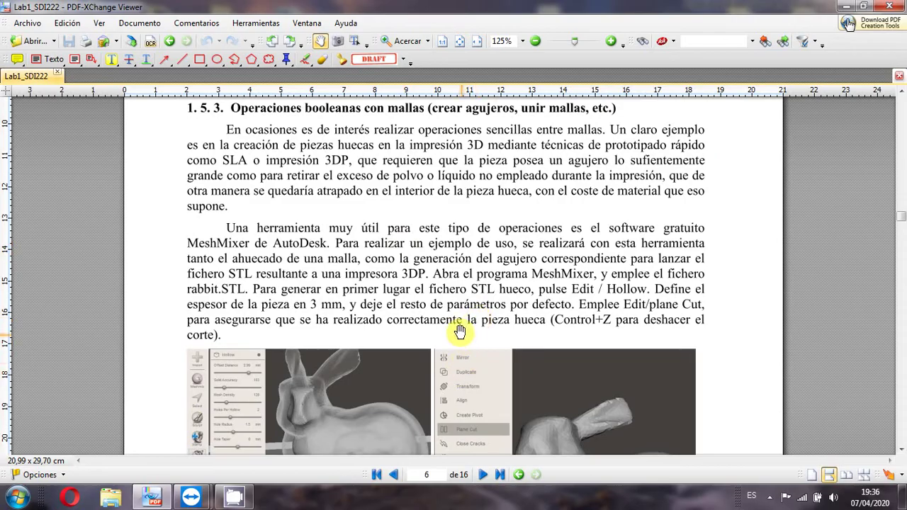
# Step: Return to the remote desktop and close MeshLab
pyautogui.hotkey('alt', 'Tab')
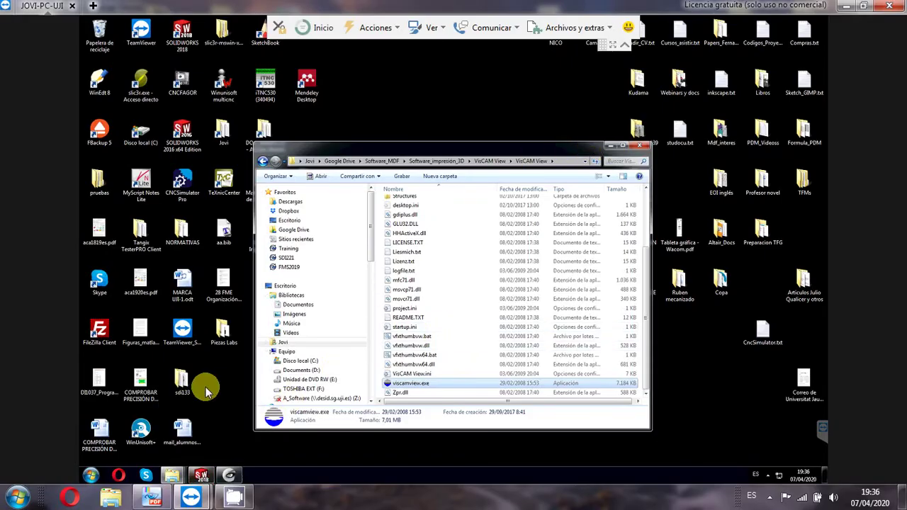
pyautogui.click(239, 475)
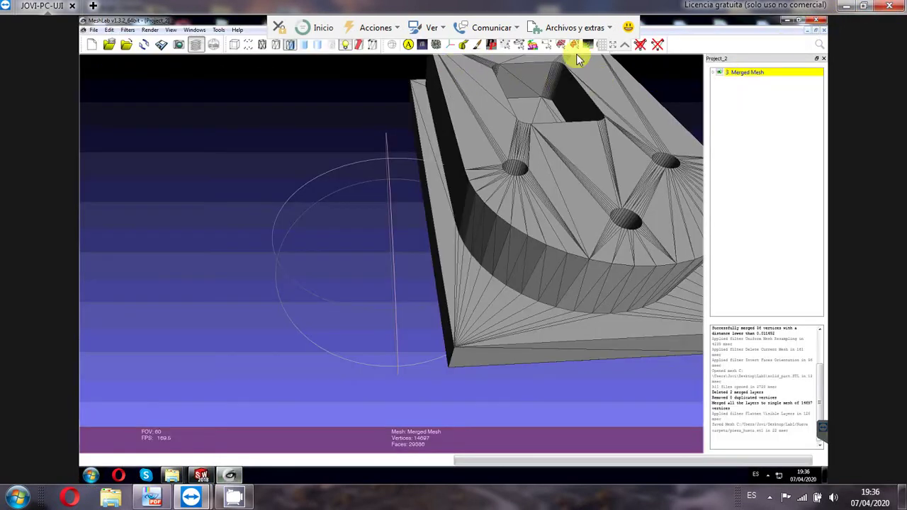
pyautogui.click(822, 19)
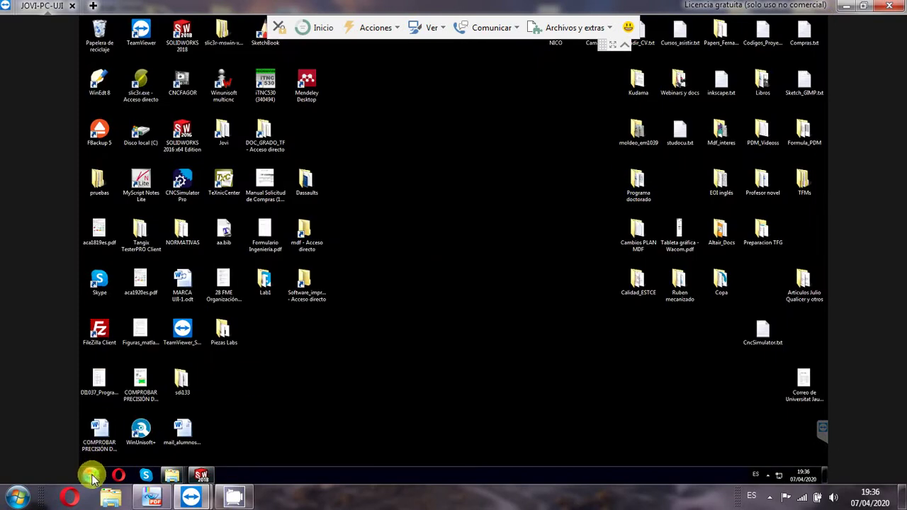
# Step: Launch Meshmixer from the Autodesk program group, decline the update for now and maximize its window
pyautogui.click(91, 474)
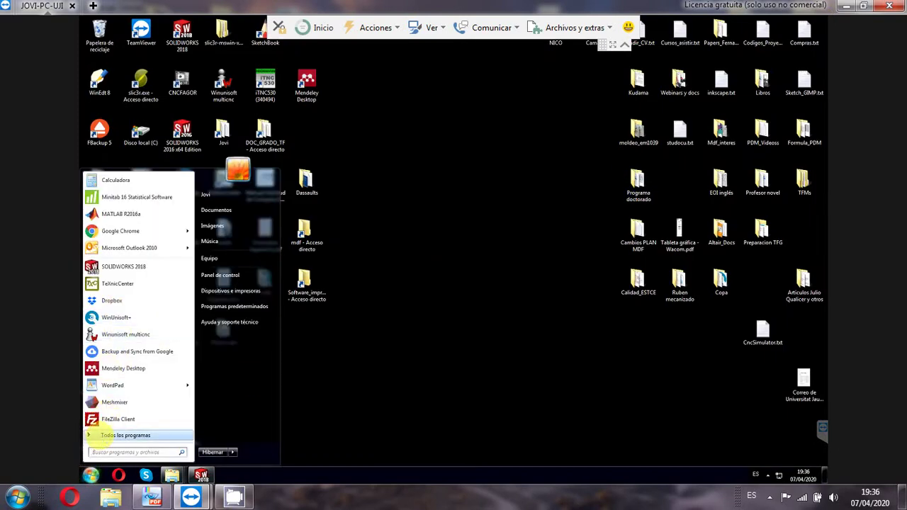
pyautogui.click(106, 435)
pyautogui.scroll(-5, 113, 354)
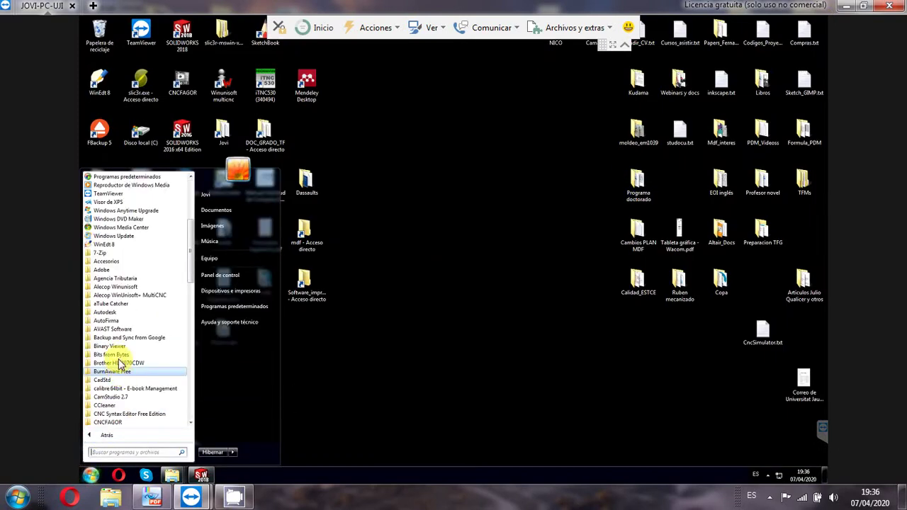
pyautogui.click(108, 313)
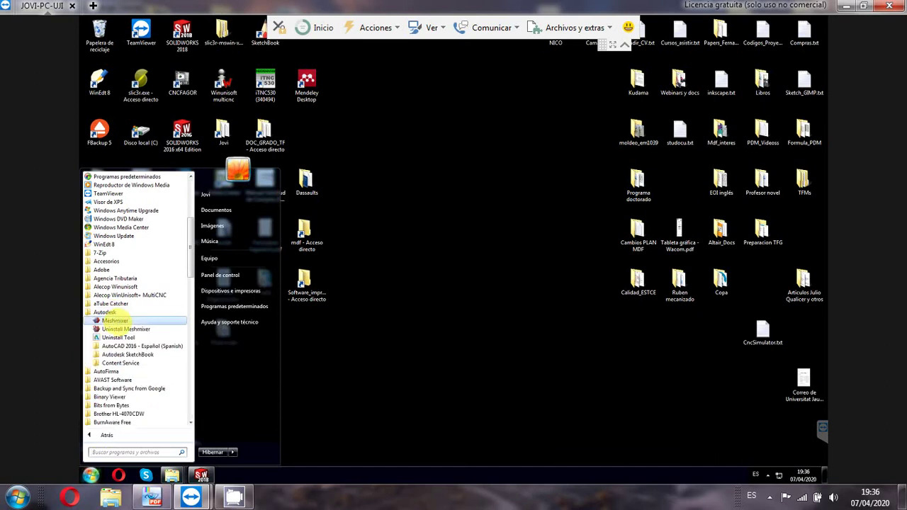
pyautogui.click(113, 320)
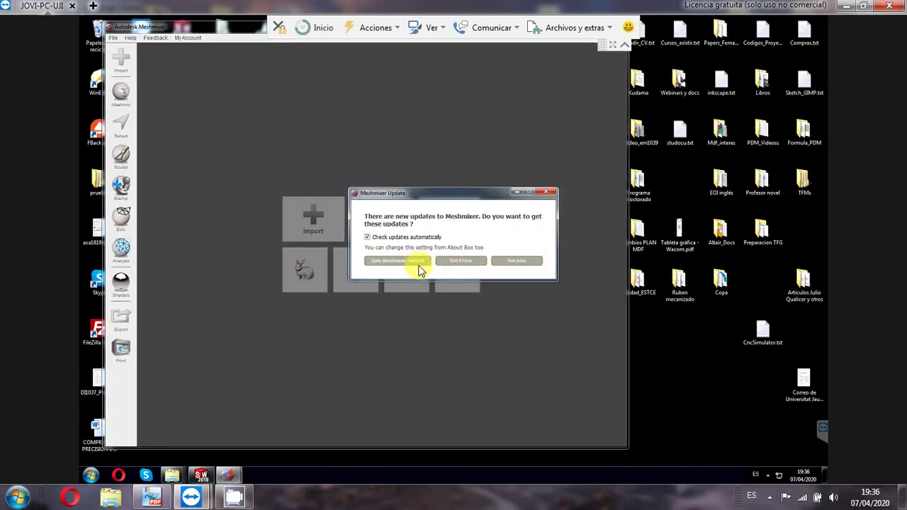
pyautogui.click(521, 261)
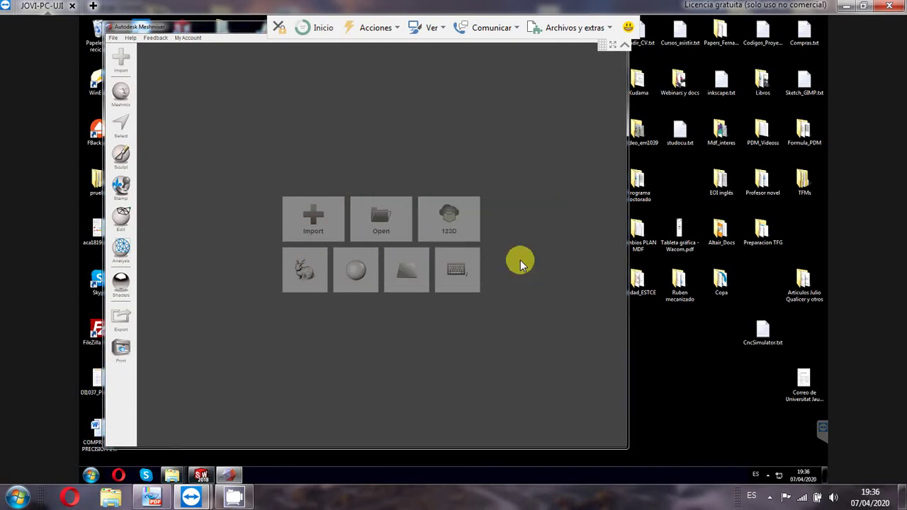
pyautogui.doubleClick(201, 29)
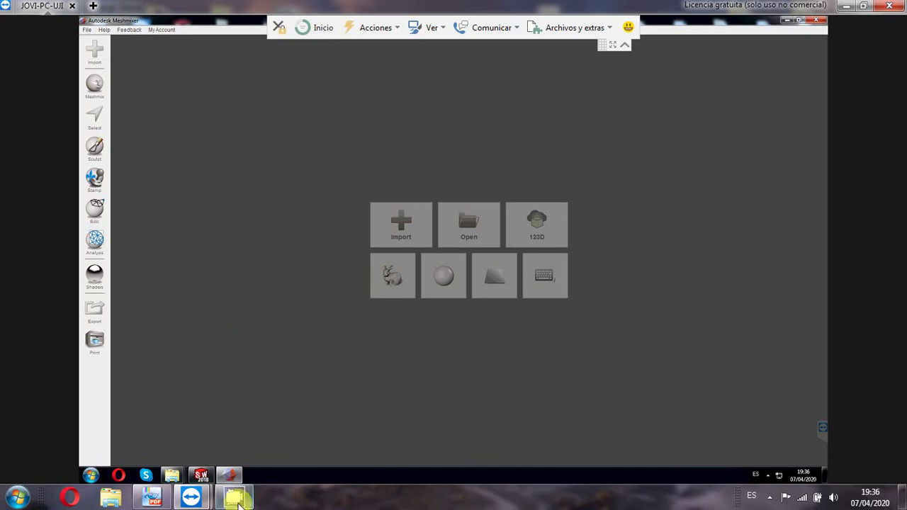
# Step: Check the guide for the required file and import rabbit.stl from the Lab1 folder into Meshmixer
pyautogui.click(151, 497)
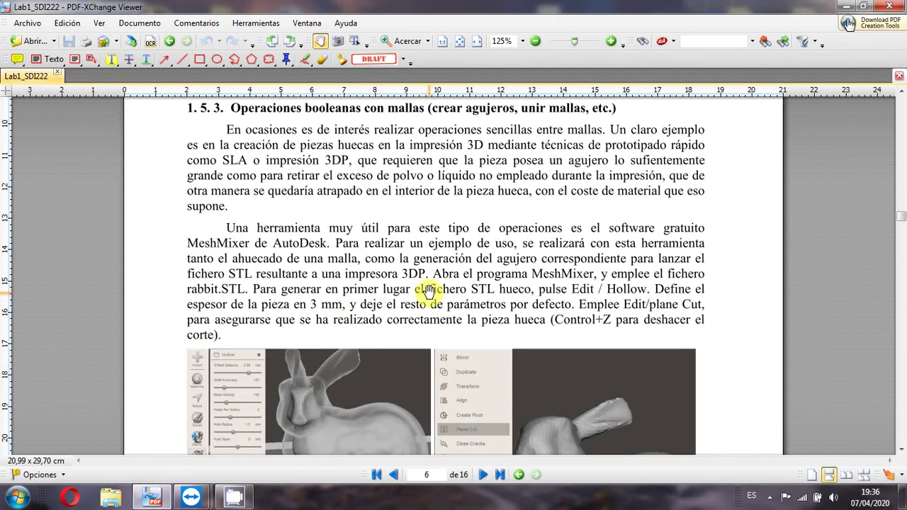
pyautogui.scroll(-1, 429, 290)
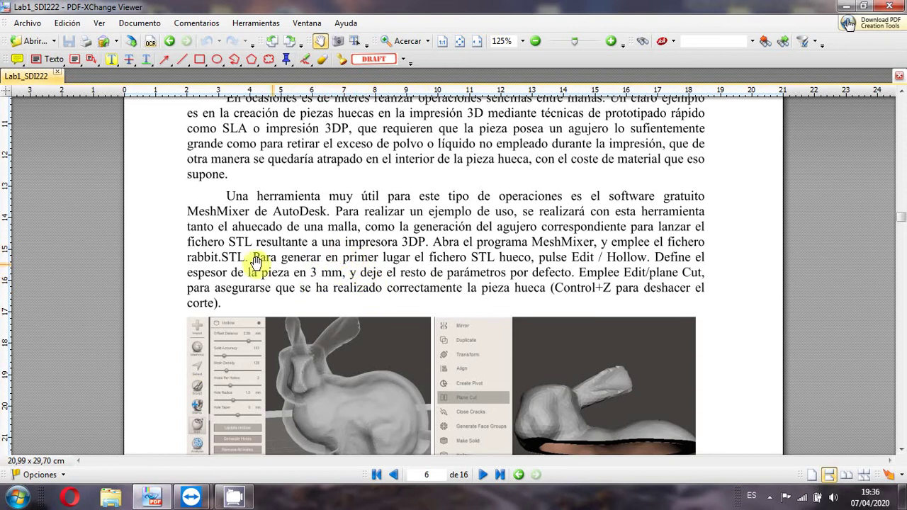
pyautogui.hotkey('alt', 'Tab')
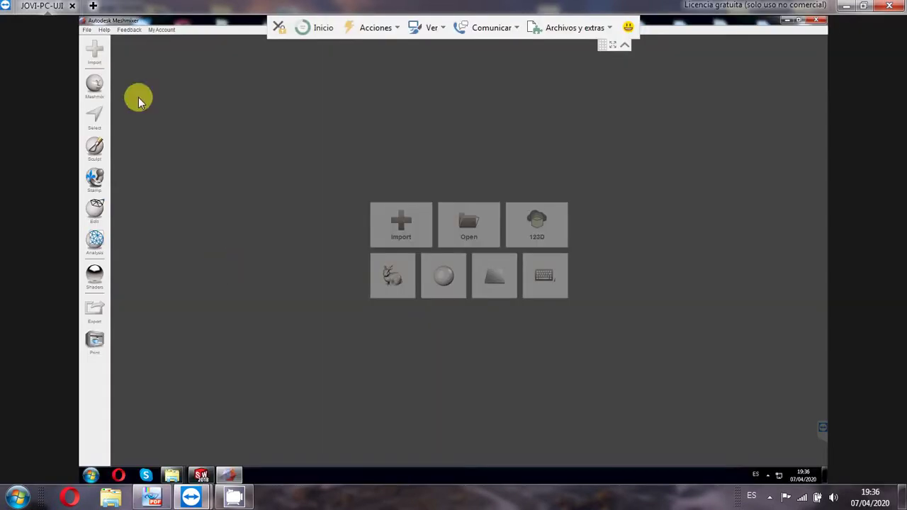
pyautogui.click(404, 231)
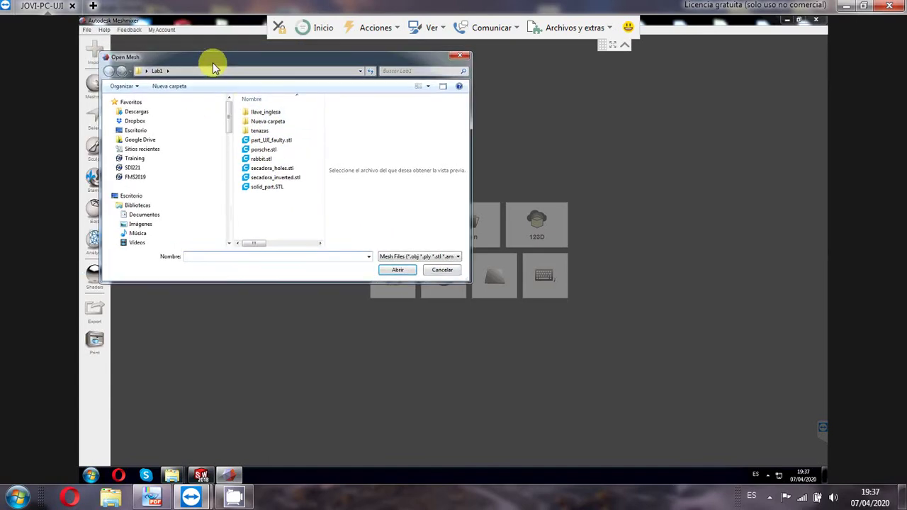
pyautogui.doubleClick(262, 159)
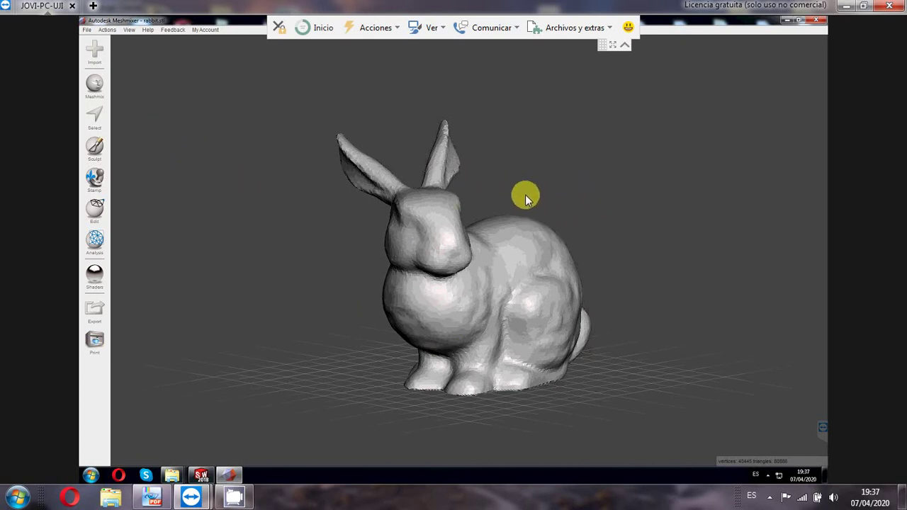
# Step: Hollow the rabbit with an offset distance of 3 mm, keeping the other parameters at their defaults
pyautogui.moveTo(494, 199); pyautogui.dragTo(485, 204, button='middle')
pyautogui.moveTo(554, 185); pyautogui.dragTo(533, 230, button='middle')
pyautogui.moveTo(533, 229); pyautogui.dragTo(325, 262, button='right')
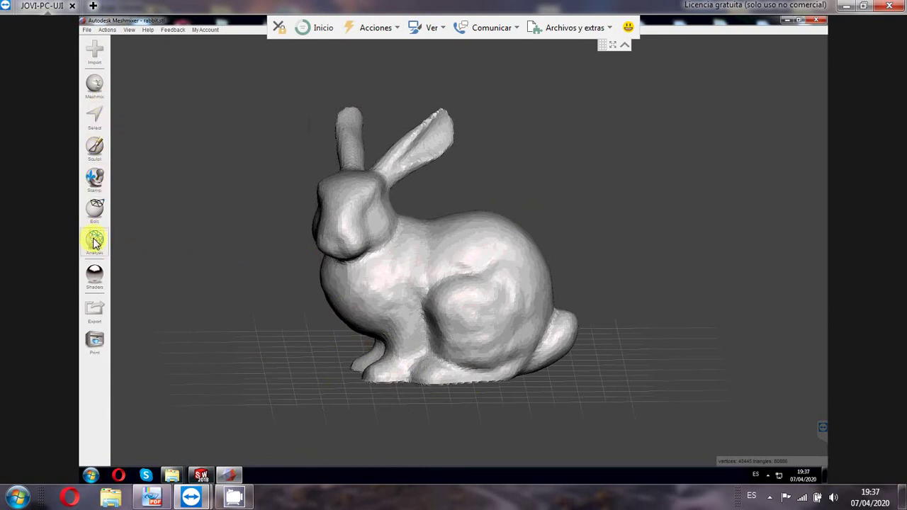
pyautogui.click(94, 214)
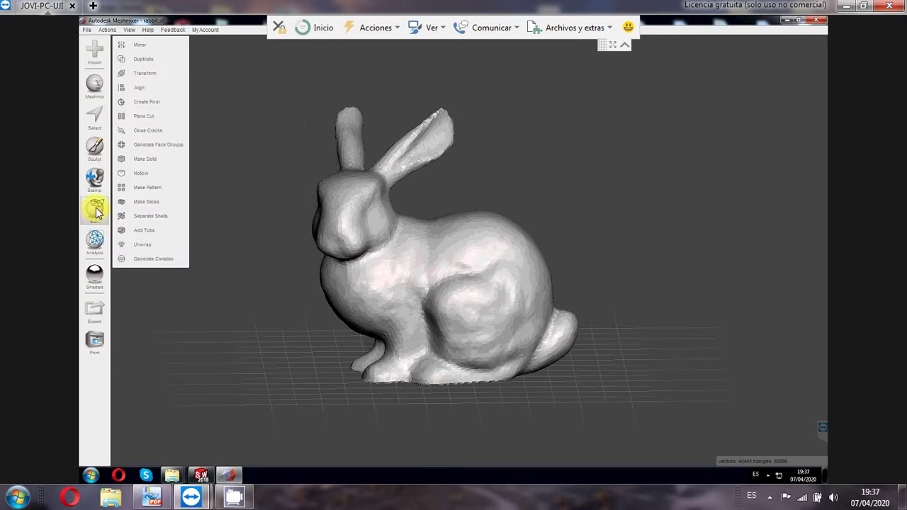
pyautogui.click(161, 174)
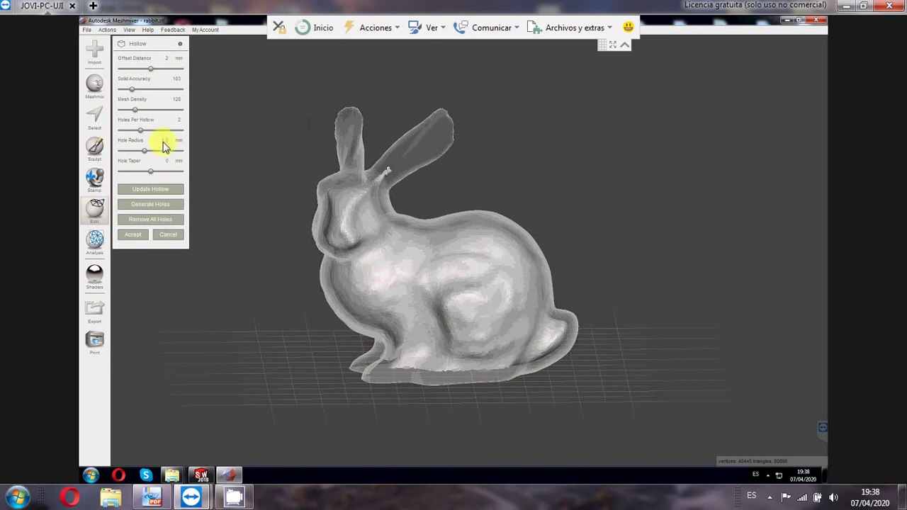
pyautogui.click(170, 58)
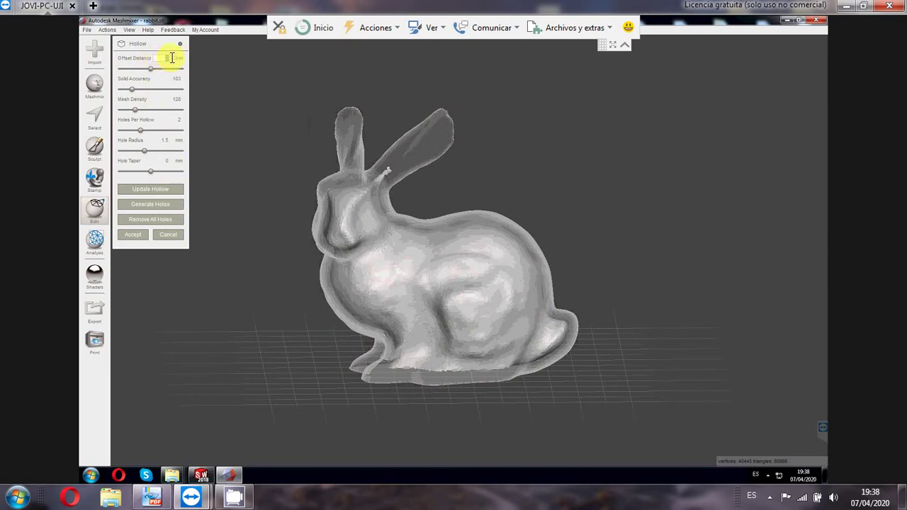
pyautogui.write('3')
pyautogui.click(134, 236)
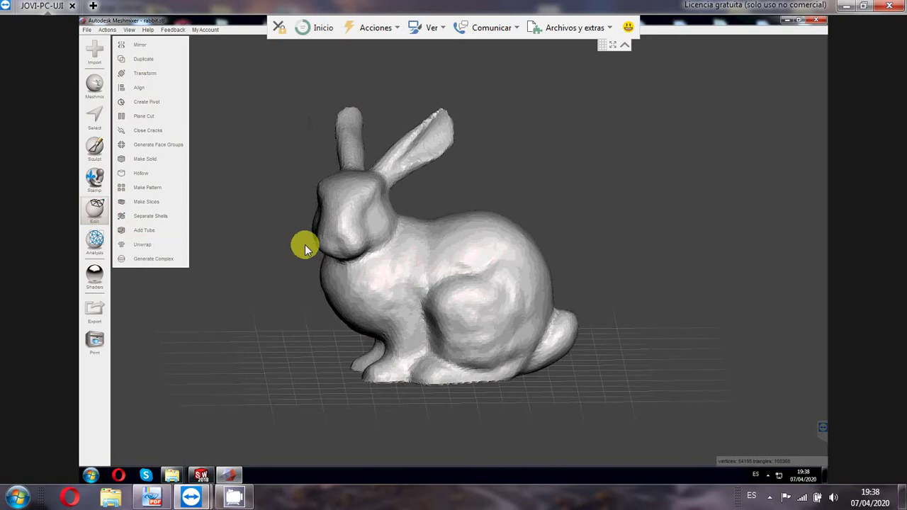
# Step: Examine the rabbit's interior and wall with a Plane Cut preview, then cancel the cut
pyautogui.moveTo(618, 243); pyautogui.dragTo(613, 200, button='right')
pyautogui.moveTo(608, 240); pyautogui.dragTo(617, 350, button='right')
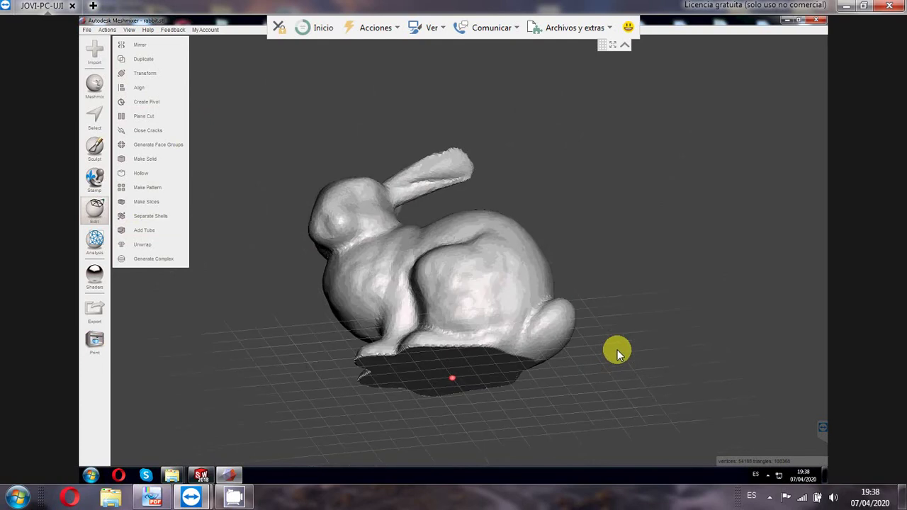
pyautogui.moveTo(463, 212); pyautogui.dragTo(460, 266, button='right')
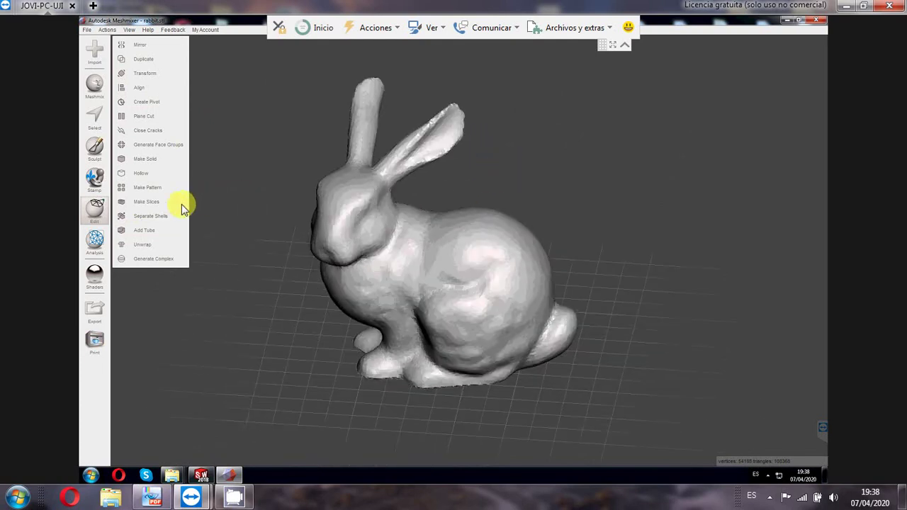
pyautogui.click(149, 119)
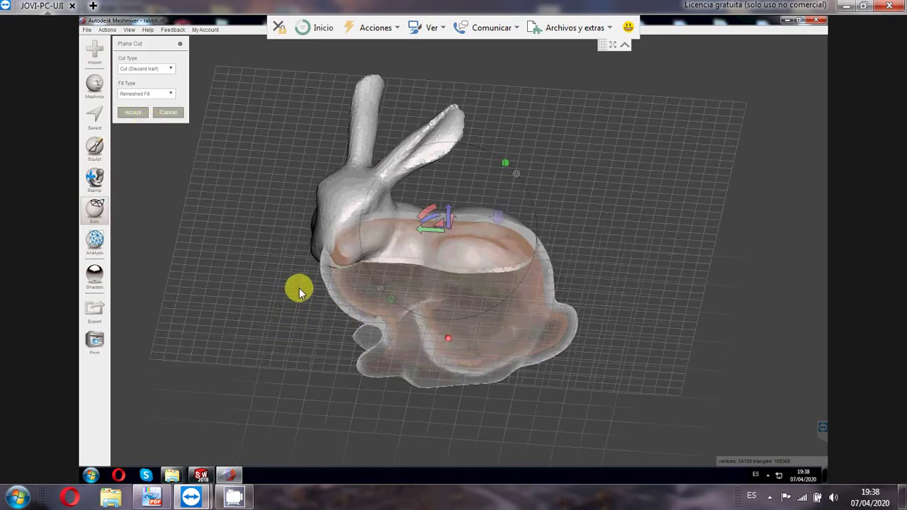
pyautogui.moveTo(300, 288); pyautogui.dragTo(543, 204, button='right')
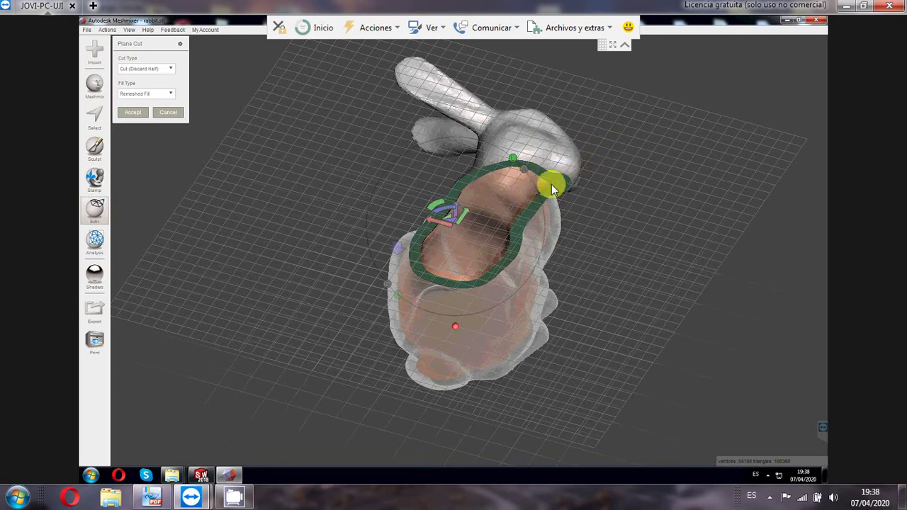
pyautogui.click(170, 112)
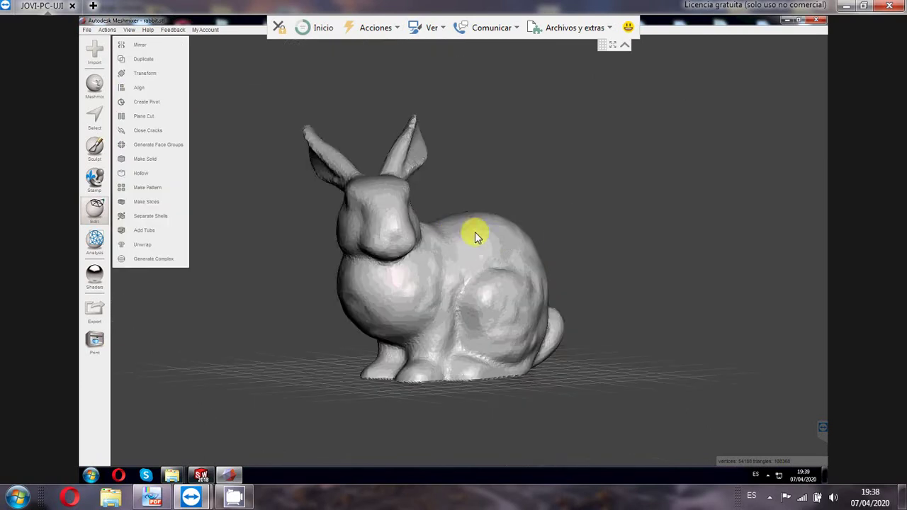
# Step: Add a cylinder primitive from the Meshmix library beside the underside of the rabbit
pyautogui.moveTo(564, 224); pyautogui.dragTo(421, 305, button='right')
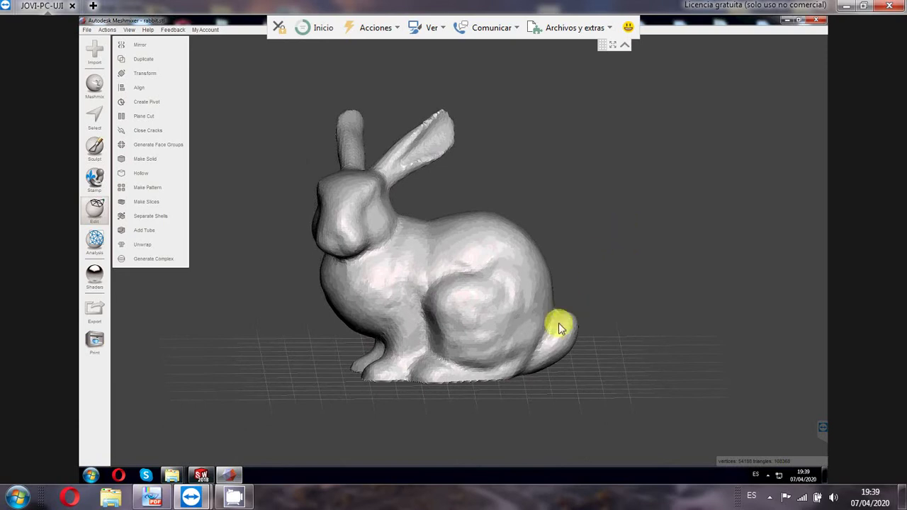
pyautogui.moveTo(526, 335); pyautogui.dragTo(543, 277, button='right')
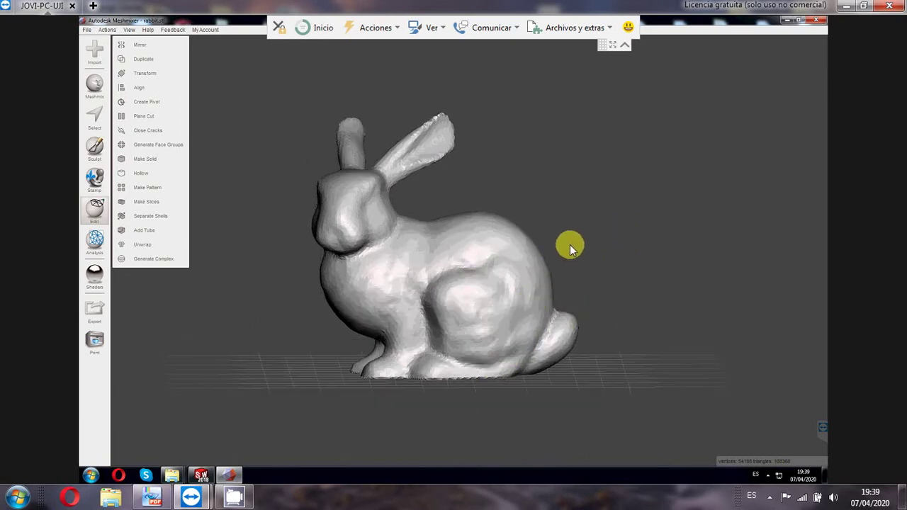
pyautogui.moveTo(571, 246); pyautogui.dragTo(462, 296, button='right')
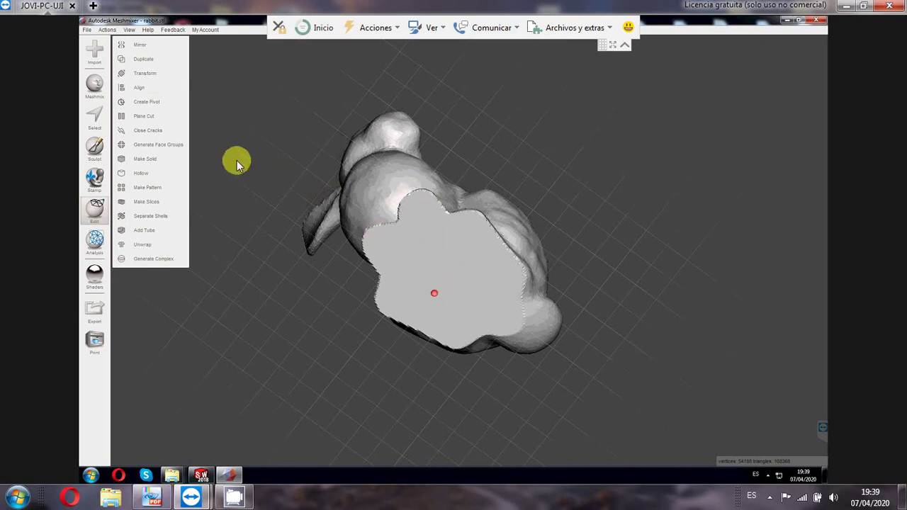
pyautogui.click(97, 86)
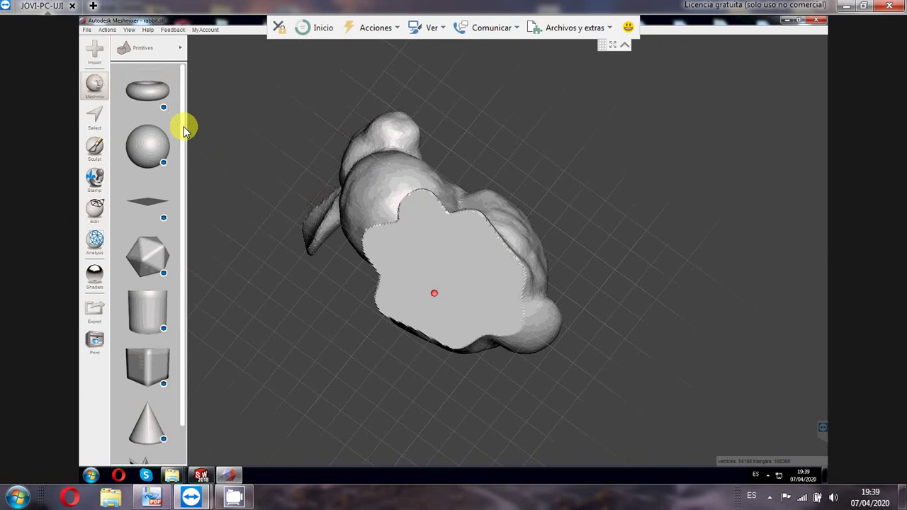
pyautogui.moveTo(149, 314); pyautogui.dragTo(305, 338)
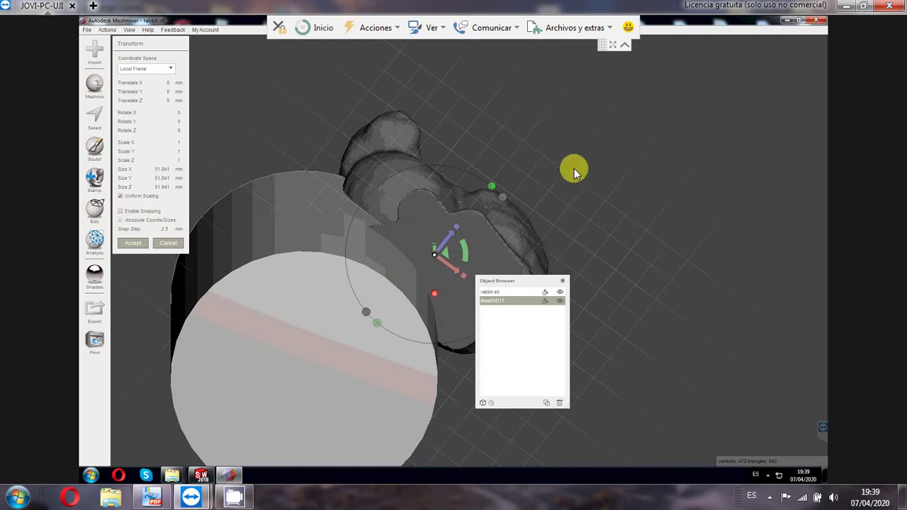
# Step: Scale the cylinder uniformly to 0.5 and accept the transform, keeping the object list clear of the model
pyautogui.moveTo(516, 287); pyautogui.dragTo(748, 108)
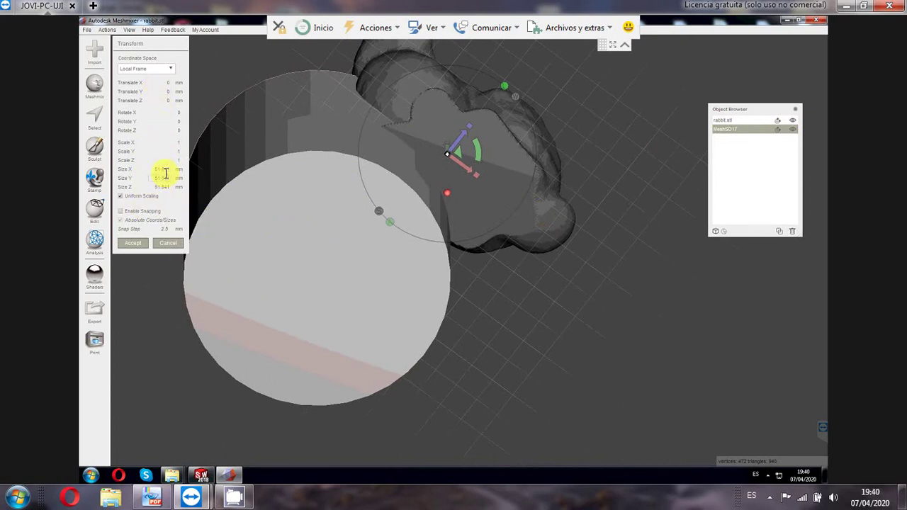
pyautogui.click(181, 143)
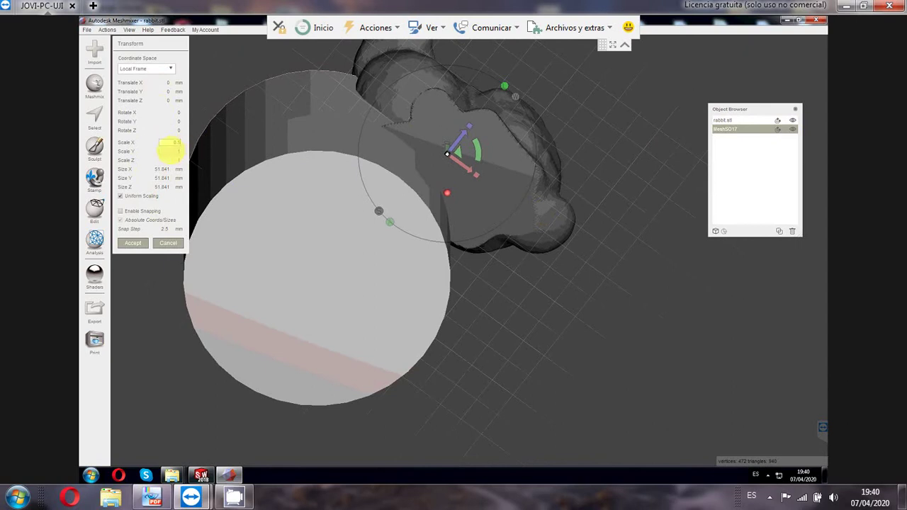
pyautogui.press('Tab')
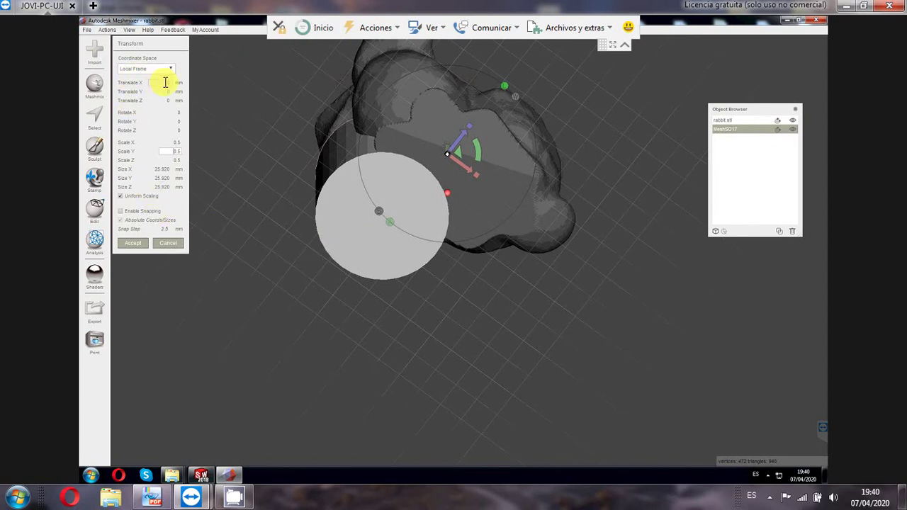
pyautogui.click(134, 245)
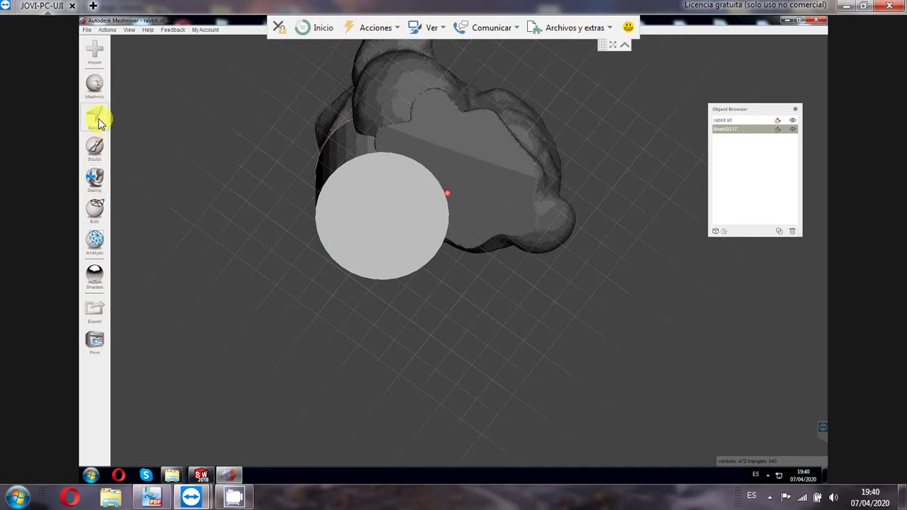
# Step: Transform the cylinder again to move it clear of the rabbit's base, about -25 mm in Z
pyautogui.click(95, 211)
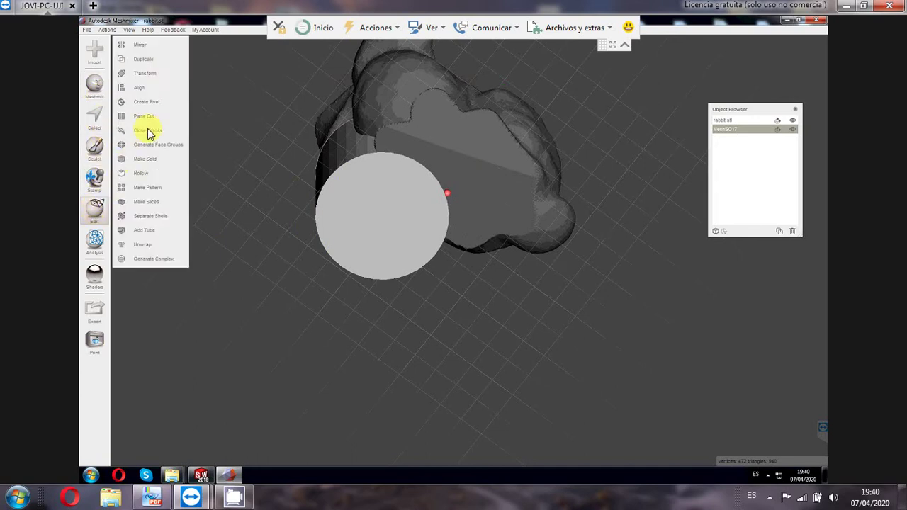
pyautogui.click(154, 74)
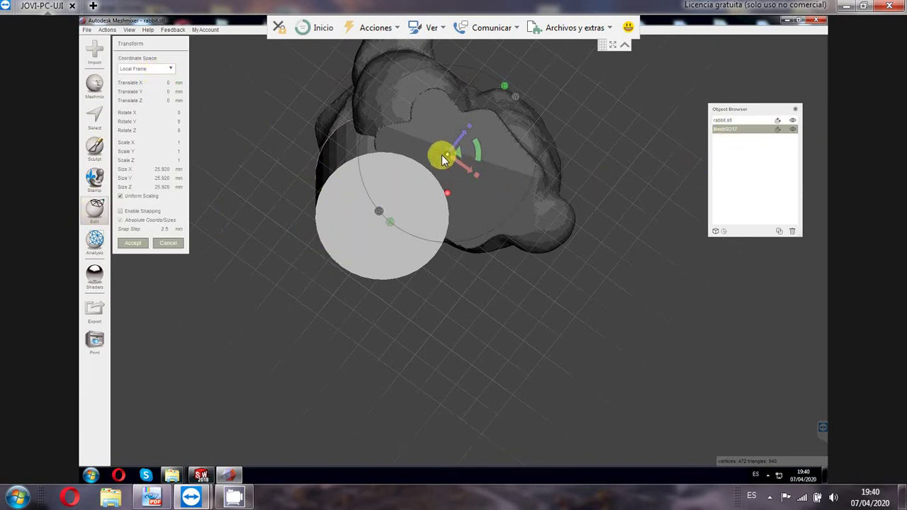
pyautogui.moveTo(442, 154); pyautogui.dragTo(361, 228)
pyautogui.moveTo(411, 361); pyautogui.dragTo(422, 333, button='right')
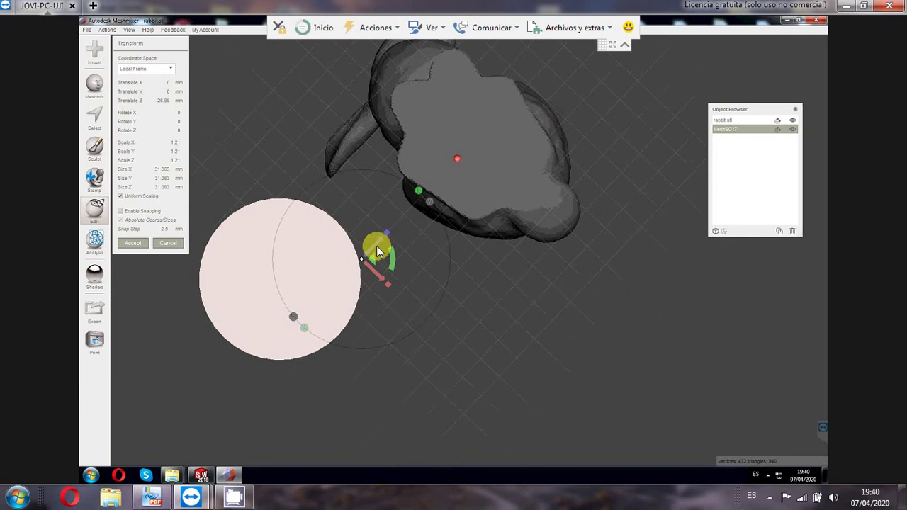
pyautogui.moveTo(376, 251)
pyautogui.mouseDown()
pyautogui.moveTo(407, 223)
pyautogui.moveTo(380, 237)
pyautogui.moveTo(373, 271)
pyautogui.moveTo(386, 270)
pyautogui.moveTo(405, 290)
pyautogui.moveTo(378, 263)
pyautogui.moveTo(392, 257)
pyautogui.moveTo(376, 280)
pyautogui.moveTo(405, 260)
pyautogui.moveTo(408, 242)
pyautogui.moveTo(304, 260)
pyautogui.moveTo(363, 249)
pyautogui.mouseUp()
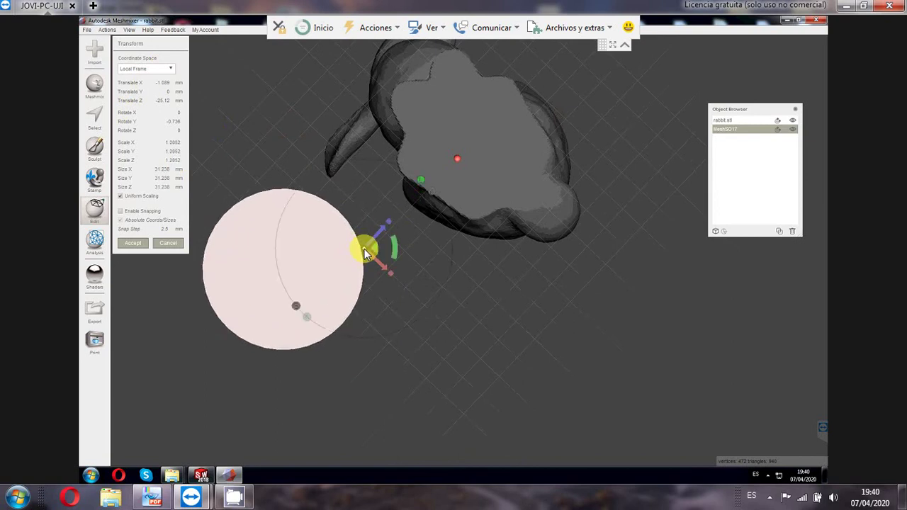
# Step: Shrink the cylinder to about 14.3 × 14.7 × 14.7 mm, shift it to about -19.9 mm in Z and accept the transform
pyautogui.moveTo(300, 266); pyautogui.dragTo(267, 265)
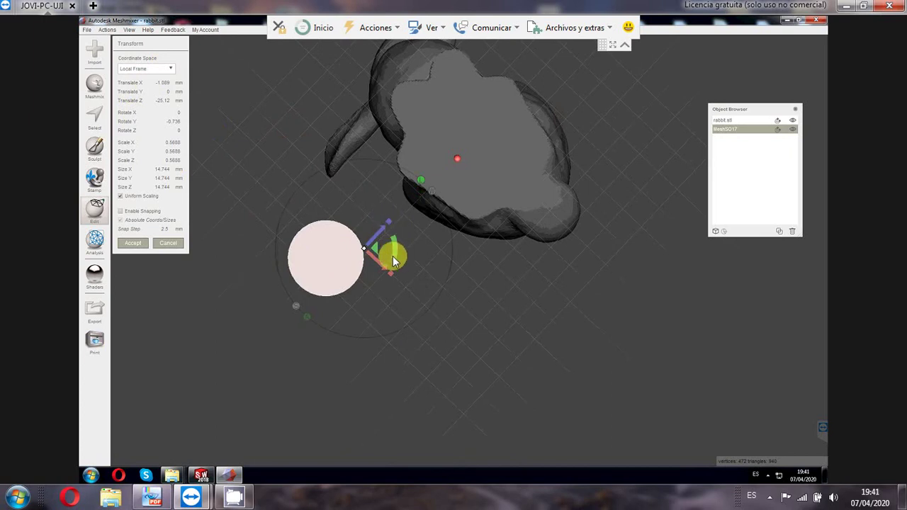
pyautogui.moveTo(392, 275)
pyautogui.mouseDown()
pyautogui.moveTo(399, 279)
pyautogui.moveTo(390, 273)
pyautogui.mouseUp()
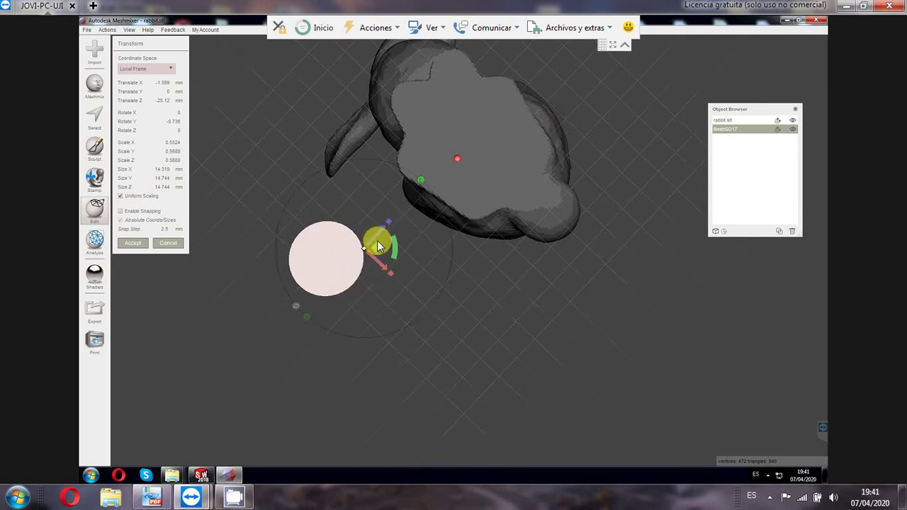
pyautogui.moveTo(371, 245); pyautogui.dragTo(400, 234)
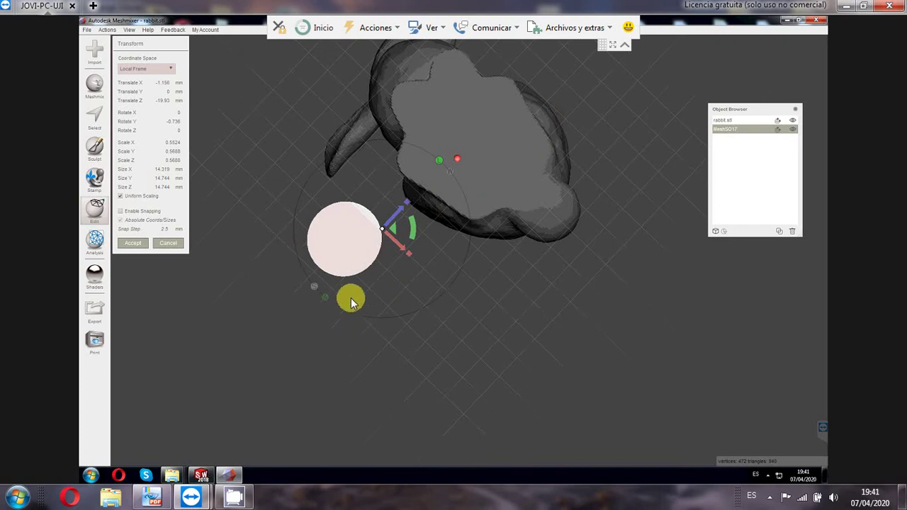
pyautogui.moveTo(327, 375); pyautogui.dragTo(327, 340, button='middle')
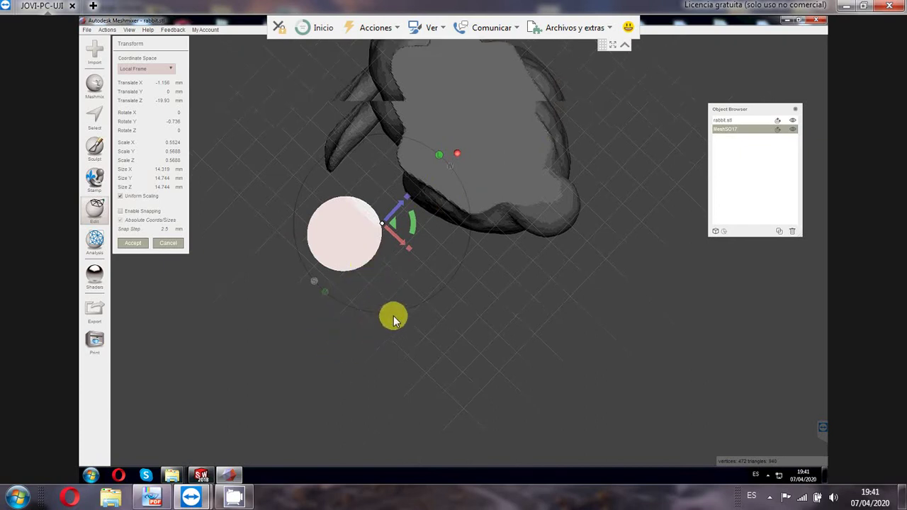
pyautogui.moveTo(385, 342); pyautogui.dragTo(386, 330, button='middle')
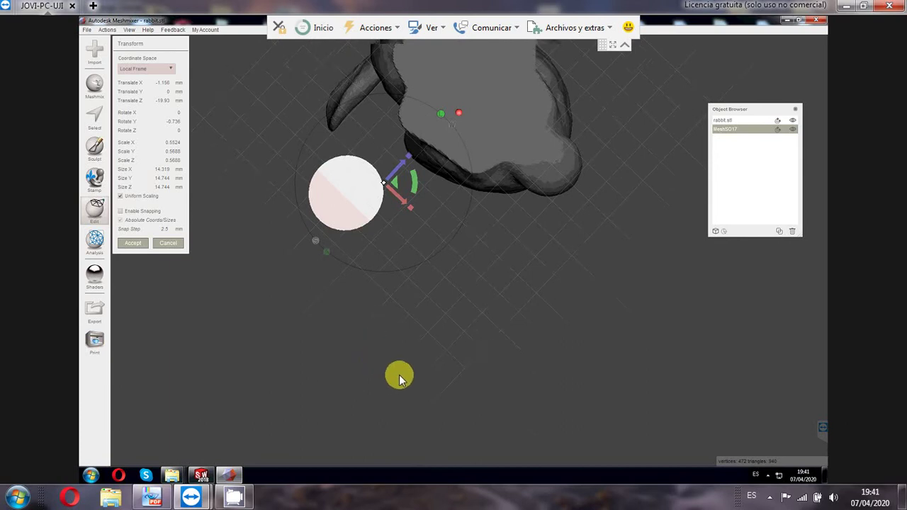
pyautogui.moveTo(399, 375); pyautogui.dragTo(397, 357, button='right')
pyautogui.moveTo(473, 306); pyautogui.dragTo(527, 319, button='middle')
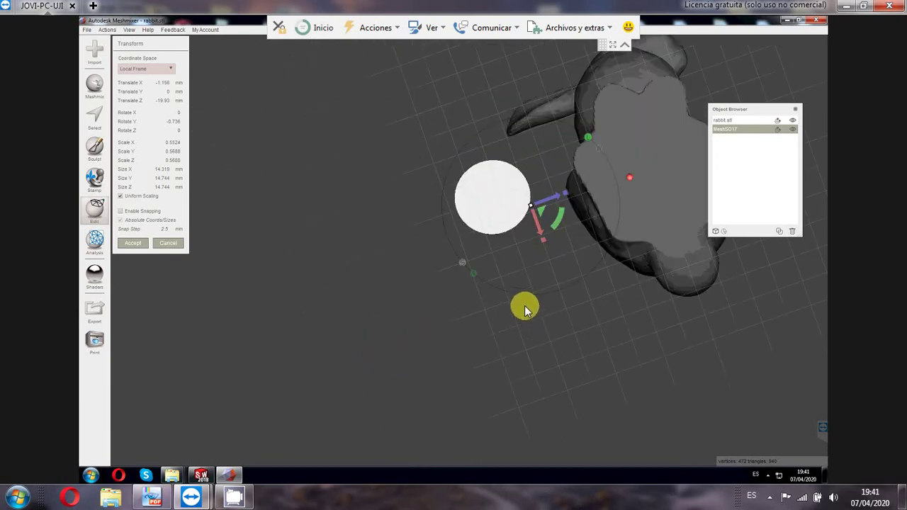
pyautogui.moveTo(516, 268); pyautogui.dragTo(444, 310, button='right')
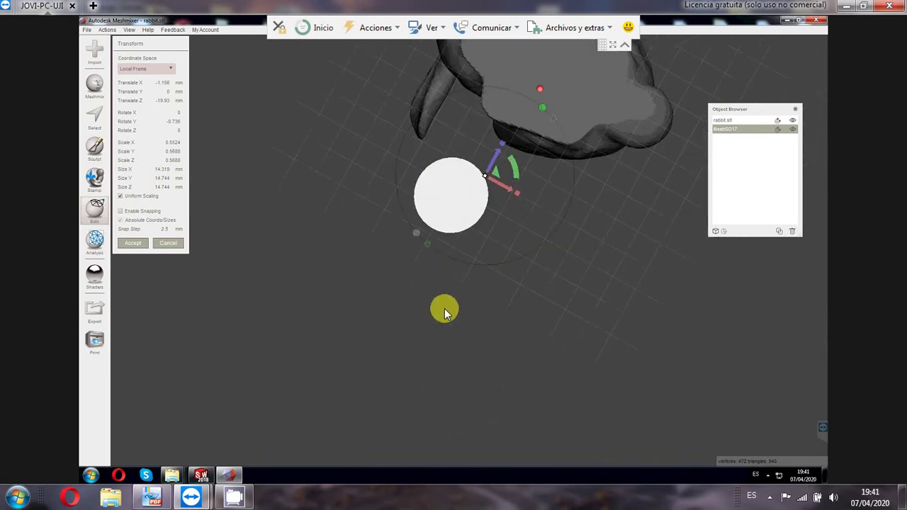
pyautogui.moveTo(458, 201); pyautogui.dragTo(372, 215, button='right')
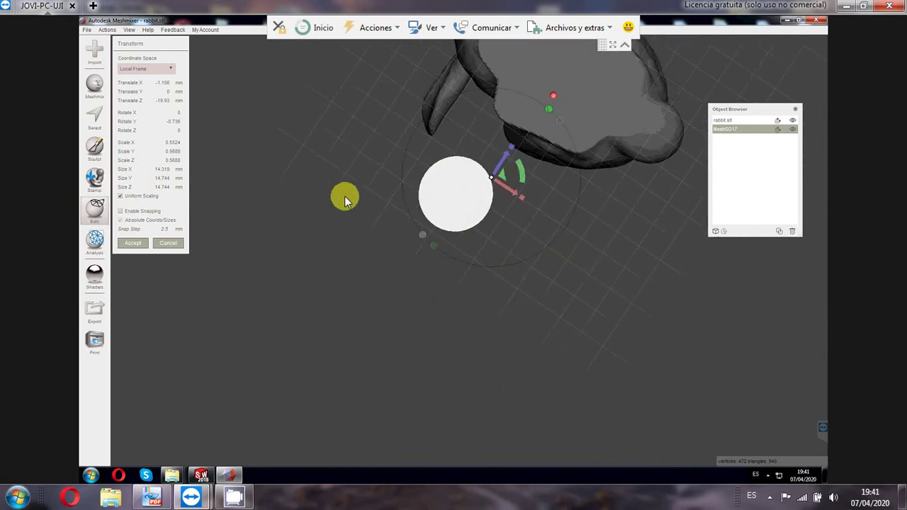
pyautogui.moveTo(511, 187); pyautogui.dragTo(517, 225)
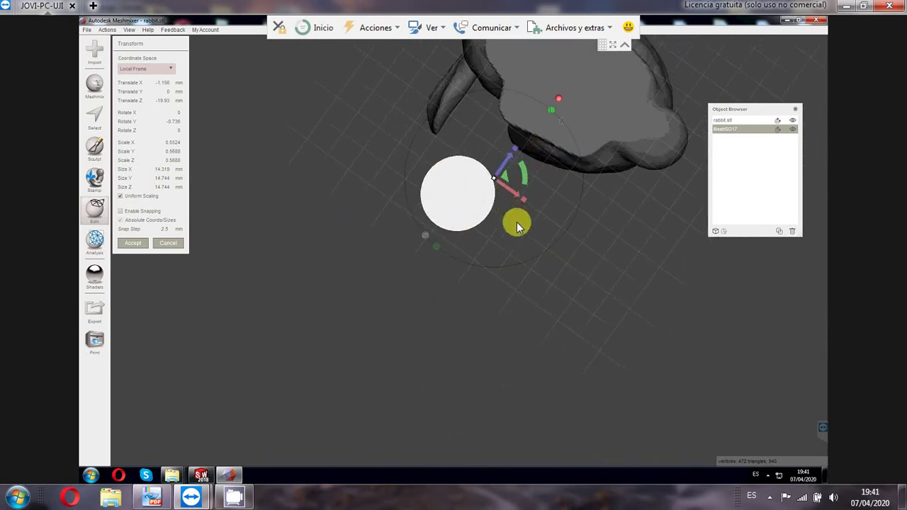
pyautogui.moveTo(598, 293); pyautogui.dragTo(574, 356)
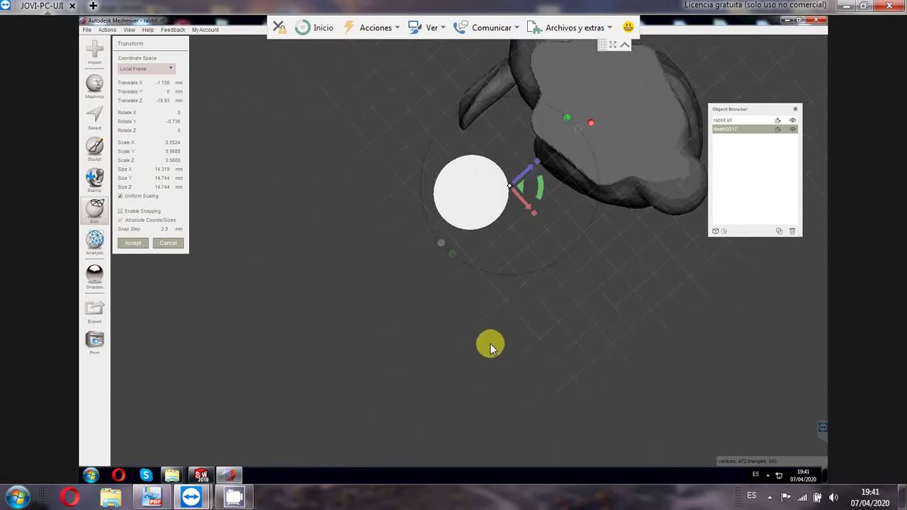
pyautogui.moveTo(373, 330); pyautogui.dragTo(418, 332)
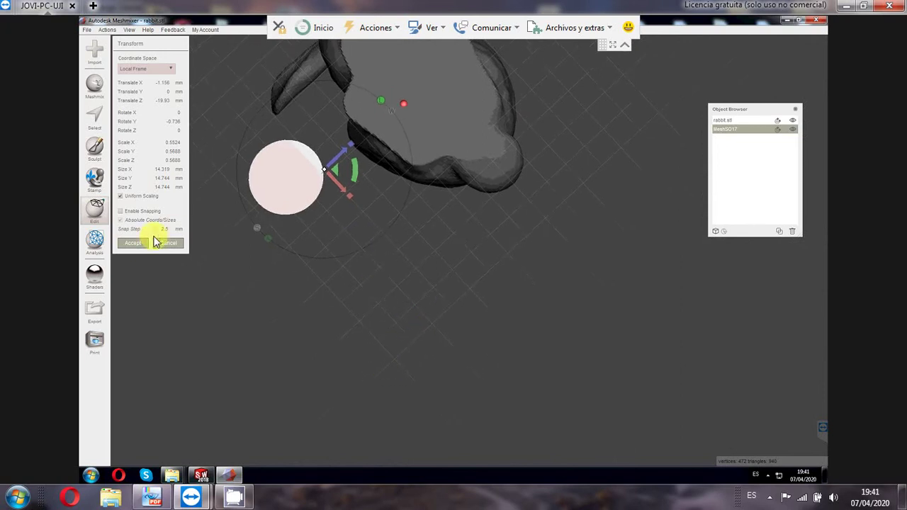
pyautogui.click(133, 243)
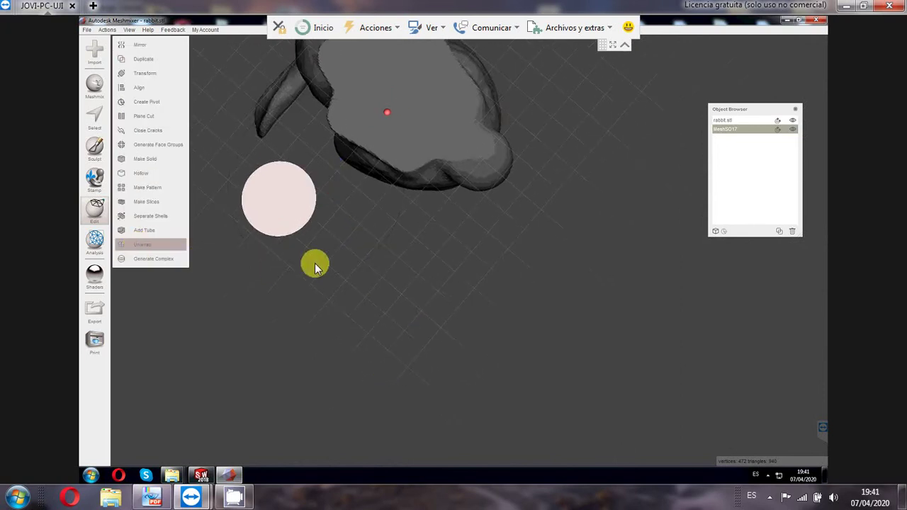
# Step: Select the rabbit mesh, switch off its visibility and compare its cavity with the cylinder's position from the side
pyautogui.moveTo(405, 278); pyautogui.dragTo(422, 291, button='right')
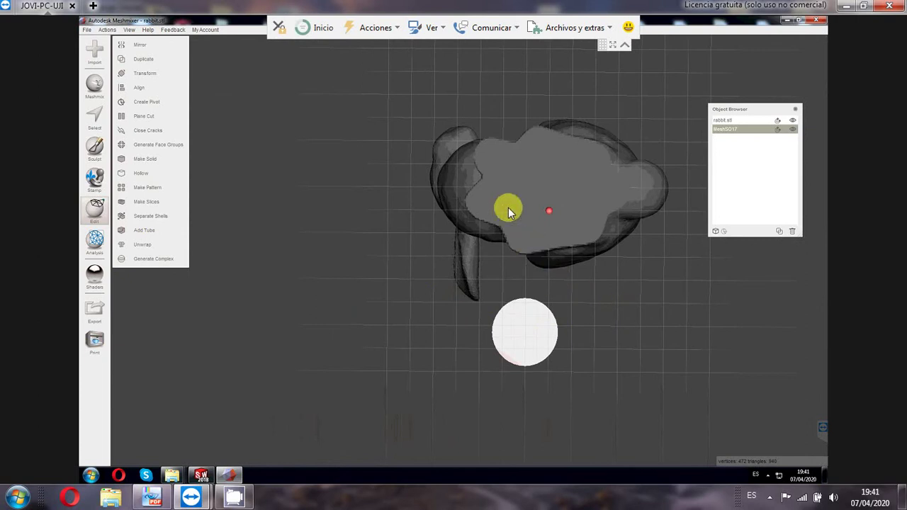
pyautogui.moveTo(508, 207); pyautogui.dragTo(535, 173, button='right')
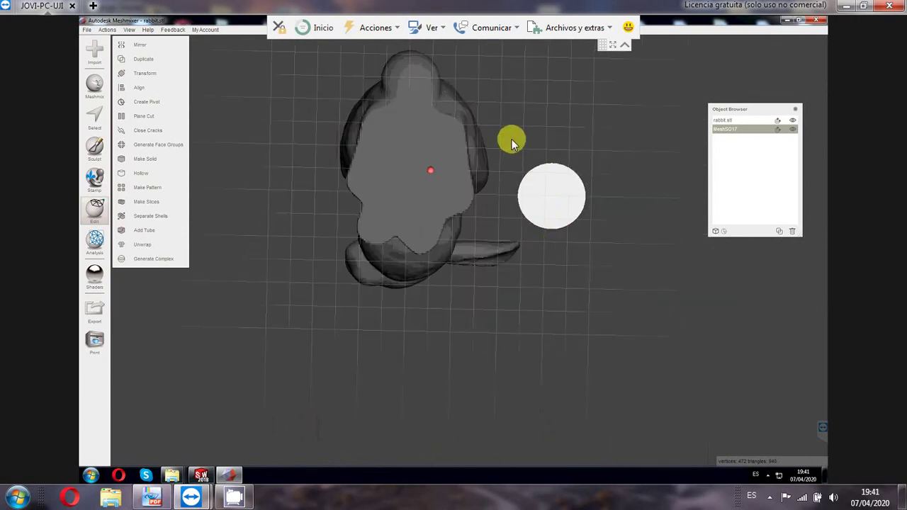
pyautogui.moveTo(512, 138); pyautogui.dragTo(518, 212, button='right')
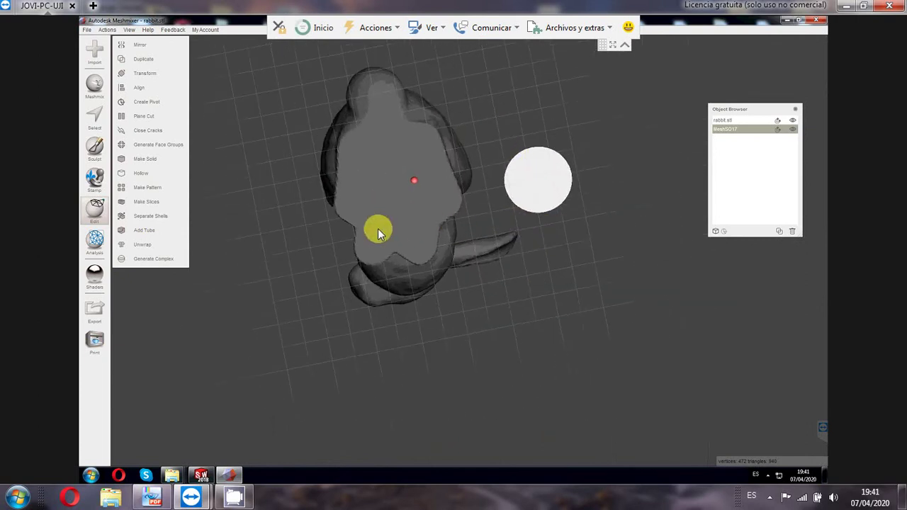
pyautogui.moveTo(462, 217); pyautogui.dragTo(390, 243, button='right')
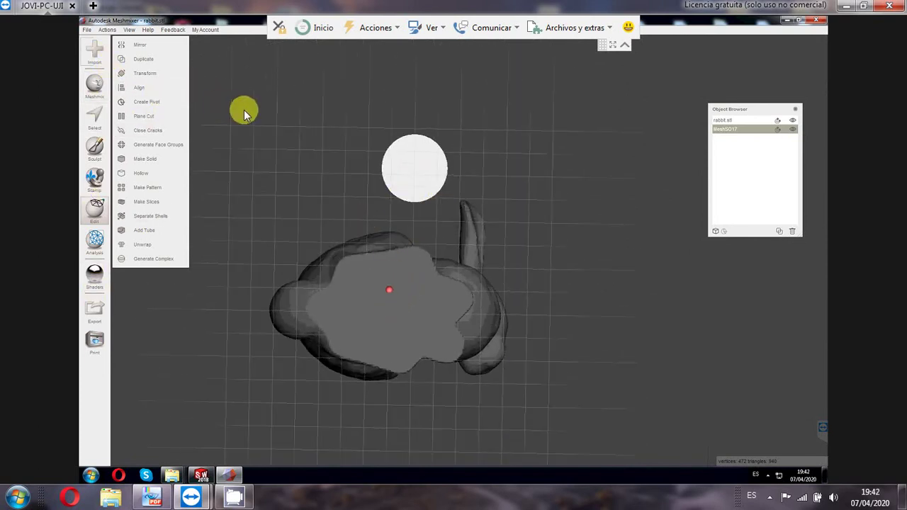
pyautogui.click(325, 370)
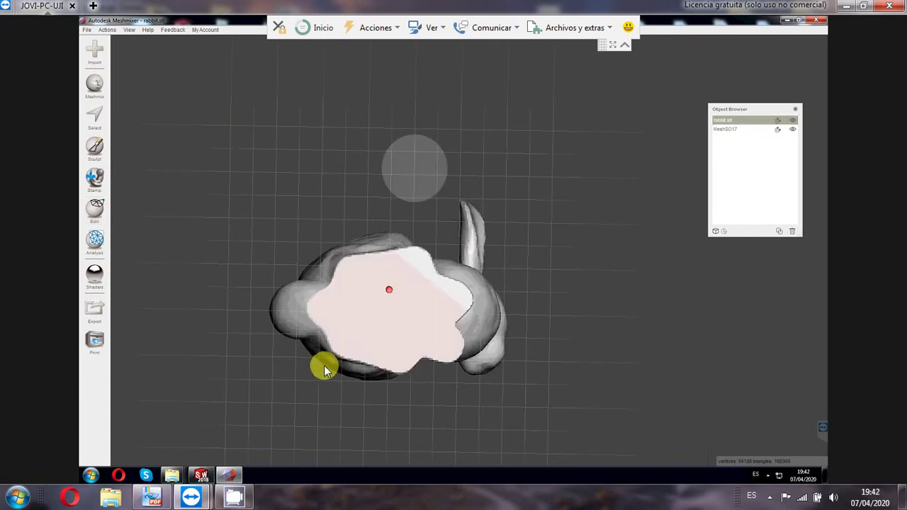
pyautogui.moveTo(346, 180); pyautogui.dragTo(269, 224, button='right')
pyautogui.moveTo(449, 193); pyautogui.dragTo(496, 190, button='right')
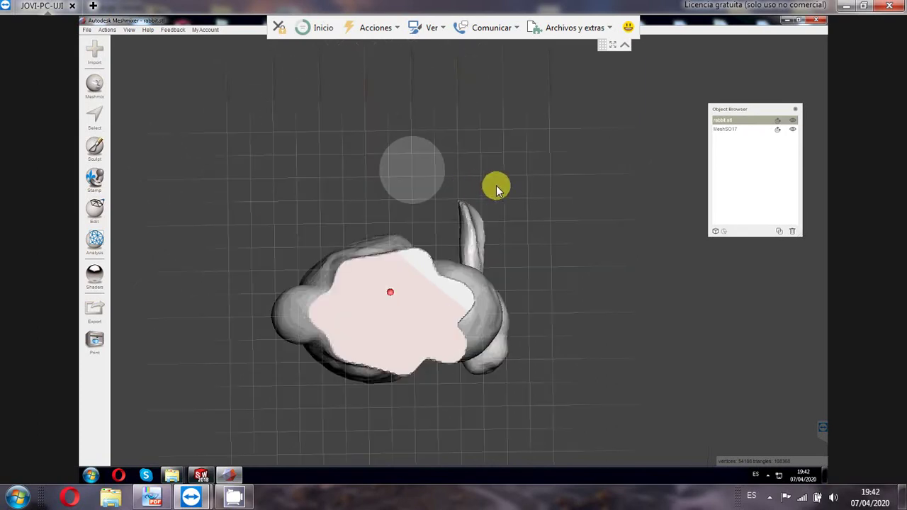
pyautogui.click(792, 122)
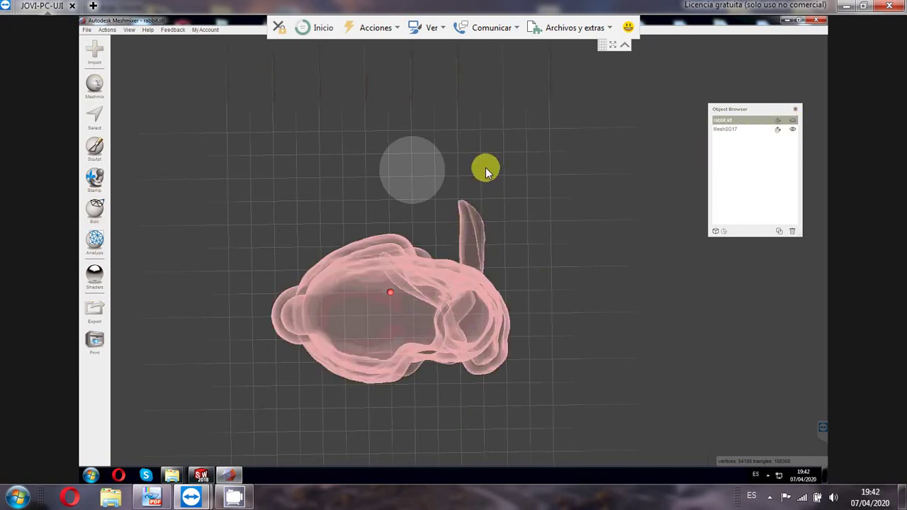
pyautogui.moveTo(346, 312); pyautogui.dragTo(483, 260, button='right')
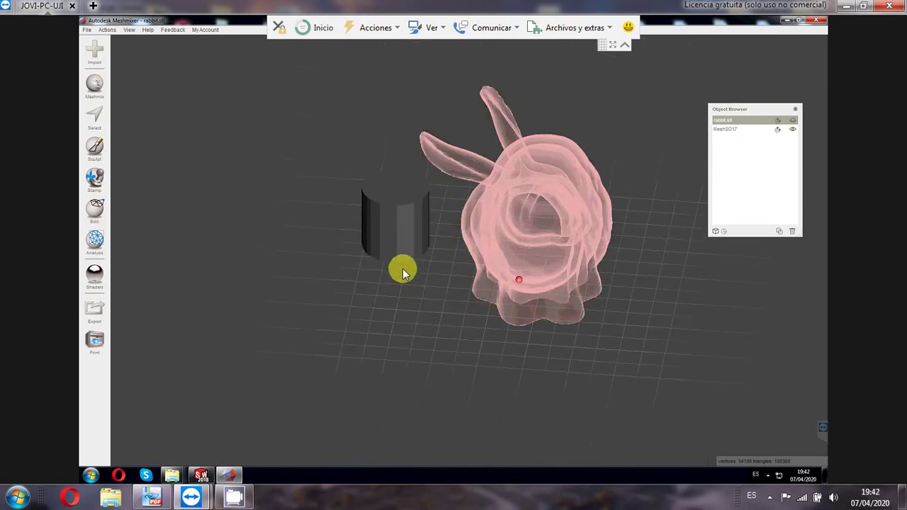
pyautogui.moveTo(403, 269); pyautogui.dragTo(405, 264, button='right')
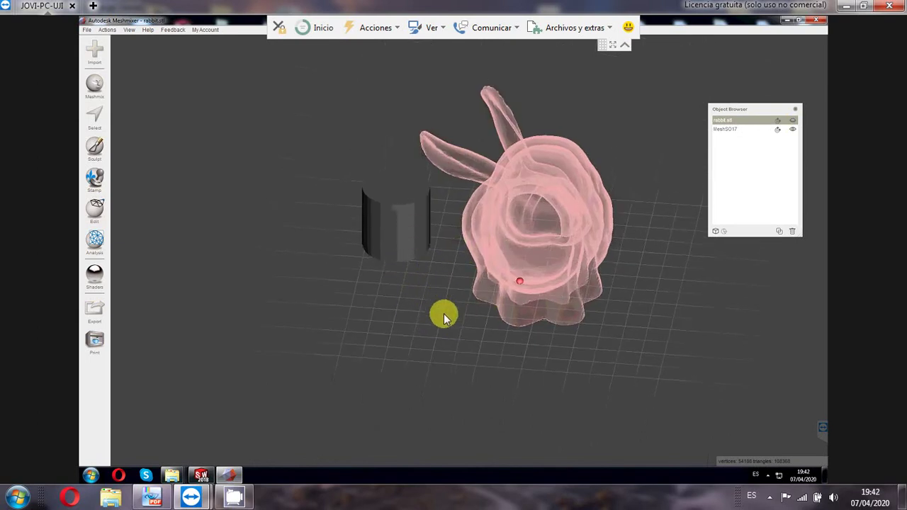
pyautogui.moveTo(444, 248); pyautogui.dragTo(449, 262, button='right')
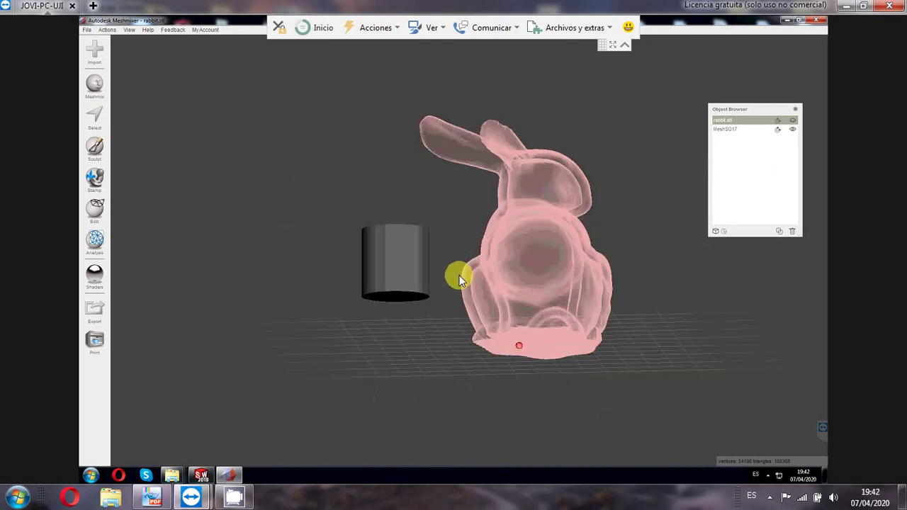
# Step: Select the cylinder, make the rabbit visible again and transform the cylinder down about -19.7 mm in Y
pyautogui.click(396, 266)
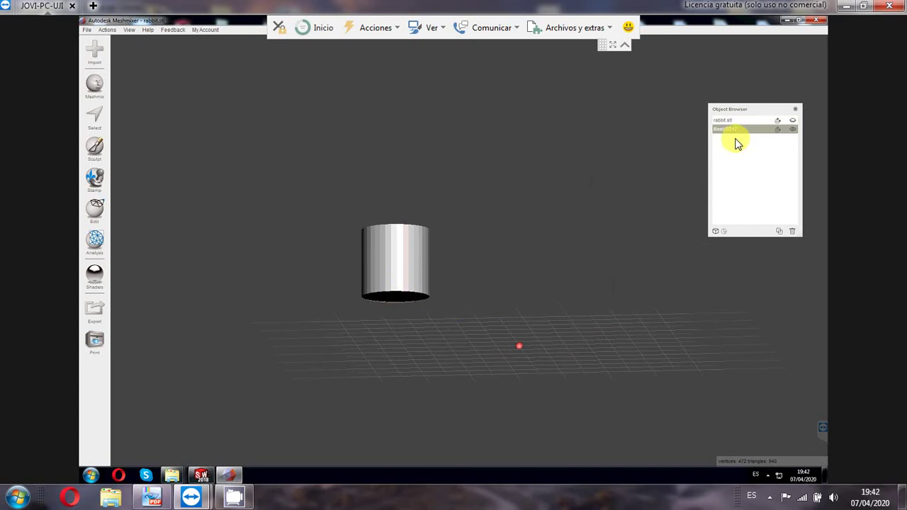
pyautogui.click(97, 208)
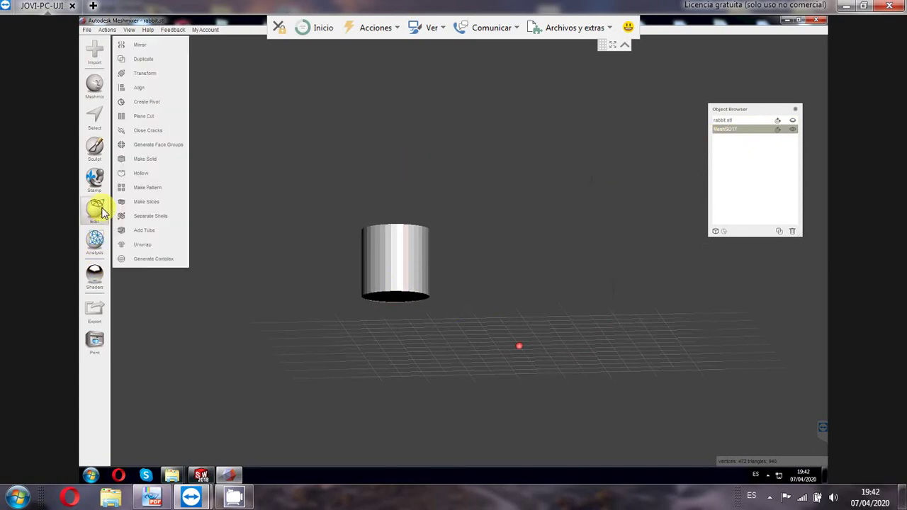
pyautogui.click(157, 75)
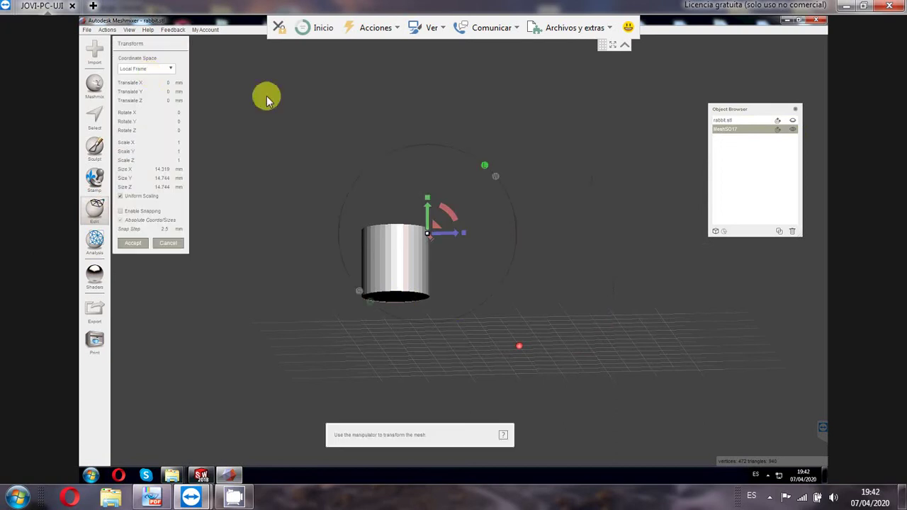
pyautogui.click(792, 120)
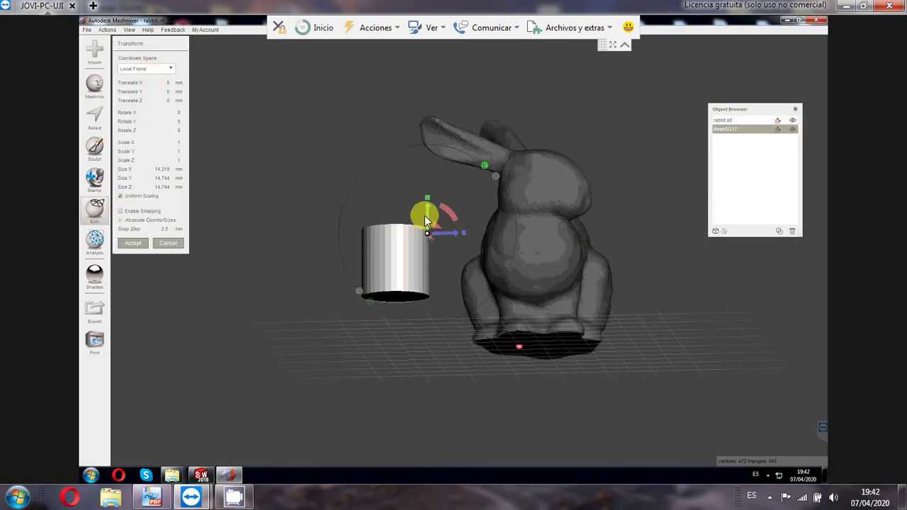
pyautogui.moveTo(425, 219); pyautogui.dragTo(428, 271)
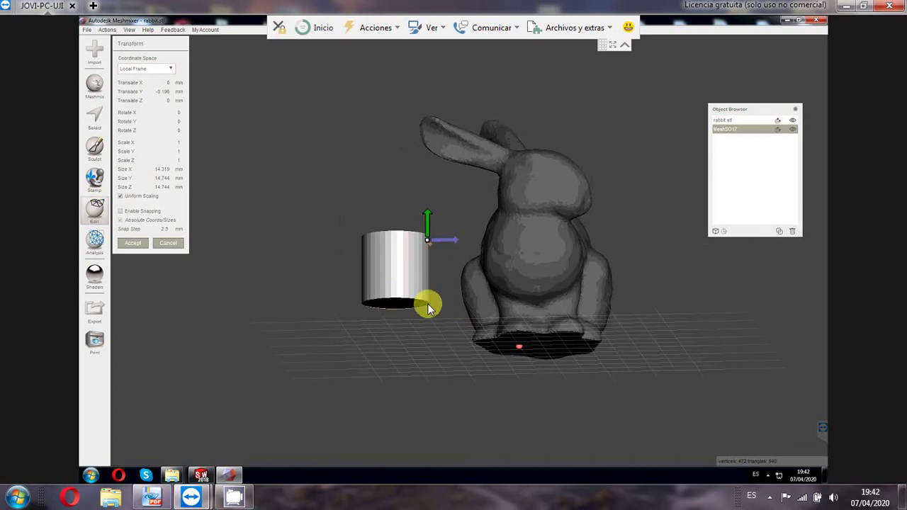
pyautogui.moveTo(428, 304); pyautogui.dragTo(428, 304)
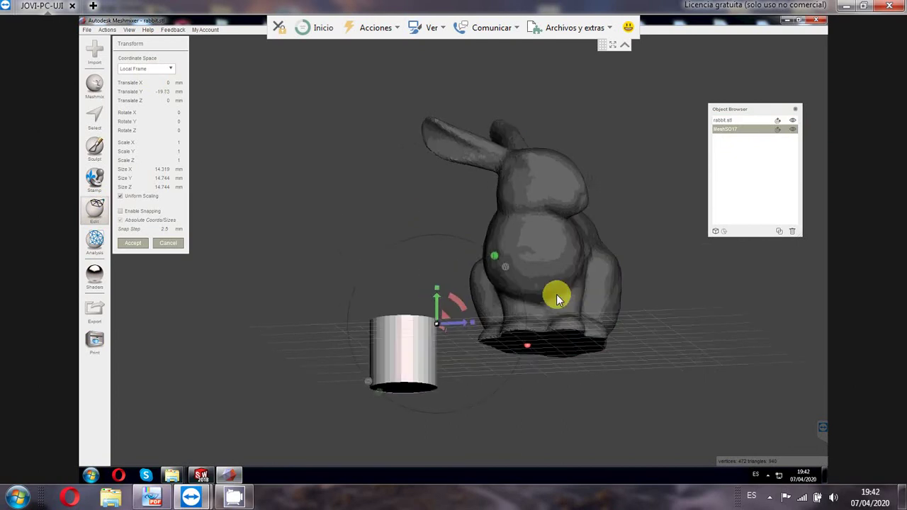
# Step: Flatten the cylinder to about 5.2 mm in Y and move it under the rabbit's base, about 32.8 mm in Z and -24.4 mm in Y
pyautogui.moveTo(557, 294); pyautogui.dragTo(491, 307, button='right')
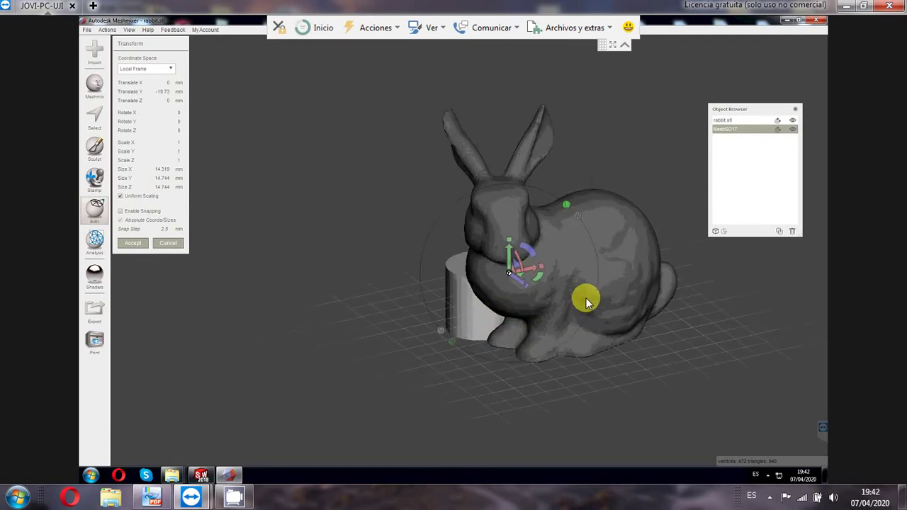
pyautogui.moveTo(585, 301); pyautogui.dragTo(589, 297, button='right')
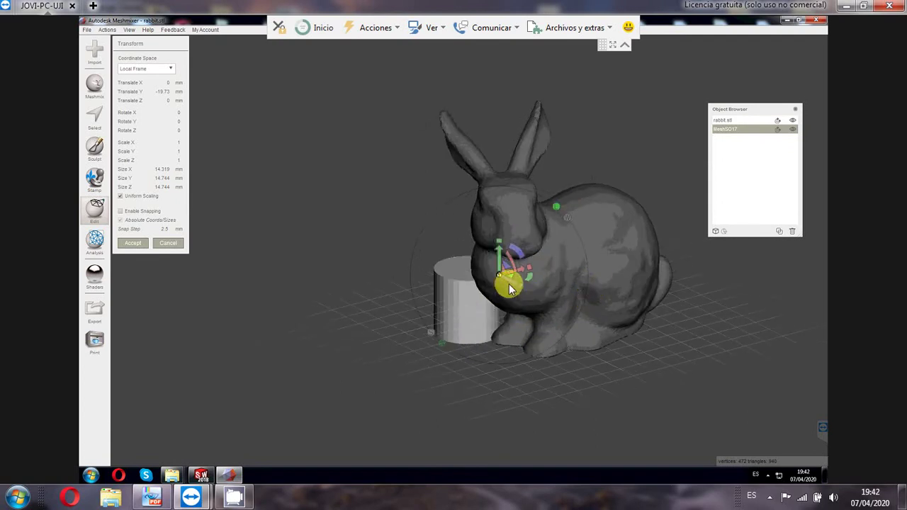
pyautogui.moveTo(508, 259); pyautogui.dragTo(445, 247, button='right')
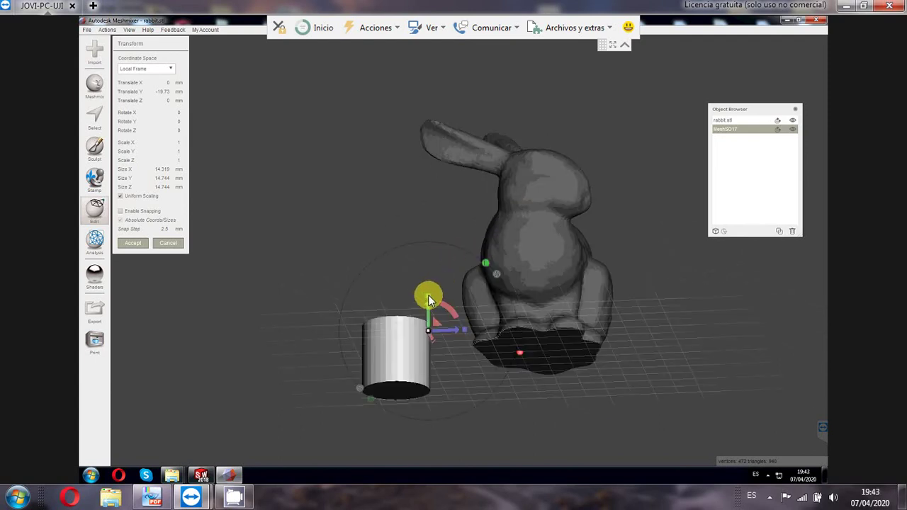
pyautogui.moveTo(428, 332); pyautogui.dragTo(571, 324)
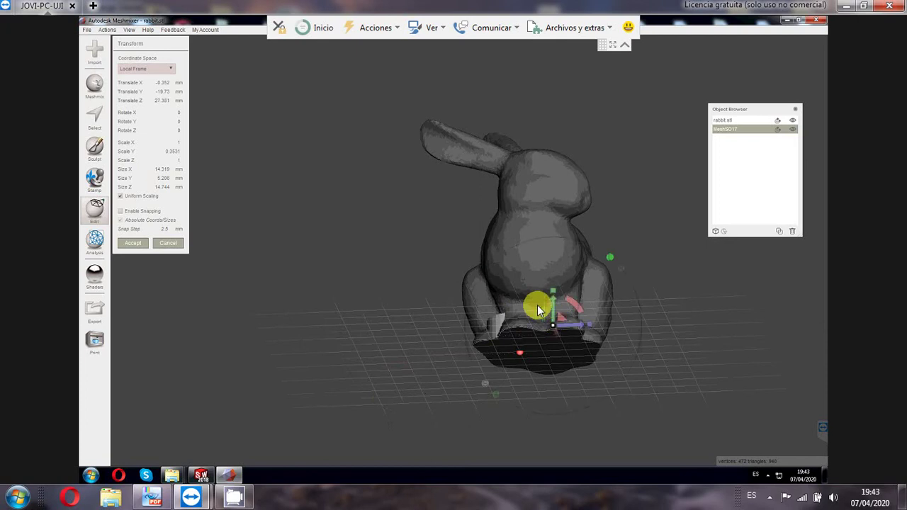
pyautogui.moveTo(554, 303); pyautogui.dragTo(533, 376)
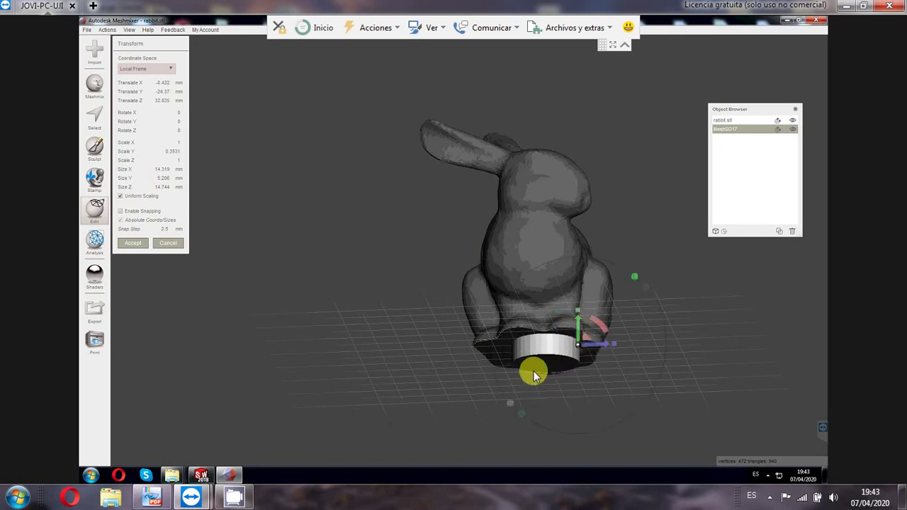
# Step: Centre the cylinder on the base at about 4.4 mm in X and 31.2 mm in Z, raise it slightly into the base and accept
pyautogui.moveTo(533, 371); pyautogui.dragTo(582, 361, button='right')
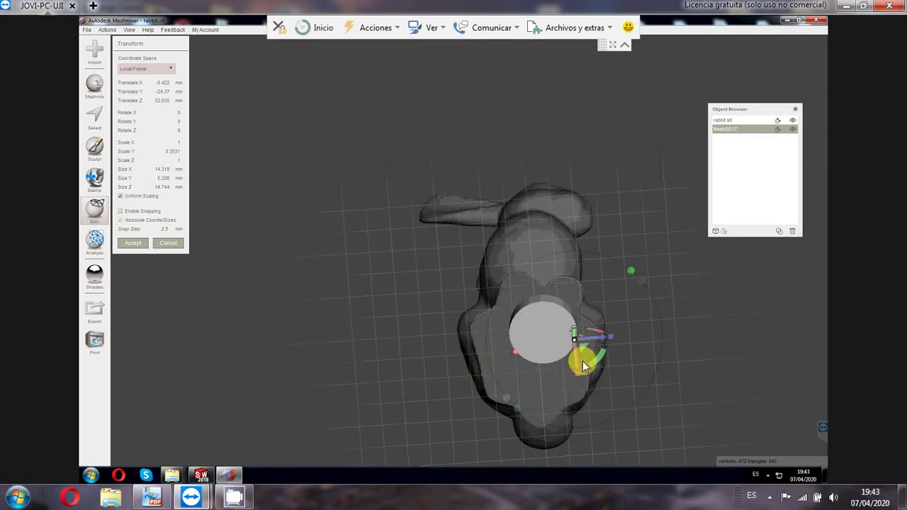
pyautogui.moveTo(576, 348)
pyautogui.mouseDown()
pyautogui.moveTo(577, 369)
pyautogui.moveTo(594, 365)
pyautogui.moveTo(582, 363)
pyautogui.mouseUp()
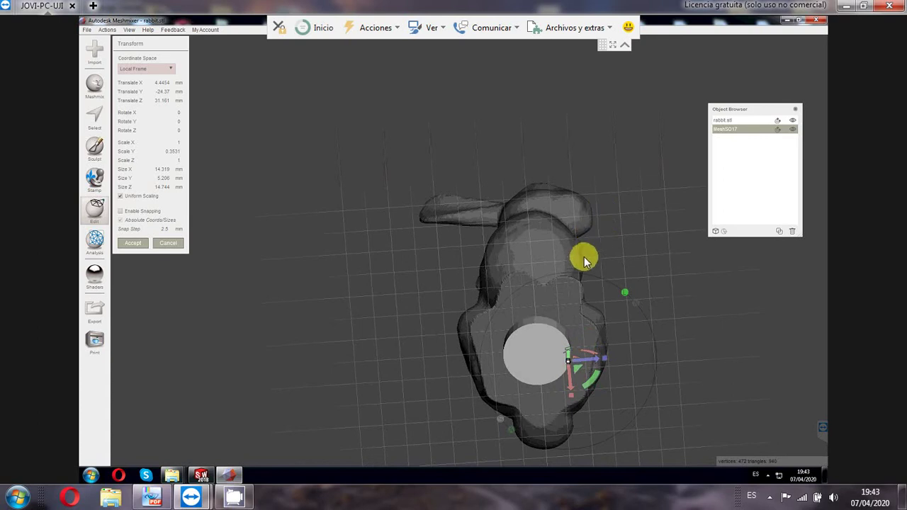
pyautogui.moveTo(549, 283); pyautogui.dragTo(536, 324, button='right')
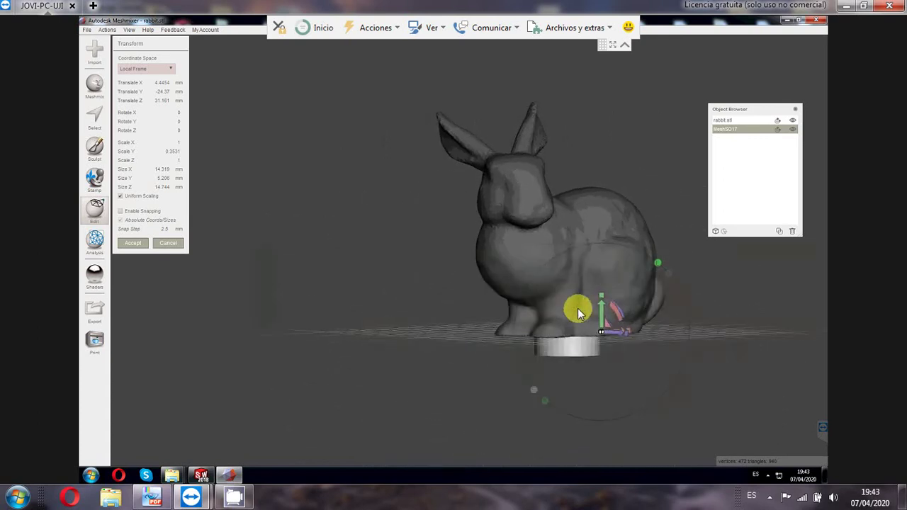
pyautogui.moveTo(602, 309); pyautogui.dragTo(600, 305)
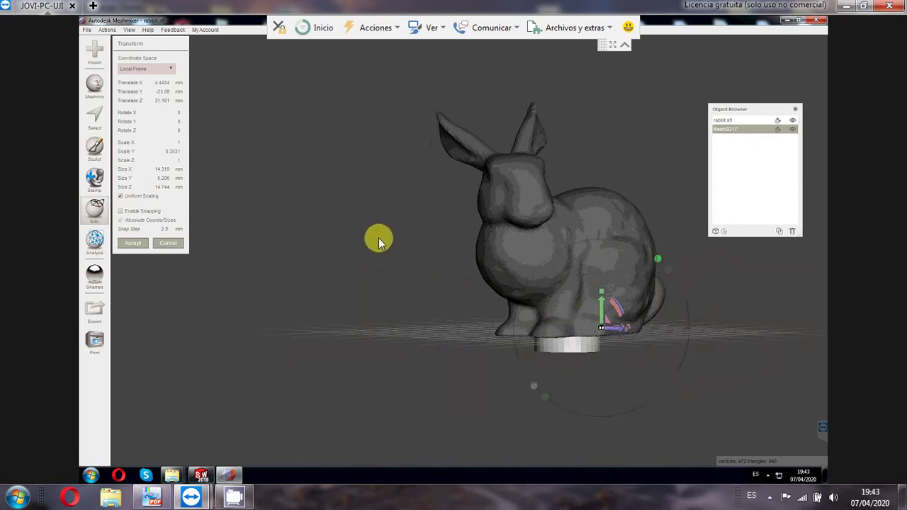
pyautogui.click(132, 243)
# Step: Subtract the cylinder from the rabbit with a Boolean Difference, check the cut in the base from several sides and accept it
pyautogui.moveTo(453, 296); pyautogui.dragTo(525, 270, button='right')
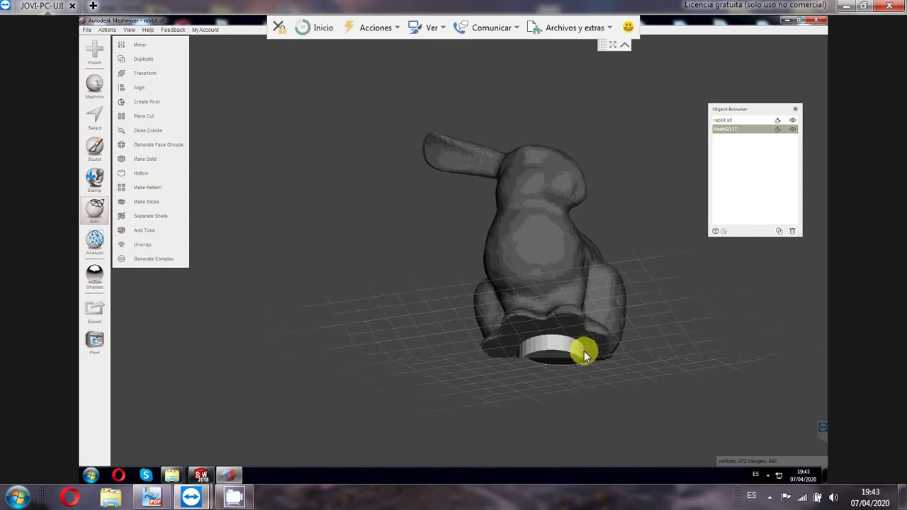
pyautogui.moveTo(584, 351); pyautogui.dragTo(621, 290, button='right')
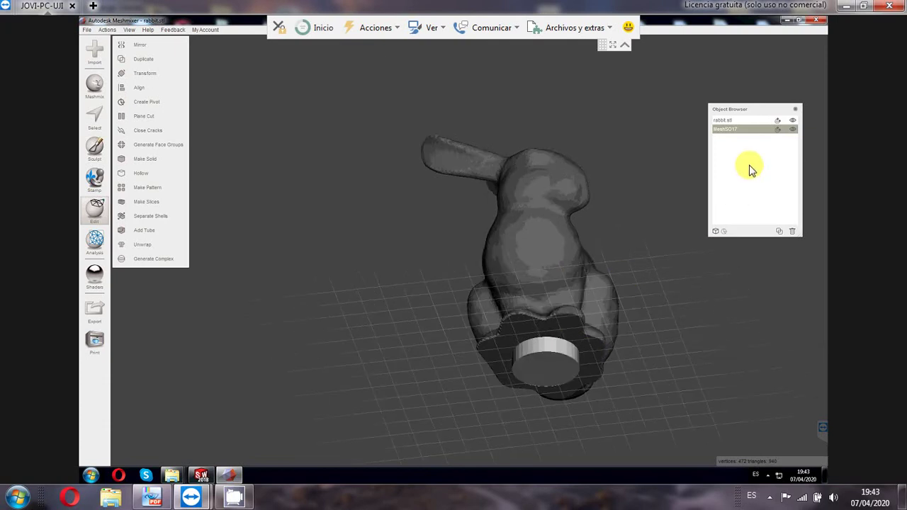
pyautogui.moveTo(298, 202); pyautogui.dragTo(333, 209, button='right')
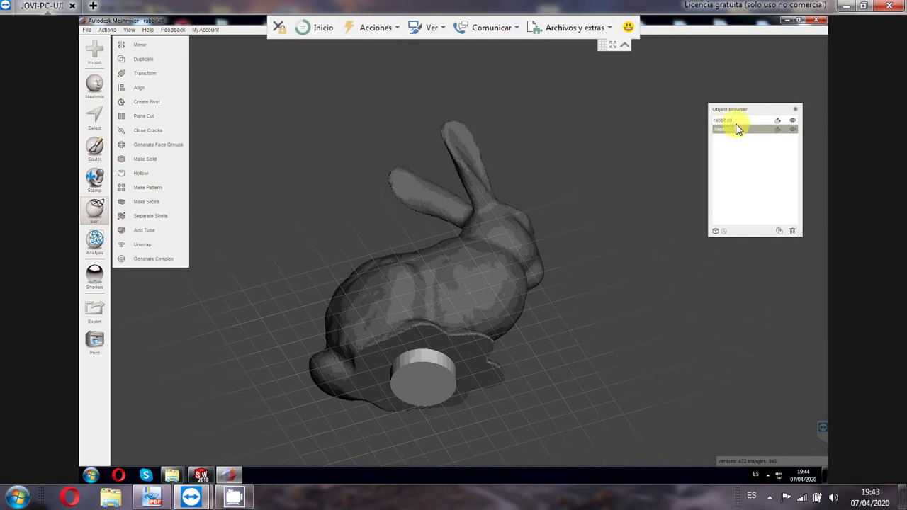
pyautogui.click(729, 122)
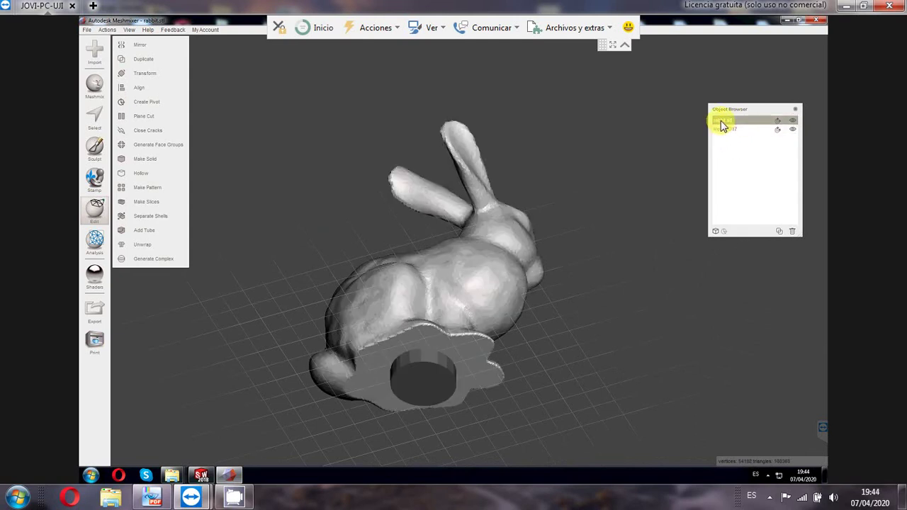
pyautogui.keyDown('shift'); pyautogui.click(735, 131); pyautogui.keyUp('shift')
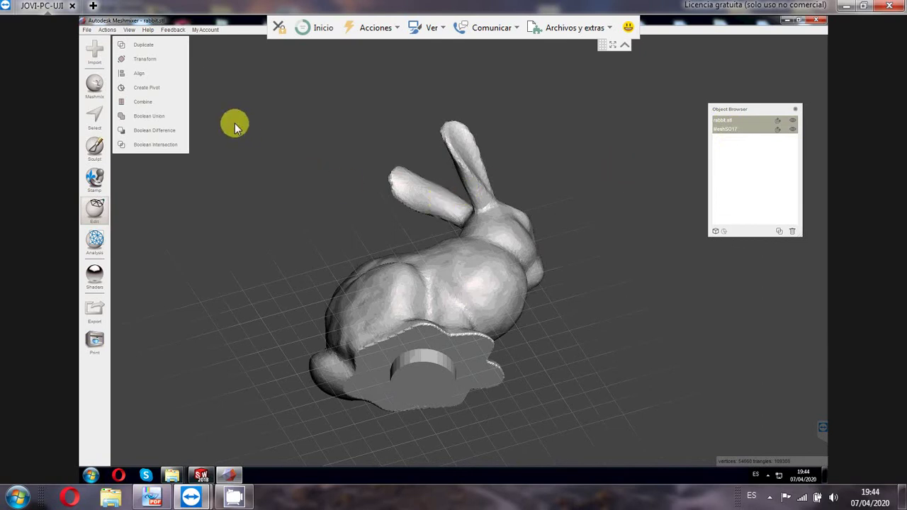
pyautogui.click(174, 134)
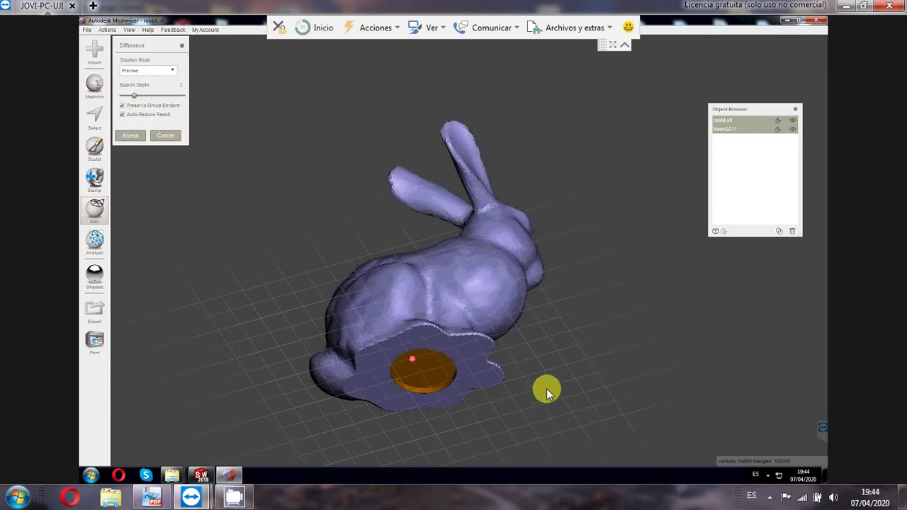
pyautogui.moveTo(545, 362); pyautogui.dragTo(525, 228, button='right')
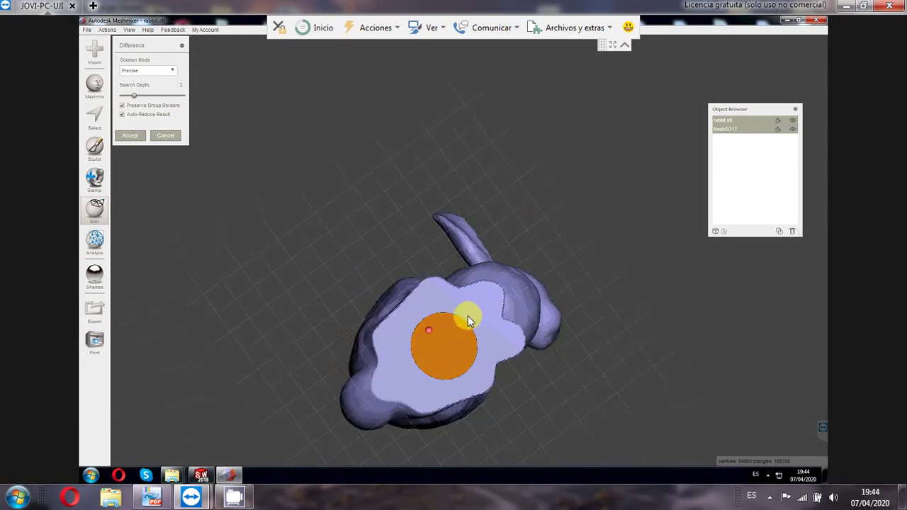
pyautogui.moveTo(425, 336)
pyautogui.mouseDown(button='right')
pyautogui.moveTo(409, 333)
pyautogui.moveTo(475, 288)
pyautogui.moveTo(486, 268)
pyautogui.moveTo(531, 277)
pyautogui.moveTo(642, 363)
pyautogui.moveTo(437, 334)
pyautogui.mouseUp(button='right')
pyautogui.moveTo(461, 301); pyautogui.dragTo(506, 312, button='right')
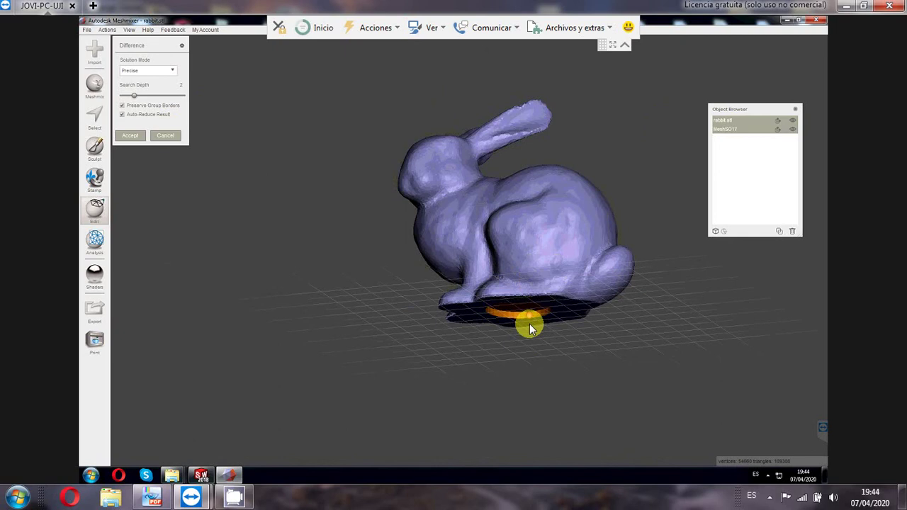
pyautogui.click(136, 136)
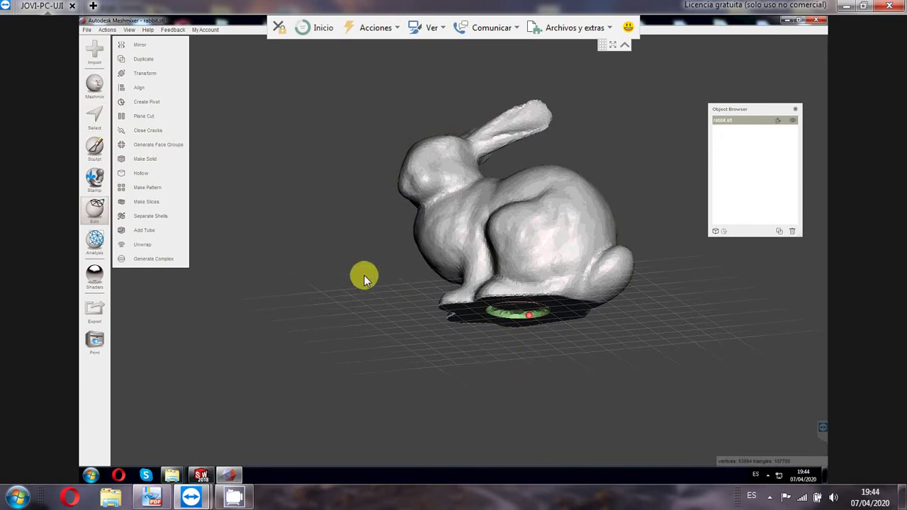
# Step: Check the drainage hole from below and export the mesh as rabbit_hueco to Nueva carpeta inside the Lab1 folder
pyautogui.moveTo(354, 236); pyautogui.dragTo(360, 213, button='right')
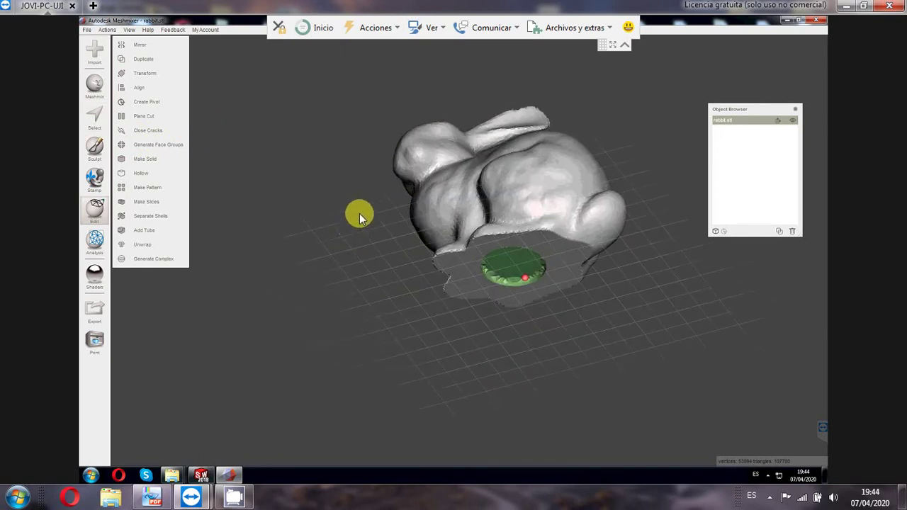
pyautogui.moveTo(347, 246); pyautogui.dragTo(349, 256, button='right')
pyautogui.moveTo(380, 300); pyautogui.dragTo(376, 301, button='right')
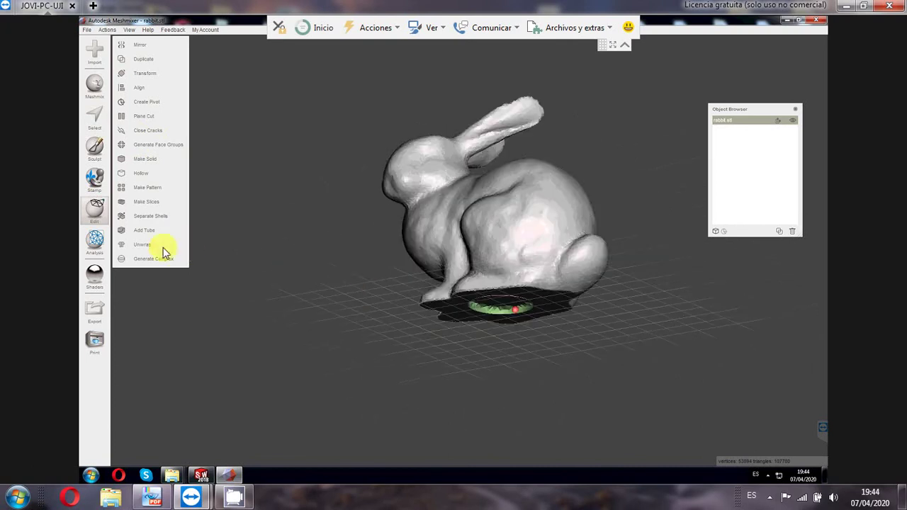
pyautogui.click(100, 308)
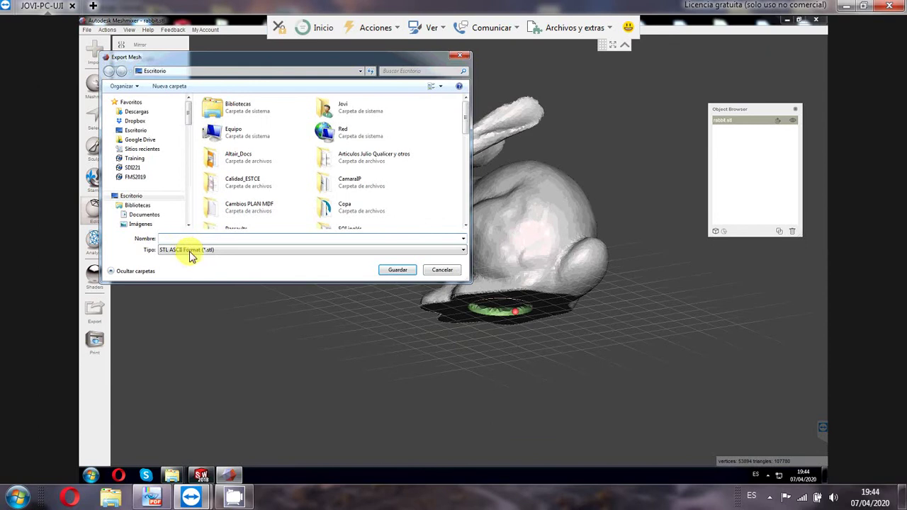
pyautogui.click(360, 209)
pyautogui.scroll(-3, 360, 209)
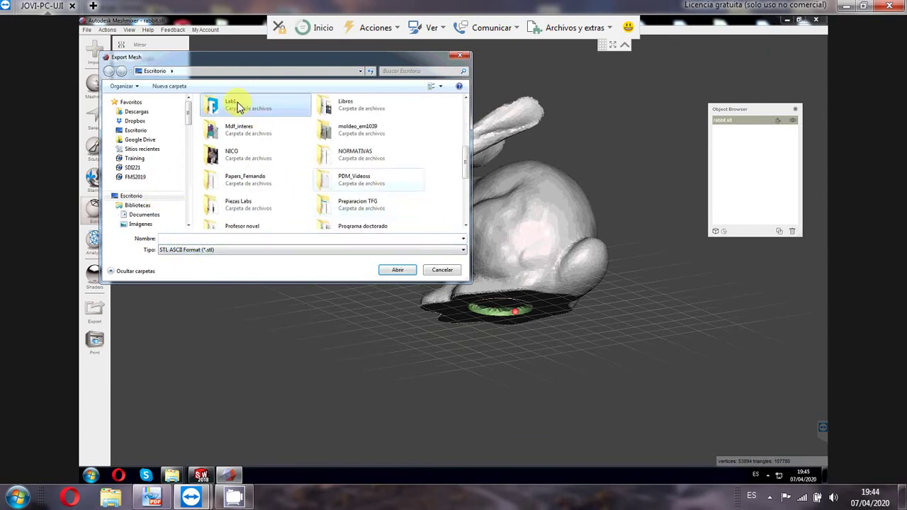
pyautogui.doubleClick(238, 107)
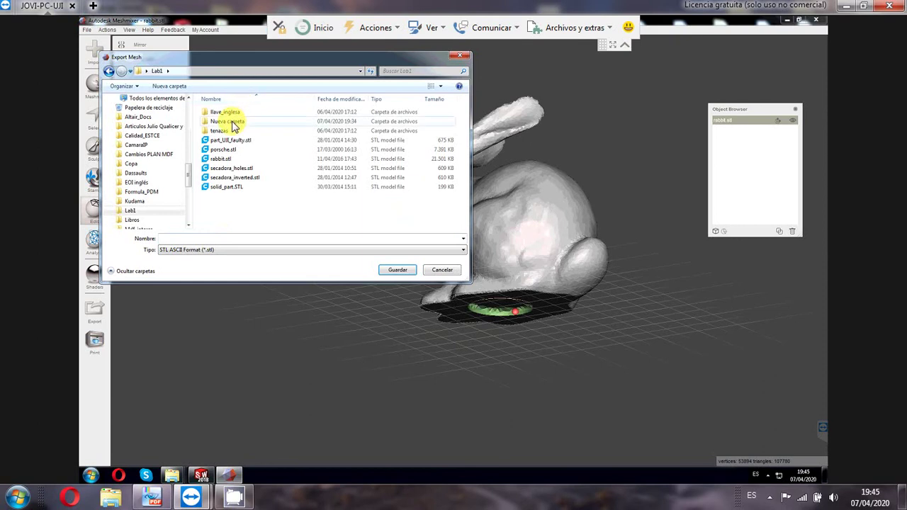
pyautogui.doubleClick(232, 123)
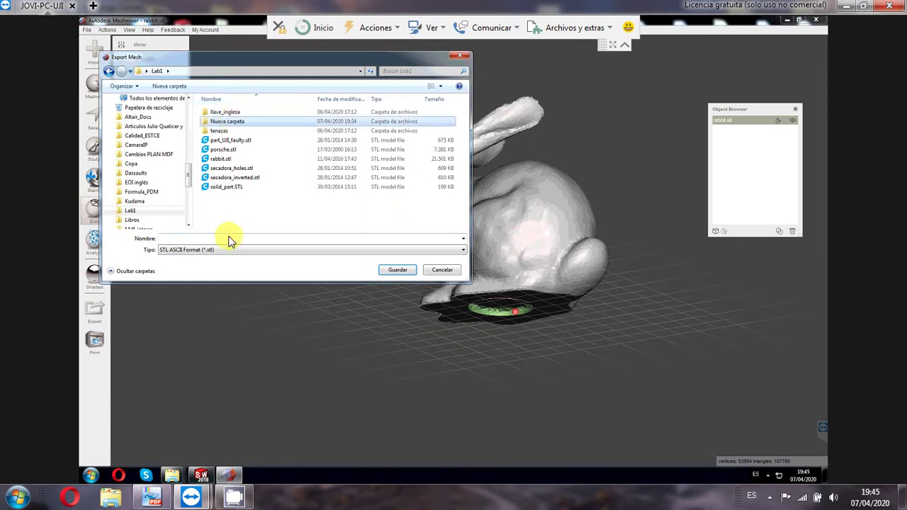
pyautogui.click(202, 239)
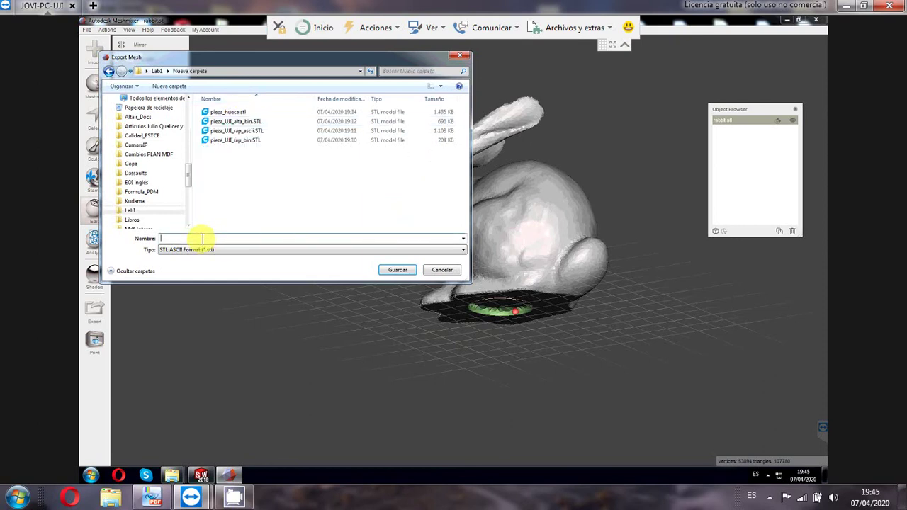
pyautogui.write('rabbit_hueco')
pyautogui.press('Return')
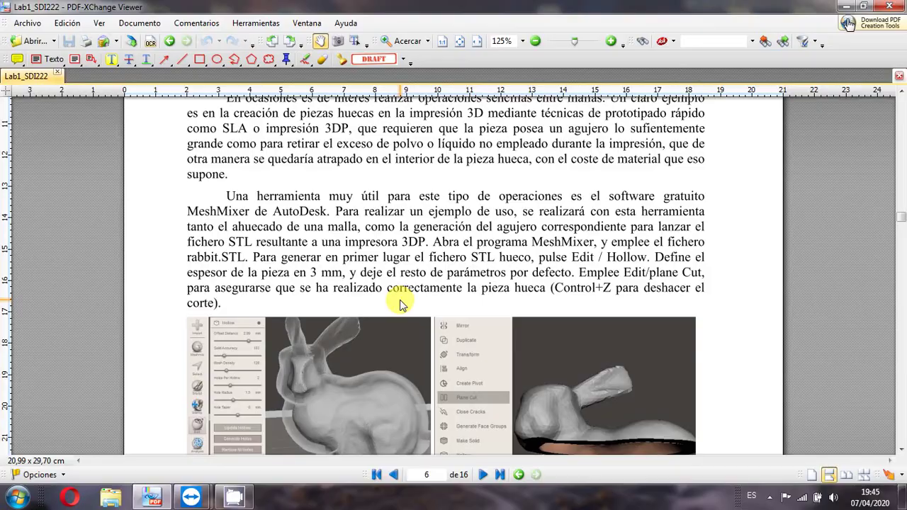
# Step: Switch to the lab guide in PDF-XChange Viewer and read section 1.5.4 on generating patterns in meshes
pyautogui.scroll(-10, 407, 303)
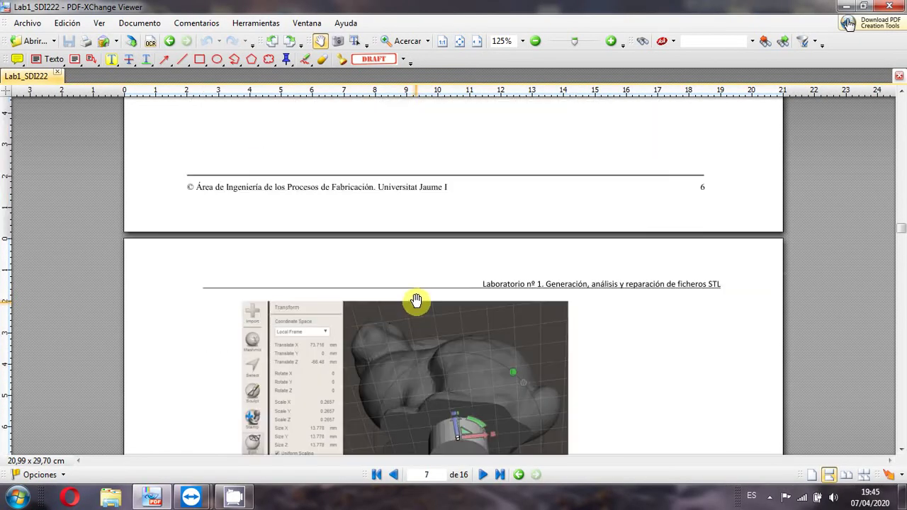
pyautogui.scroll(-10, 417, 300)
pyautogui.scroll(-4, 418, 300)
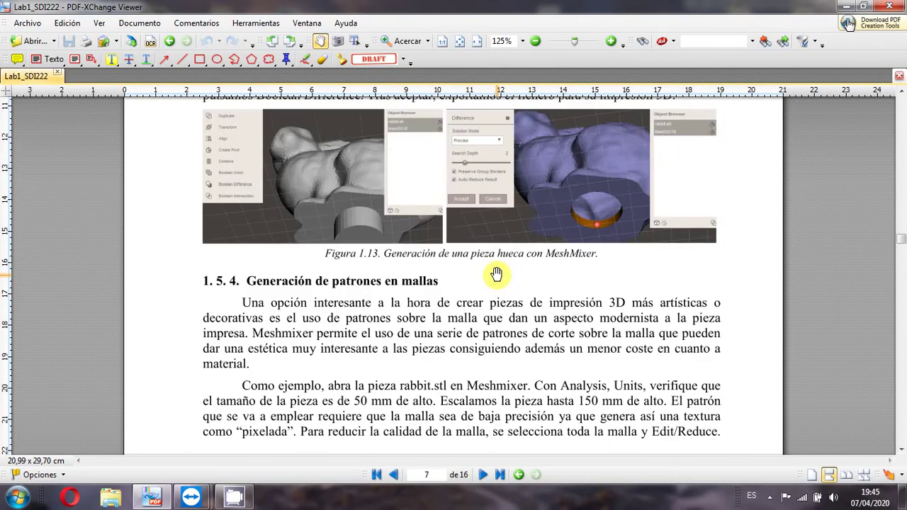
pyautogui.scroll(-1, 501, 215)
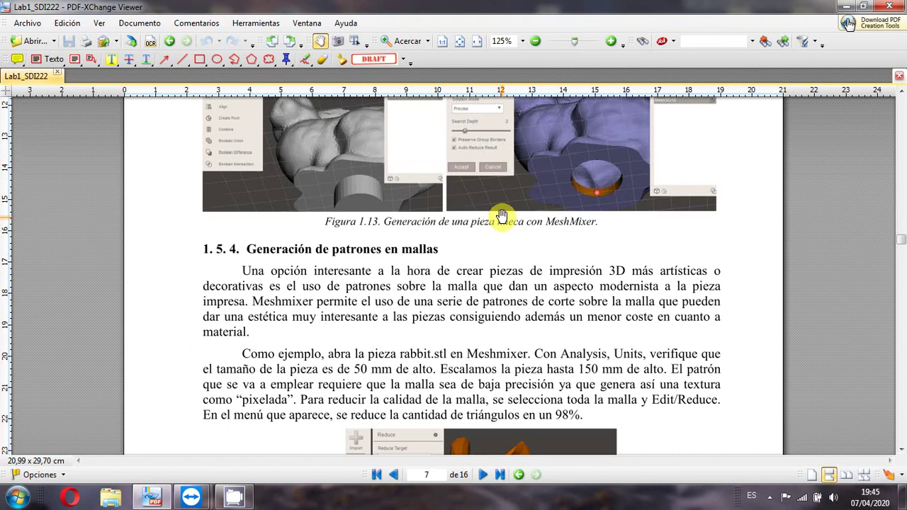
# Step: Read the section 1.5.4 example on scaling rabbit.stl and reducing its mesh in the lab guide
pyautogui.scroll(-2, 501, 215)
pyautogui.scroll(-2, 501, 215)
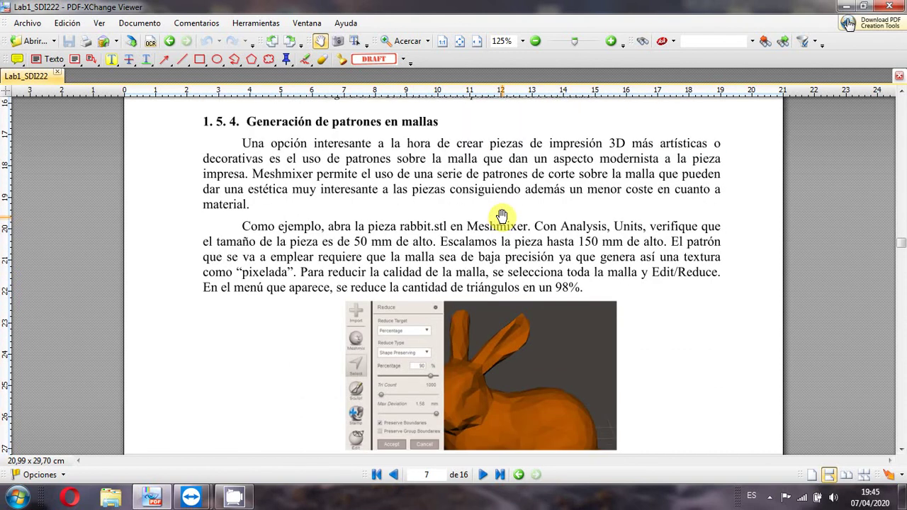
pyautogui.scroll(-2, 501, 214)
pyautogui.scroll(2, 489, 184)
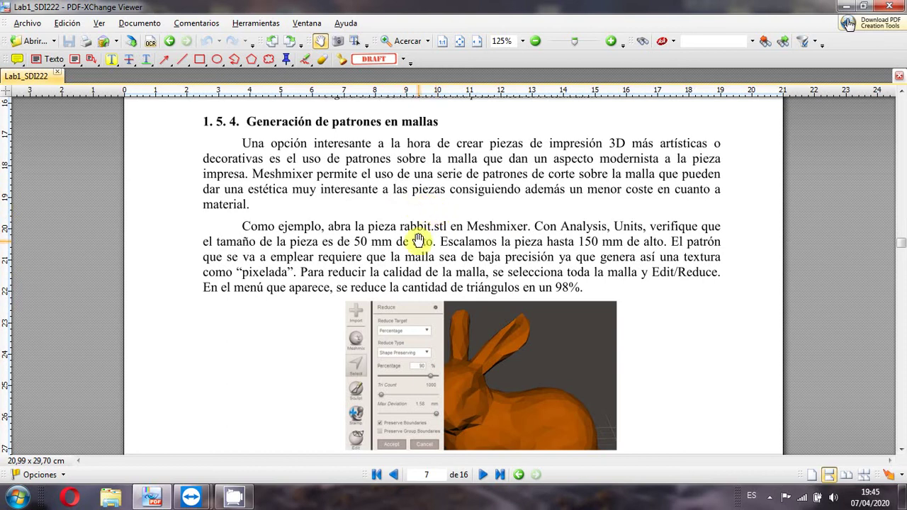
# Step: Switch back to Meshmixer, delete the hollowed rabbit and import the original rabbit.stl from the Lab1 folder
pyautogui.hotkey('alt', 'Tab')
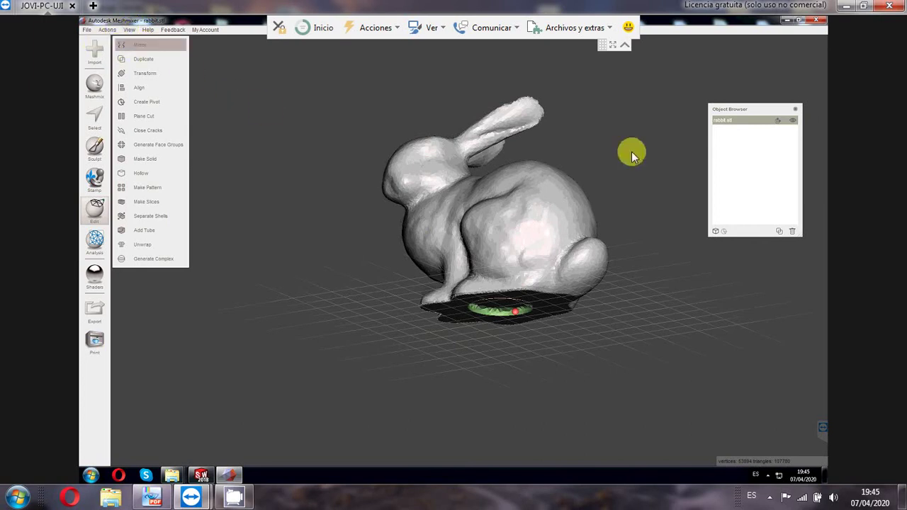
pyautogui.click(790, 231)
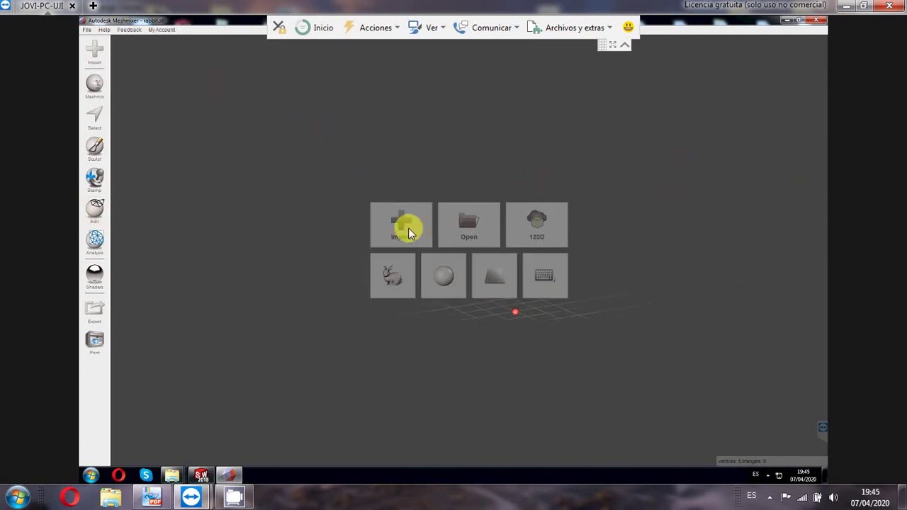
pyautogui.click(383, 207)
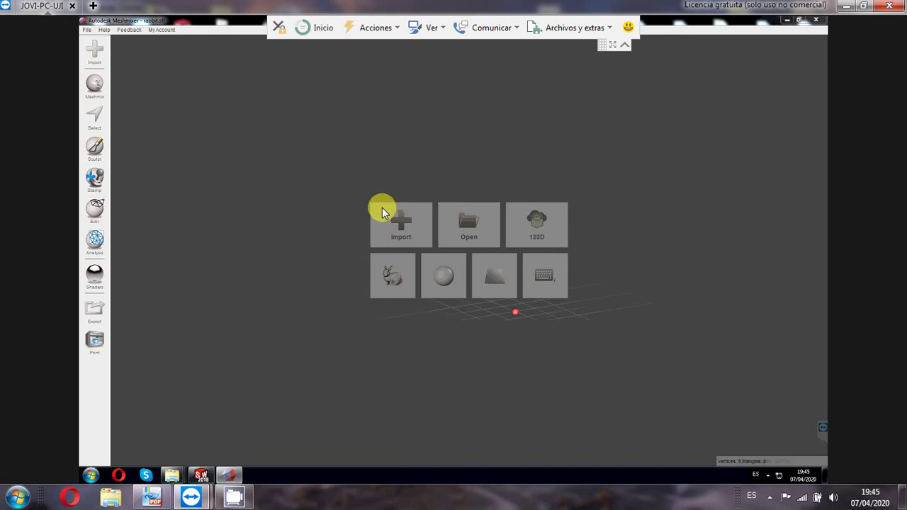
pyautogui.click(261, 159)
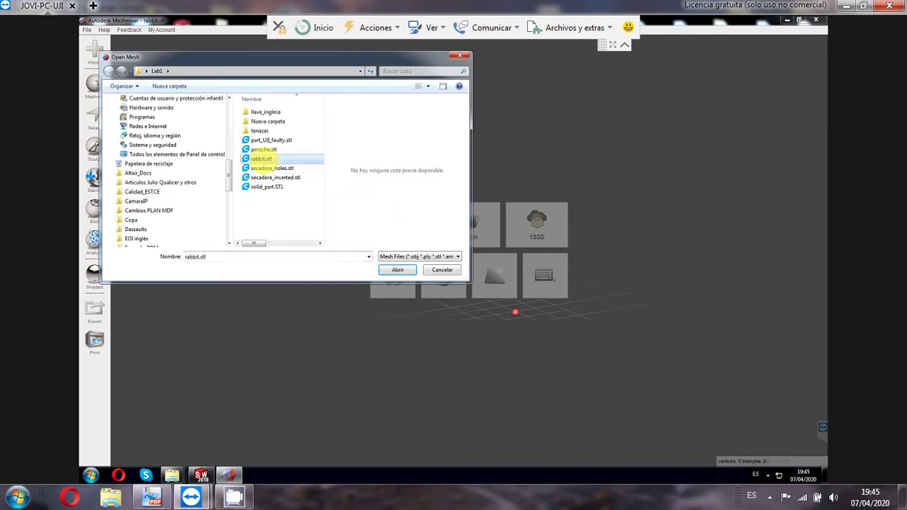
pyautogui.doubleClick(261, 159)
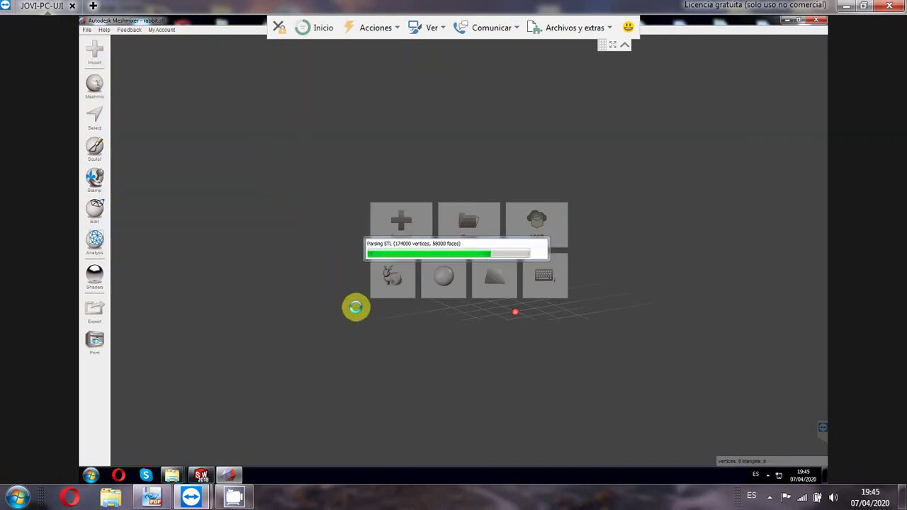
# Step: Scale the rabbit to 150 mm in height through Units/Dimensions, then reopen the dimensions to check the new size
pyautogui.hotkey('alt', 'Tab')
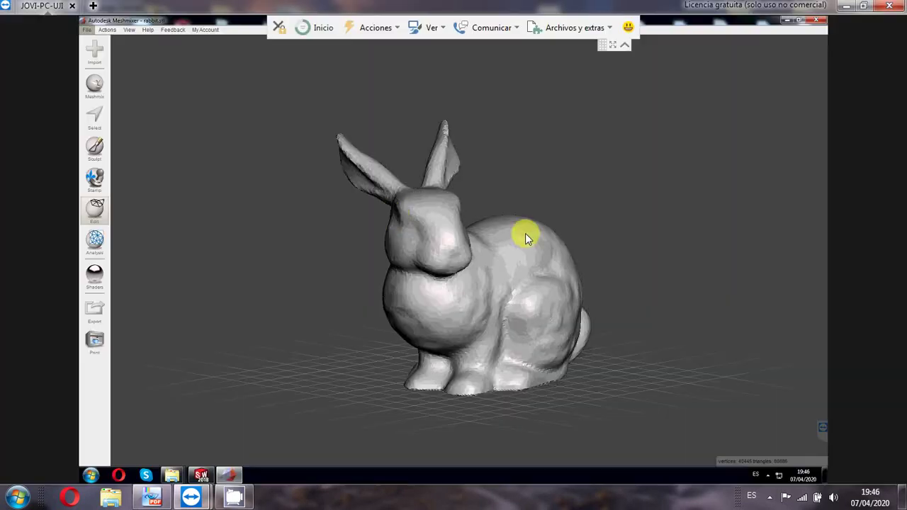
pyautogui.hotkey('alt', 'Tab')
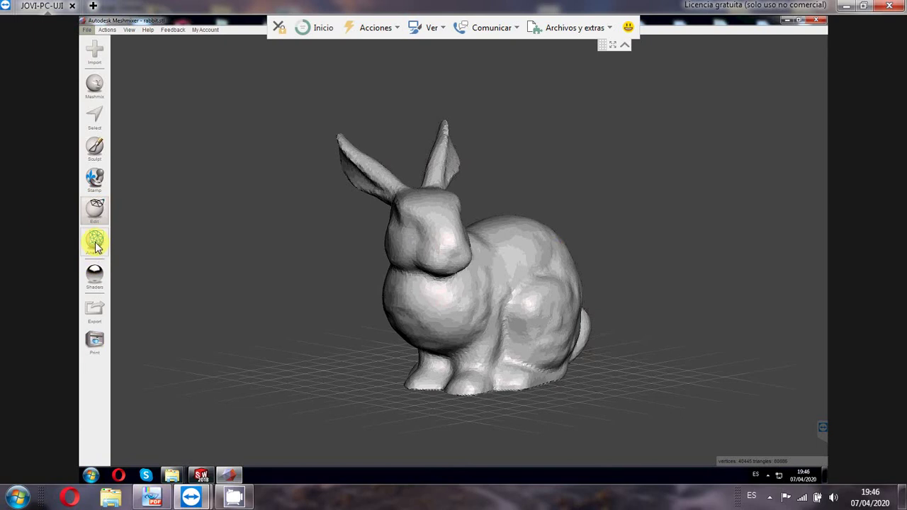
pyautogui.click(106, 238)
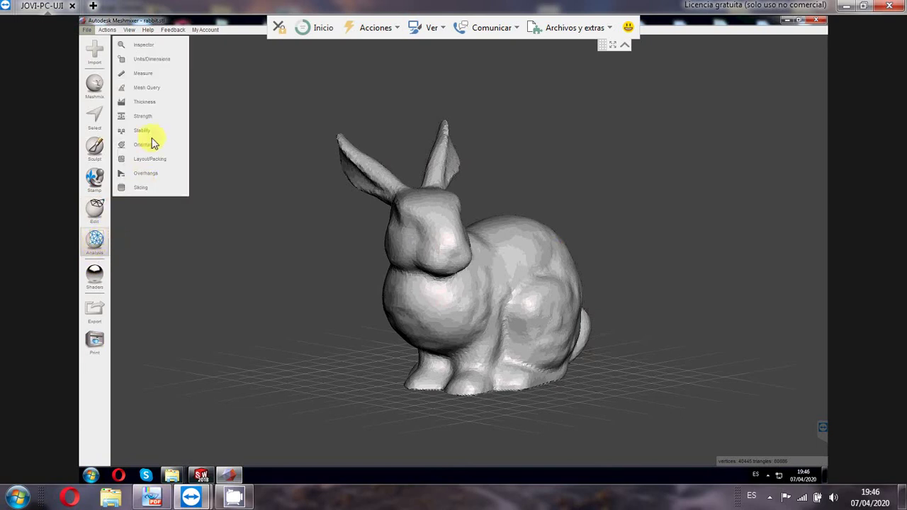
pyautogui.click(145, 61)
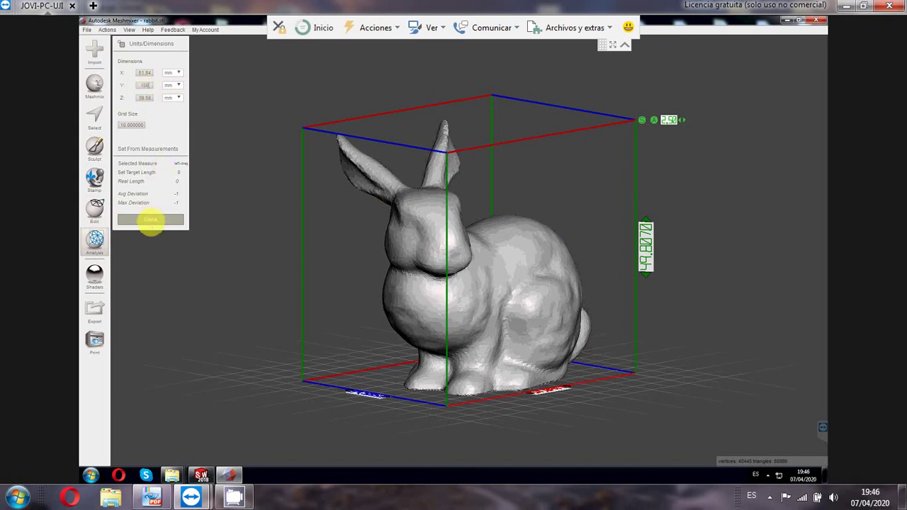
pyautogui.click(151, 220)
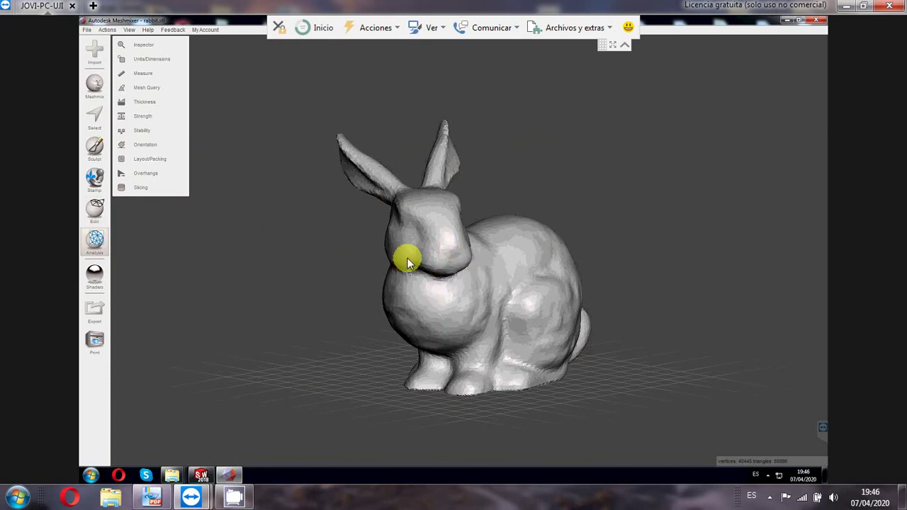
pyautogui.click(153, 60)
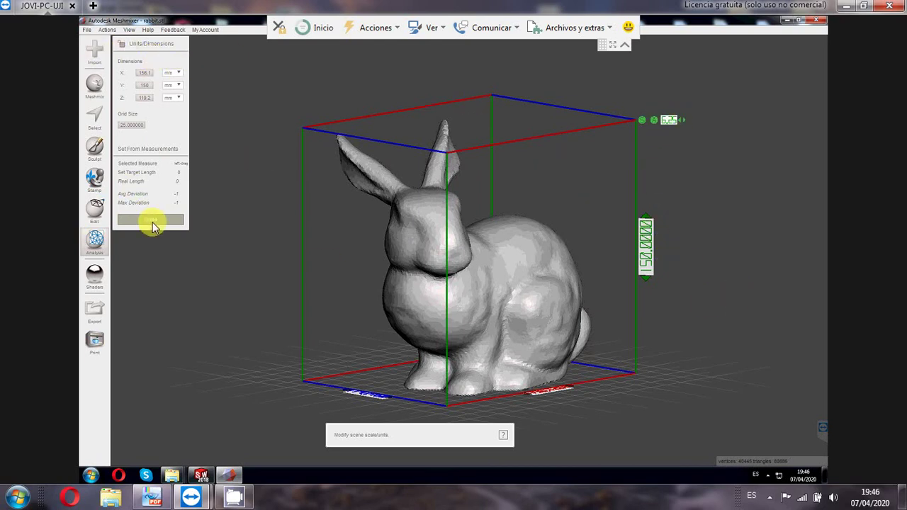
pyautogui.click(153, 223)
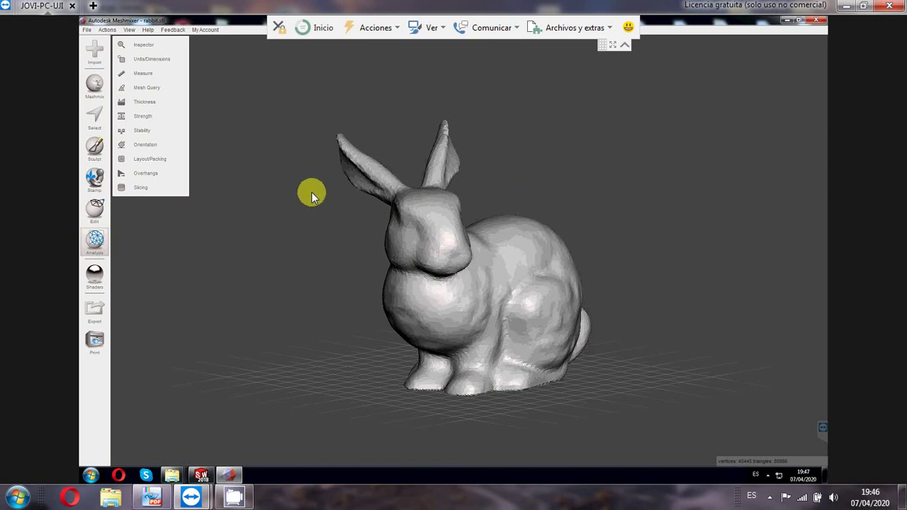
# Step: Consult the lab guide's mesh reduction instructions, return to Meshmixer and select the whole rabbit mesh
pyautogui.hotkey('alt', 'Tab')
pyautogui.moveTo(638, 290); pyautogui.dragTo(628, 247)
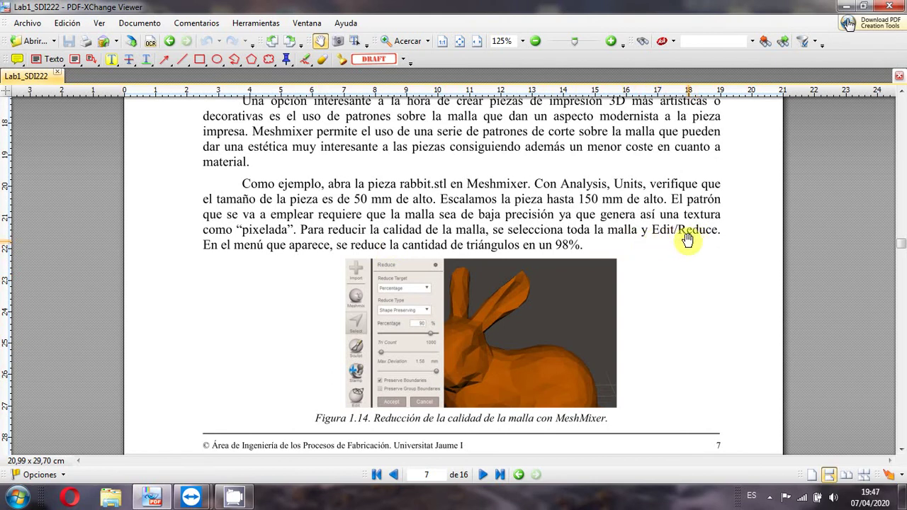
pyautogui.hotkey('alt', 'Tab')
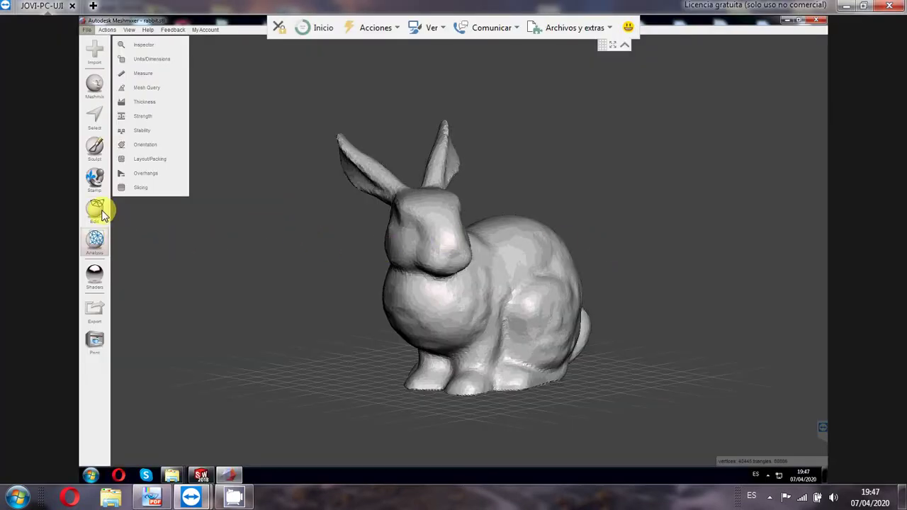
pyautogui.moveTo(99, 207)
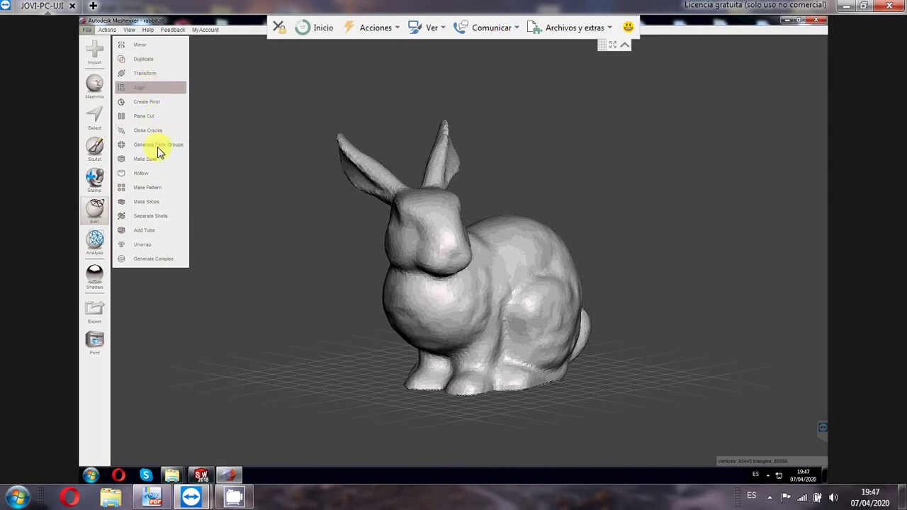
pyautogui.click(96, 119)
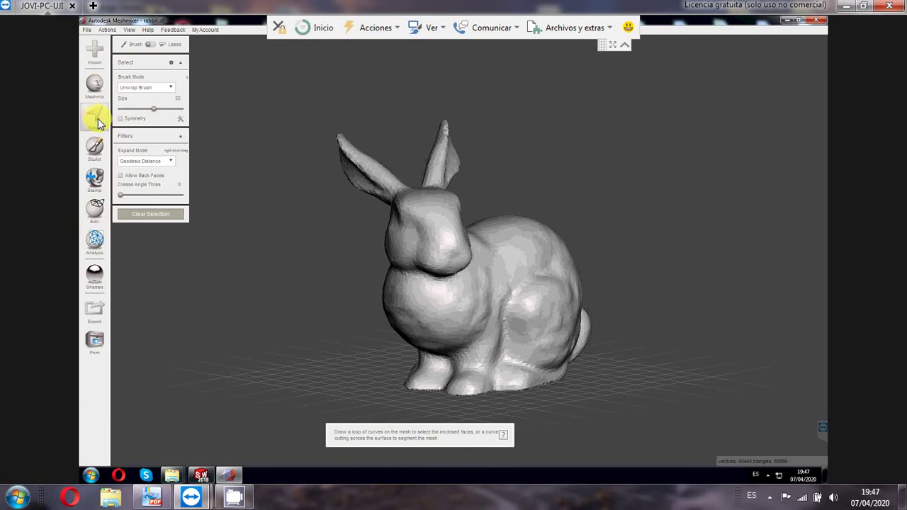
pyautogui.click(453, 245)
pyautogui.doubleClick(451, 243)
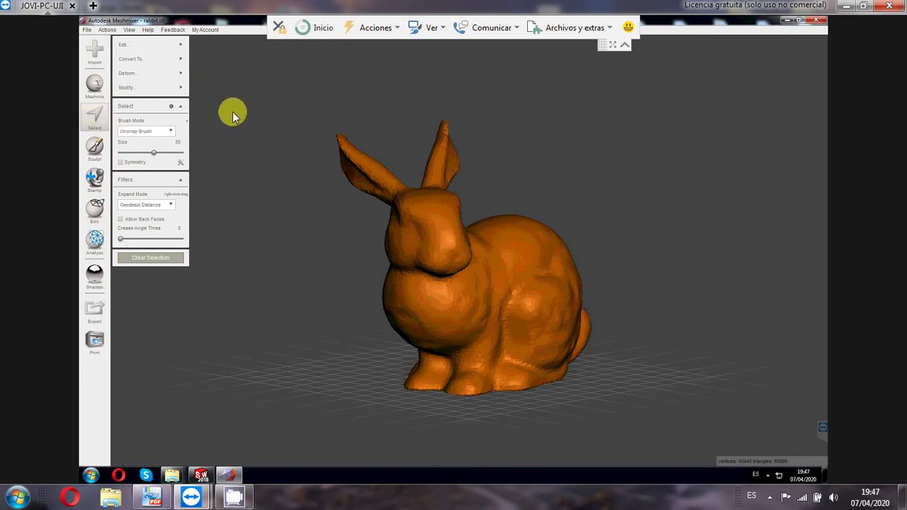
pyautogui.click(182, 44)
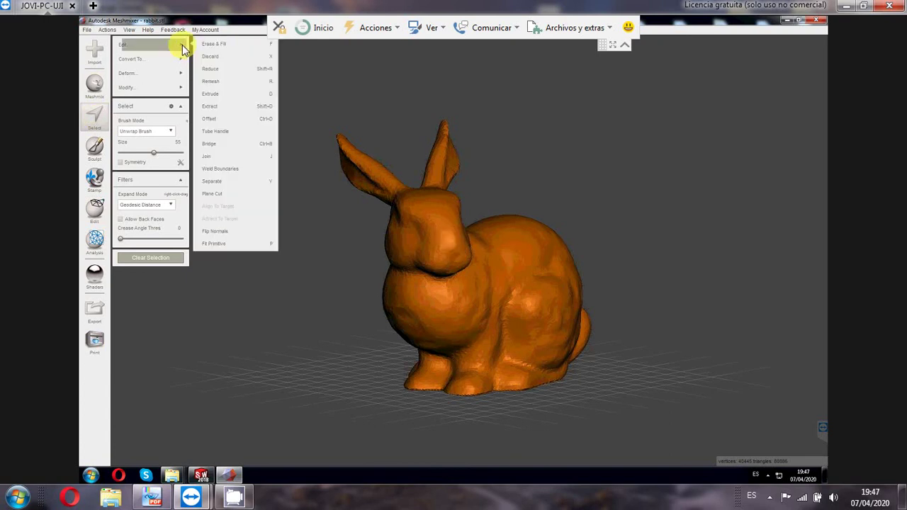
pyautogui.click(225, 69)
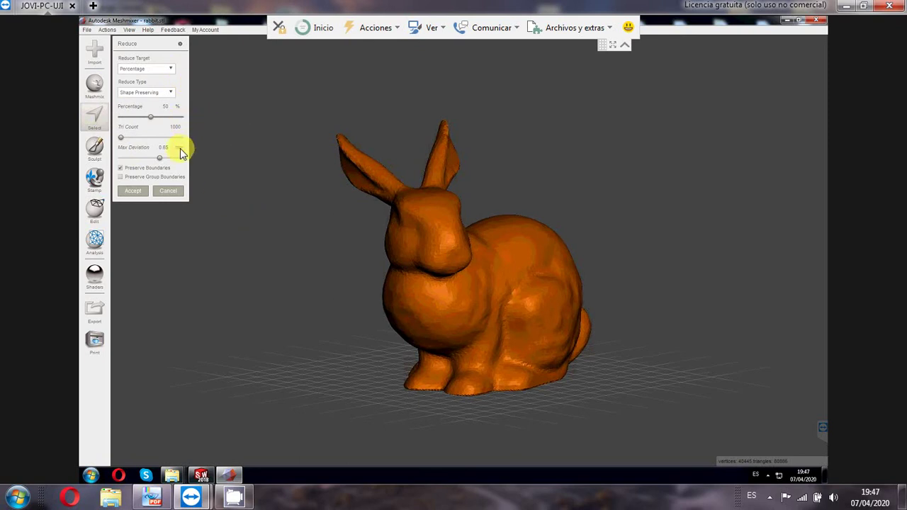
pyautogui.click(162, 106)
pyautogui.click(137, 193)
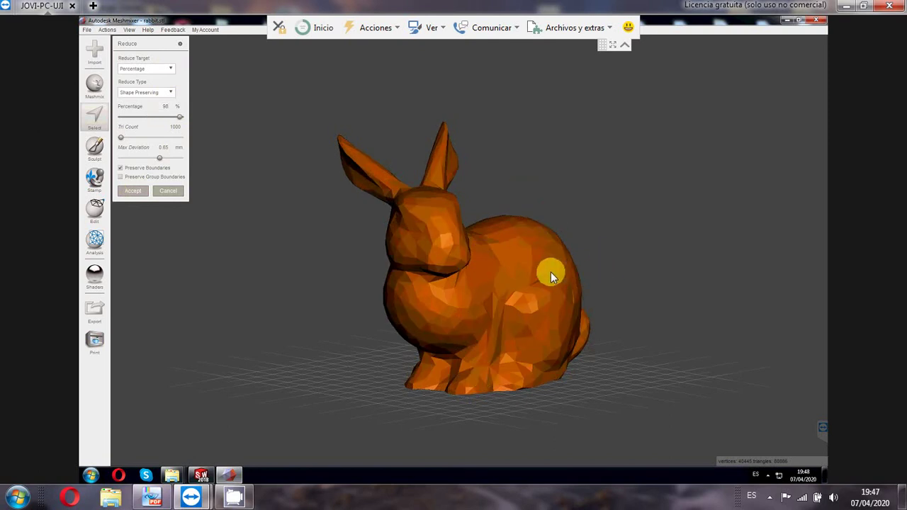
pyautogui.moveTo(550, 272); pyautogui.dragTo(518, 277, button='right')
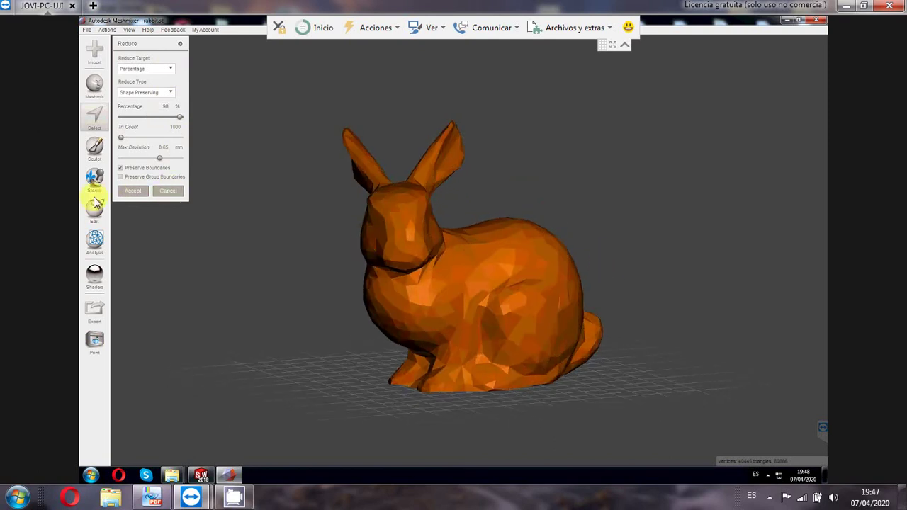
pyautogui.click(168, 197)
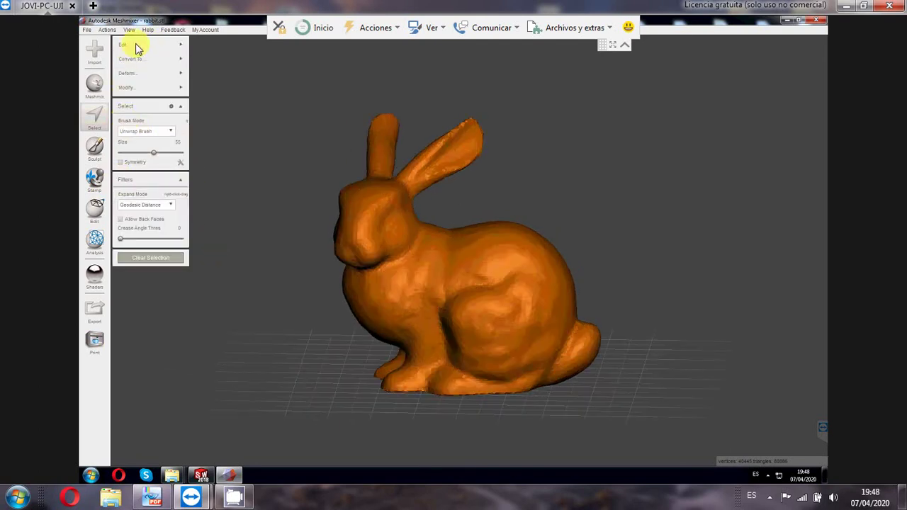
# Step: Reduce the selected rabbit mesh by 98 percent with the Shape Preserving type and accept the reduction
pyautogui.moveTo(183, 47)
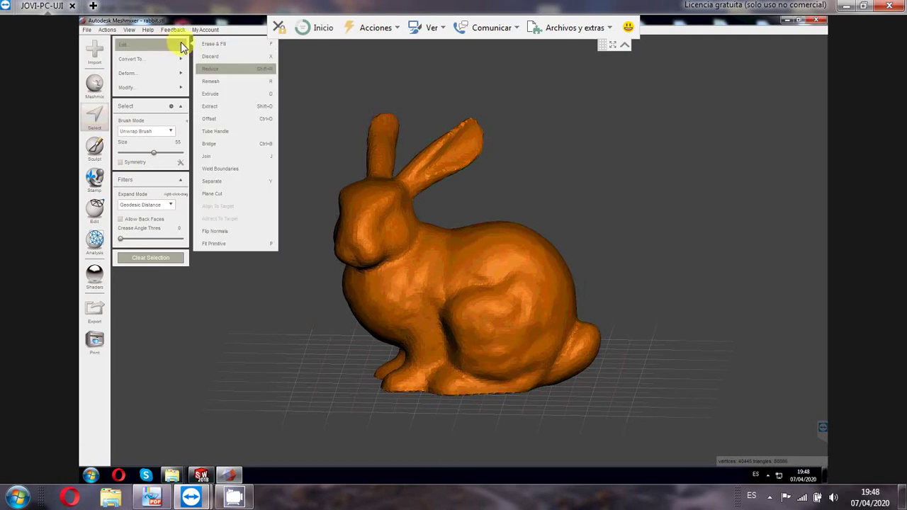
pyautogui.click(220, 76)
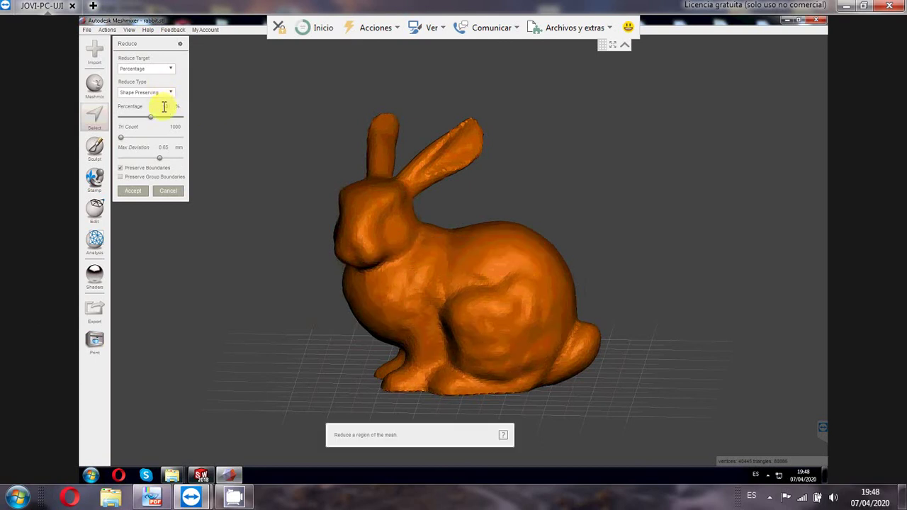
pyautogui.click(167, 106)
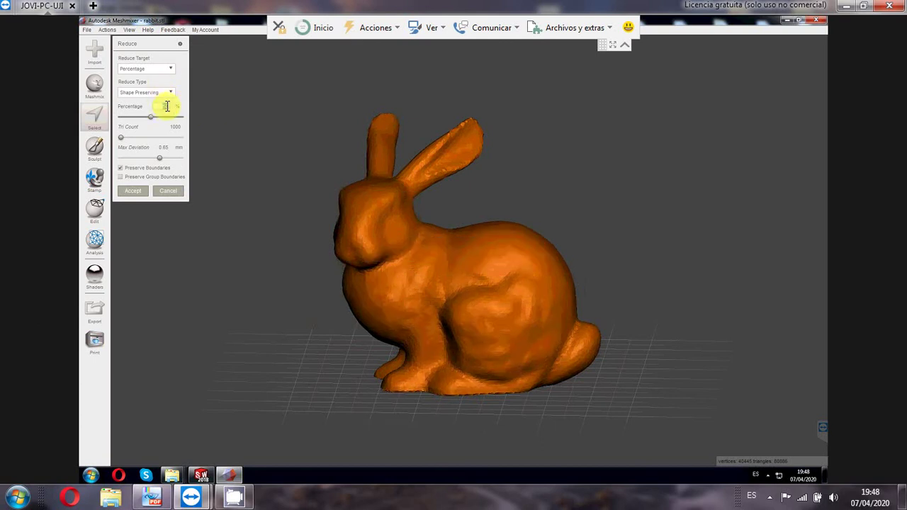
pyautogui.write('30')
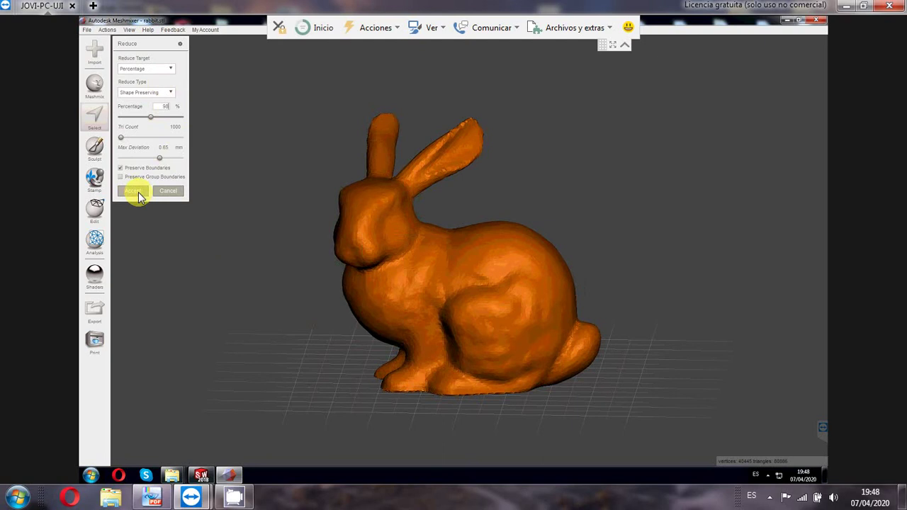
pyautogui.click(138, 192)
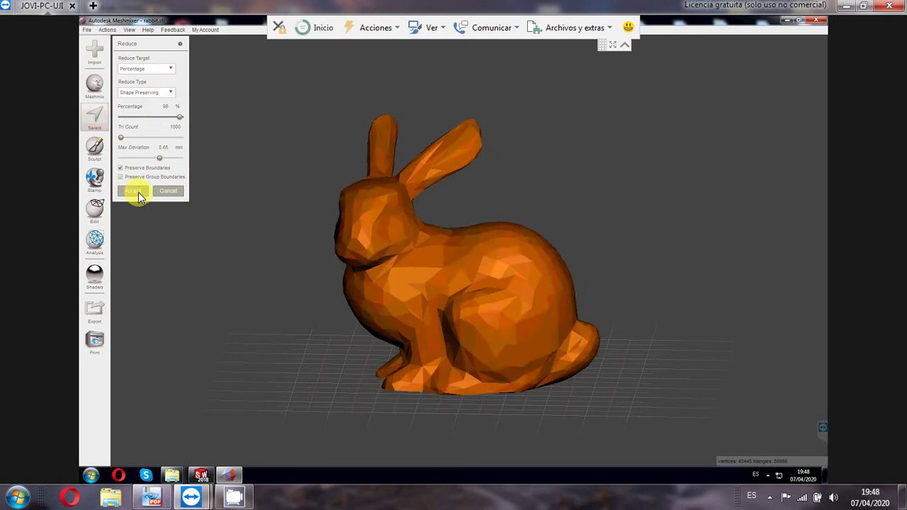
pyautogui.click(137, 193)
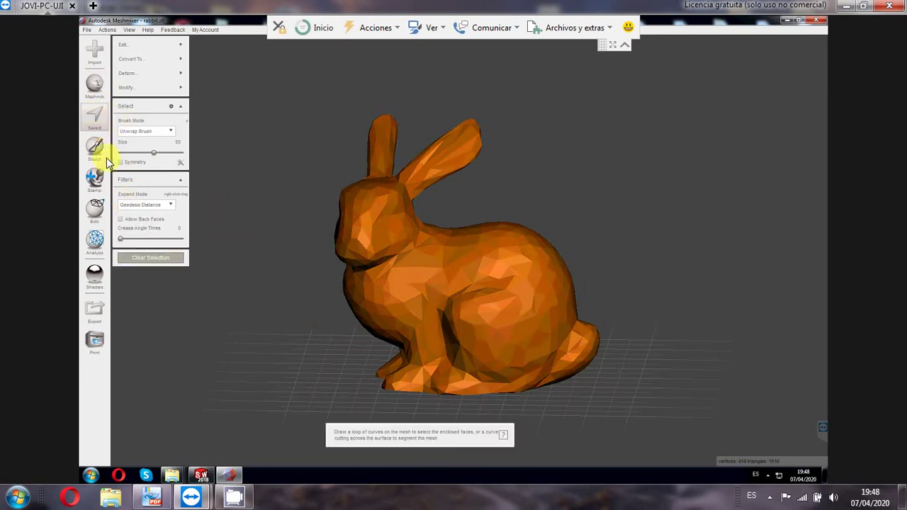
# Step: Try the Make Pattern operation with Tiled Tubes on the reduced rabbit and update its preview
pyautogui.click(98, 215)
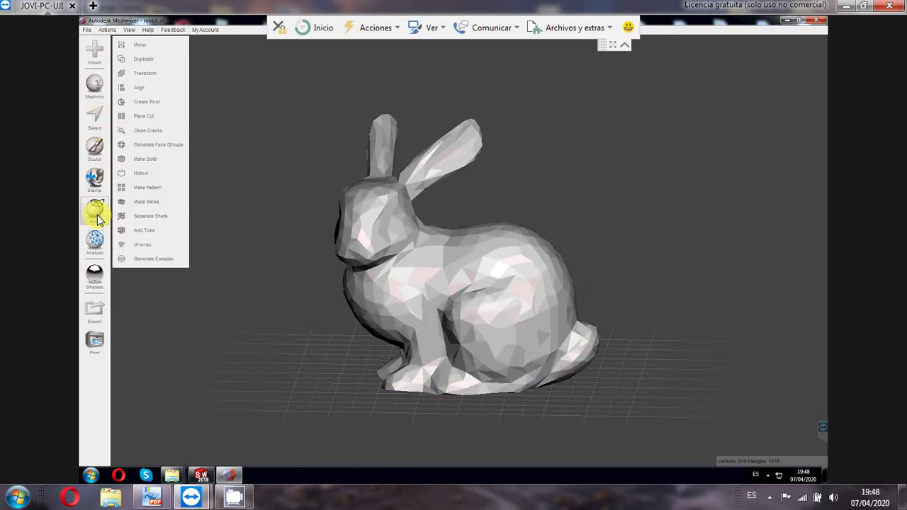
pyautogui.click(169, 190)
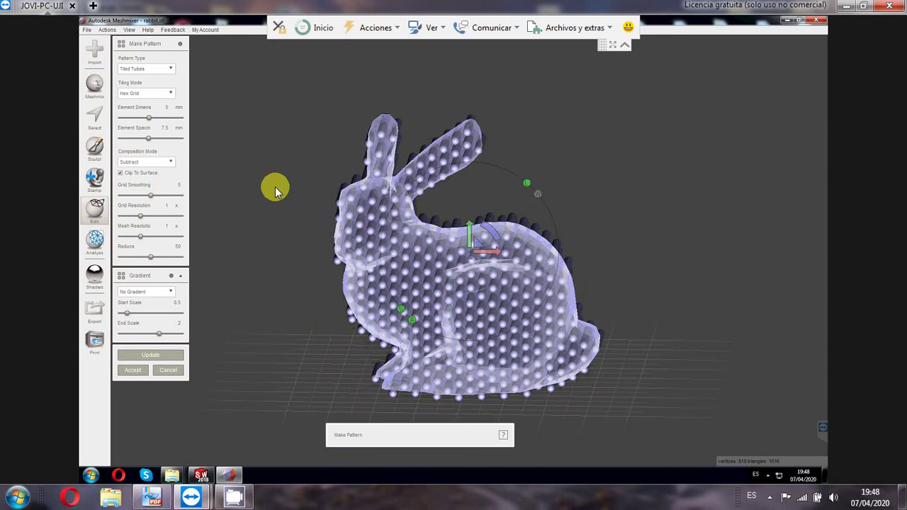
pyautogui.click(165, 128)
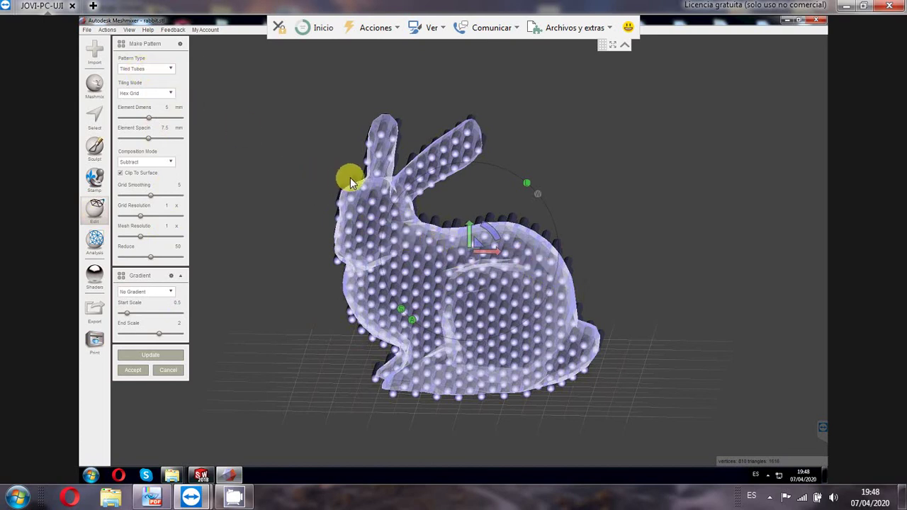
pyautogui.moveTo(350, 177); pyautogui.dragTo(469, 365, button='right')
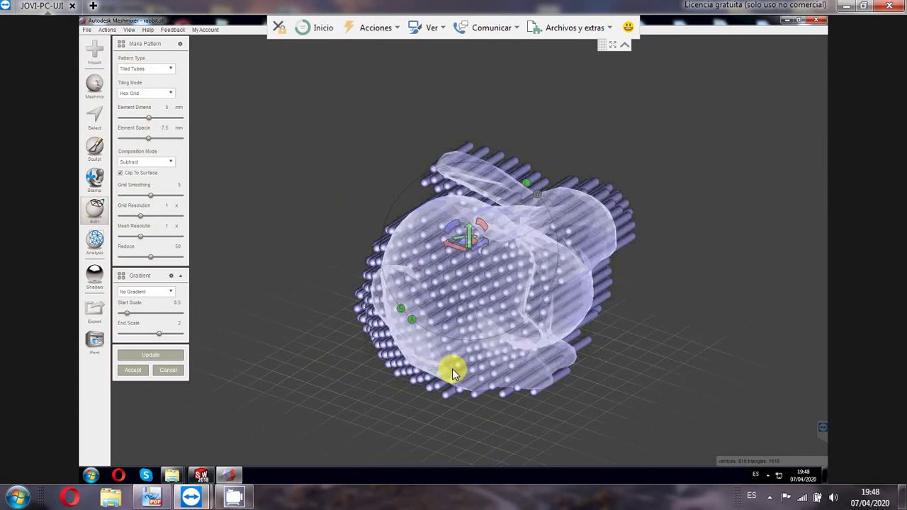
pyautogui.moveTo(452, 369); pyautogui.dragTo(460, 360, button='right')
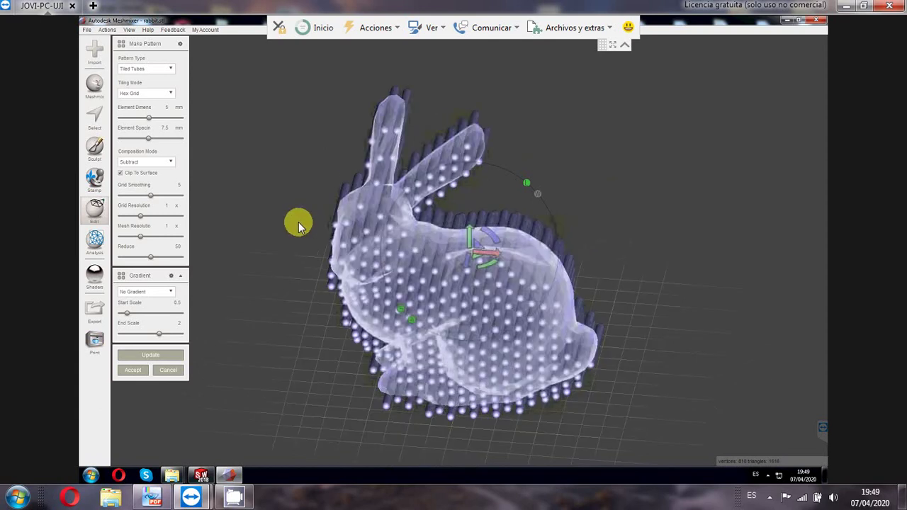
pyautogui.click(147, 356)
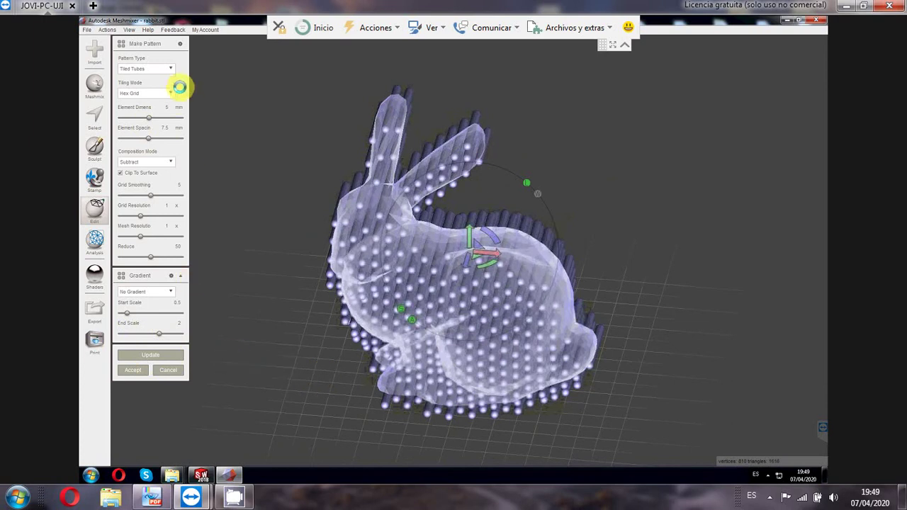
pyautogui.click(157, 356)
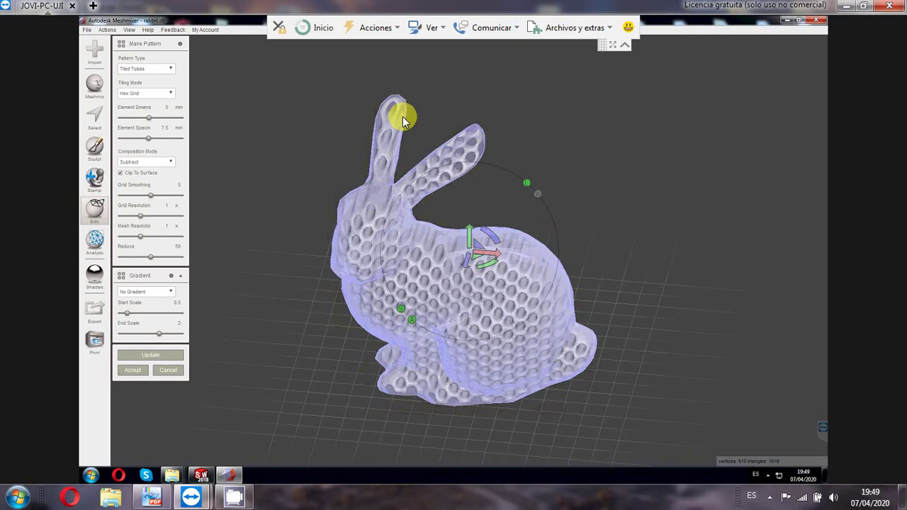
# Step: Try the Dual Edges pattern type on the rabbit and inspect the hollow mesh from several angles
pyautogui.click(172, 72)
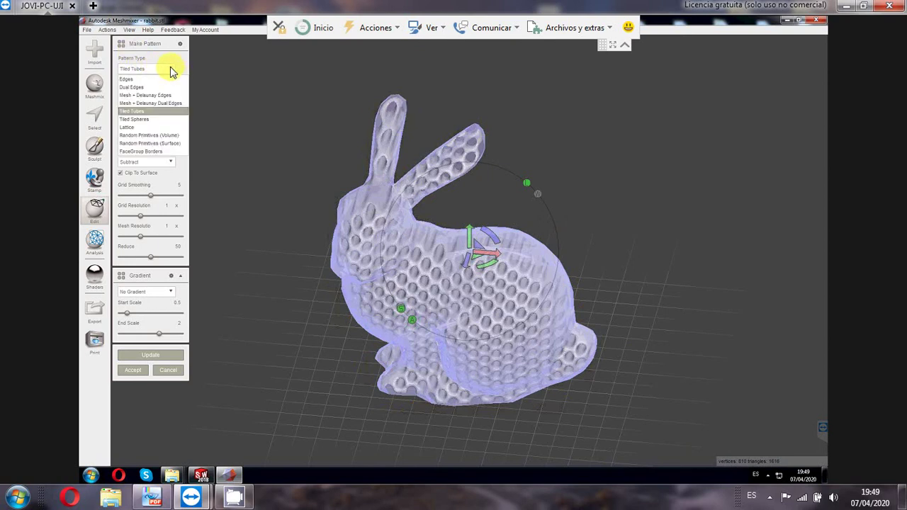
pyautogui.click(140, 88)
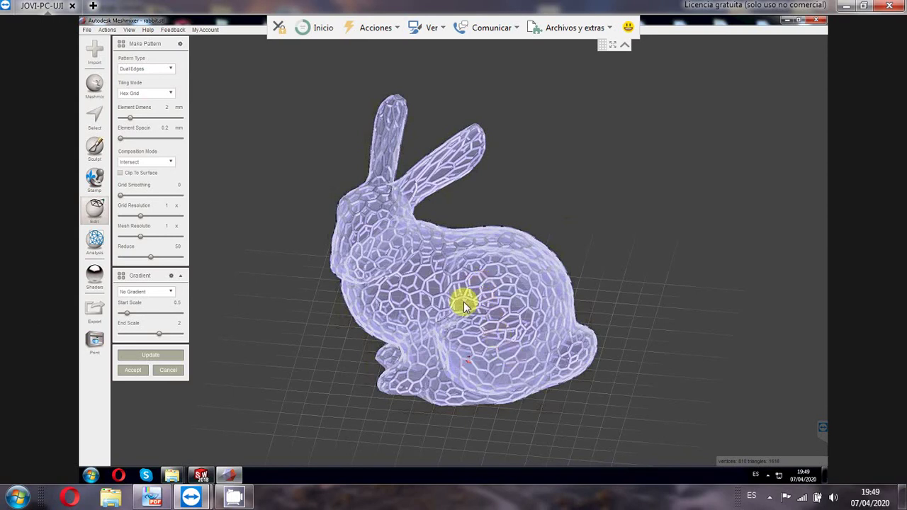
pyautogui.scroll(-1, 464, 304)
pyautogui.scroll(1, 481, 306)
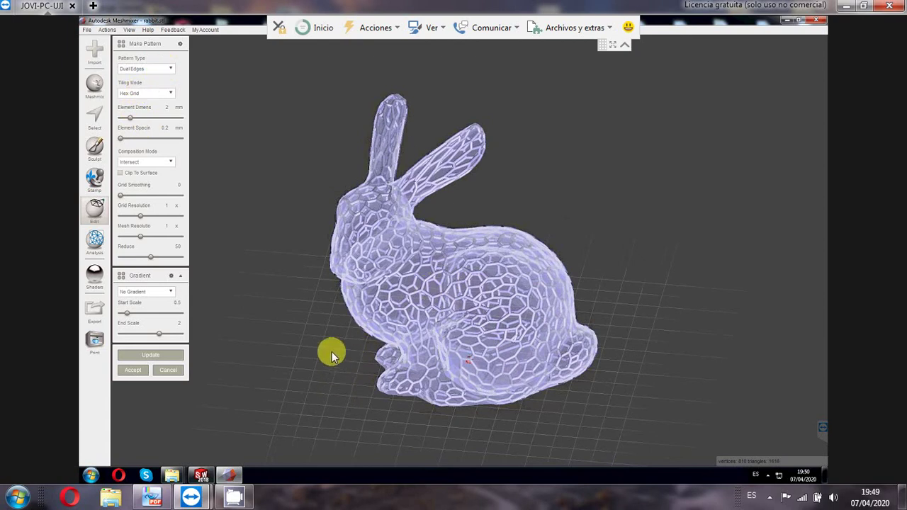
pyautogui.moveTo(314, 279); pyautogui.dragTo(470, 310, button='right')
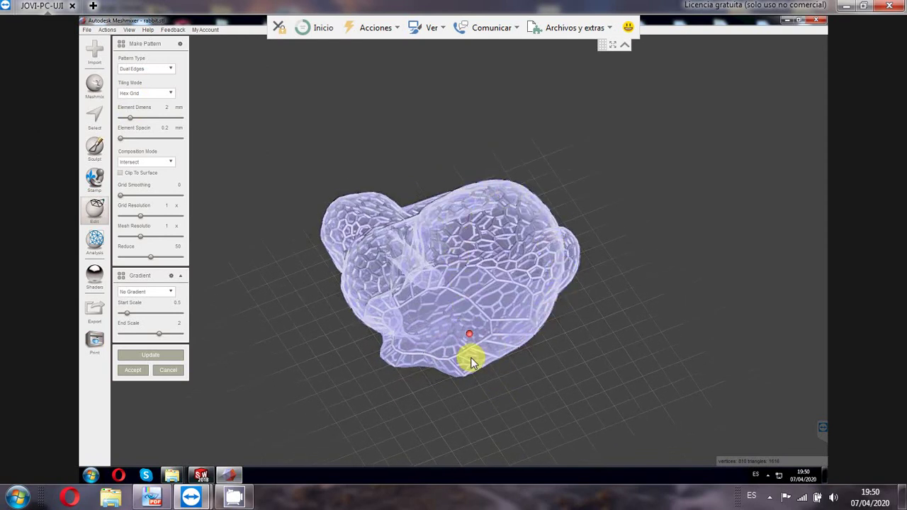
# Step: Try the Mesh + Delaunay Dual Edges pattern type, inspect the rabbit's inner structure, and cancel the pattern
pyautogui.click(172, 67)
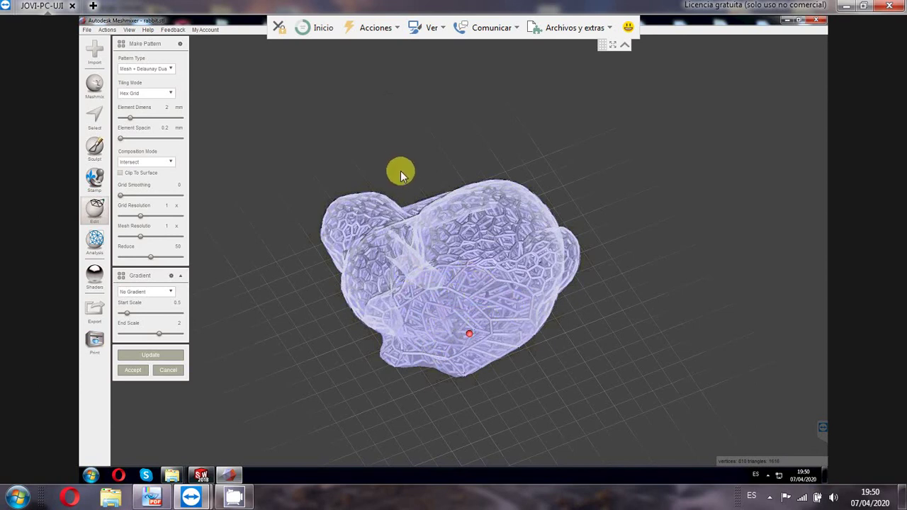
pyautogui.moveTo(412, 227); pyautogui.dragTo(399, 155, button='right')
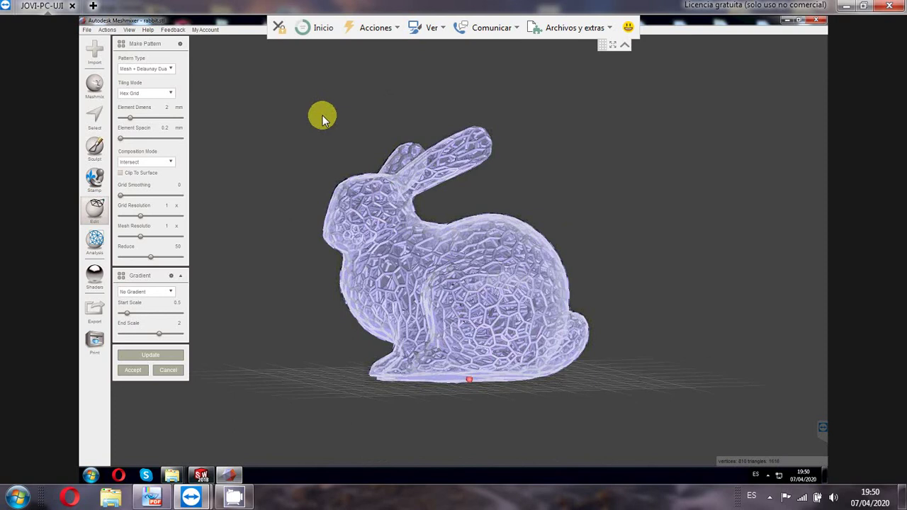
pyautogui.moveTo(345, 128); pyautogui.dragTo(350, 132, button='right')
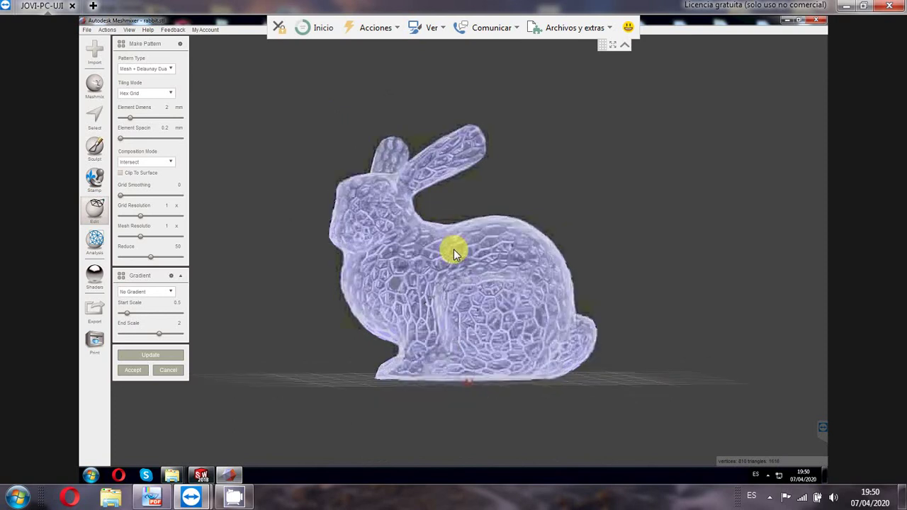
pyautogui.moveTo(452, 279); pyautogui.dragTo(450, 279, button='right')
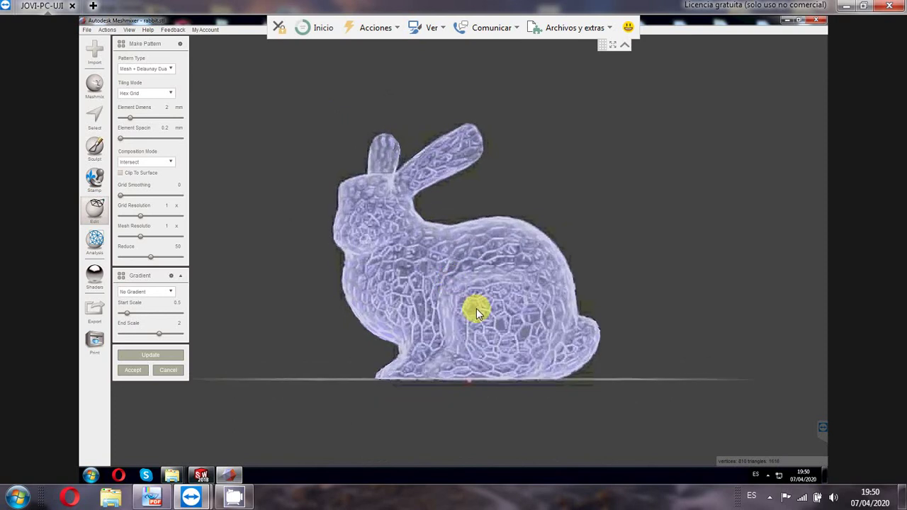
pyautogui.moveTo(476, 309); pyautogui.dragTo(541, 282, button='right')
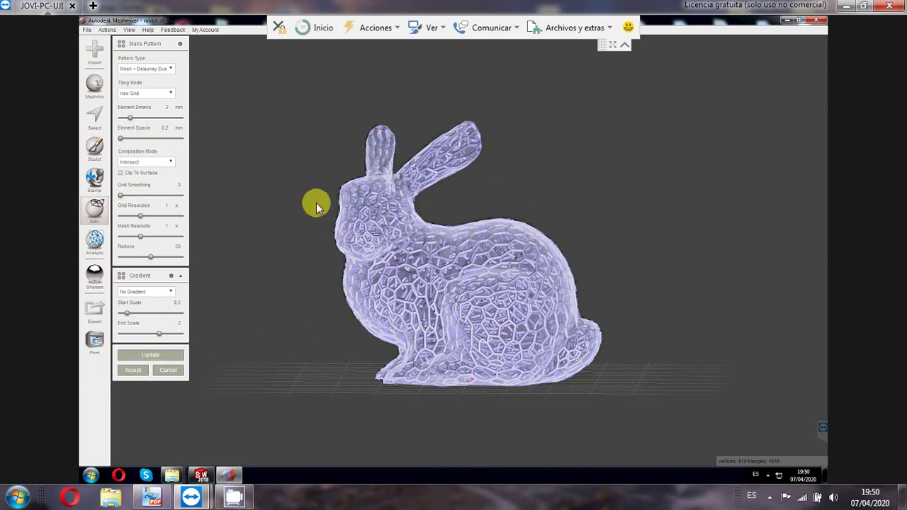
pyautogui.click(173, 371)
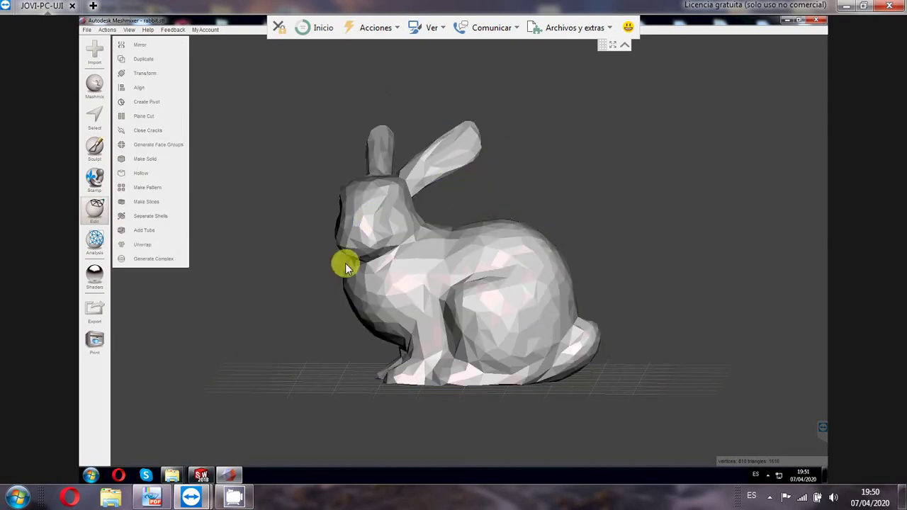
# Step: Switch to the lab guide in PDF-XChange Viewer and read the pattern examples and the section on increasing critical mesh thicknesses
pyautogui.hotkey('alt', 'Tab')
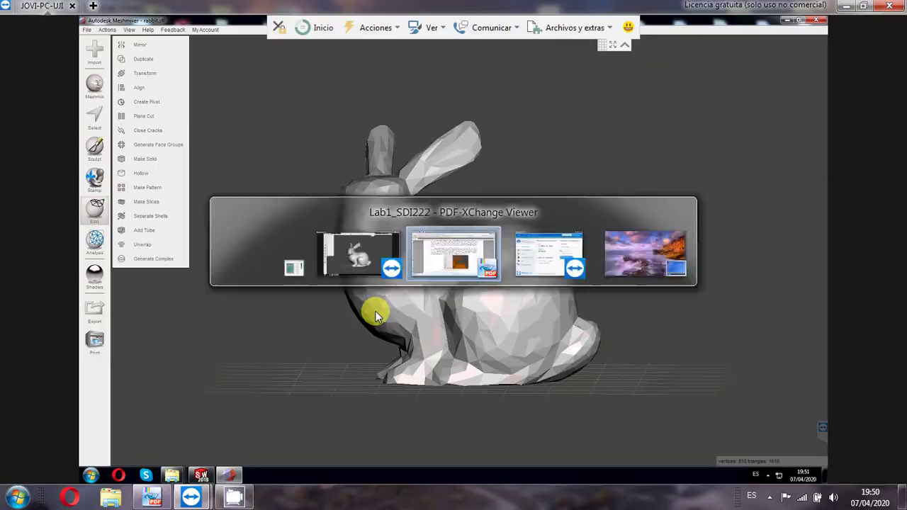
pyautogui.scroll(-5, 443, 265)
pyautogui.scroll(-6, 442, 266)
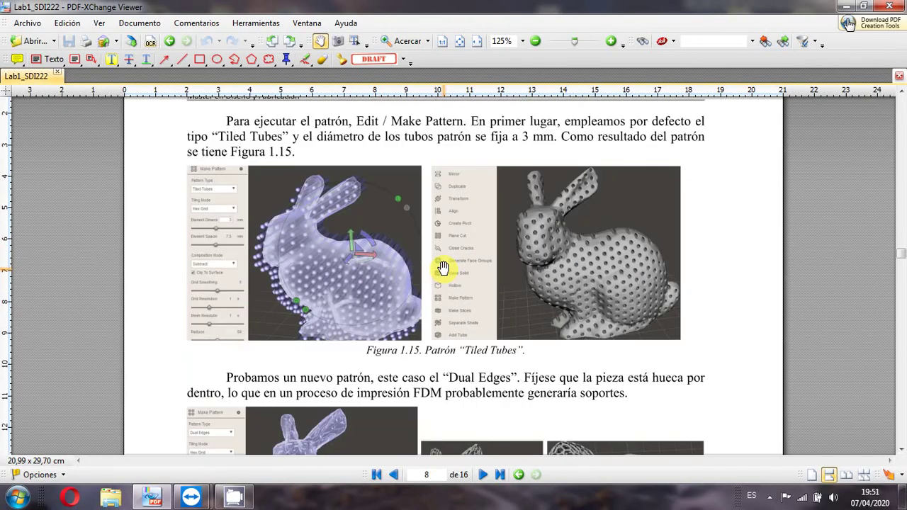
pyautogui.scroll(-2, 626, 186)
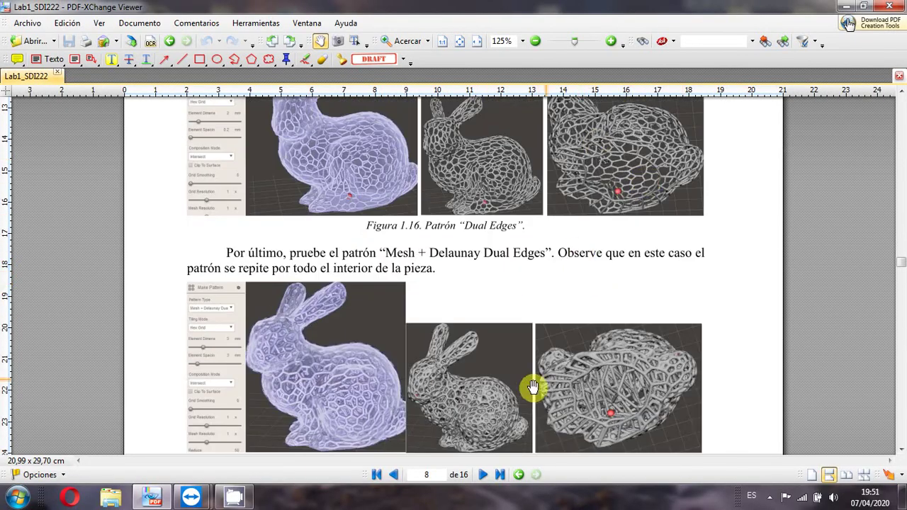
pyautogui.scroll(-3, 591, 259)
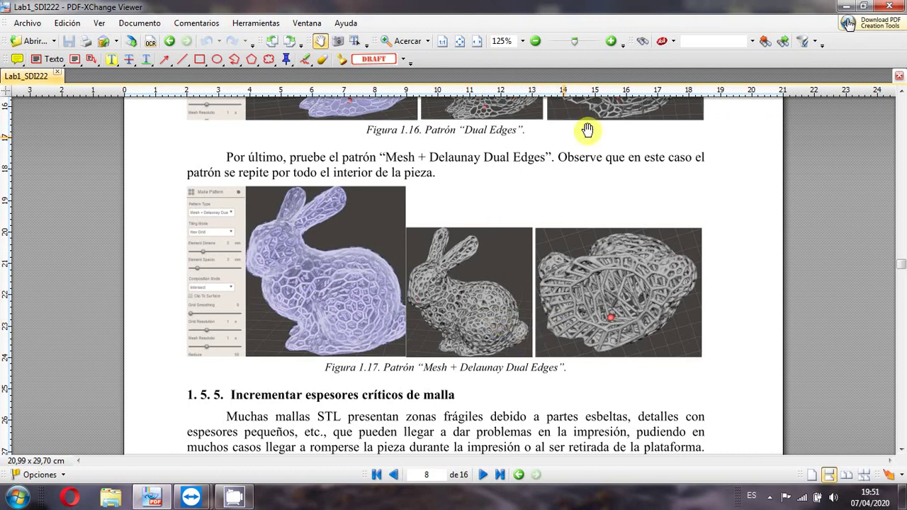
pyautogui.scroll(-8, 628, 125)
pyautogui.scroll(-1, 554, 156)
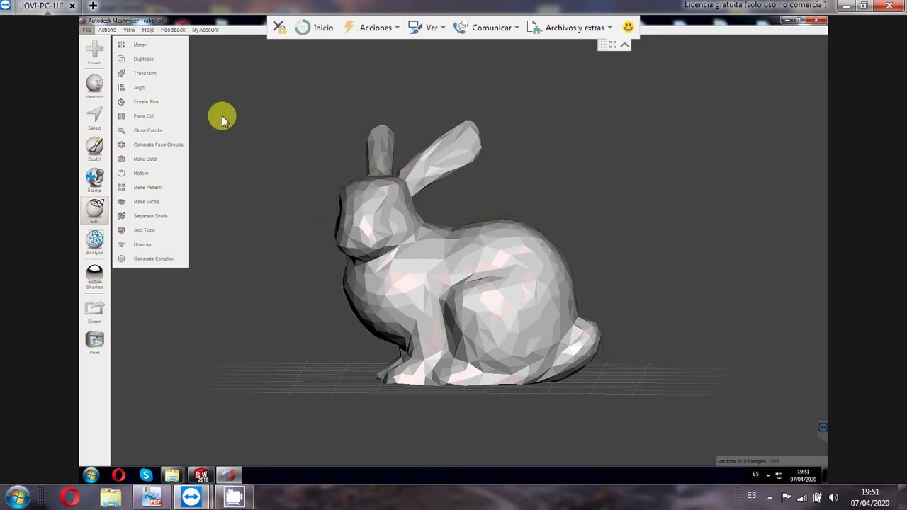
# Step: Return to Meshmixer, delete the reduced rabbit through the object browser and import rabbit.stl from the Lab1 folder
pyautogui.click(128, 30)
pyautogui.moveTo(135, 29)
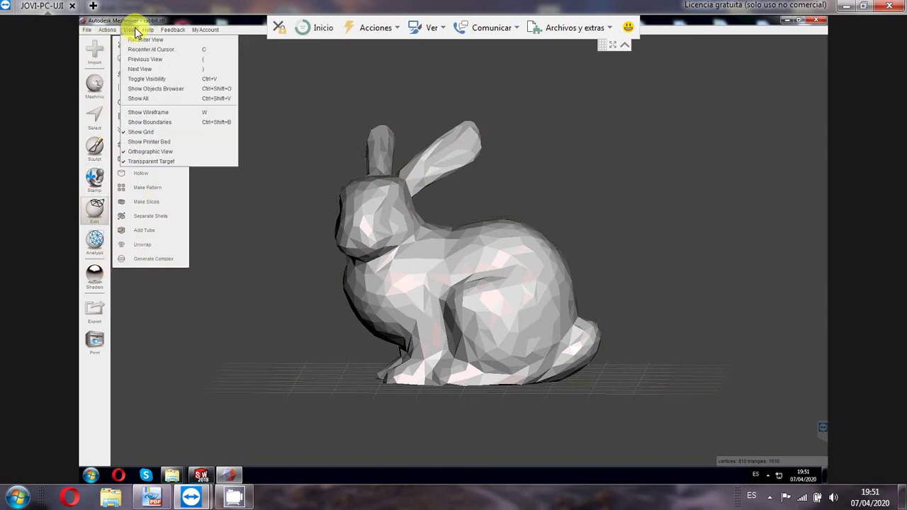
pyautogui.click(163, 89)
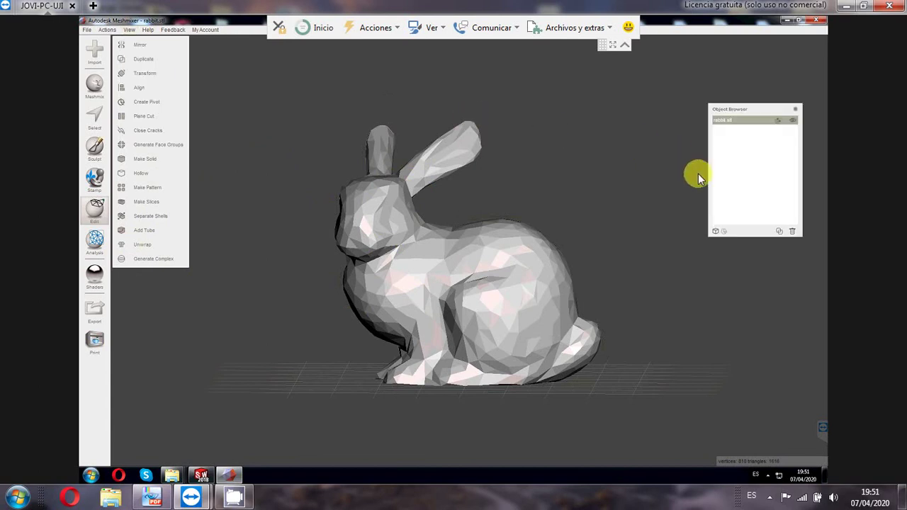
pyautogui.click(793, 231)
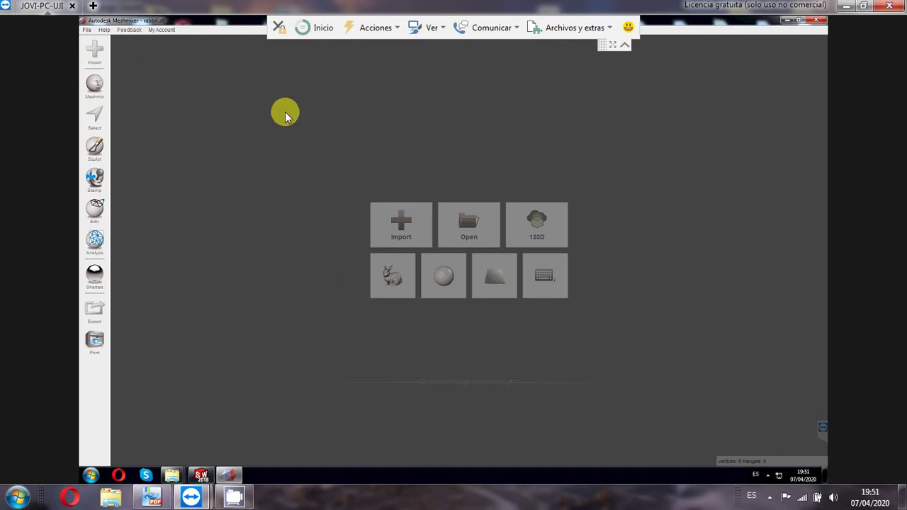
pyautogui.click(405, 227)
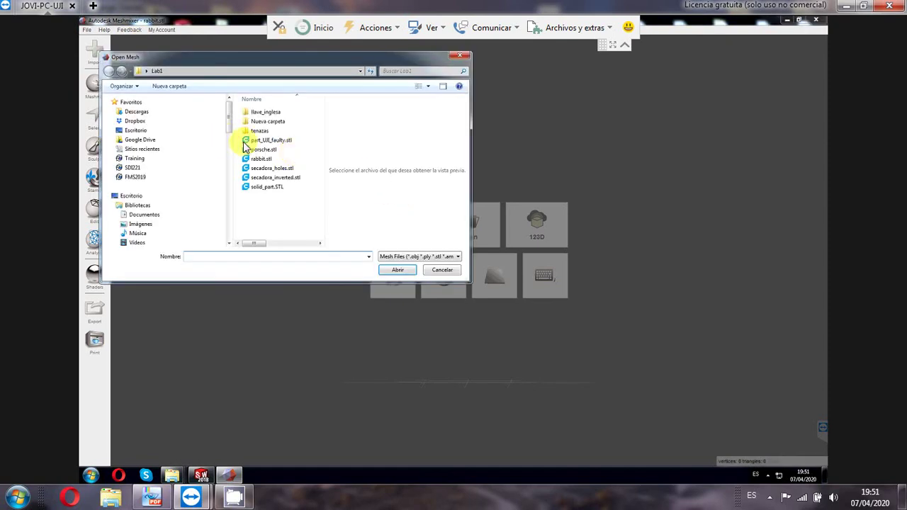
pyautogui.doubleClick(264, 157)
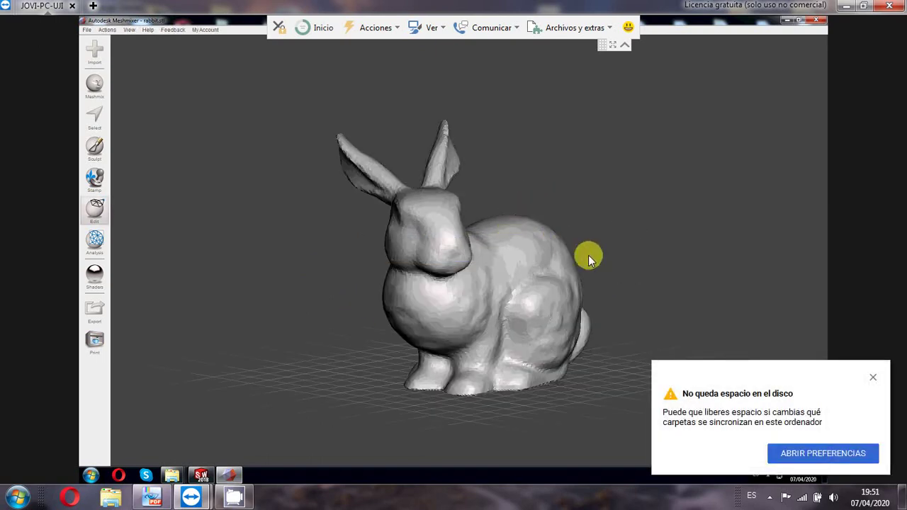
pyautogui.click(871, 377)
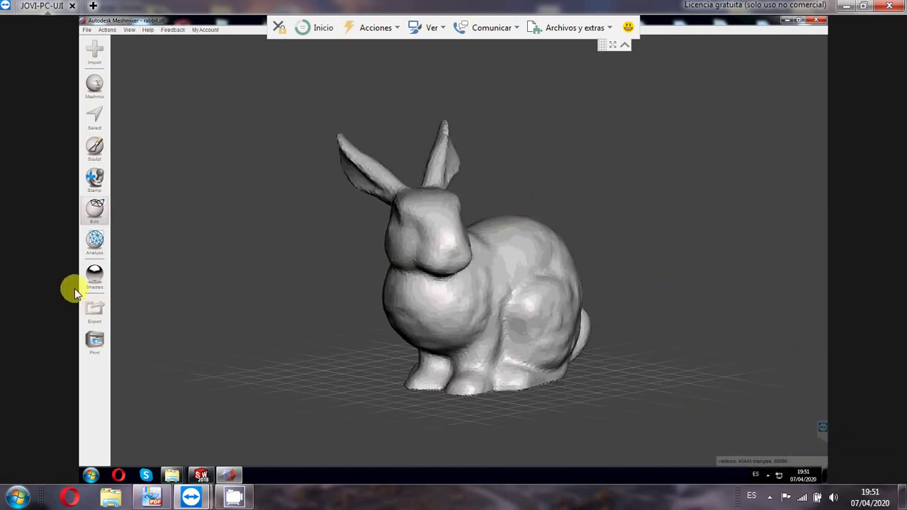
# Step: Run the Strength analysis on the rabbit, examine its structurally weak areas from all sides, and close the analysis
pyautogui.click(96, 244)
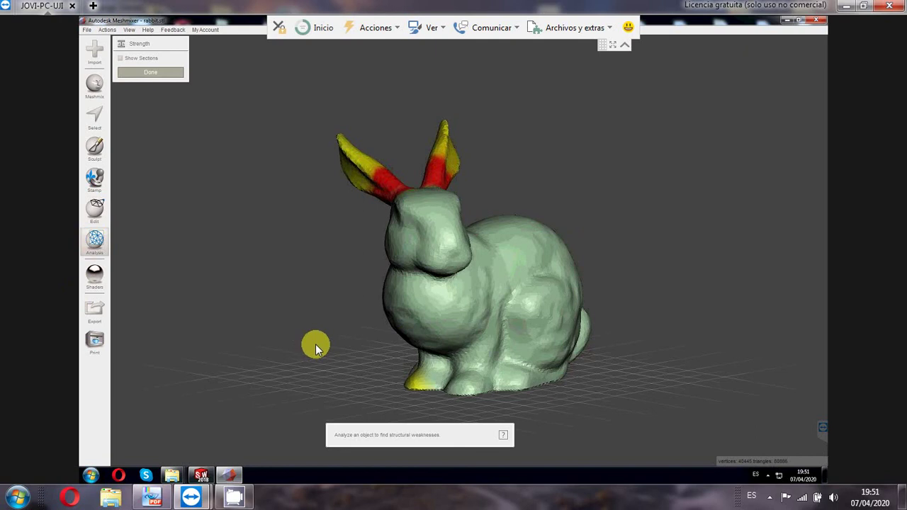
pyautogui.moveTo(287, 334); pyautogui.dragTo(481, 228, button='right')
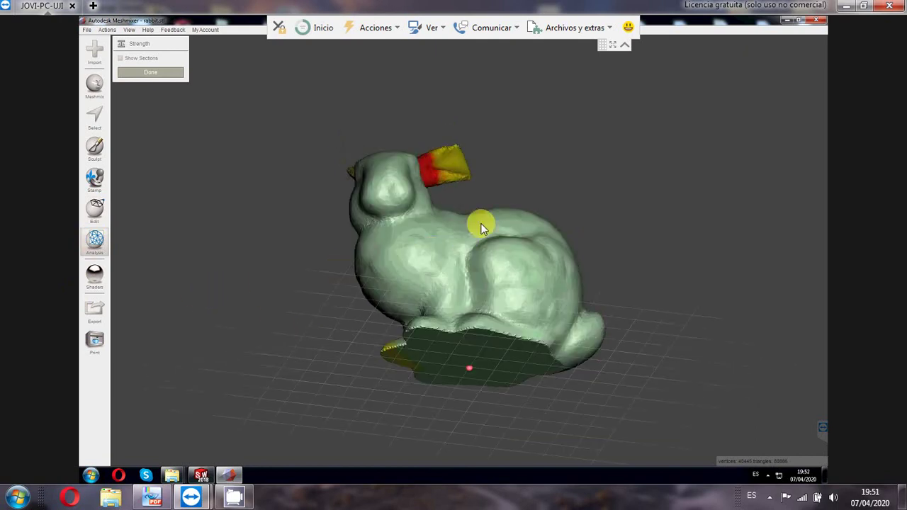
pyautogui.moveTo(536, 187); pyautogui.dragTo(425, 302, button='right')
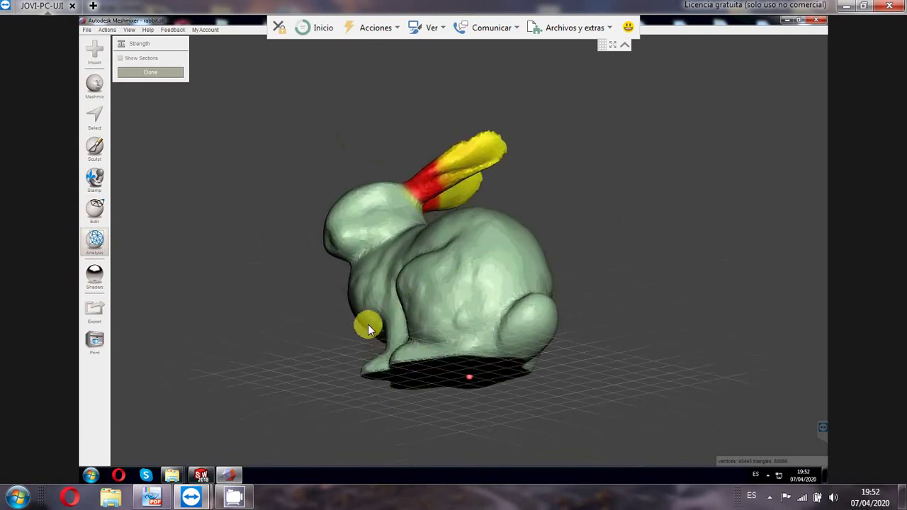
pyautogui.moveTo(344, 336); pyautogui.dragTo(468, 290, button='right')
pyautogui.moveTo(512, 212); pyautogui.dragTo(448, 257, button='right')
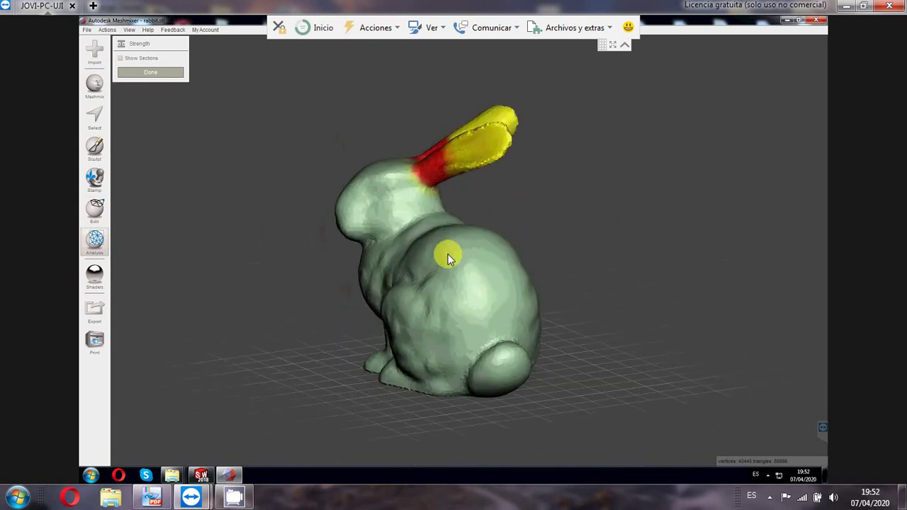
pyautogui.moveTo(471, 154); pyautogui.dragTo(483, 210, button='right')
pyautogui.moveTo(566, 206); pyautogui.dragTo(562, 227, button='right')
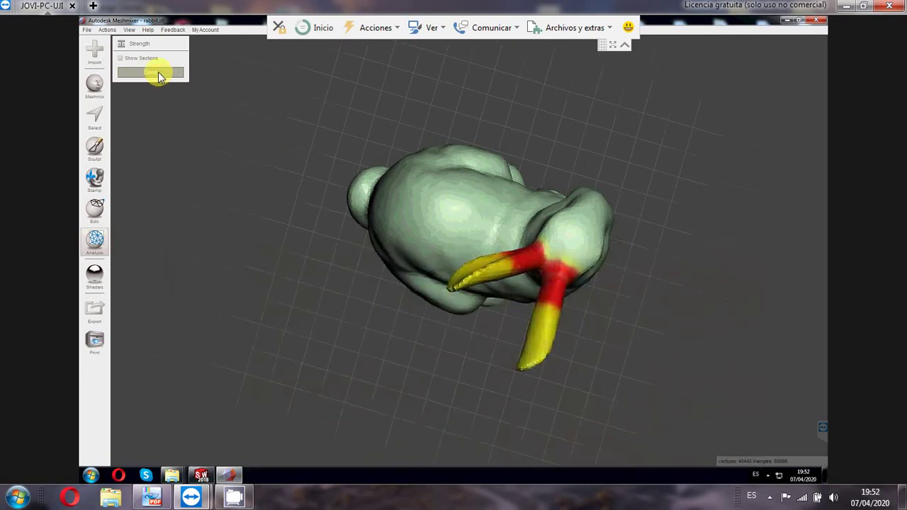
pyautogui.click(158, 73)
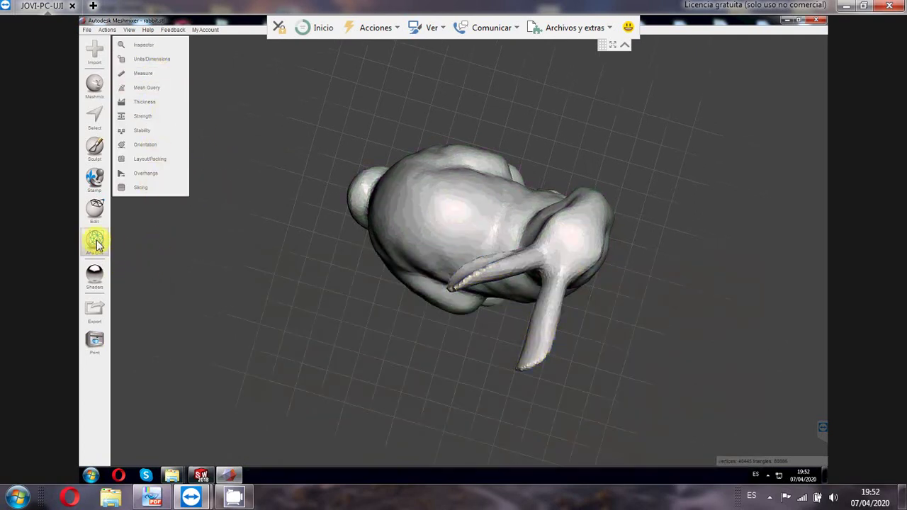
# Step: Check the rabbit with the Thickness analysis and close it
pyautogui.click(153, 101)
pyautogui.click(148, 149)
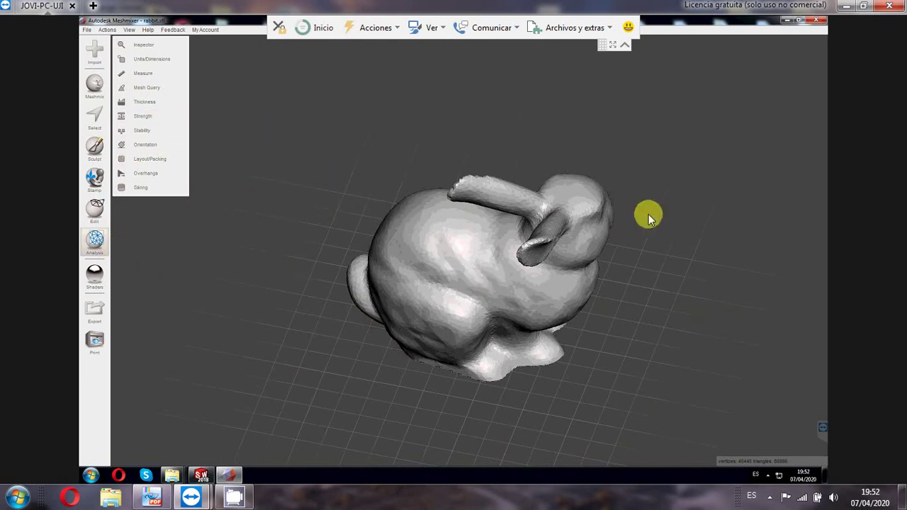
# Step: Enter Sculpt mode and bring the base of the rabbit's ears into close view from behind
pyautogui.scroll(-3, 625, 205)
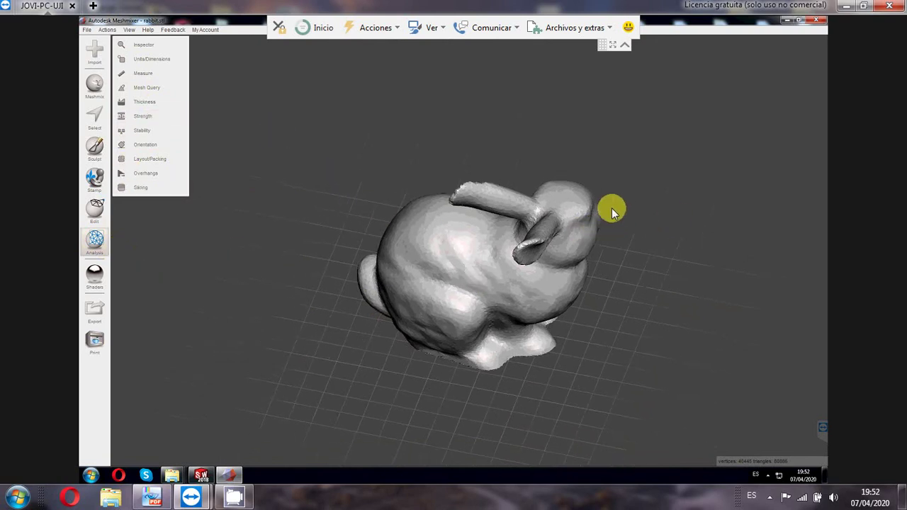
pyautogui.click(96, 151)
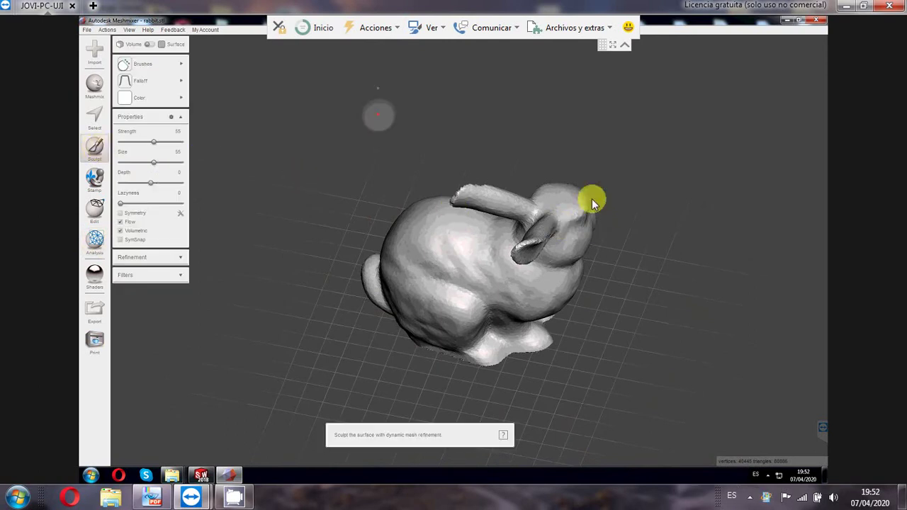
pyautogui.scroll(1, 589, 230)
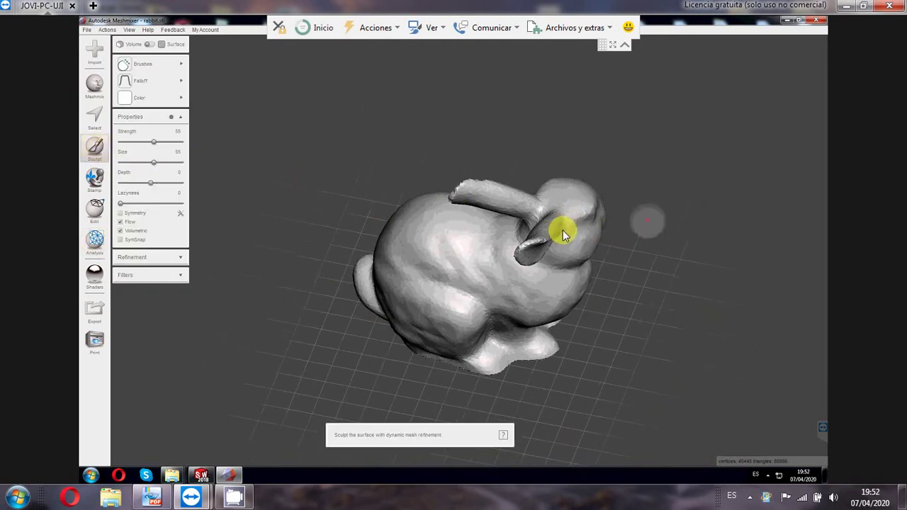
pyautogui.scroll(2, 636, 190)
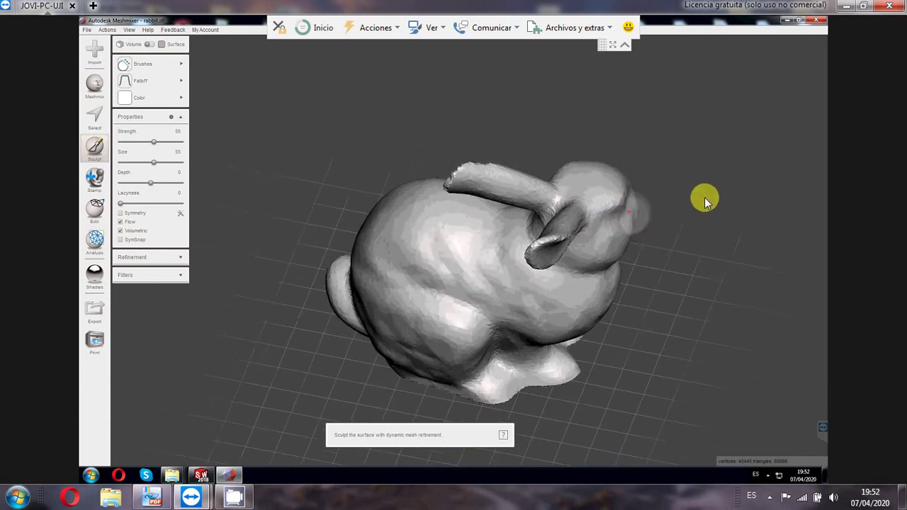
pyautogui.scroll(2, 705, 197)
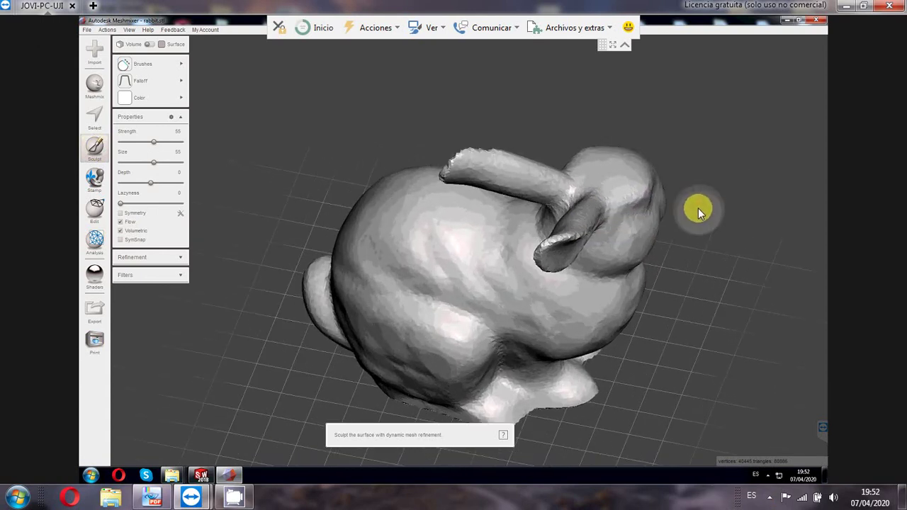
pyautogui.scroll(2, 698, 207)
pyautogui.scroll(1, 524, 250)
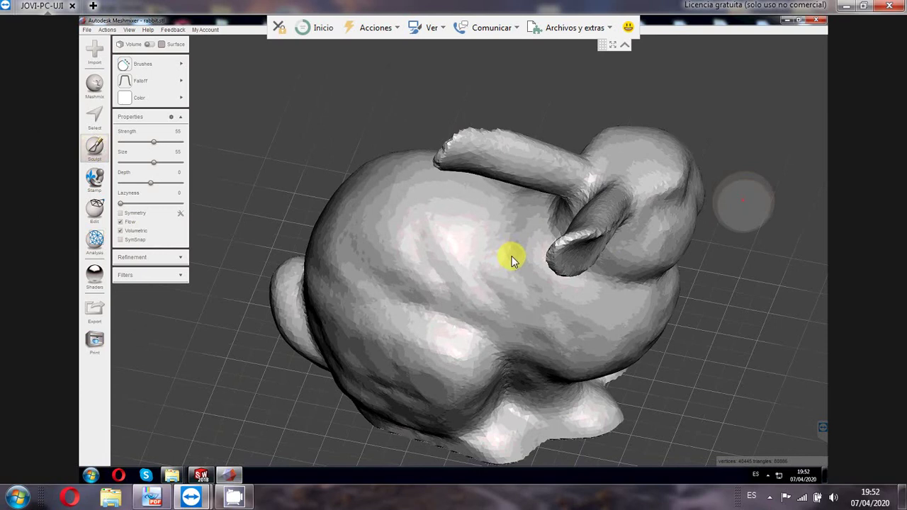
pyautogui.moveTo(511, 256); pyautogui.dragTo(519, 259)
pyautogui.moveTo(577, 238)
pyautogui.mouseDown(button='middle')
pyautogui.moveTo(600, 232)
pyautogui.moveTo(525, 231)
pyautogui.moveTo(581, 203)
pyautogui.moveTo(594, 217)
pyautogui.moveTo(582, 204)
pyautogui.mouseUp(button='middle')
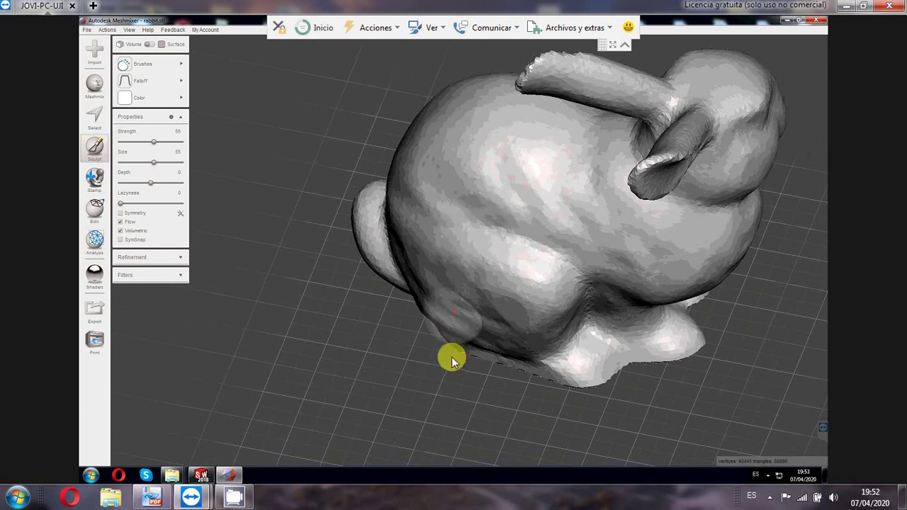
pyautogui.scroll(1, 642, 258)
pyautogui.scroll(1, 778, 107)
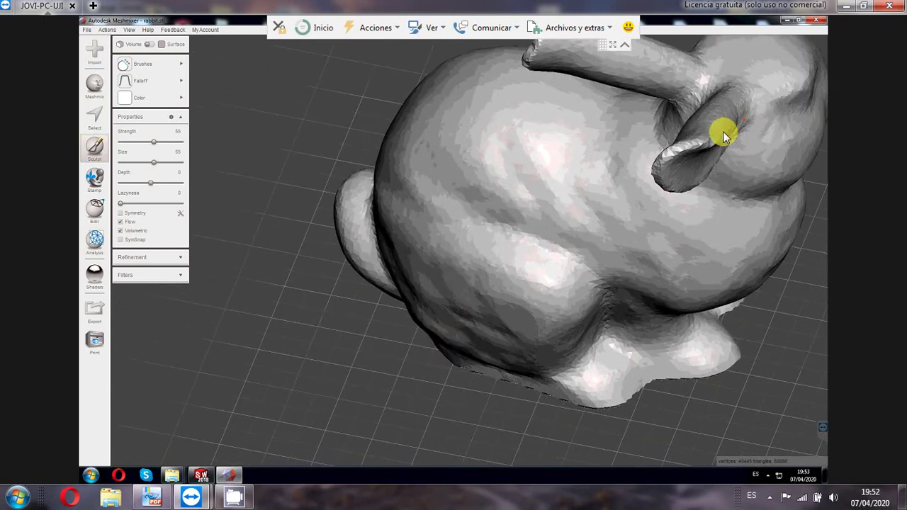
pyautogui.moveTo(719, 135); pyautogui.dragTo(610, 181, button='middle')
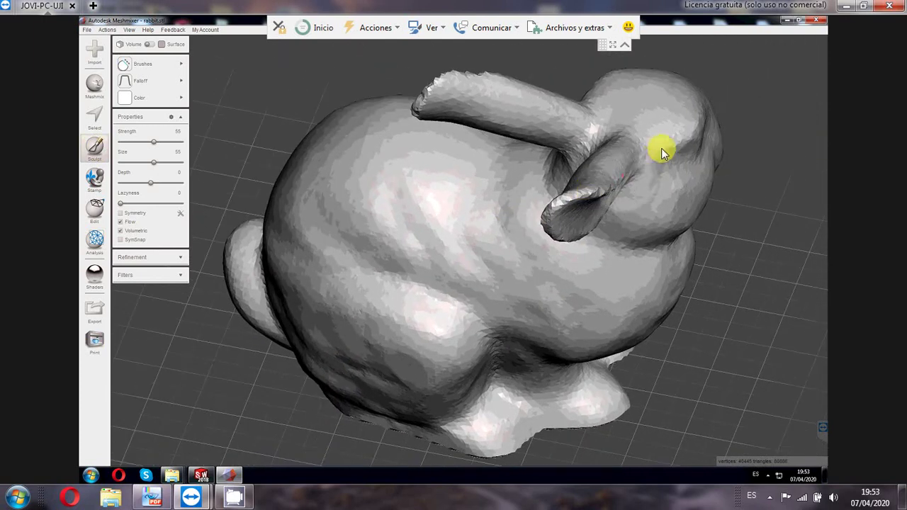
pyautogui.scroll(3, 575, 197)
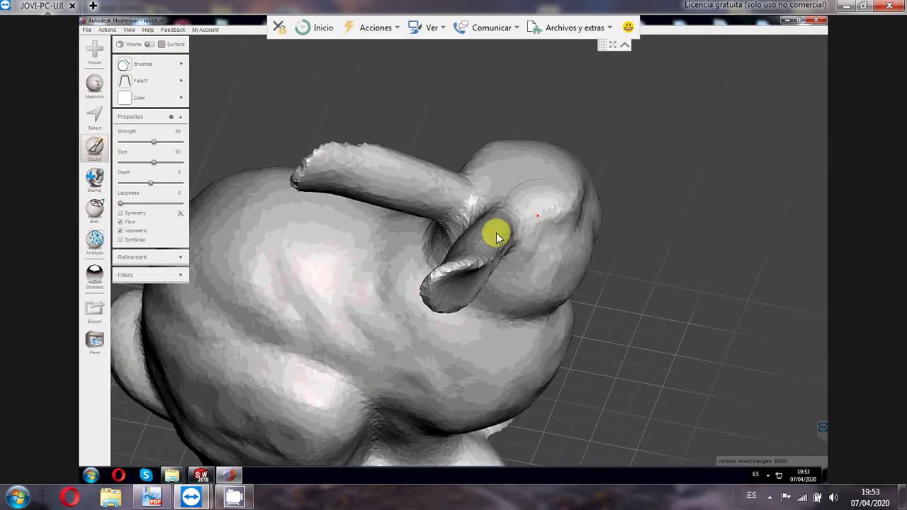
pyautogui.moveTo(496, 234); pyautogui.dragTo(469, 259, button='middle')
pyautogui.moveTo(506, 229); pyautogui.dragTo(452, 304)
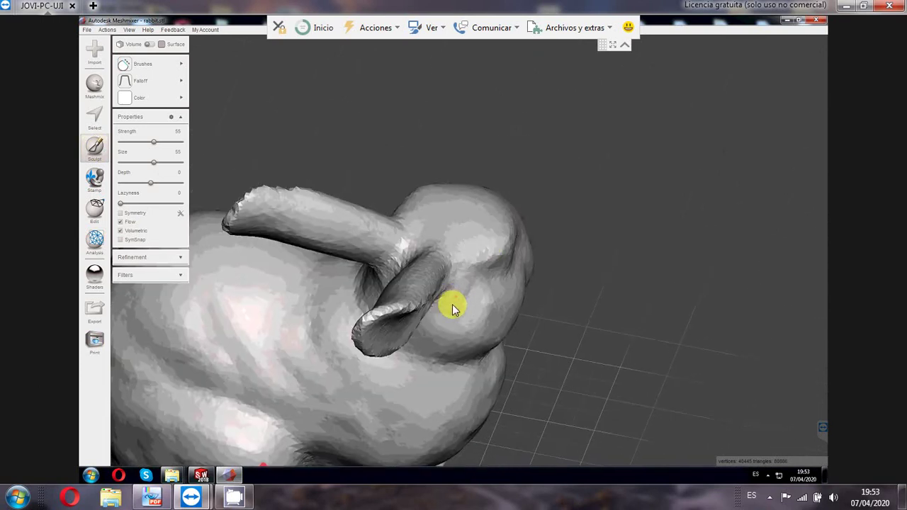
pyautogui.moveTo(497, 291); pyautogui.dragTo(495, 291, button='right')
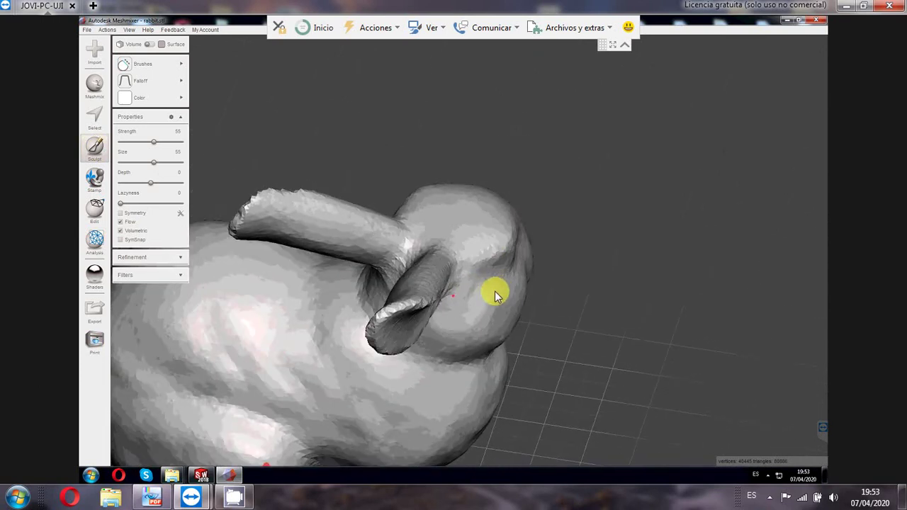
pyautogui.moveTo(444, 276)
pyautogui.mouseDown(button='right')
pyautogui.moveTo(483, 262)
pyautogui.moveTo(486, 293)
pyautogui.mouseUp(button='right')
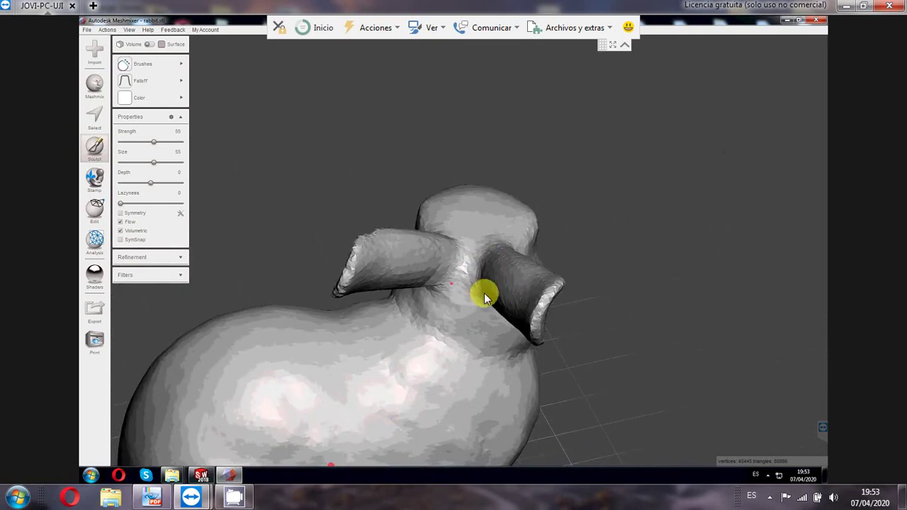
pyautogui.moveTo(523, 269)
pyautogui.mouseDown(button='right')
pyautogui.moveTo(461, 243)
pyautogui.moveTo(534, 269)
pyautogui.mouseUp(button='right')
pyautogui.moveTo(534, 269)
pyautogui.mouseDown()
pyautogui.moveTo(539, 243)
pyautogui.moveTo(475, 237)
pyautogui.moveTo(510, 253)
pyautogui.moveTo(420, 192)
pyautogui.mouseUp()
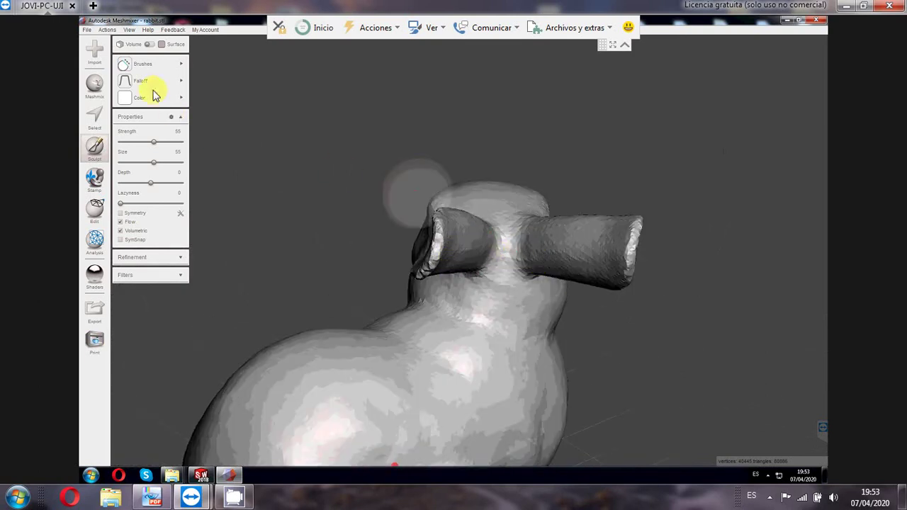
# Step: Select the Inflate sculpting brush and check the available falloff shapes
pyautogui.click(177, 67)
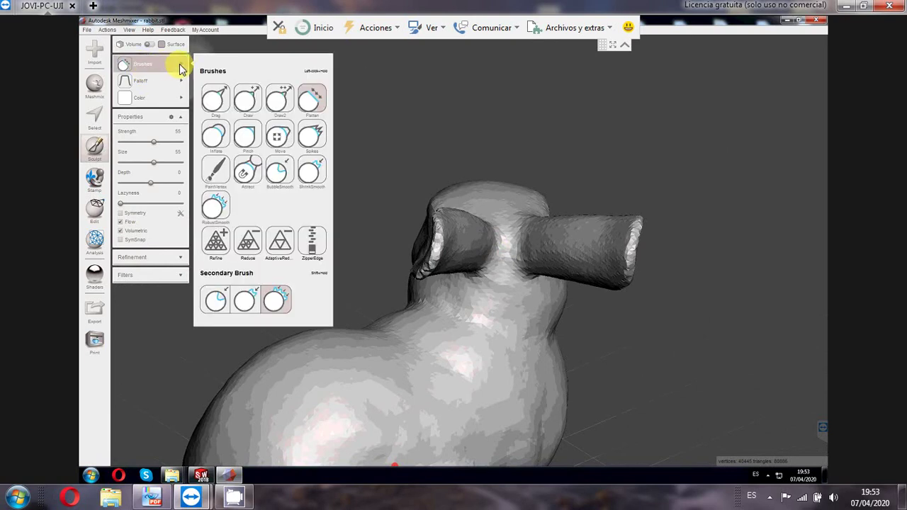
pyautogui.click(216, 140)
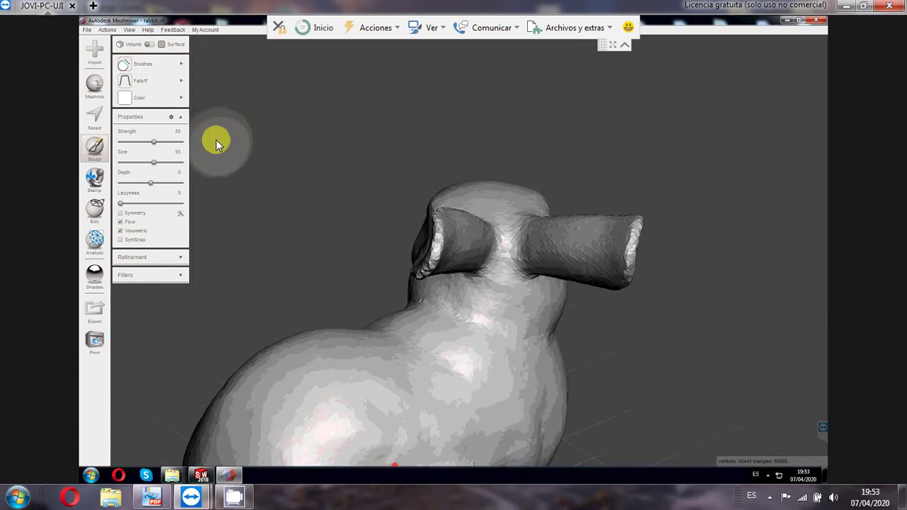
pyautogui.click(179, 67)
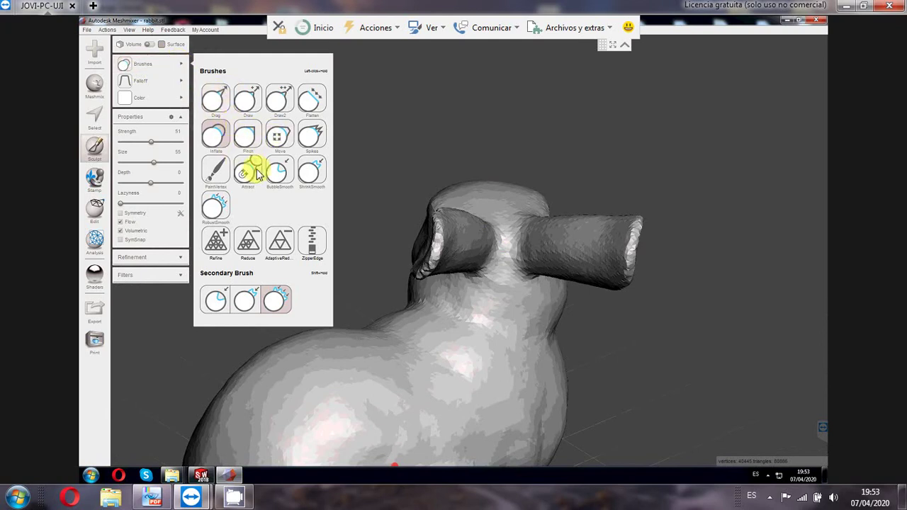
pyautogui.click(216, 142)
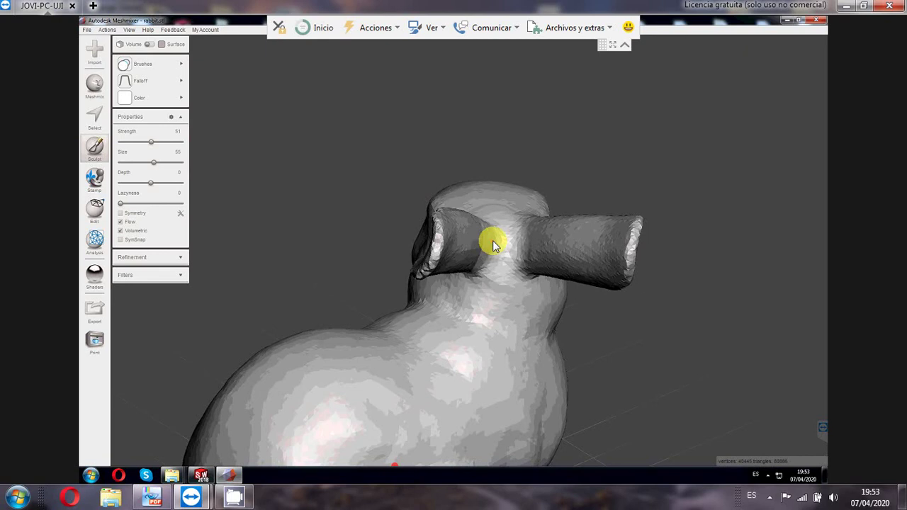
pyautogui.moveTo(181, 85)
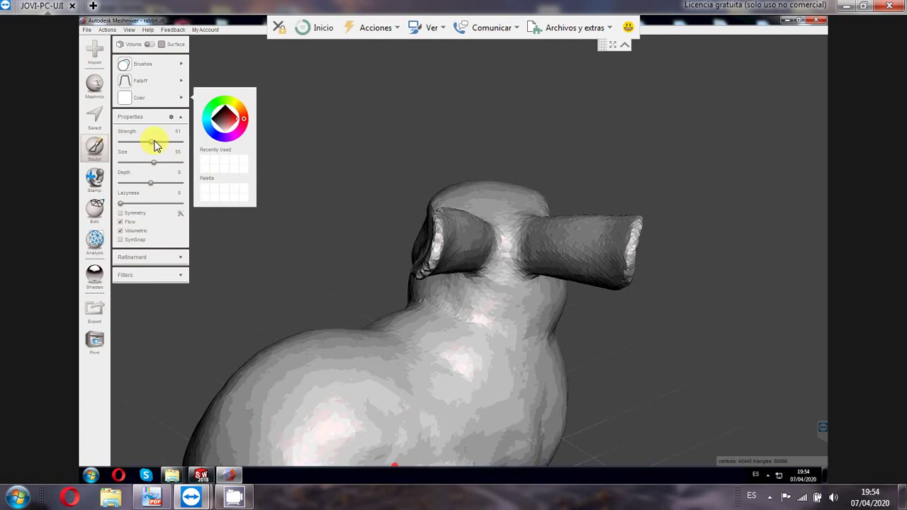
pyautogui.click(142, 81)
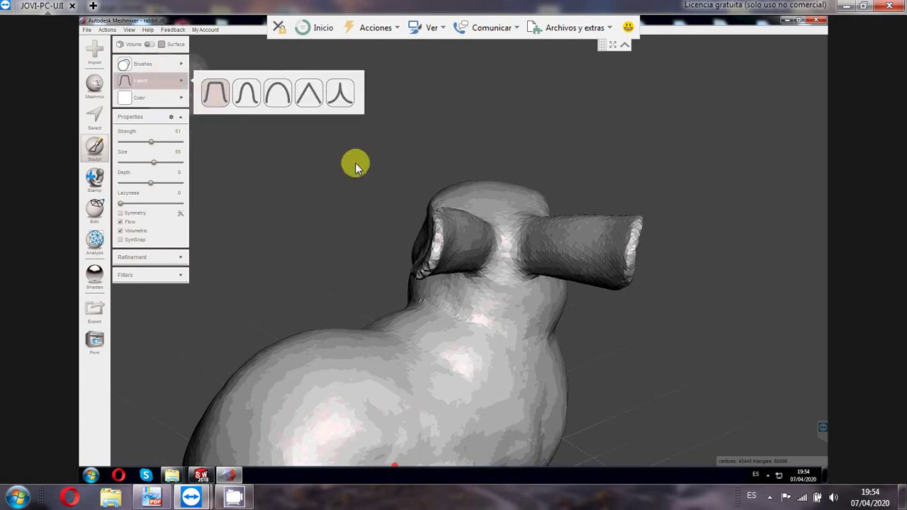
pyautogui.click(159, 67)
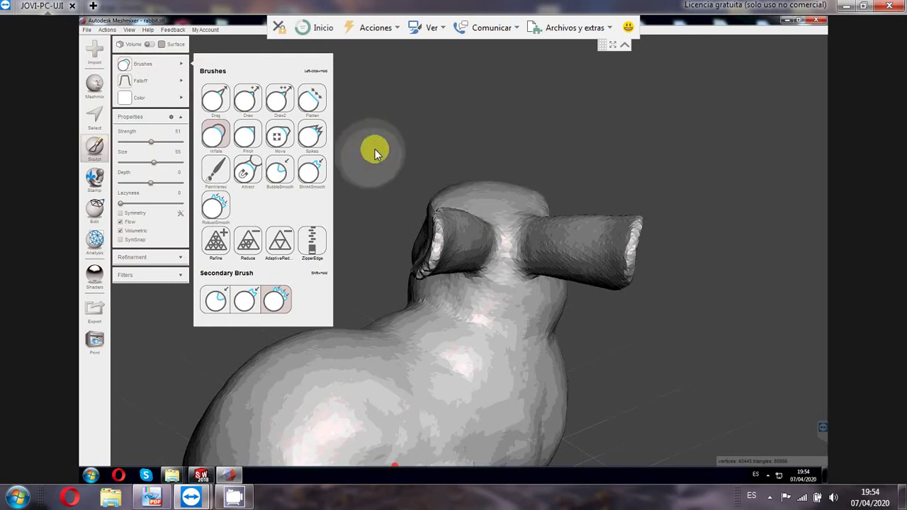
pyautogui.click(142, 81)
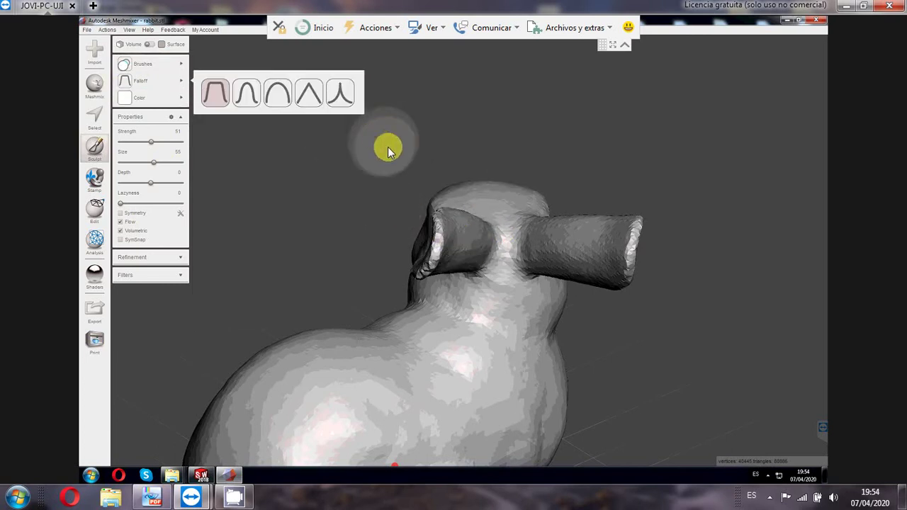
# Step: Thicken the junction between the rabbit's two ears at the back of the head with the Inflate brush
pyautogui.scroll(-1, 596, 245)
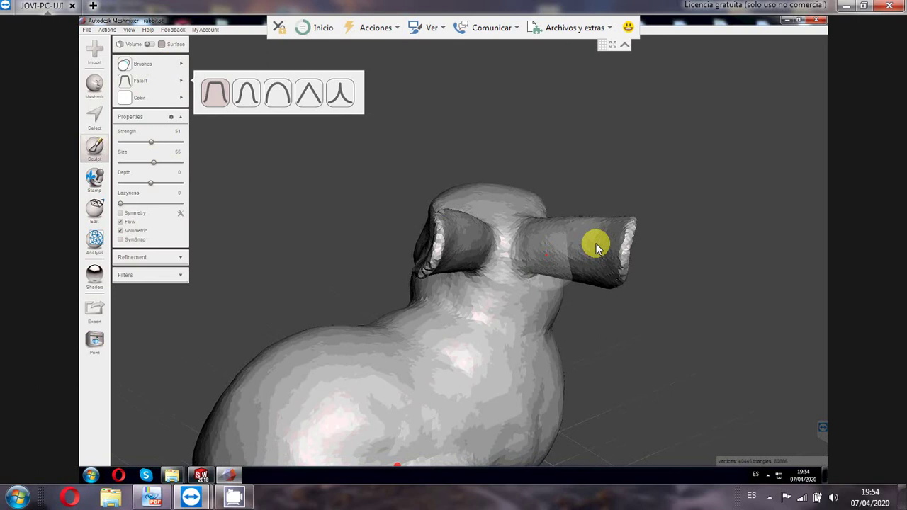
pyautogui.scroll(1, 573, 247)
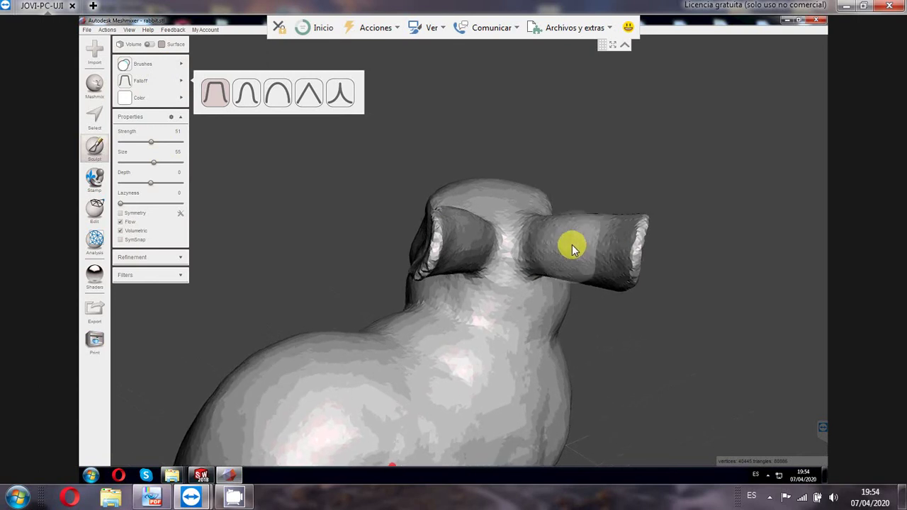
pyautogui.scroll(3, 572, 246)
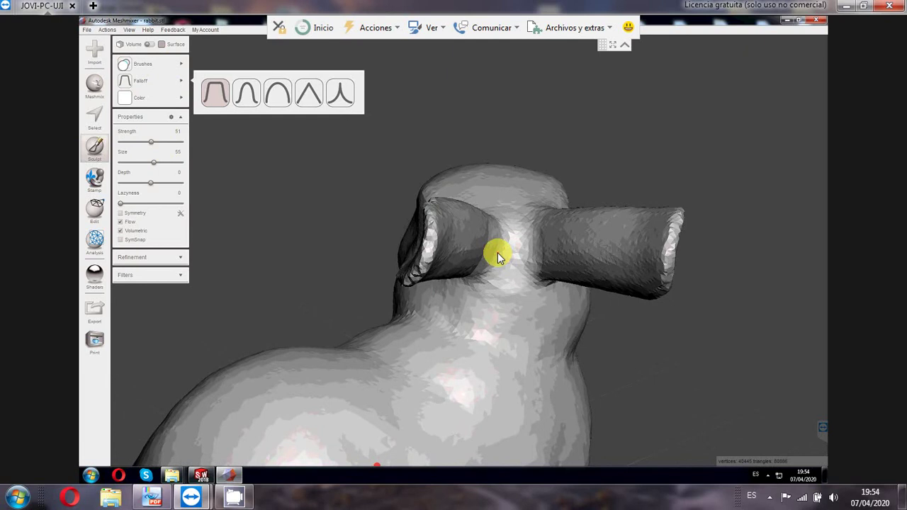
pyautogui.moveTo(498, 252)
pyautogui.mouseDown()
pyautogui.moveTo(500, 263)
pyautogui.moveTo(508, 221)
pyautogui.moveTo(516, 270)
pyautogui.moveTo(479, 297)
pyautogui.moveTo(542, 294)
pyautogui.moveTo(544, 211)
pyautogui.moveTo(510, 213)
pyautogui.moveTo(500, 301)
pyautogui.moveTo(492, 310)
pyautogui.moveTo(471, 302)
pyautogui.moveTo(559, 302)
pyautogui.moveTo(514, 280)
pyautogui.mouseUp()
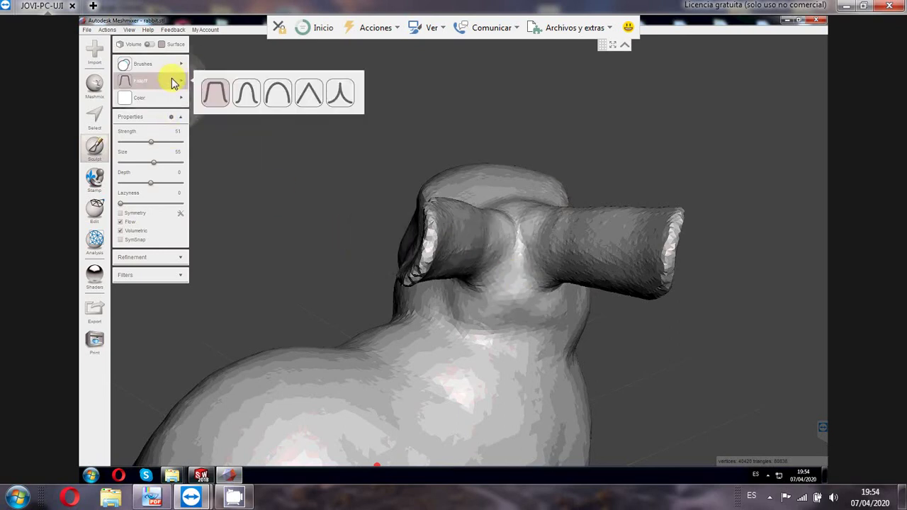
# Step: Pull out the surface just below the ear junction with the Drag brush, using size 27 and then size 45
pyautogui.moveTo(184, 71)
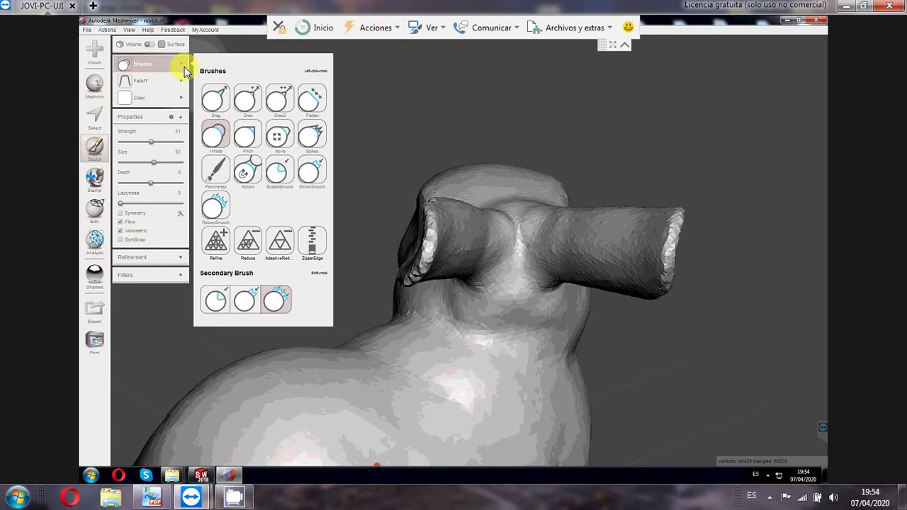
pyautogui.click(217, 105)
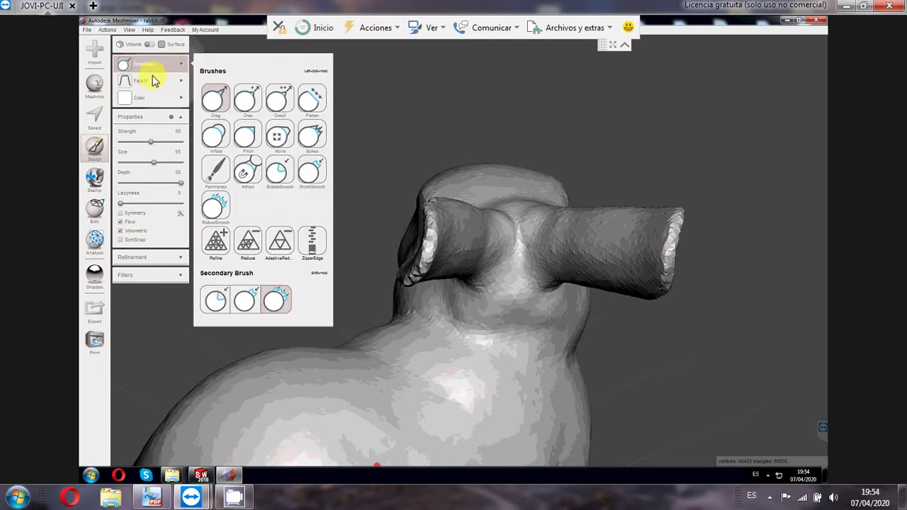
pyautogui.moveTo(156, 99)
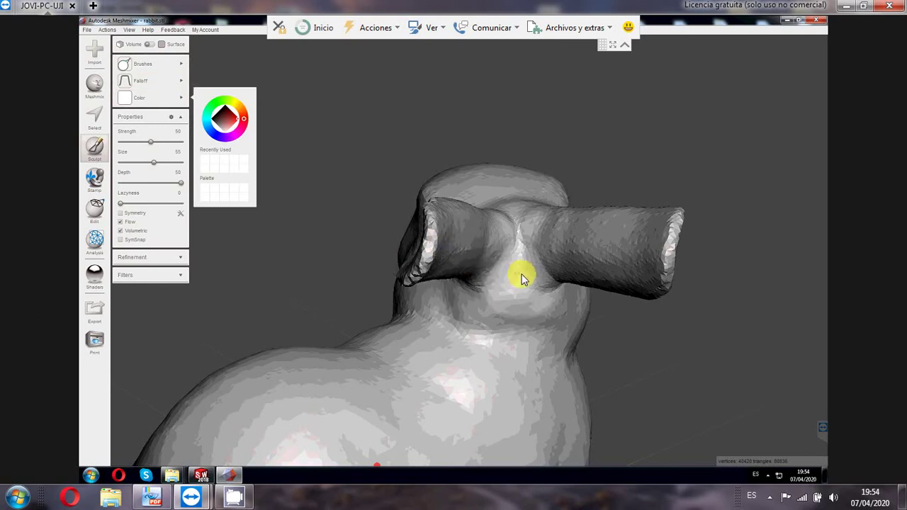
pyautogui.click(137, 163)
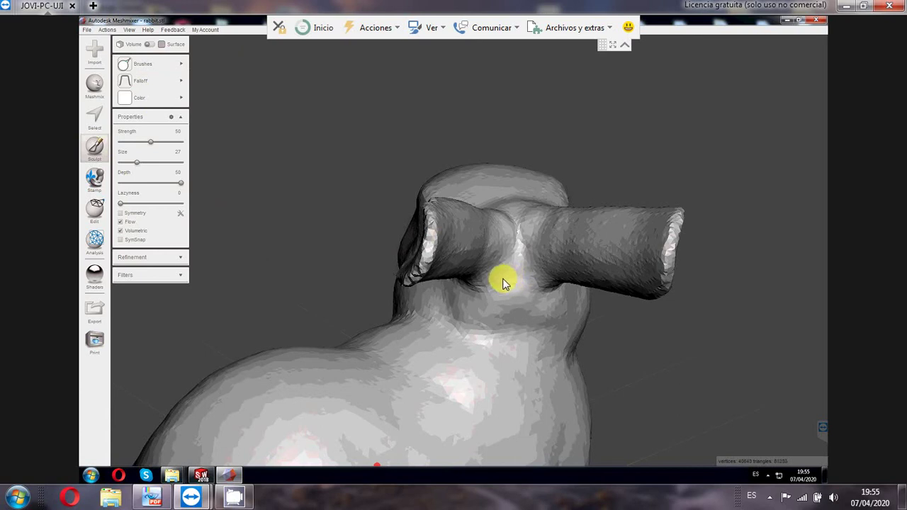
pyautogui.moveTo(510, 279); pyautogui.dragTo(568, 303)
pyautogui.click(147, 162)
pyautogui.moveTo(505, 282)
pyautogui.mouseDown()
pyautogui.moveTo(495, 287)
pyautogui.moveTo(523, 251)
pyautogui.mouseUp()
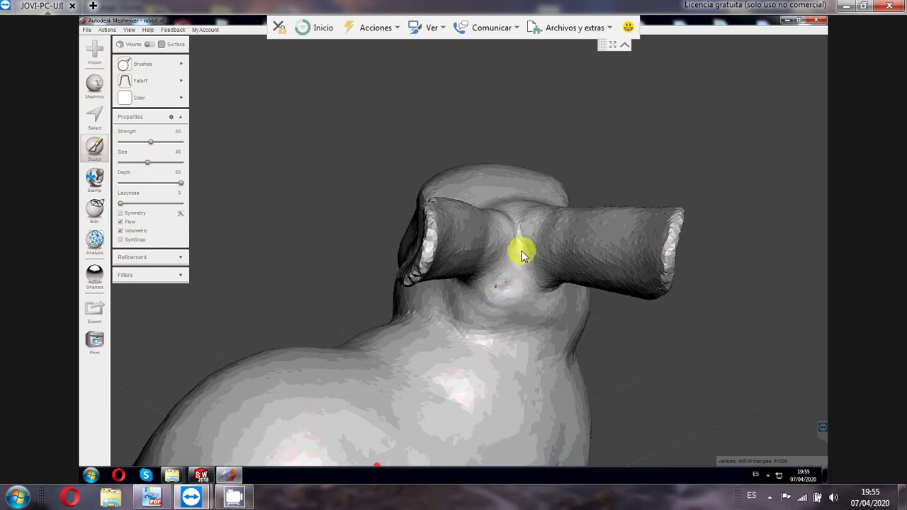
# Step: Set the brush falloff to the pointed triangular profile, pull the nape below the ears again and inspect it from the side
pyautogui.click(150, 82)
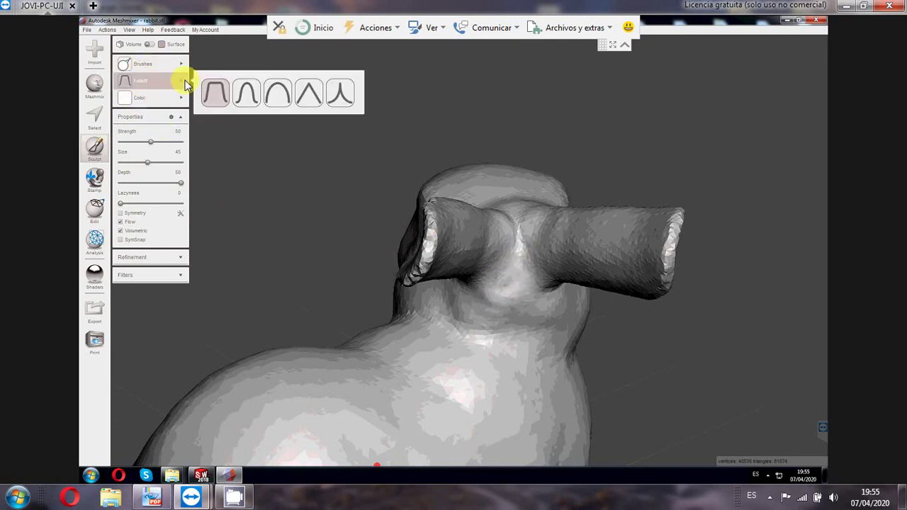
pyautogui.click(308, 93)
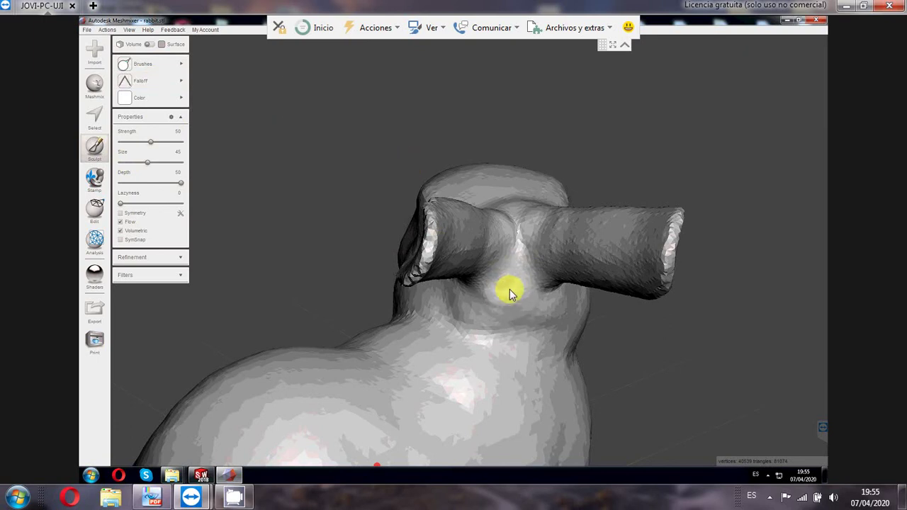
pyautogui.moveTo(490, 300); pyautogui.dragTo(493, 311)
pyautogui.moveTo(617, 354); pyautogui.dragTo(360, 269, button='right')
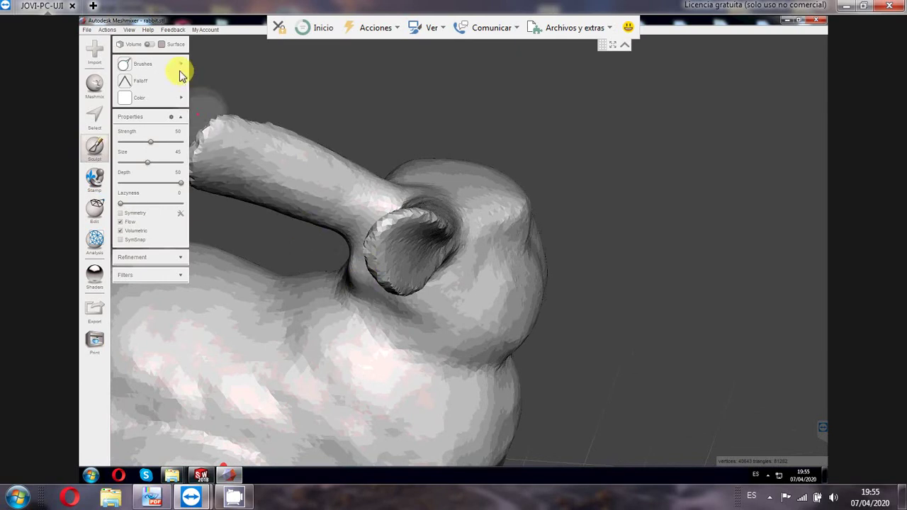
pyautogui.moveTo(181, 65)
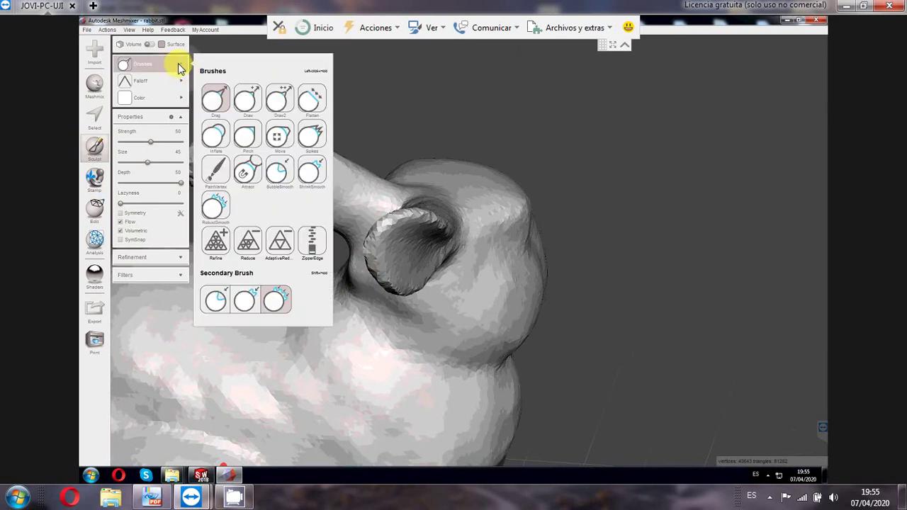
# Step: Even out the surface at and below the junction of the rabbit's ears with the Flatten brush
pyautogui.click(314, 103)
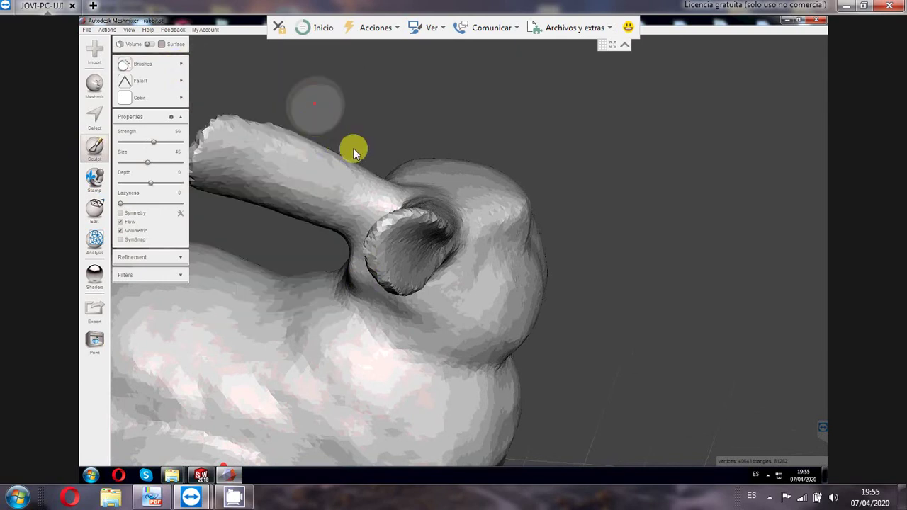
pyautogui.moveTo(385, 157); pyautogui.dragTo(485, 301, button='right')
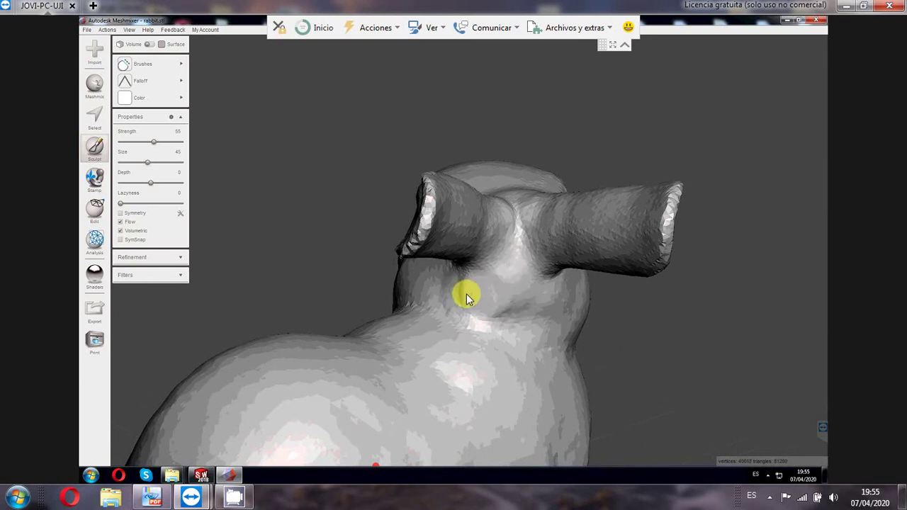
pyautogui.moveTo(466, 283)
pyautogui.mouseDown()
pyautogui.moveTo(525, 280)
pyautogui.moveTo(521, 290)
pyautogui.moveTo(511, 309)
pyautogui.moveTo(462, 291)
pyautogui.moveTo(529, 253)
pyautogui.moveTo(527, 207)
pyautogui.moveTo(508, 202)
pyautogui.mouseUp()
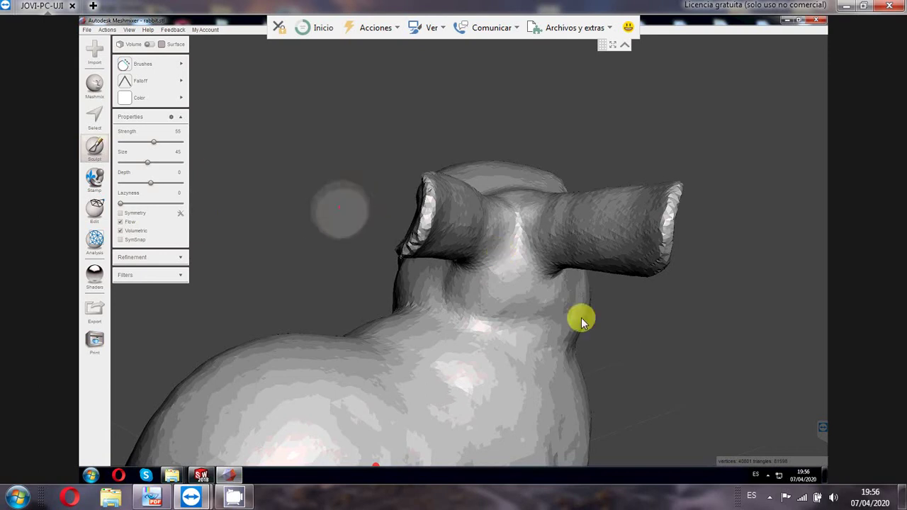
pyautogui.moveTo(547, 338); pyautogui.dragTo(464, 341, button='middle')
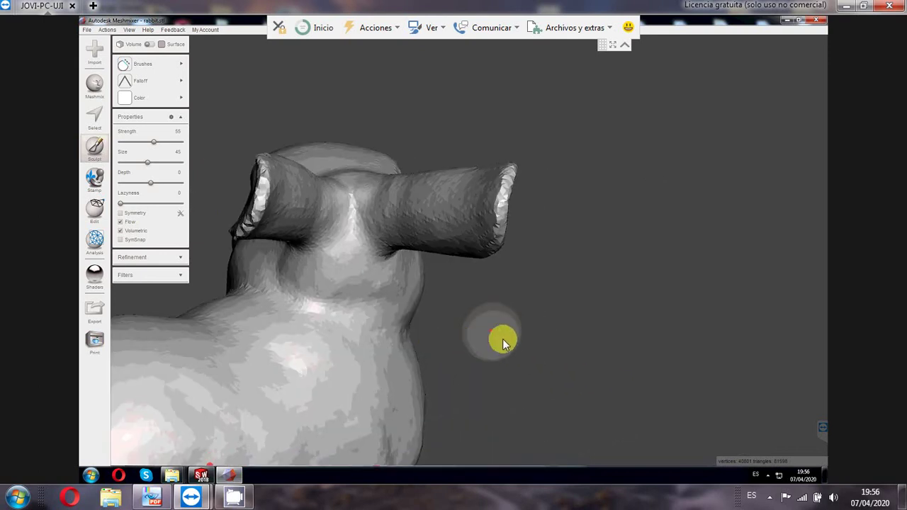
pyautogui.moveTo(532, 336); pyautogui.dragTo(131, 328, button='middle')
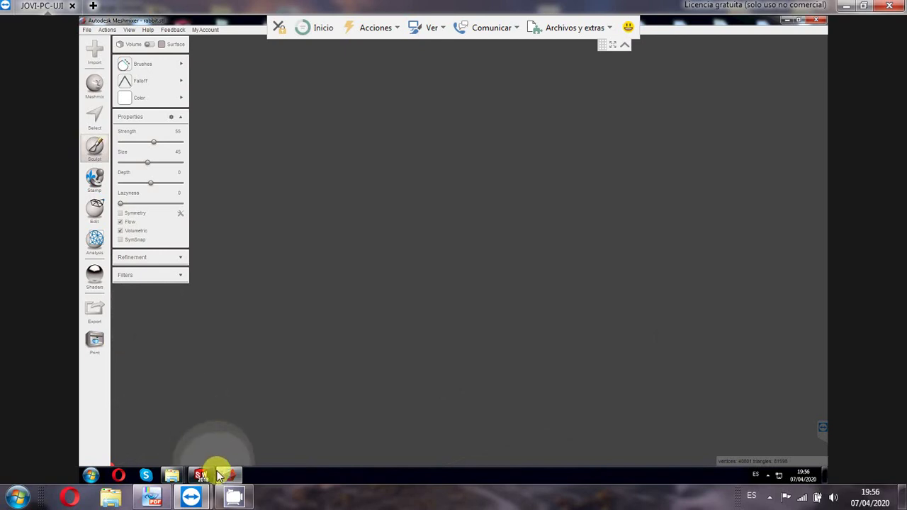
# Step: Switch to the lab guide in PDF-XChange Viewer and review page 9 on sculpting the rabbit's ears, through the start of section 1.6
pyautogui.click(156, 499)
pyautogui.scroll(-3, 432, 304)
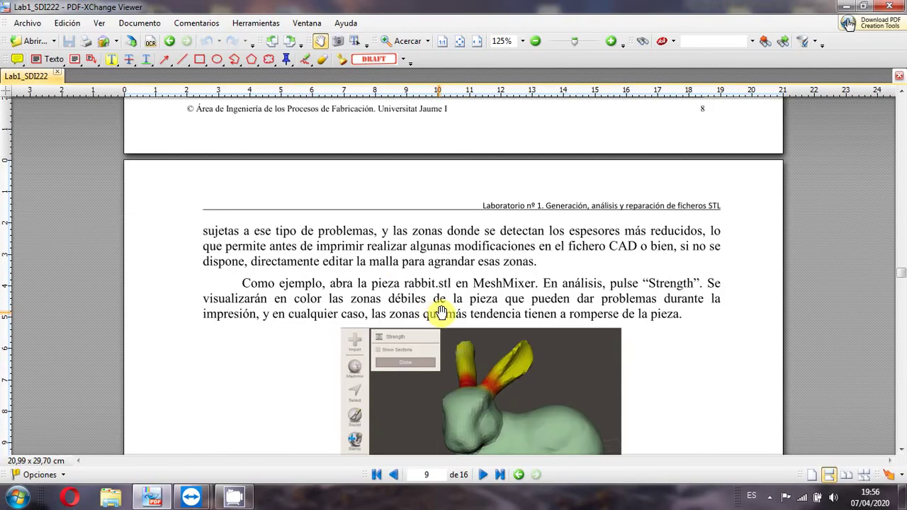
pyautogui.scroll(-6, 452, 316)
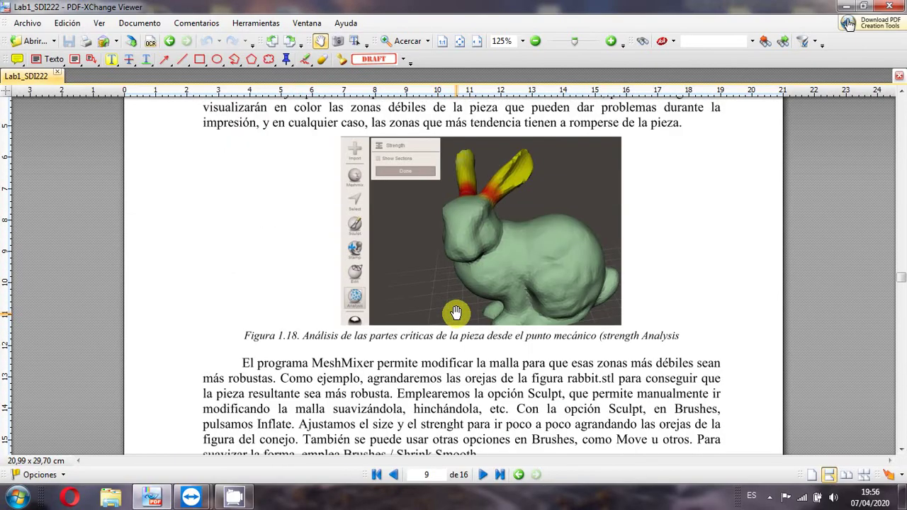
pyautogui.scroll(-10, 457, 312)
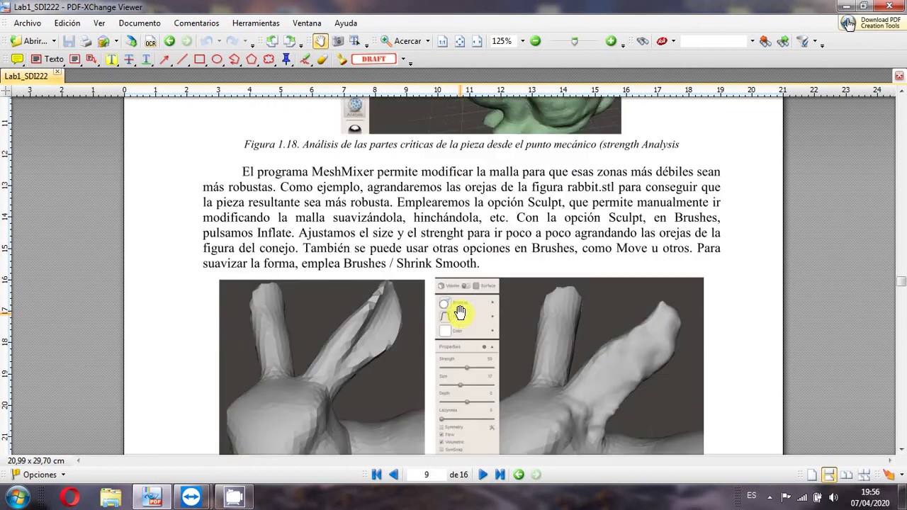
pyautogui.scroll(-2, 459, 313)
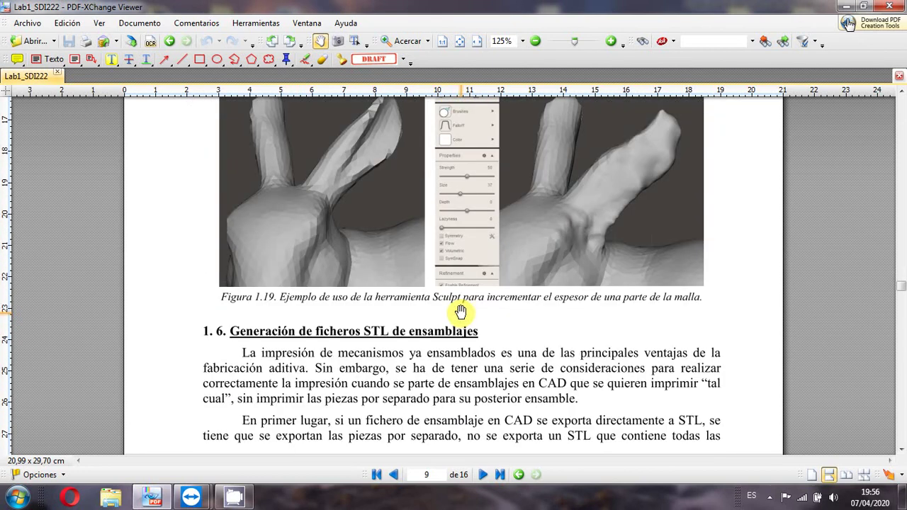
pyautogui.scroll(-3, 461, 312)
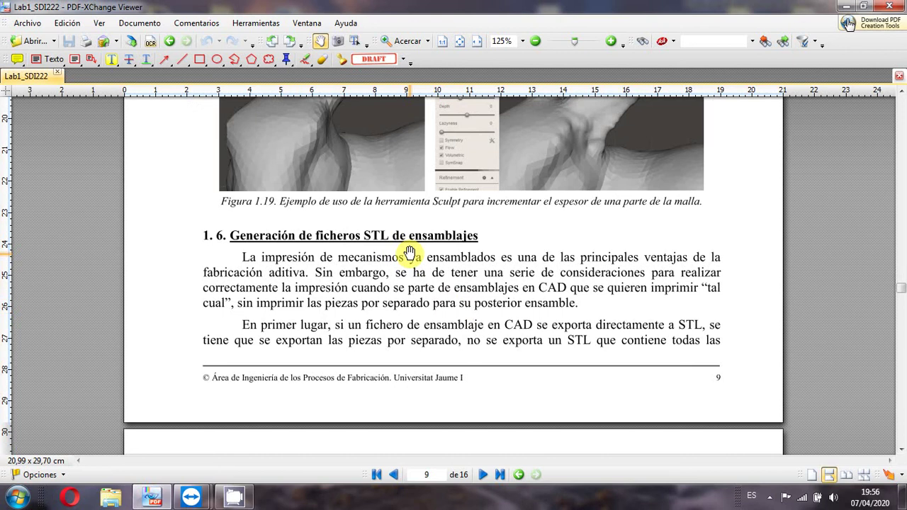
pyautogui.scroll(8, 409, 253)
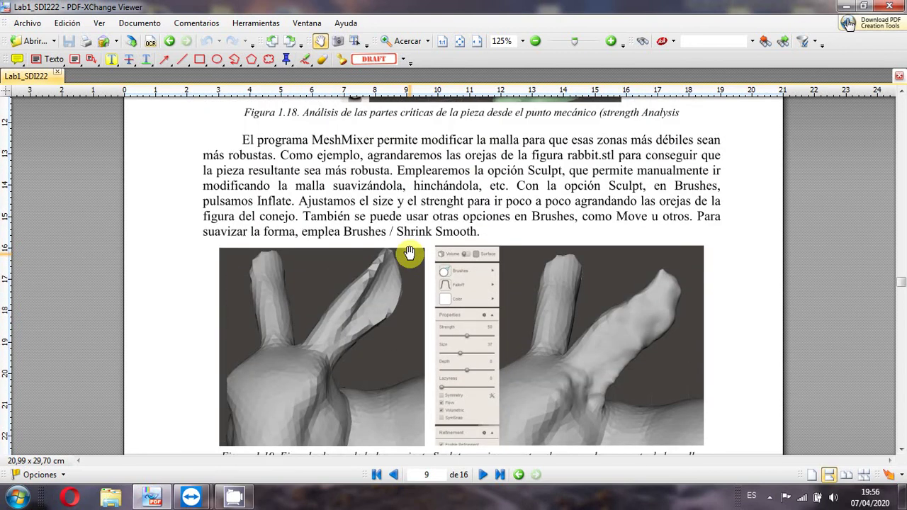